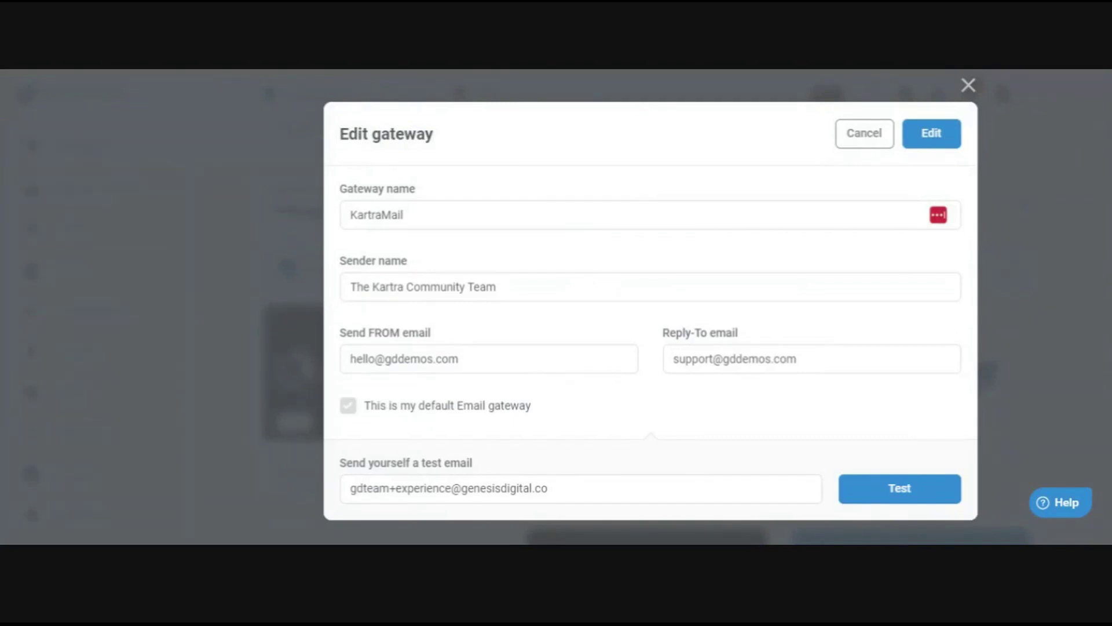
Step: Highlight the sender name in the KartraMail gateway settings to point it out
left_click_drag(349, 288, 505, 290)
left_click(502, 325)
left_click_drag(342, 288, 498, 288)
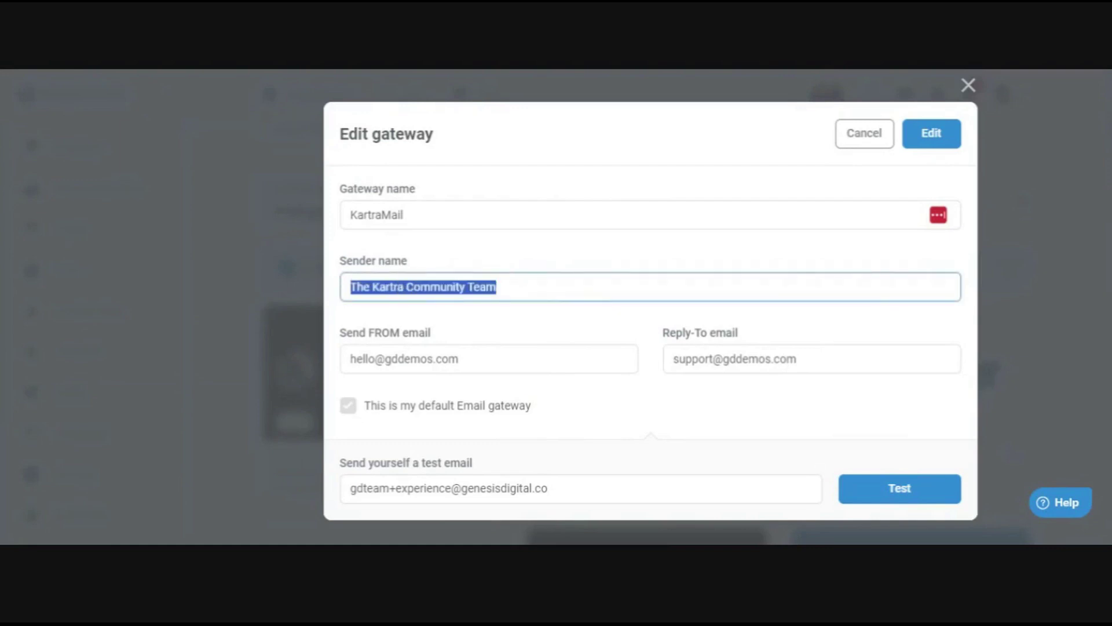
left_click(549, 288)
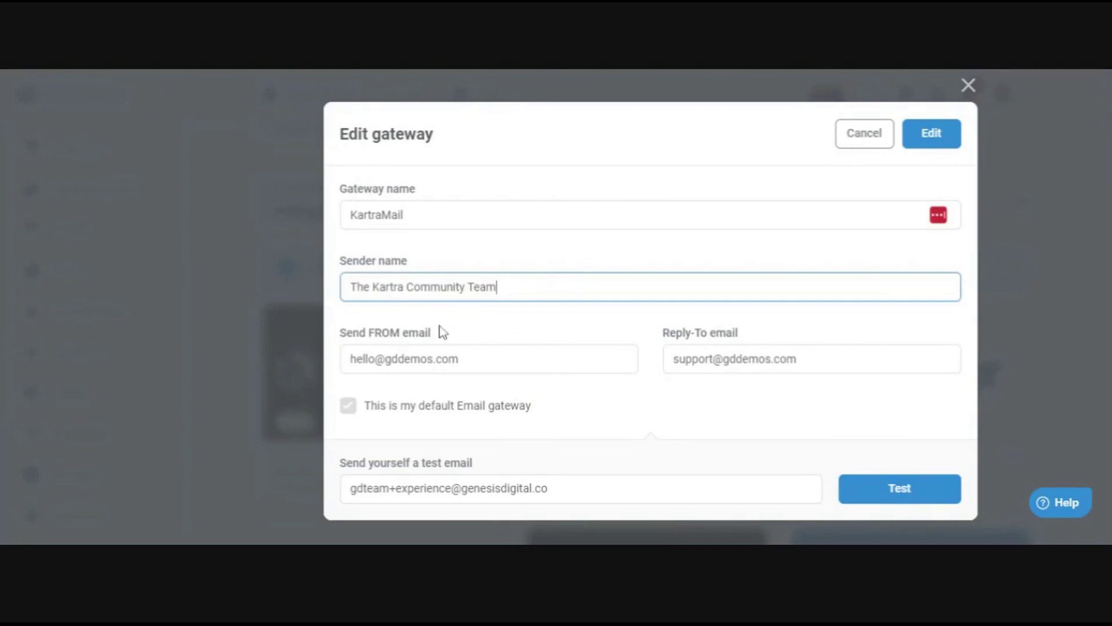
Step: Highlight the send-from and reply-to email addresses in the gateway settings
left_click_drag(463, 359, 313, 371)
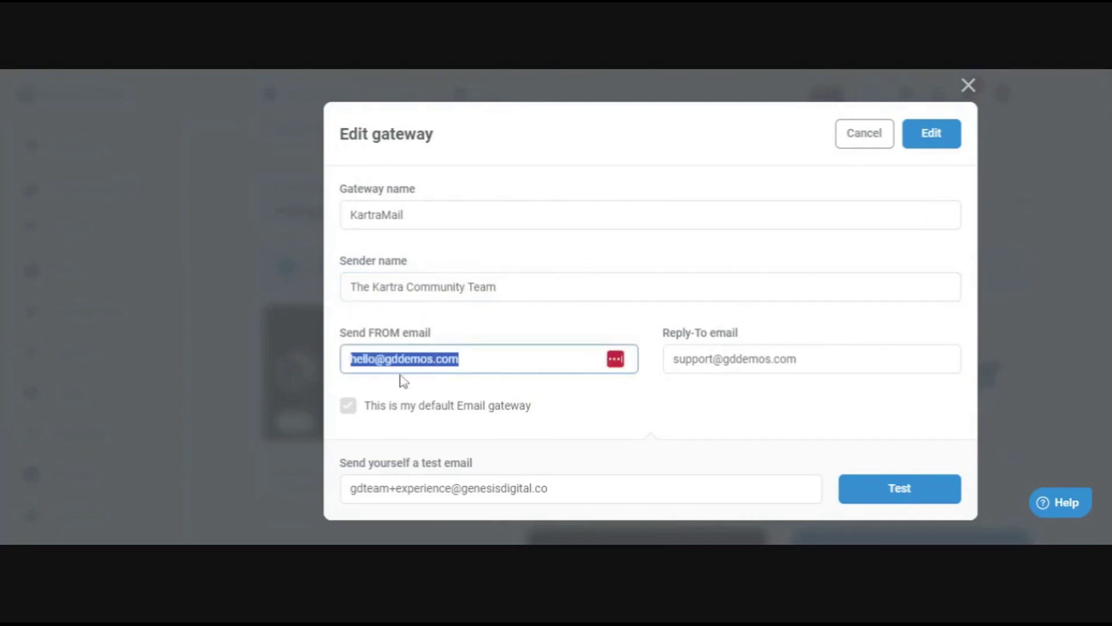
left_click(798, 359)
left_click_drag(798, 359, 591, 408)
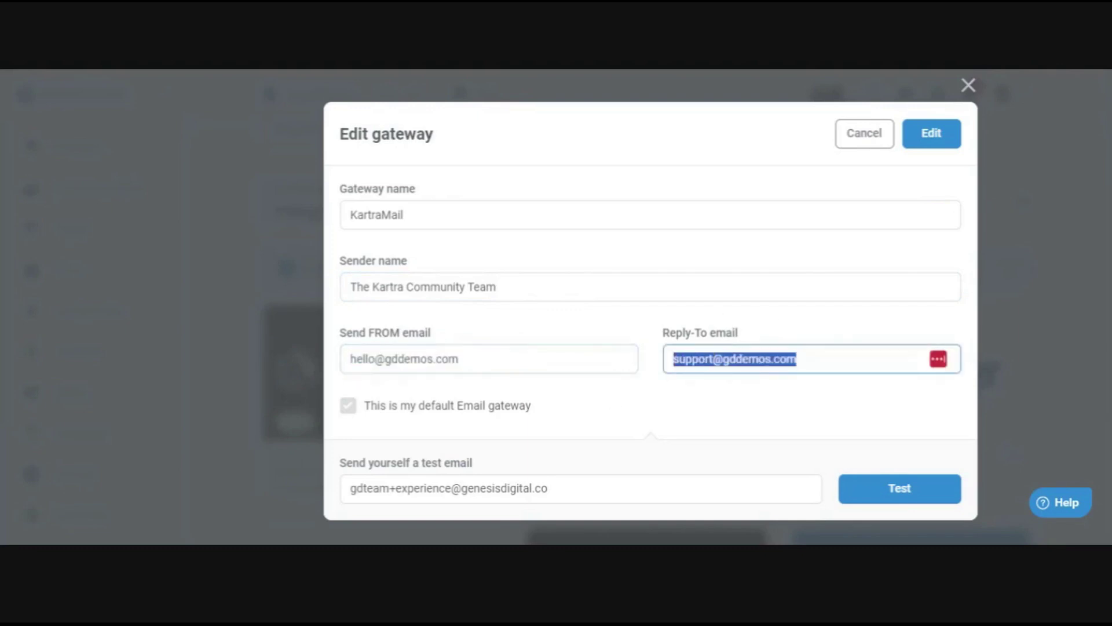
left_click(359, 359)
left_click_drag(341, 335, 442, 338)
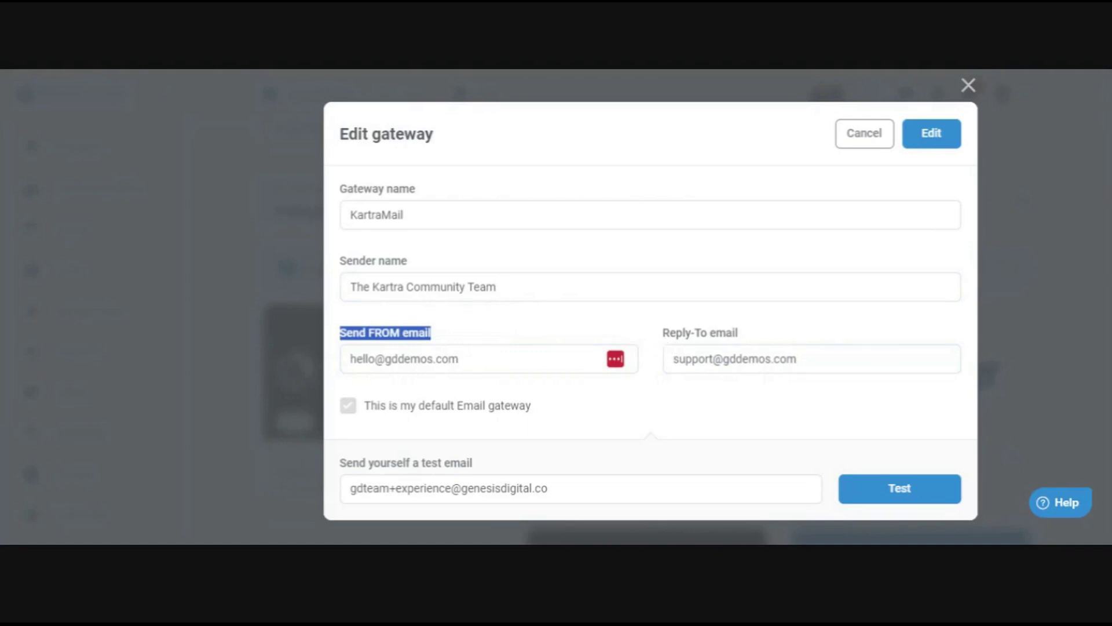
Step: Highlight the domains of the reply-to and send-from addresses
left_click_drag(672, 359, 805, 362)
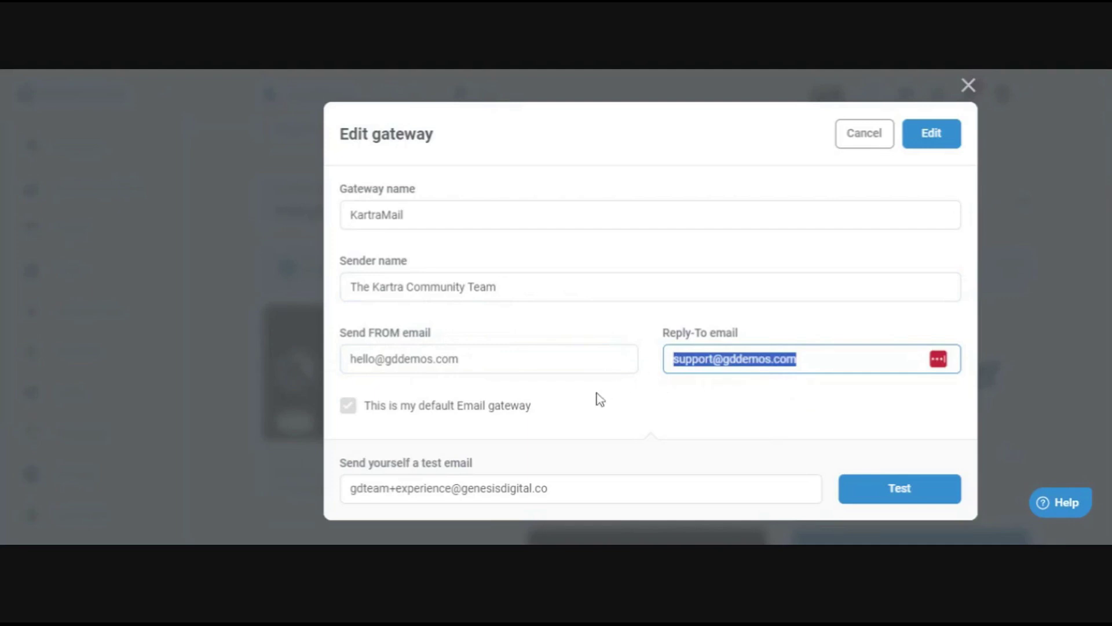
left_click(460, 358)
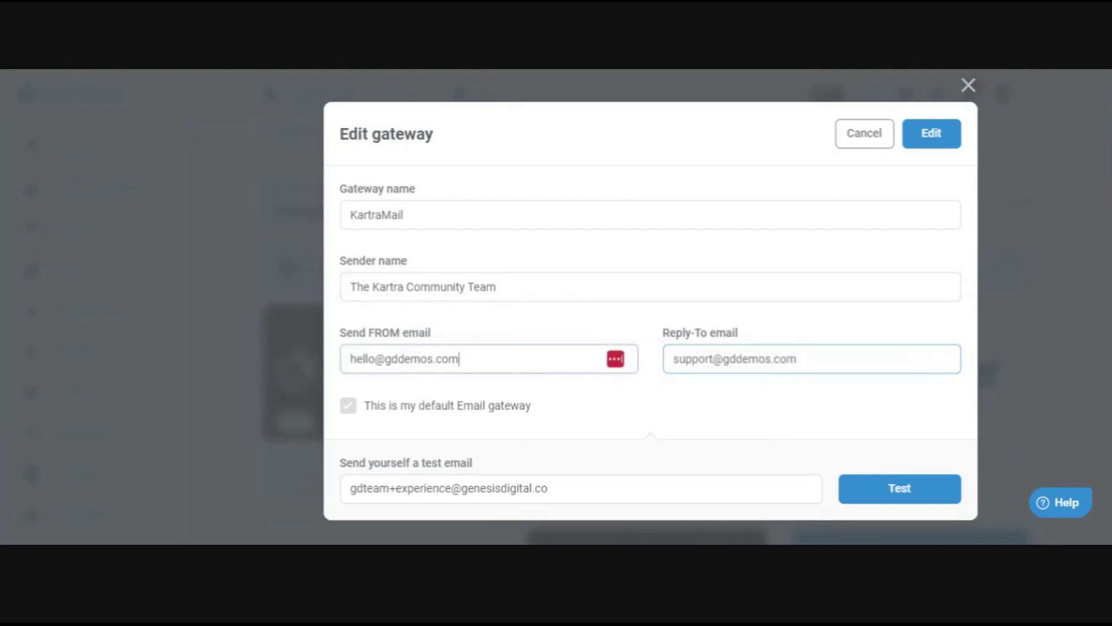
left_click_drag(459, 359, 374, 359)
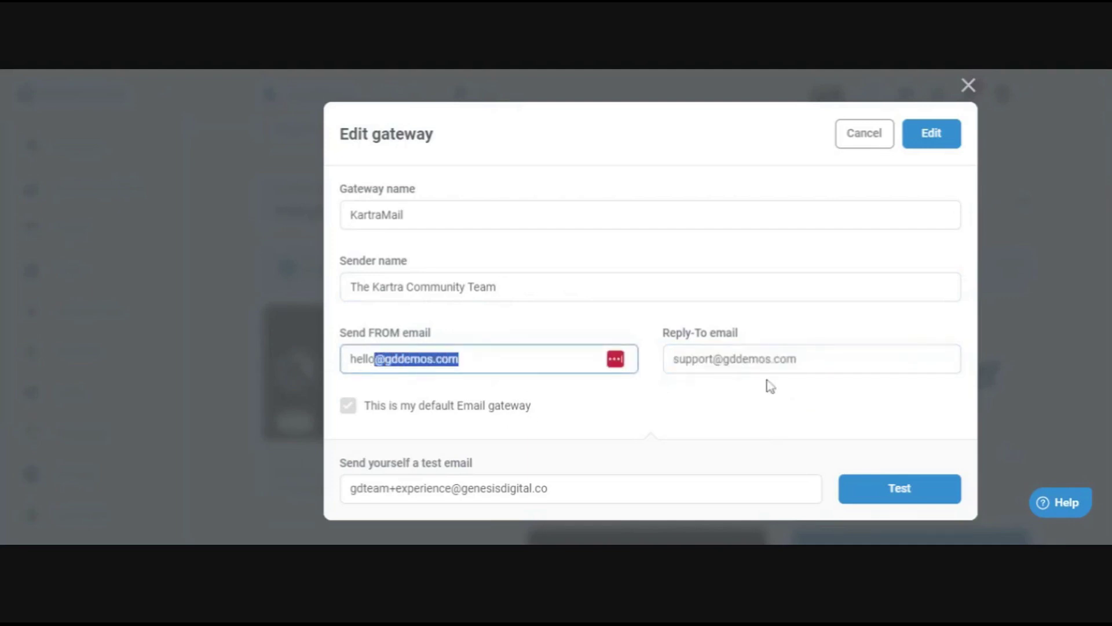
left_click_drag(796, 359, 713, 359)
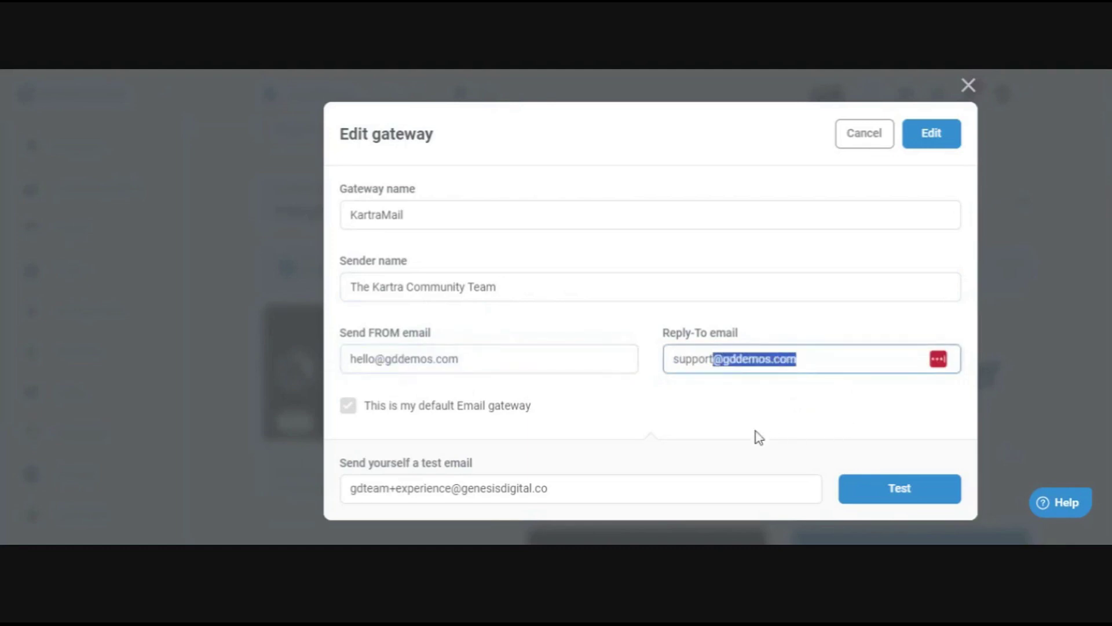
left_click_drag(459, 359, 375, 359)
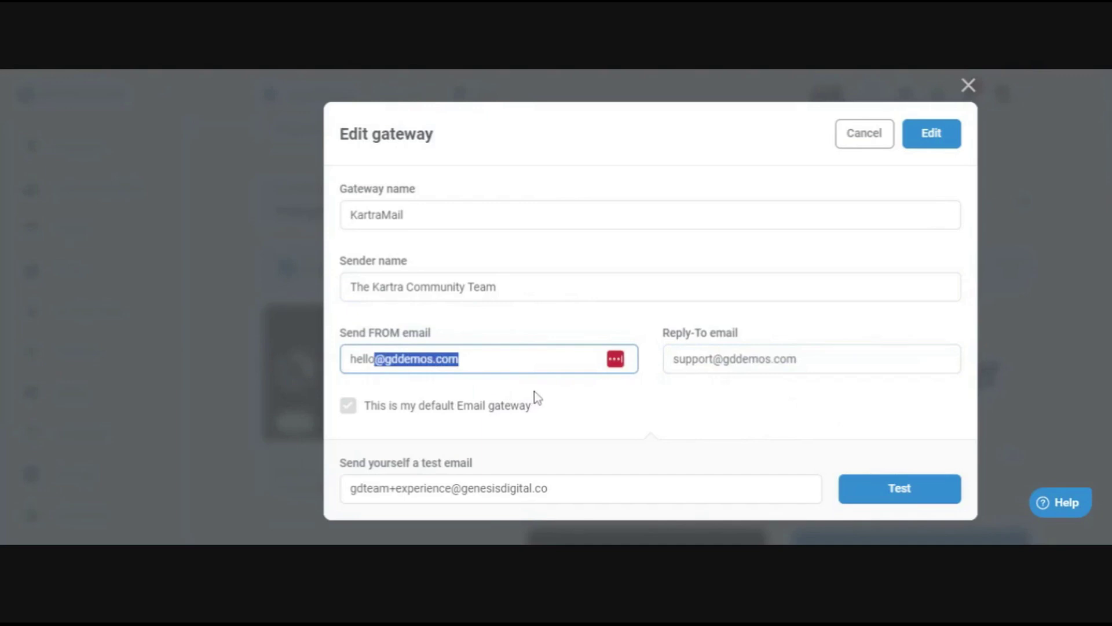
left_click(514, 360)
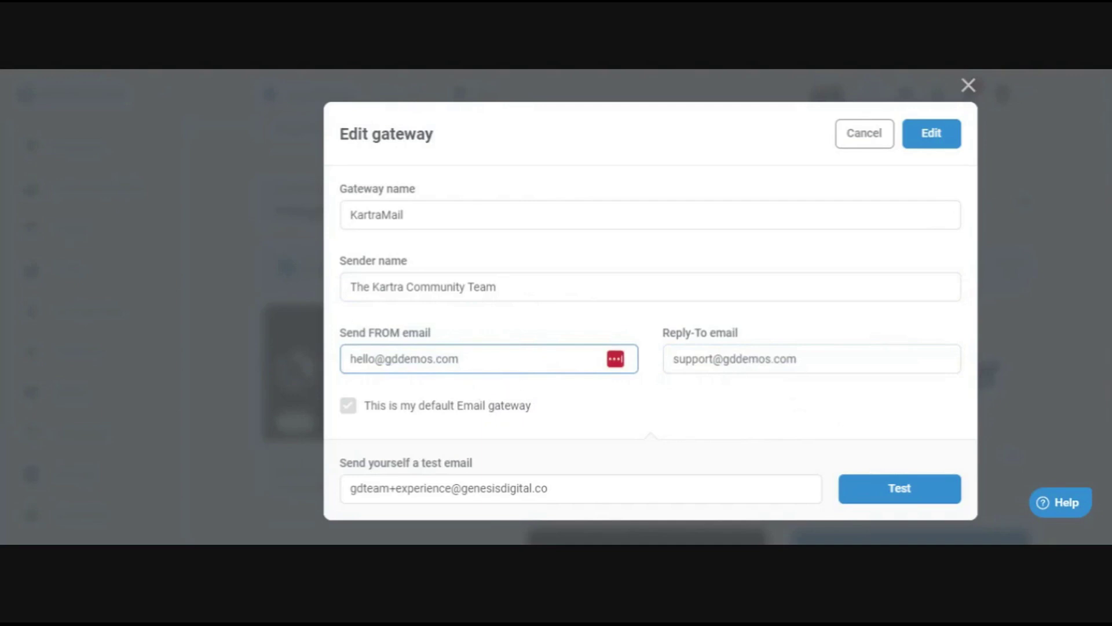
left_click_drag(460, 360, 379, 381)
left_click(538, 384)
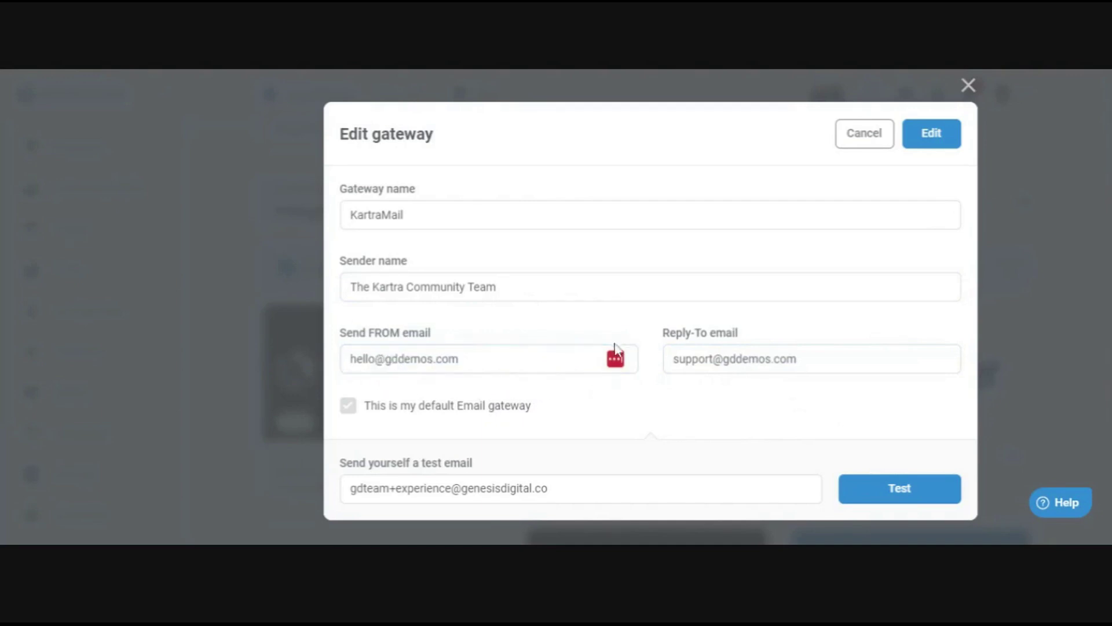
Step: Close the gateway settings unsaved and check gddemos.com's record on the KartraMail DKIM page
left_click(865, 133)
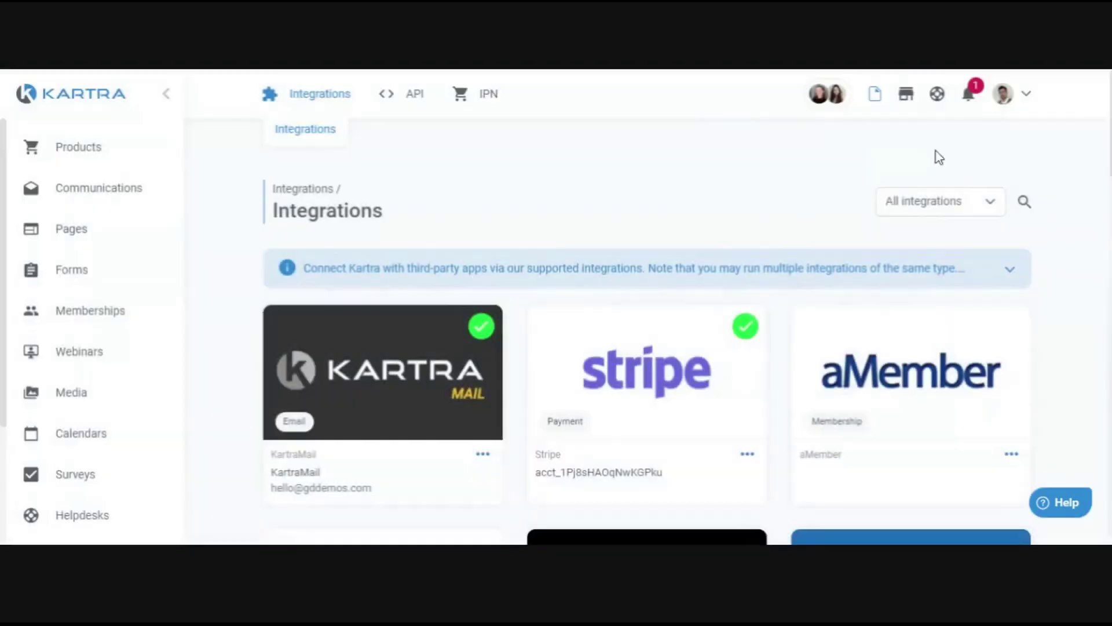
left_click(1017, 97)
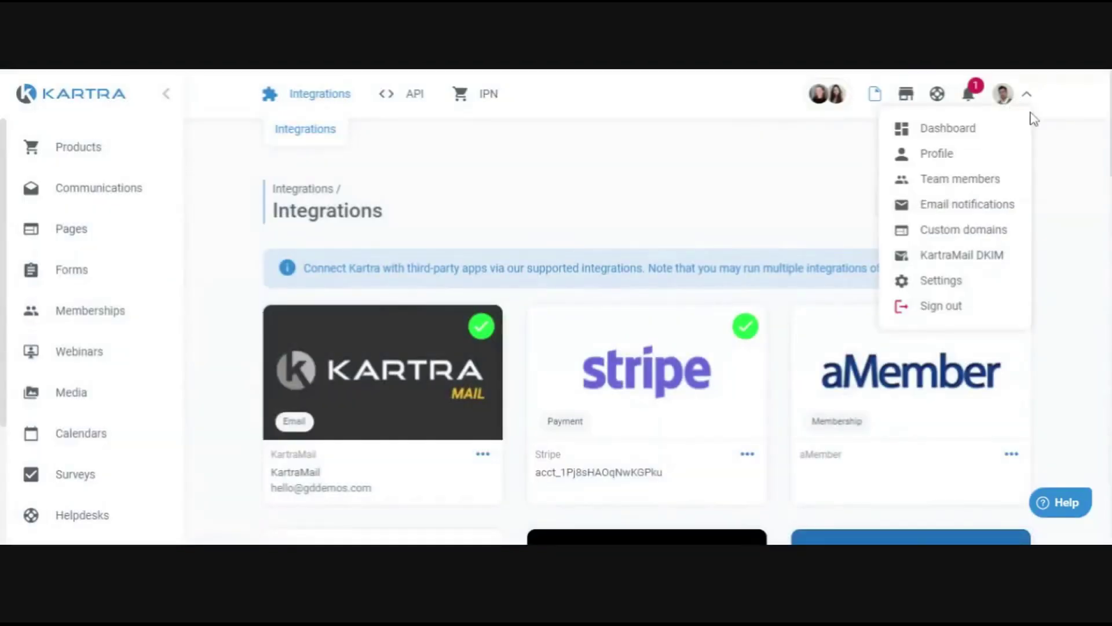
left_click(945, 255)
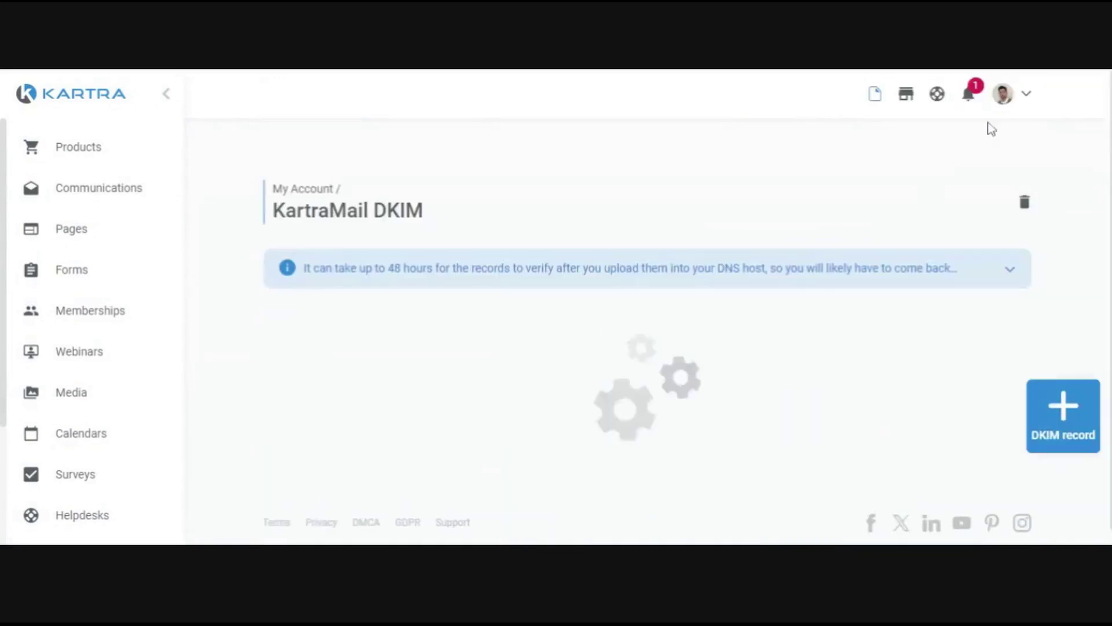
left_click(1006, 94)
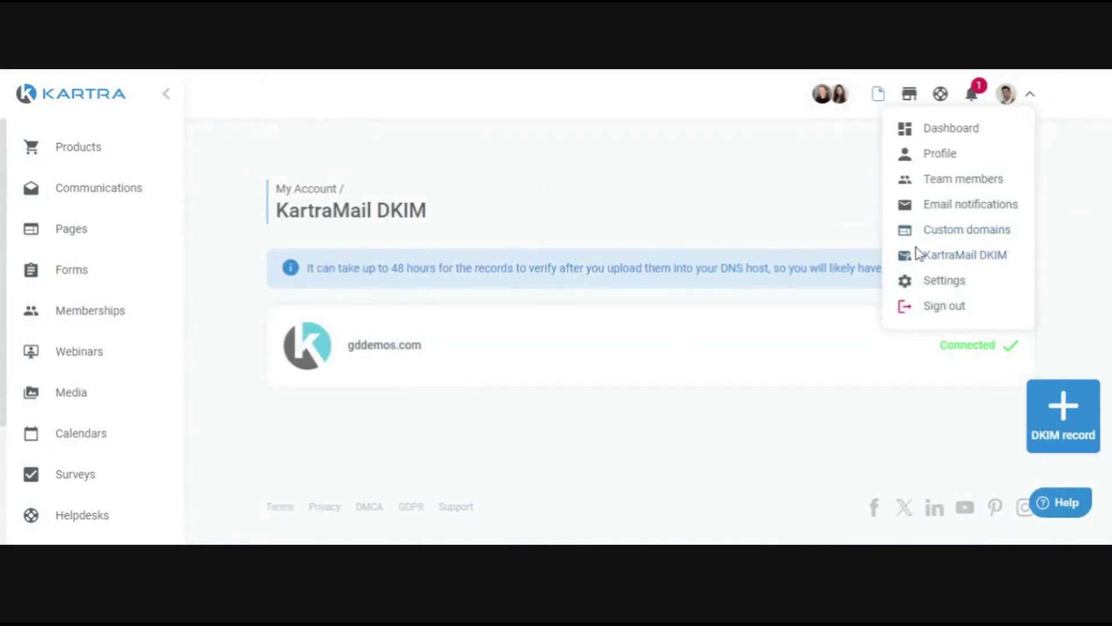
left_click(799, 180)
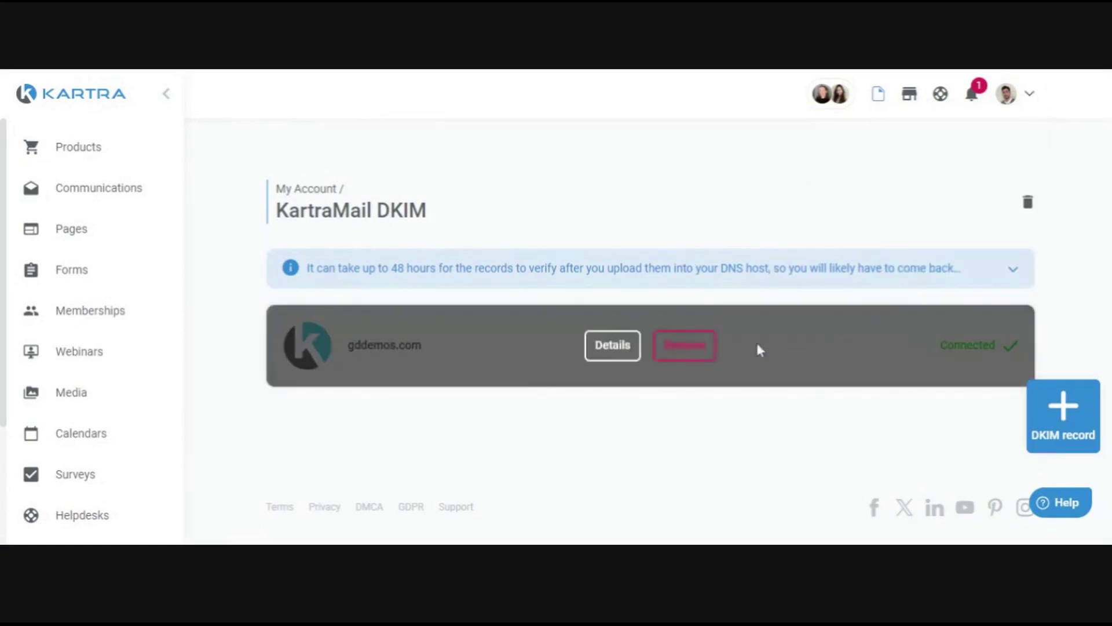
mouse_move(376, 362)
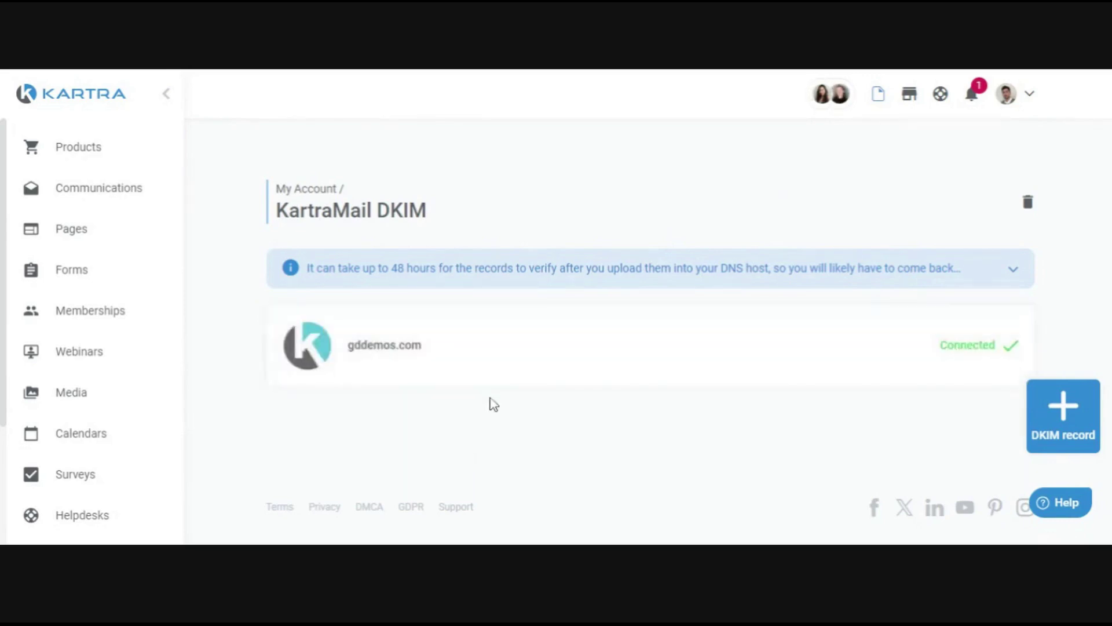
mouse_move(495, 371)
scroll(146, 392, "down", 1)
scroll(146, 392, "down", 6)
Step: Reopen the KartraMail gateway settings from Integrations and review the send-from address
left_click(79, 487)
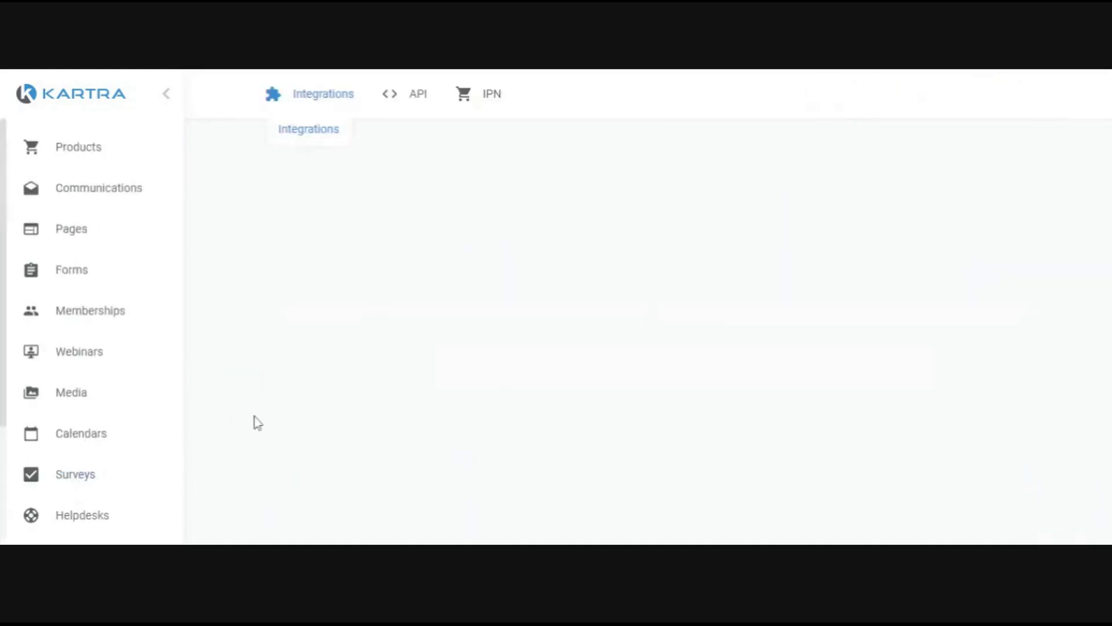
scroll(294, 385, "down", 1)
scroll(295, 385, "down", 6)
left_click(482, 291)
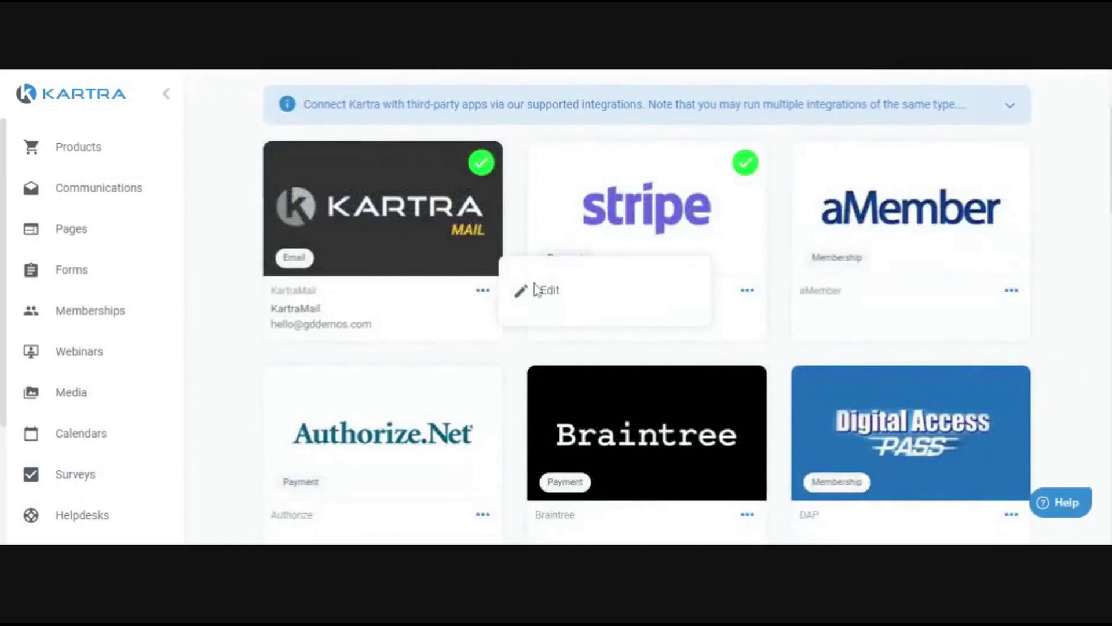
left_click(543, 292)
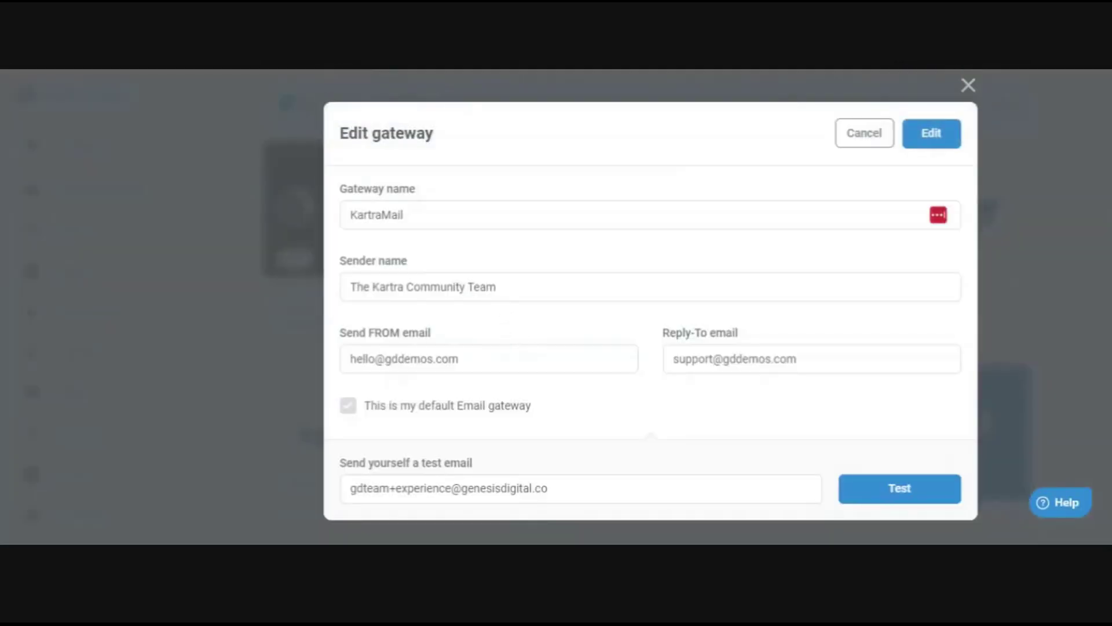
left_click_drag(464, 359, 325, 372)
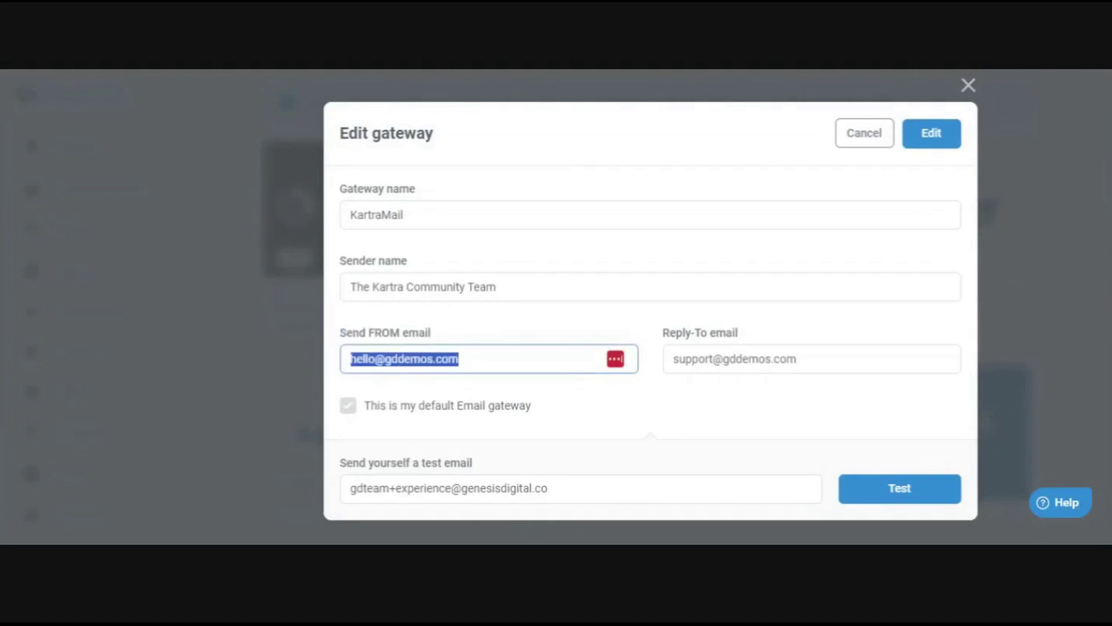
left_click_drag(460, 359, 334, 373)
Step: Cancel the gateway settings unchanged and bring up the account options menu
left_click(852, 143)
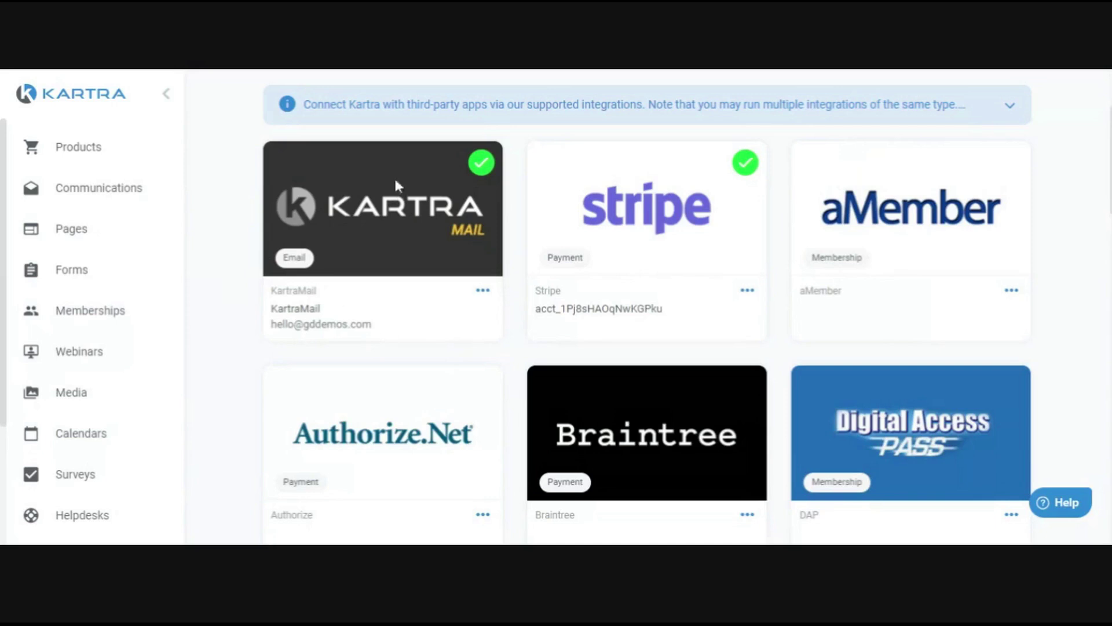
scroll(411, 282, "up", 3)
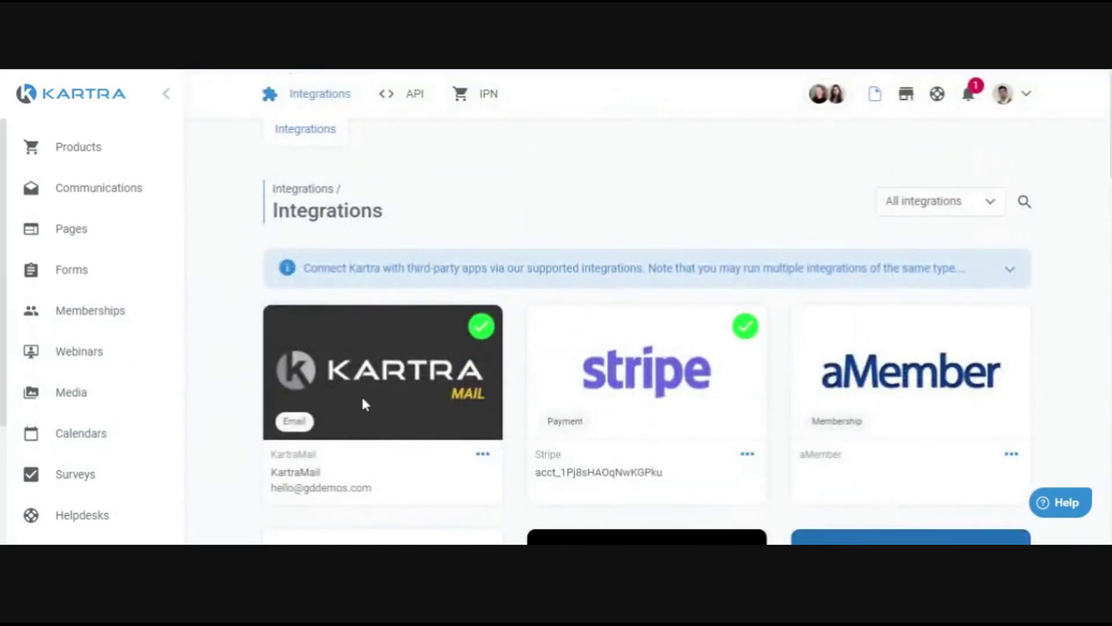
left_click(1005, 94)
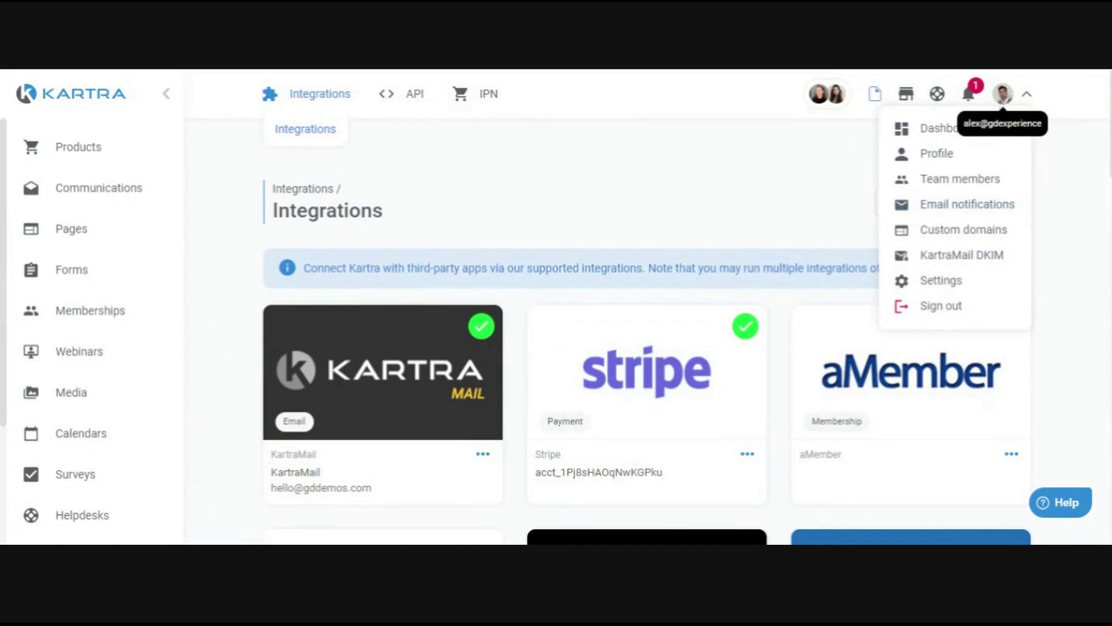
Step: Open the email notifications settings and show the notifications sent to your team
left_click(955, 209)
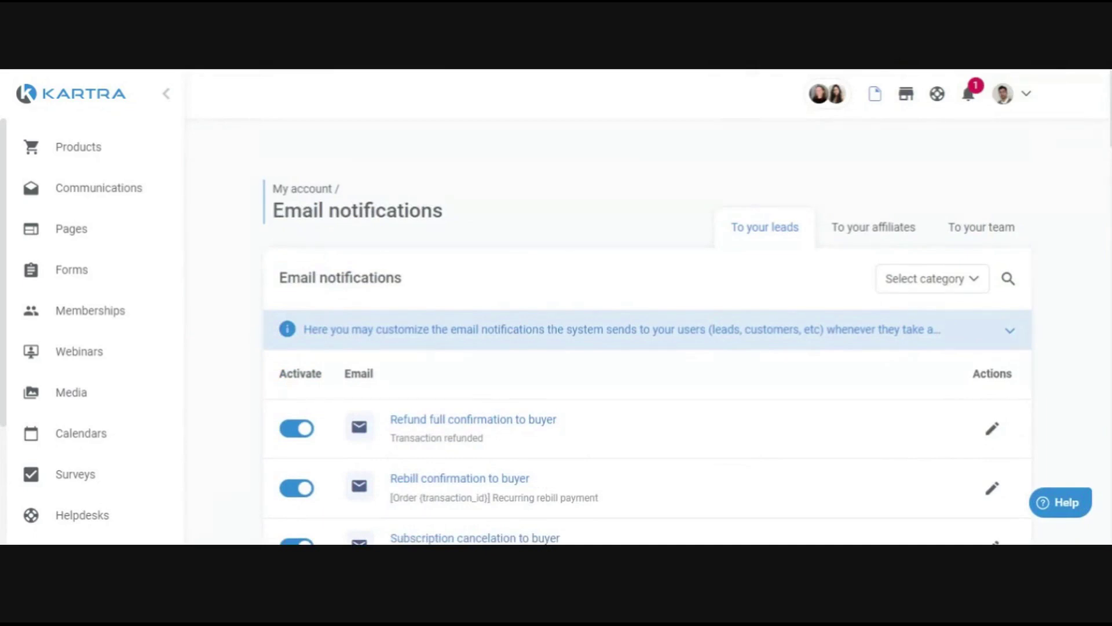
scroll(735, 362, "down", 2)
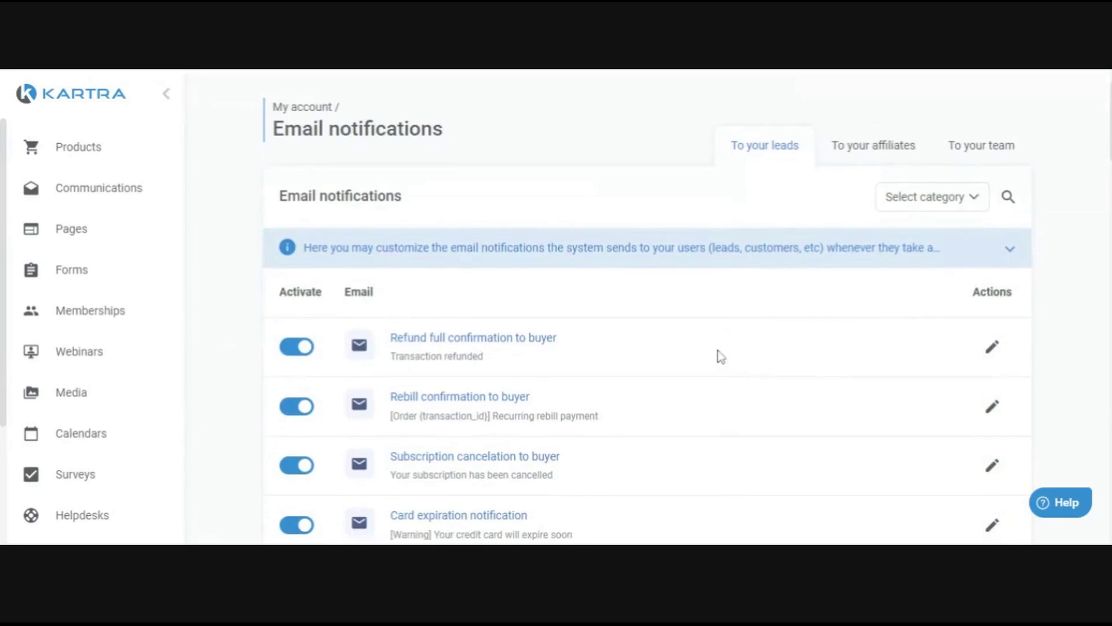
scroll(551, 221, "up", 2)
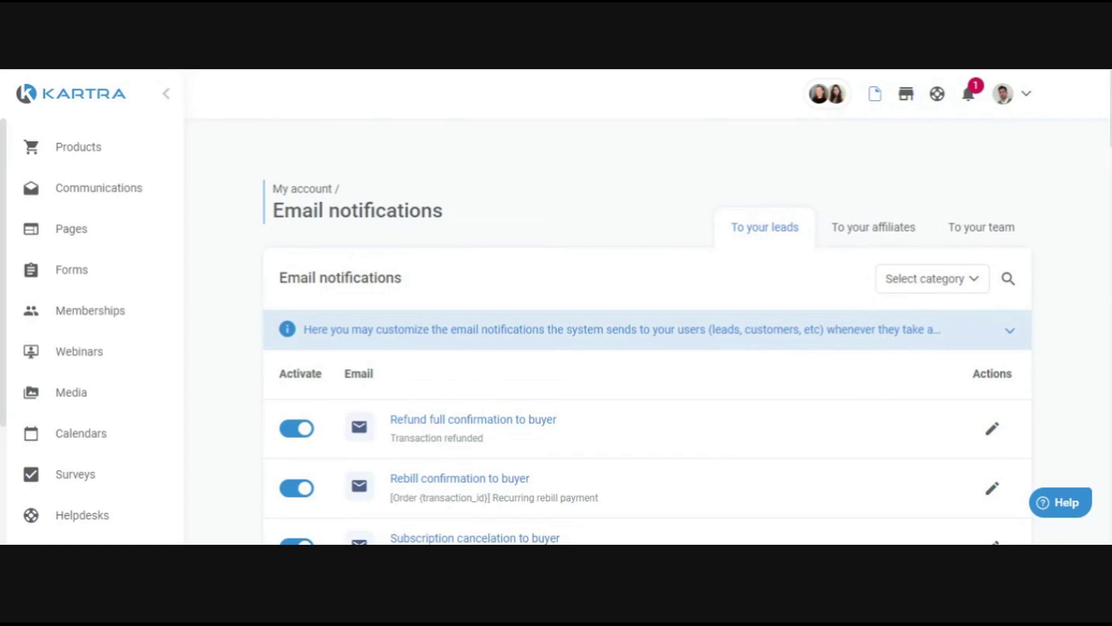
left_click(985, 226)
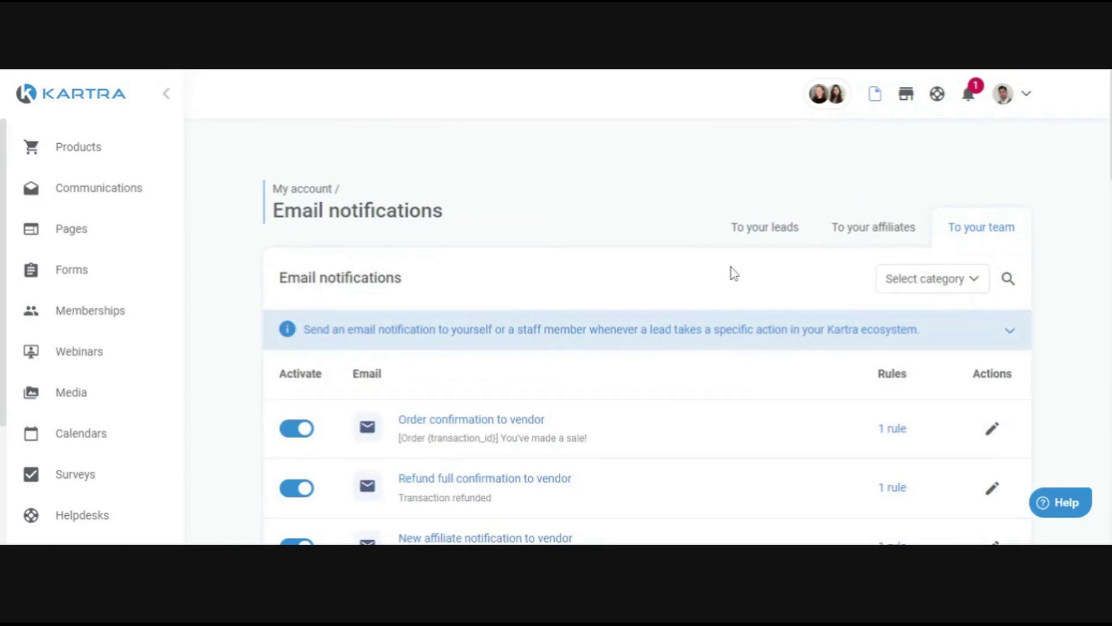
scroll(621, 284, "down", 2)
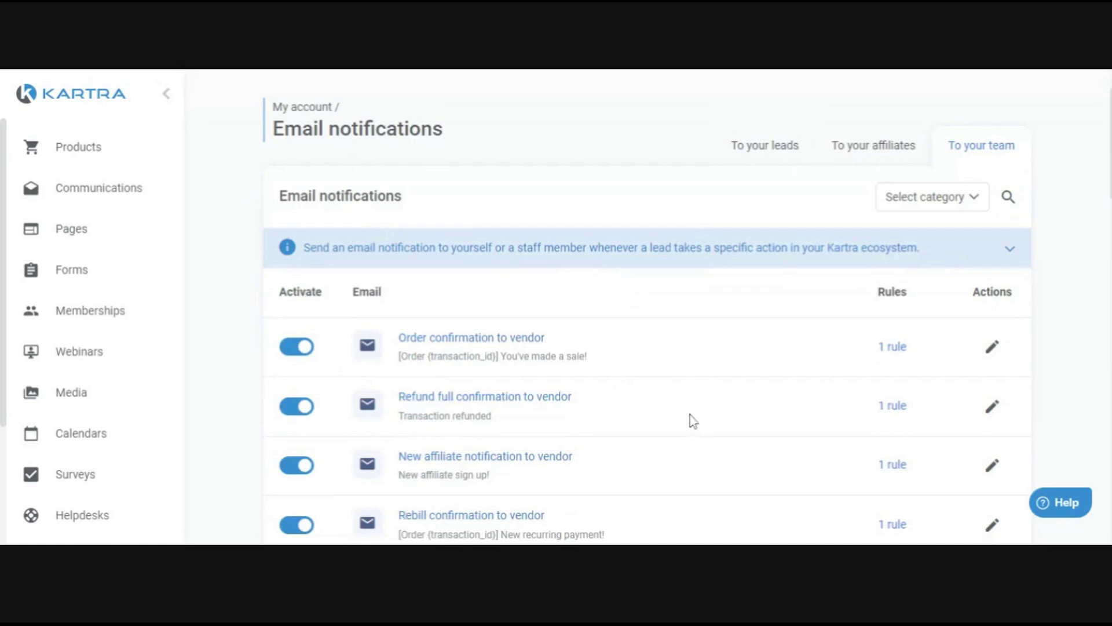
scroll(691, 415, "down", 2)
scroll(802, 283, "up", 2)
Step: Filter to Lead action notifications and select the 'Lead fills in an optin form' title
left_click(931, 197)
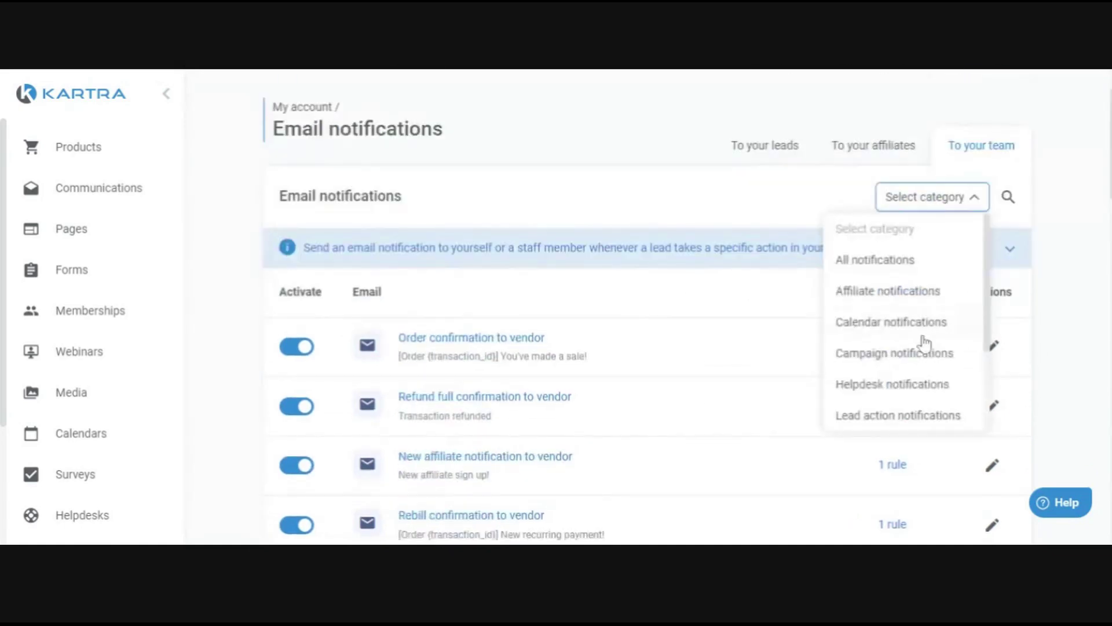
scroll(915, 336, "down", 5)
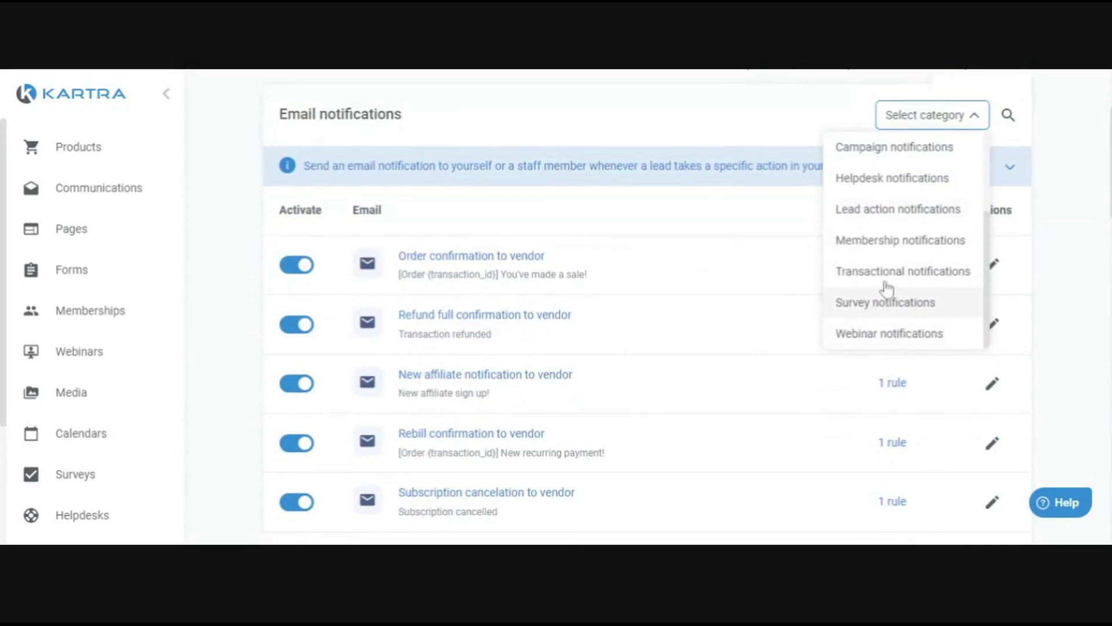
scroll(887, 284, "up", 3)
scroll(890, 281, "down", 1)
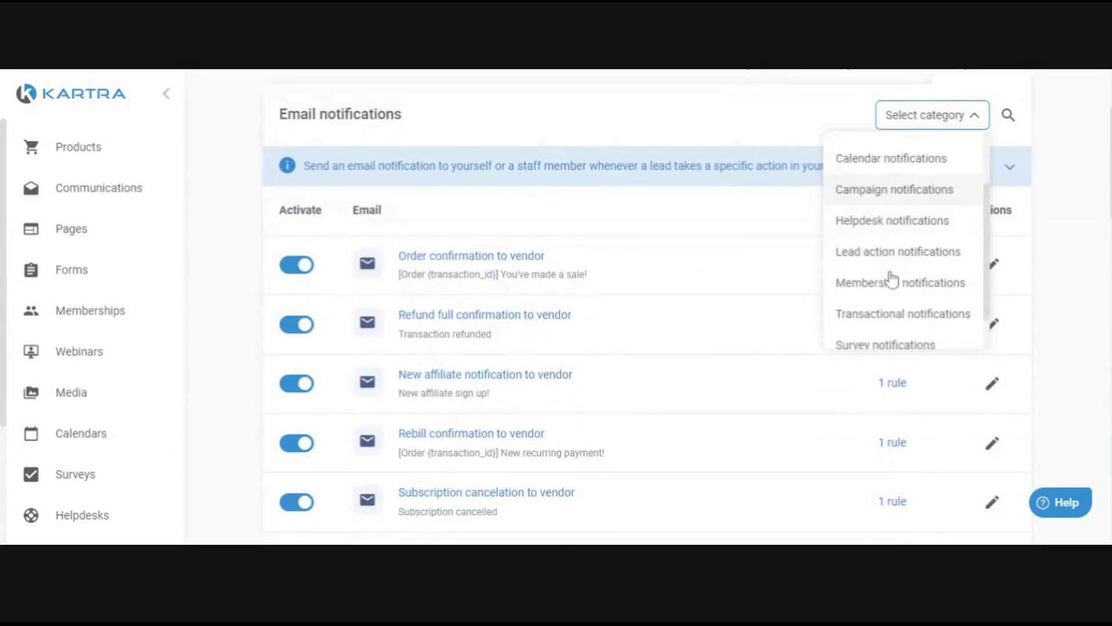
left_click(898, 256)
scroll(626, 281, "down", 2)
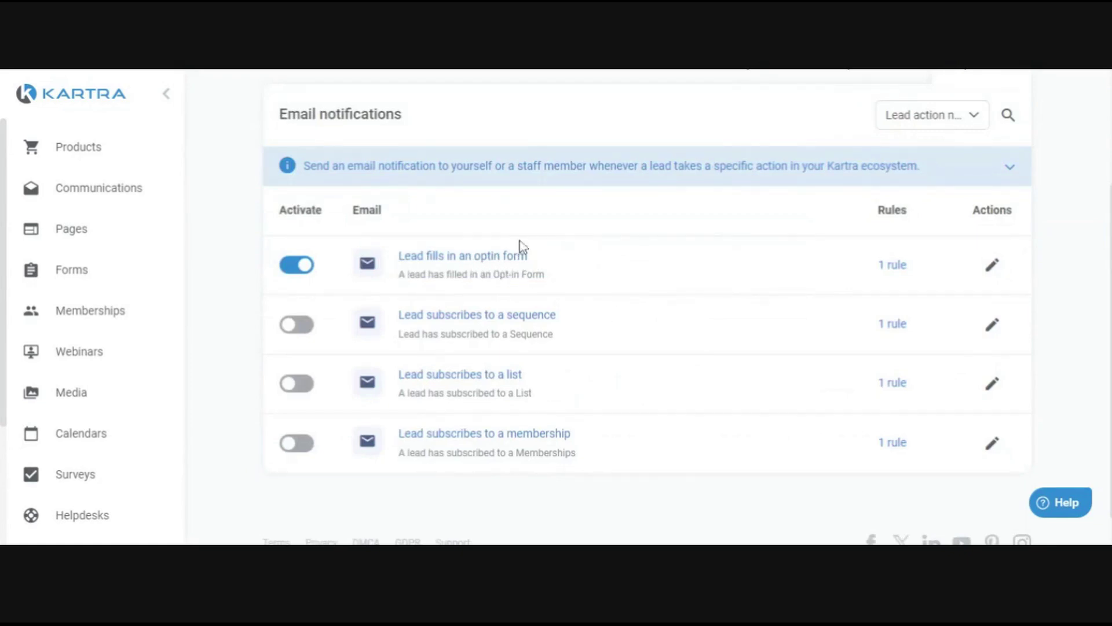
left_click_drag(537, 259, 397, 256)
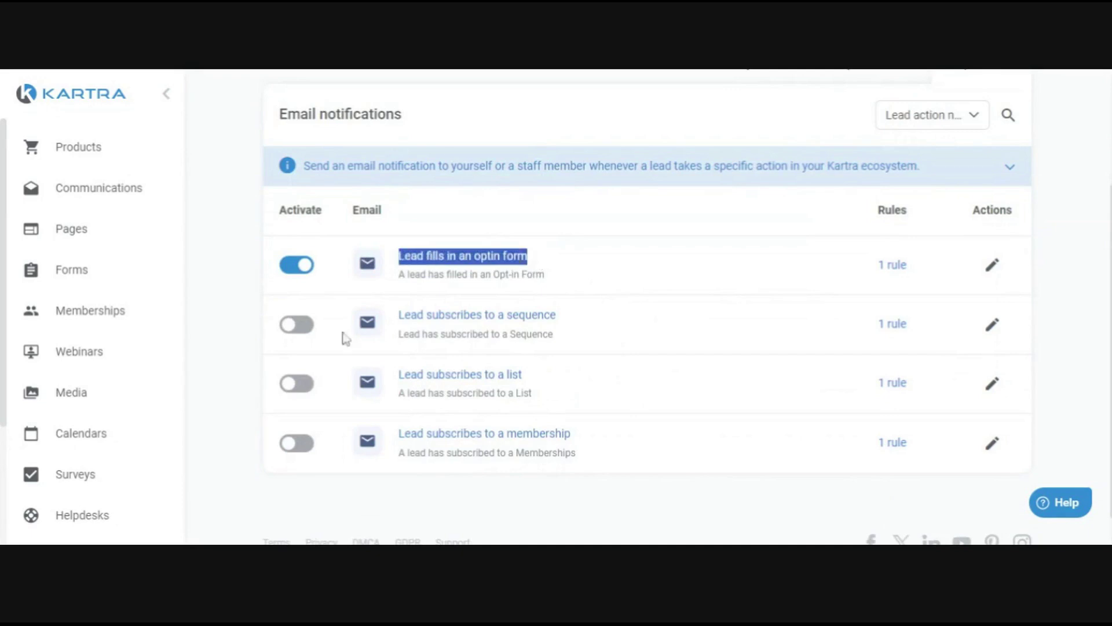
left_click(992, 271)
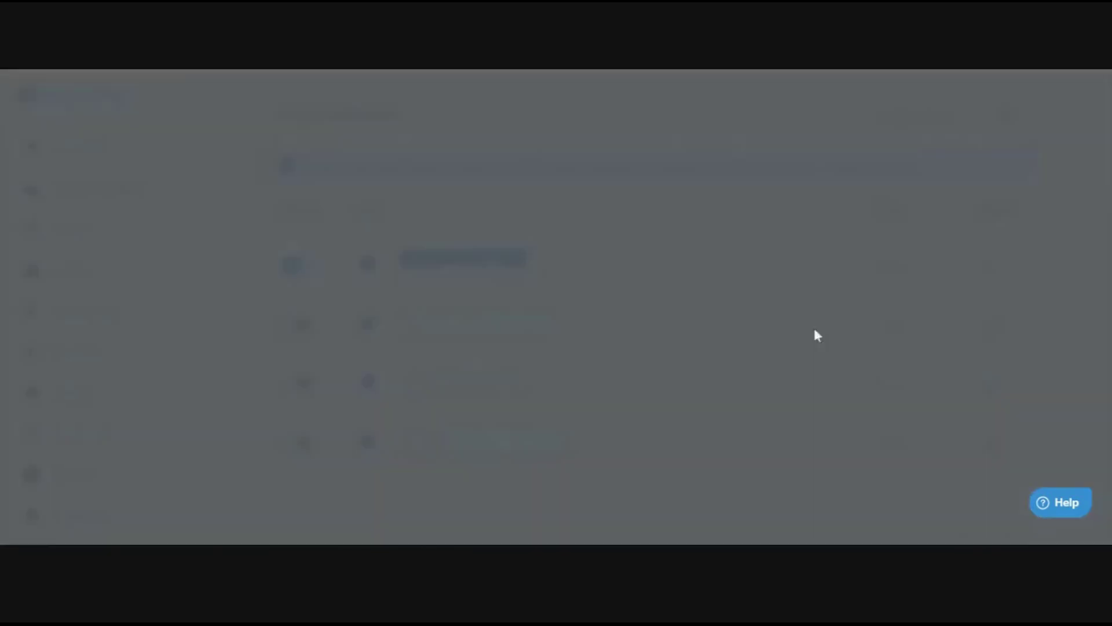
scroll(614, 316, "down", 7)
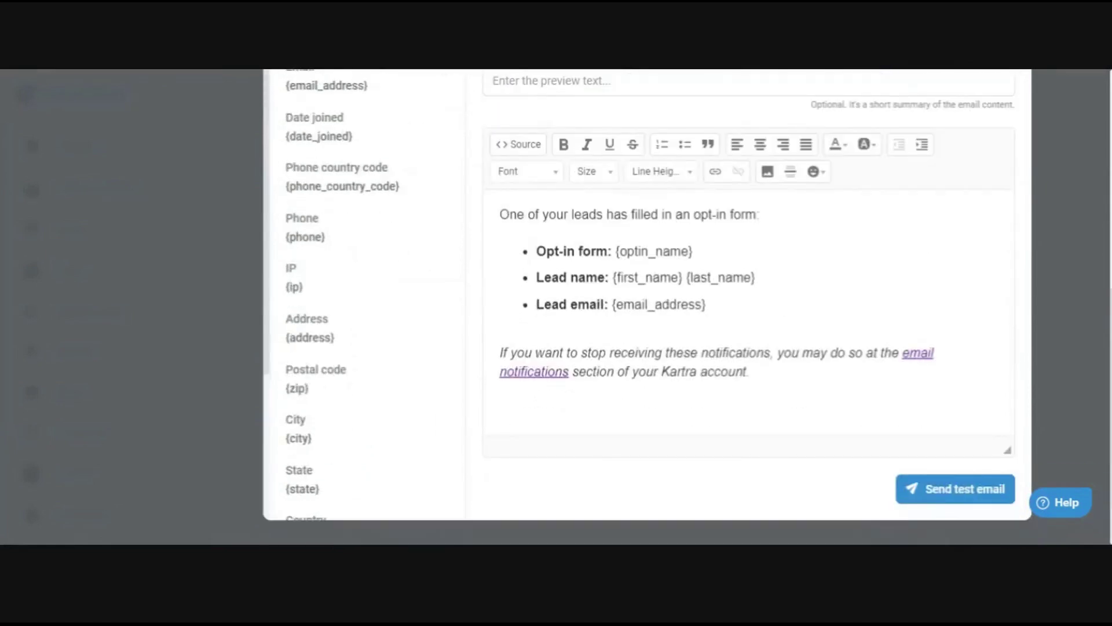
left_click_drag(693, 252, 615, 252)
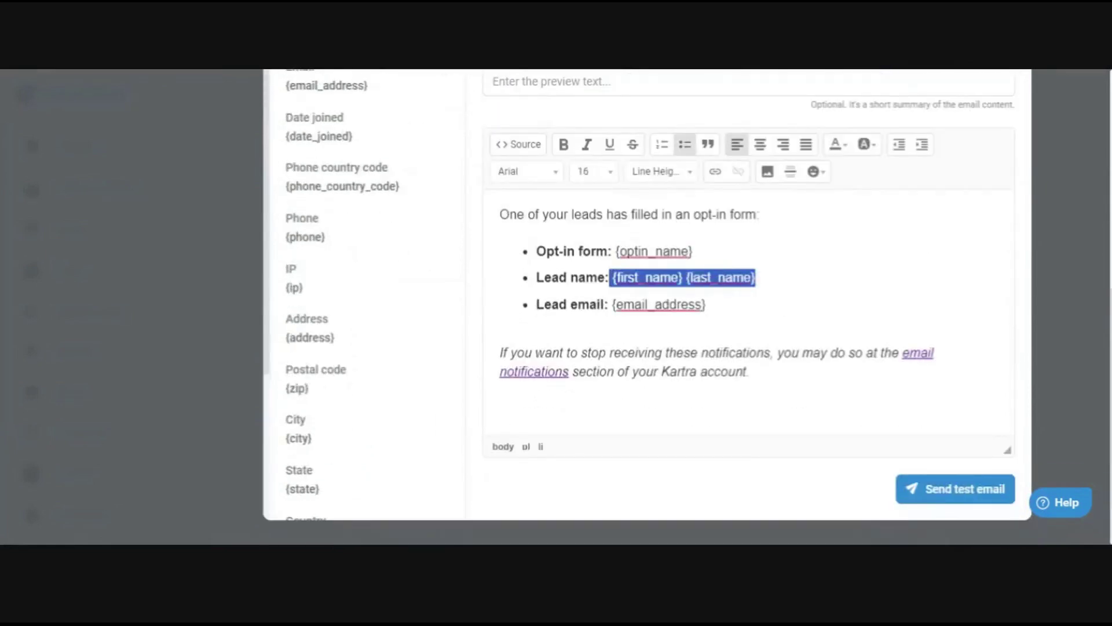
left_click_drag(710, 305, 613, 306)
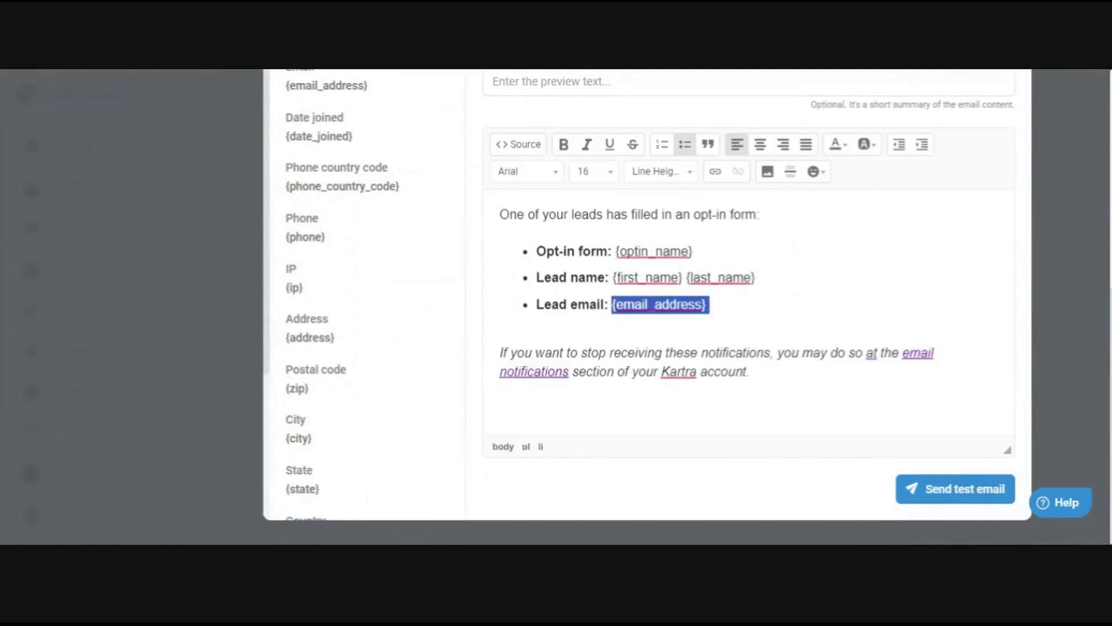
left_click(622, 336)
scroll(624, 352, "up", 4)
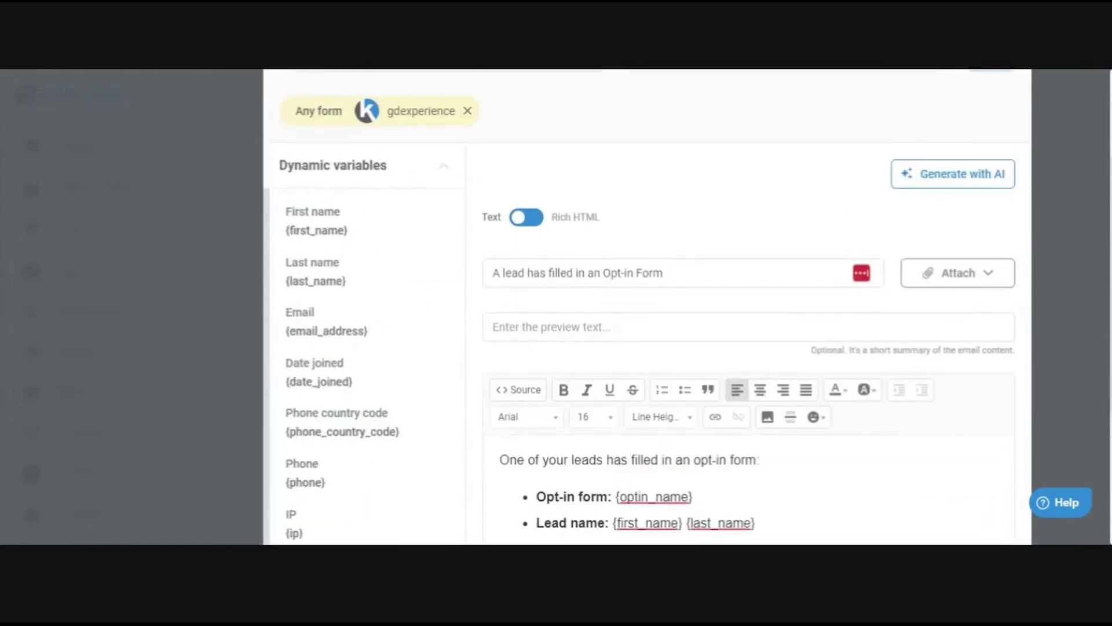
scroll(504, 355, "down", 4)
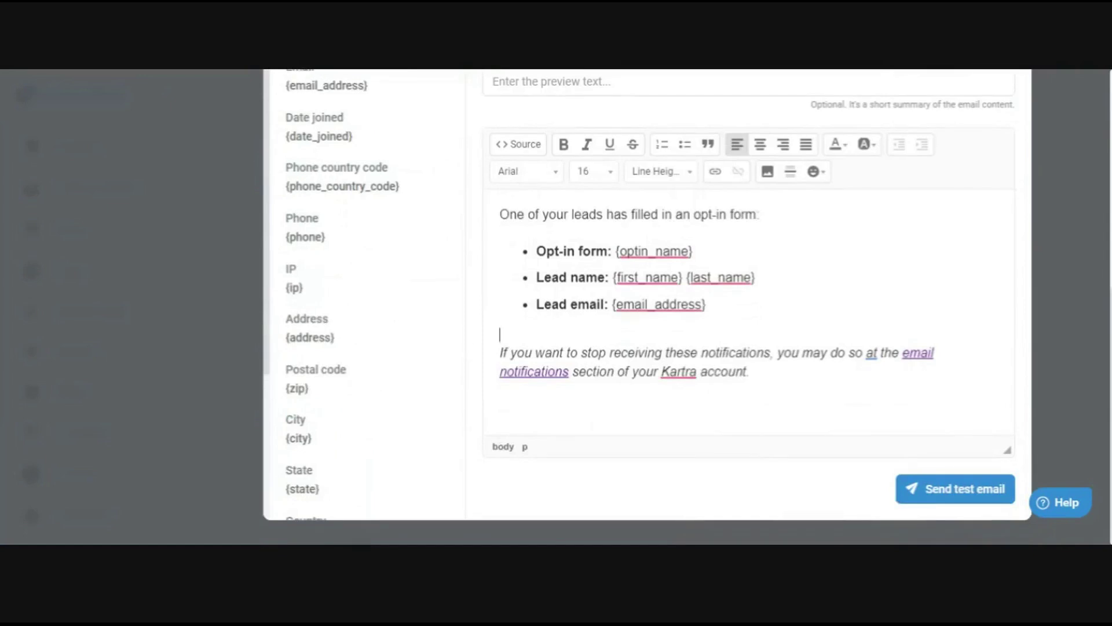
scroll(713, 347, "up", 7)
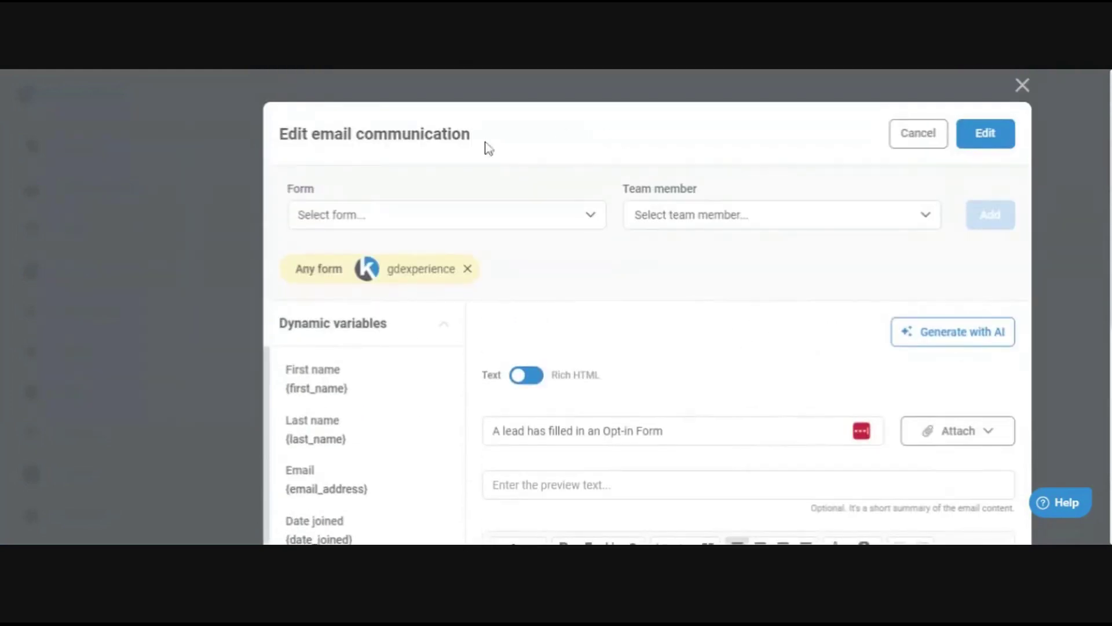
left_click(547, 217)
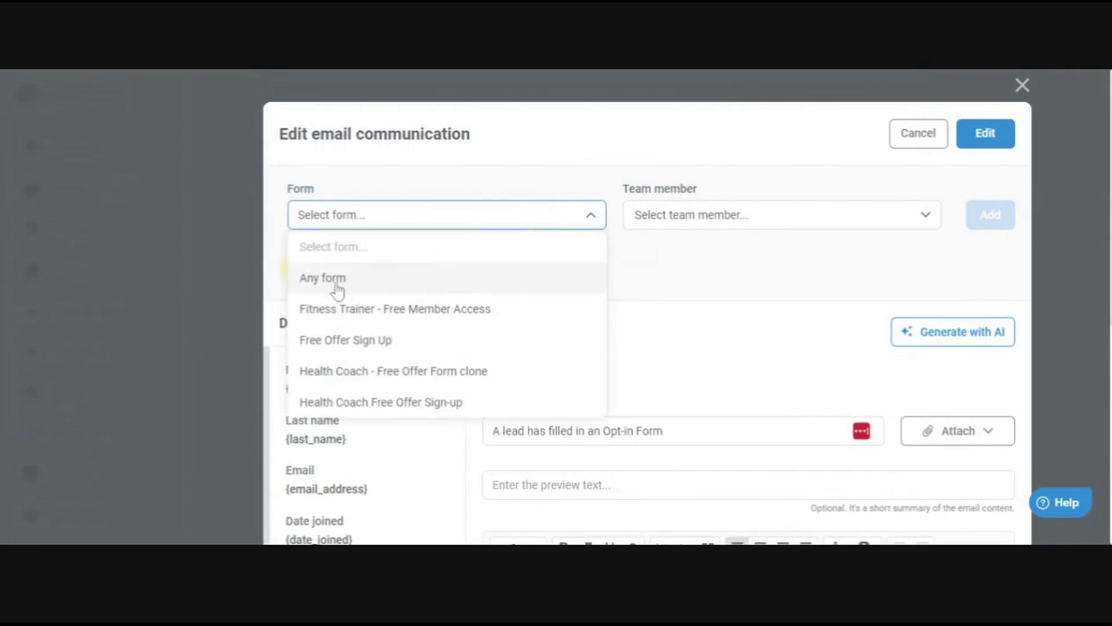
scroll(394, 336, "down", 2)
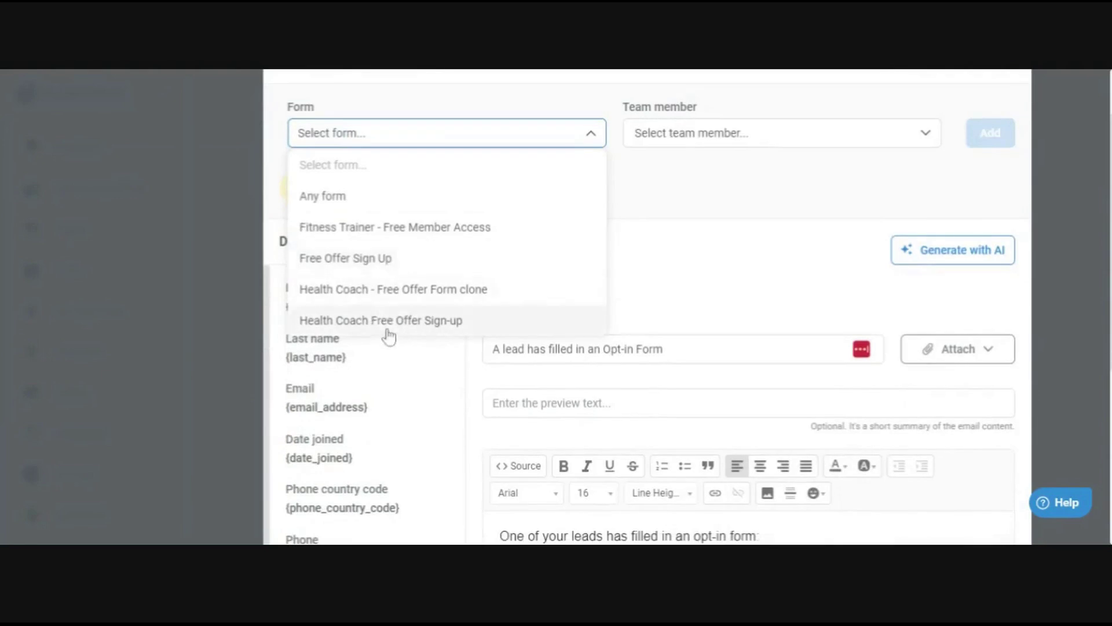
left_click(686, 229)
scroll(695, 191, "up", 2)
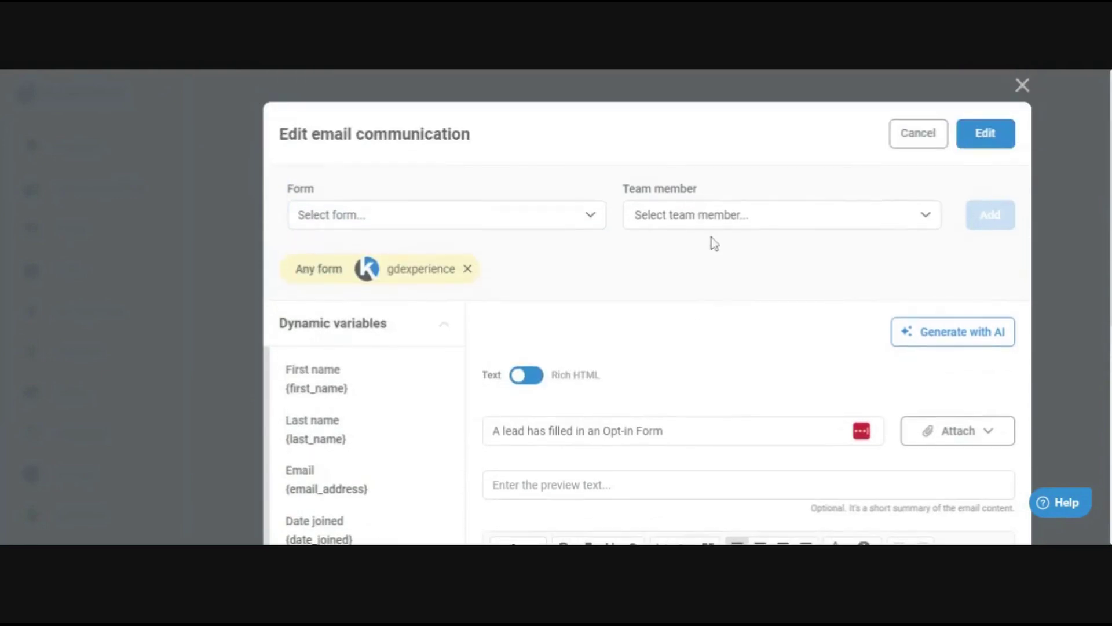
left_click(701, 222)
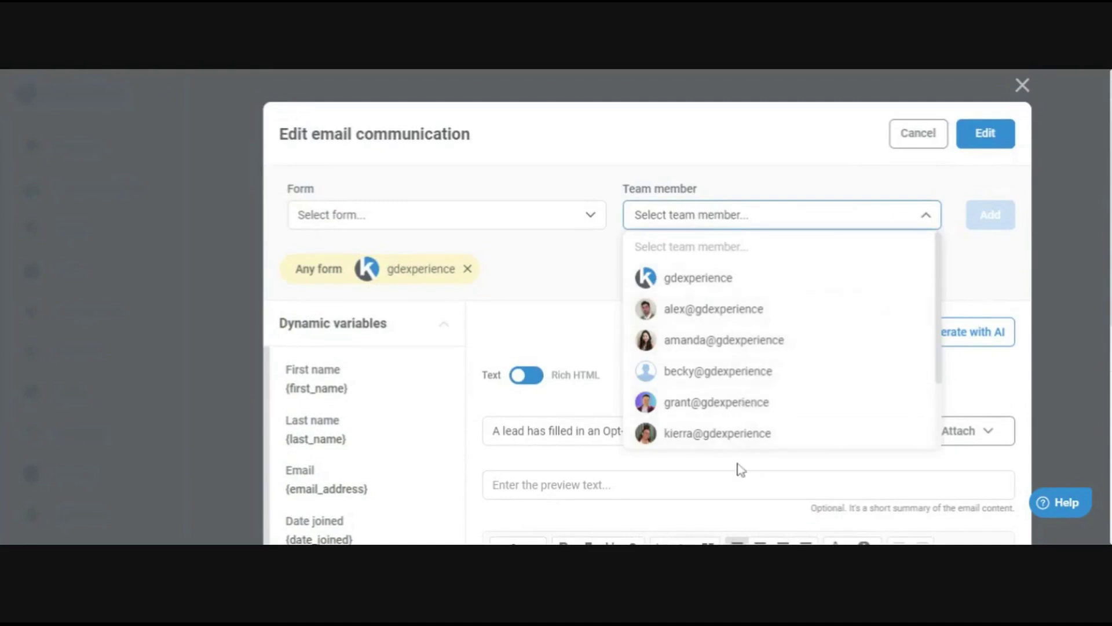
left_click(595, 261)
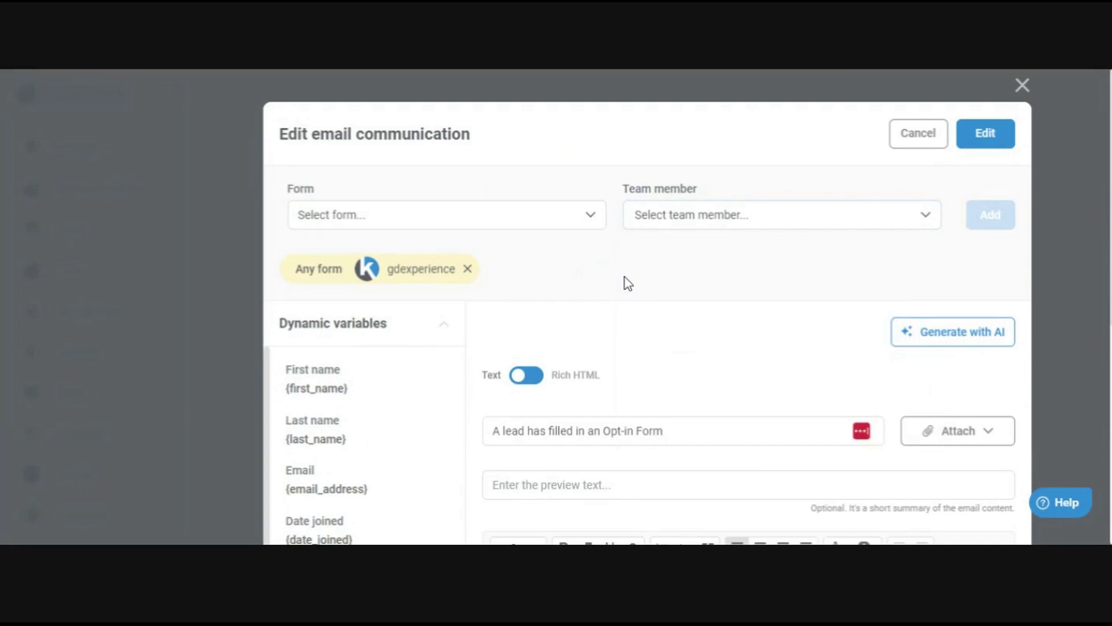
Step: Cancel the email editor and toggle the optin form notification off and back on
left_click(919, 139)
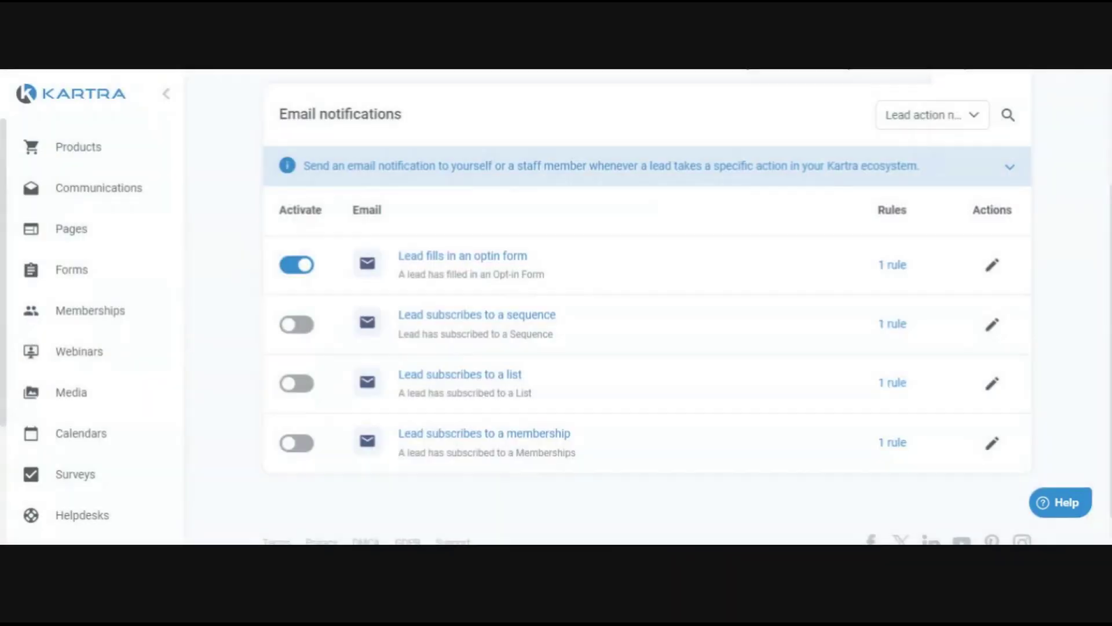
left_click(306, 276)
left_click(306, 277)
left_click(311, 281)
scroll(733, 308, "up", 2)
left_click(298, 348)
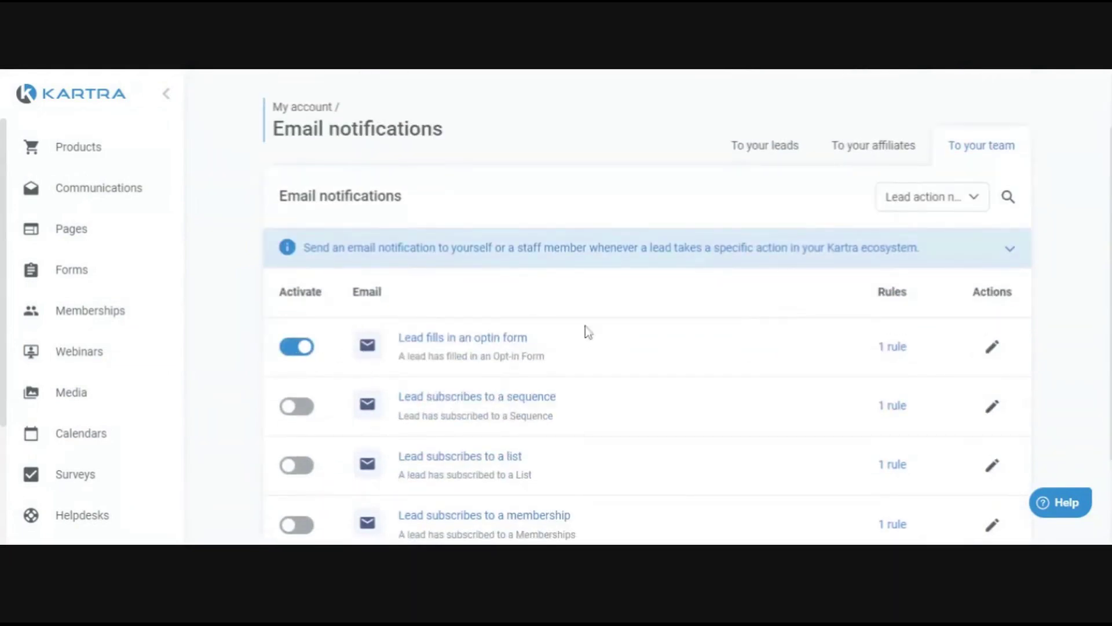
Step: Show the notifications sent to leads, filtered to Transactional notifications
left_click(791, 155)
scroll(633, 154, "down", 2)
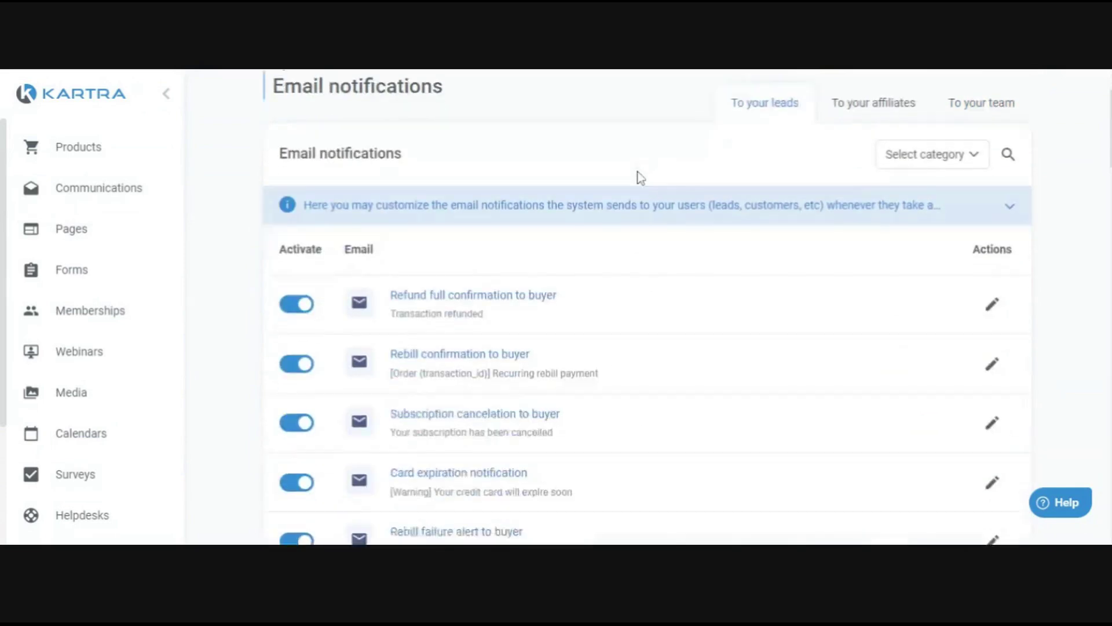
scroll(881, 192, "up", 2)
left_click(894, 199)
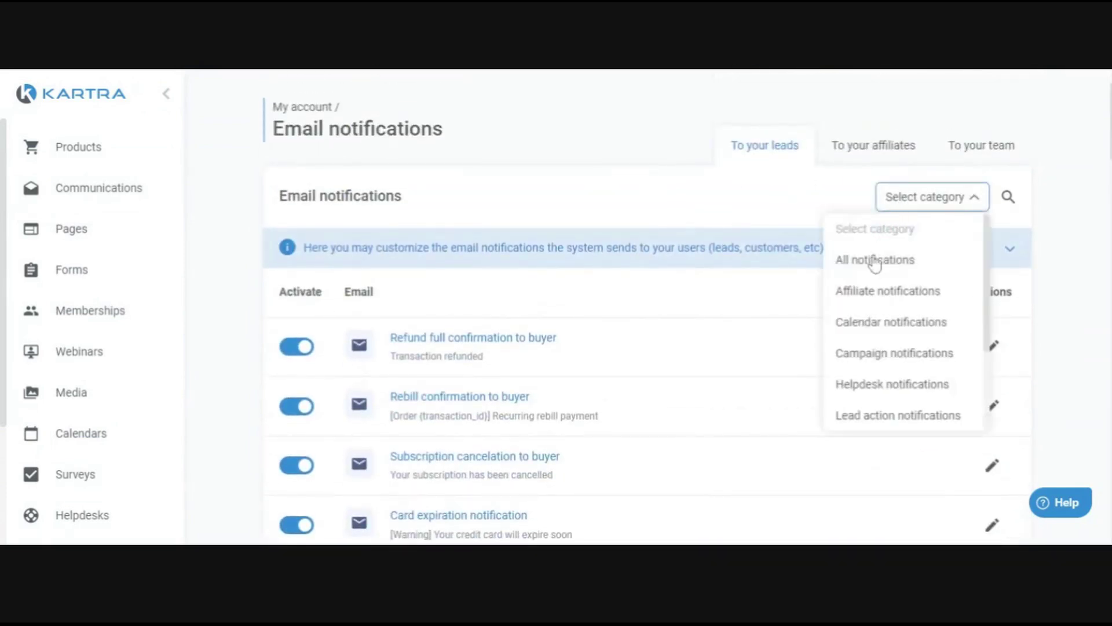
scroll(872, 258, "down", 3)
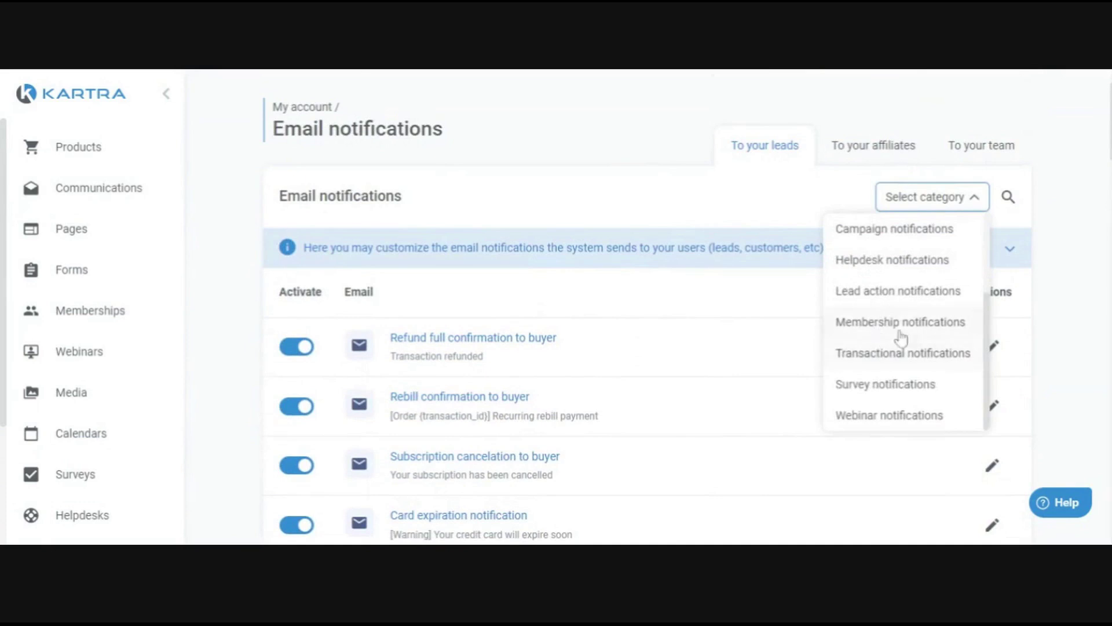
scroll(839, 328, "down", 2)
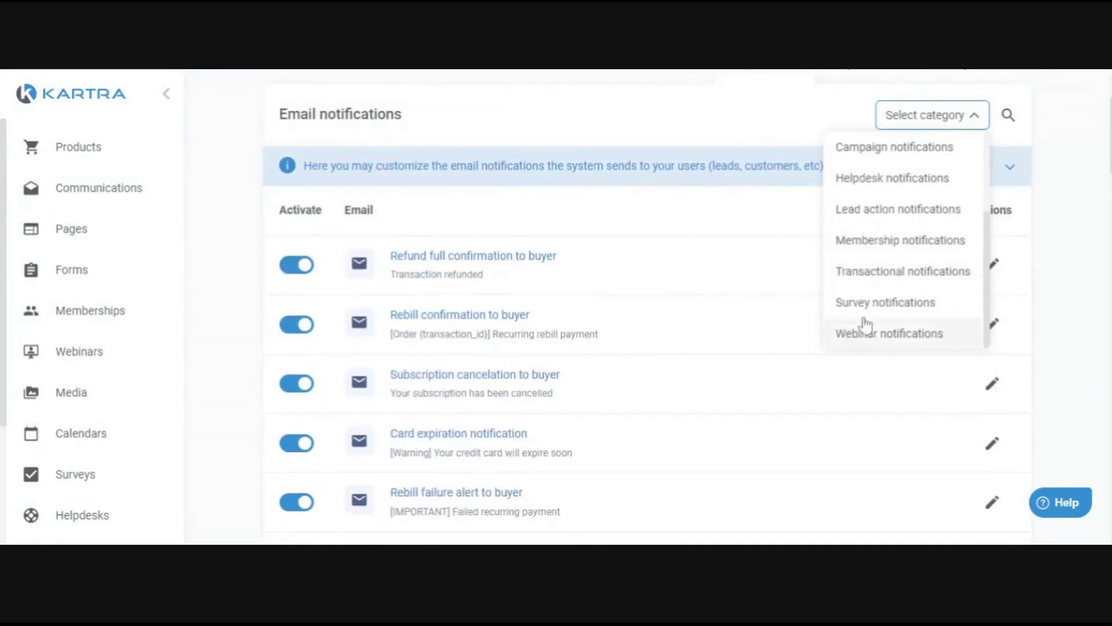
left_click(891, 281)
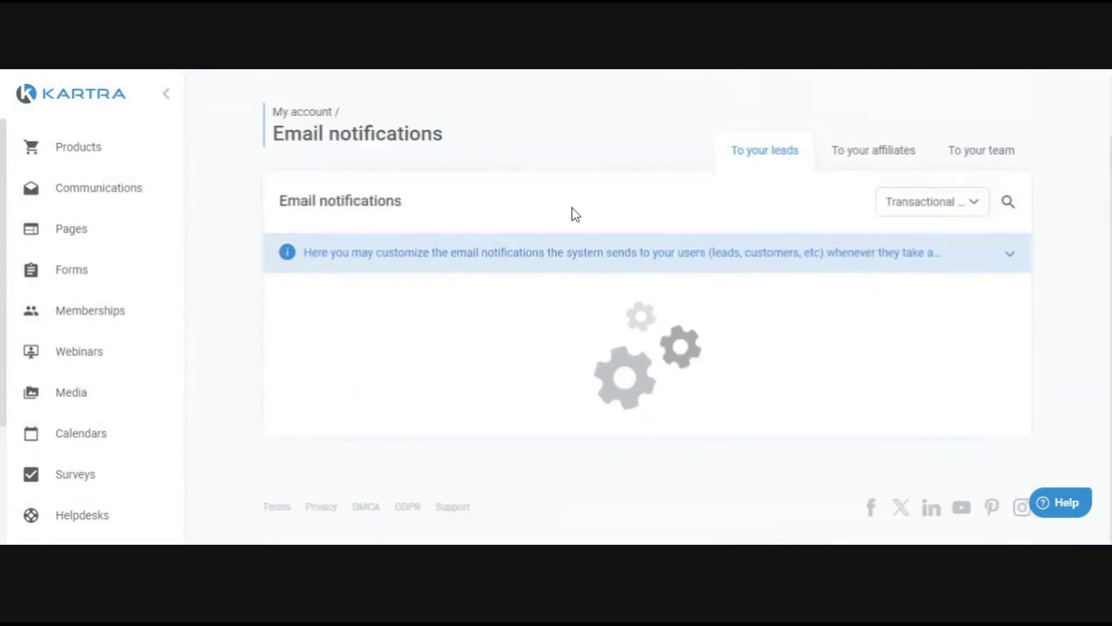
scroll(577, 215, "down", 3)
scroll(578, 219, "up", 3)
scroll(579, 223, "down", 3)
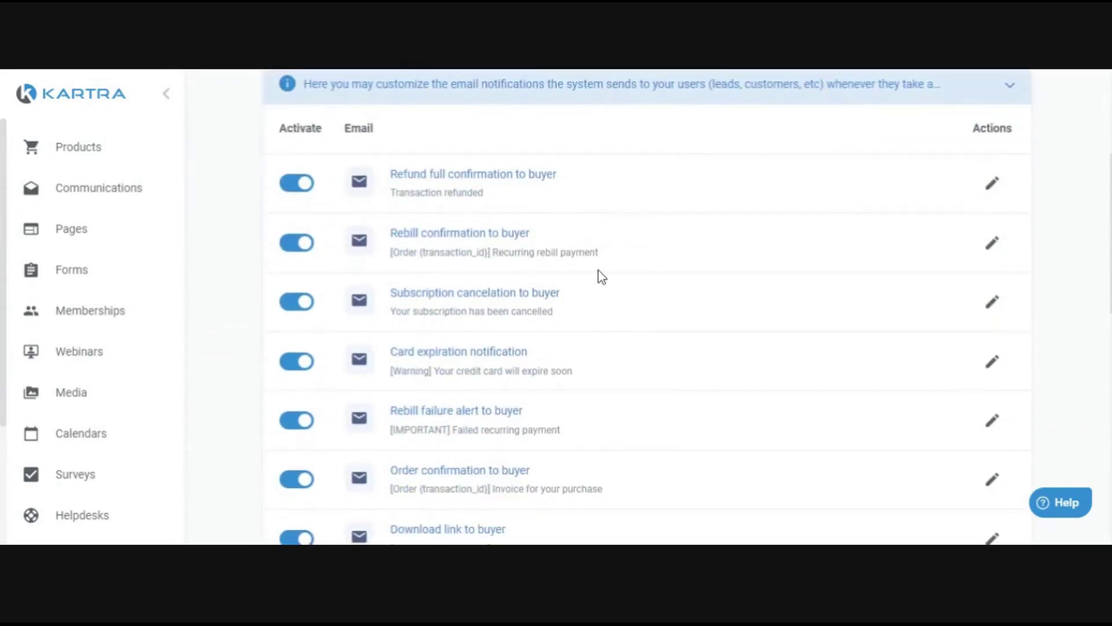
scroll(422, 479, "down", 1)
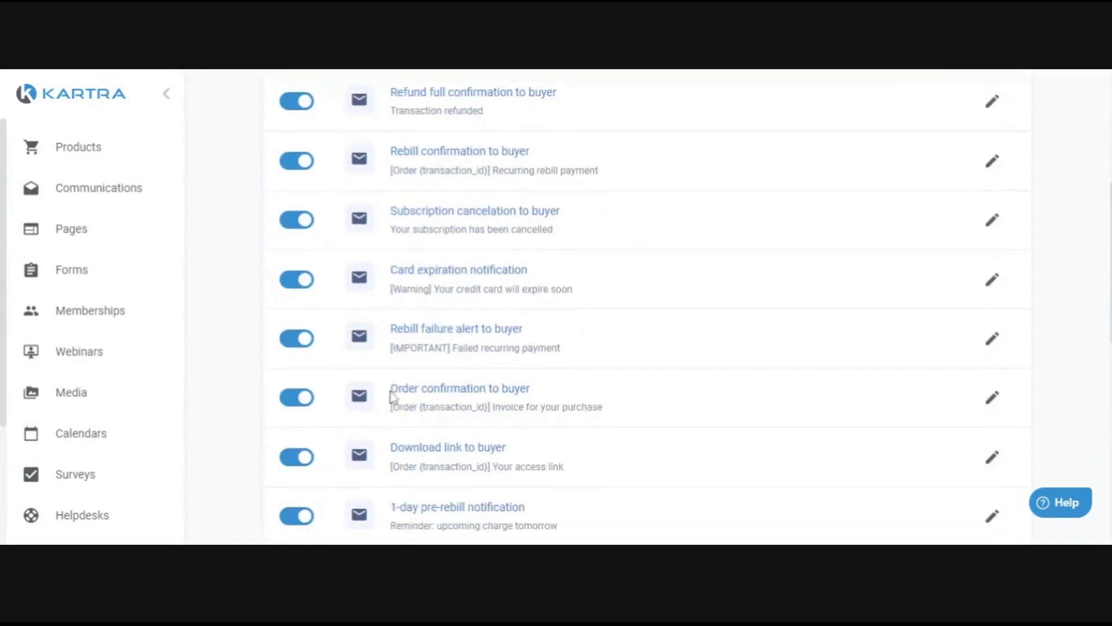
Step: Open the Order confirmation to buyer email and look over its order table totals
left_click(990, 403)
scroll(747, 324, "down", 4)
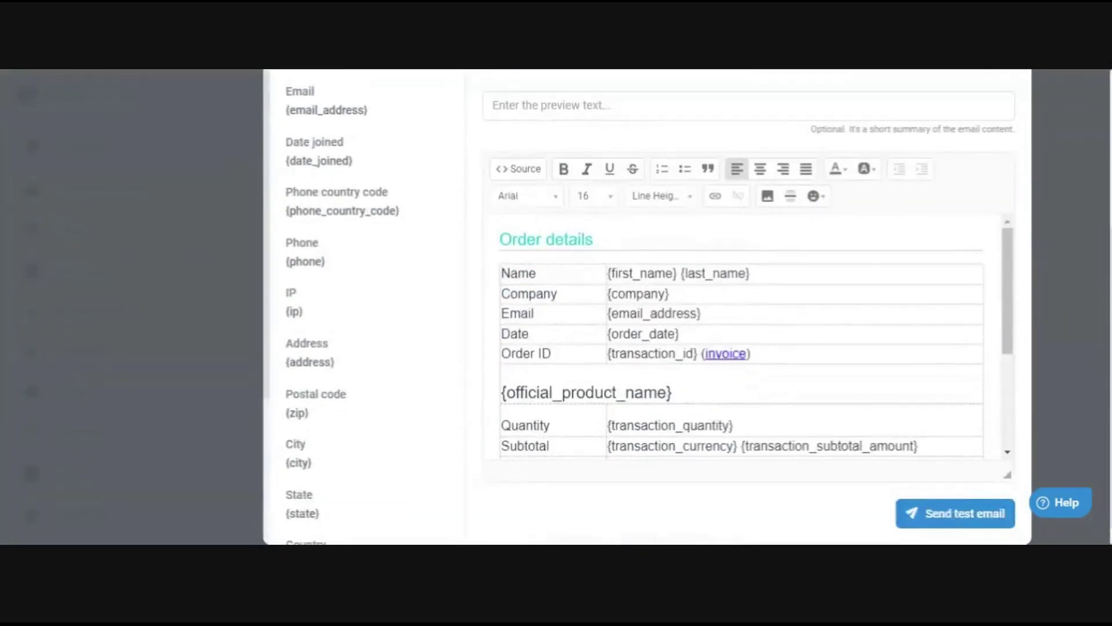
scroll(747, 335, "down", 1)
scroll(748, 335, "up", 1)
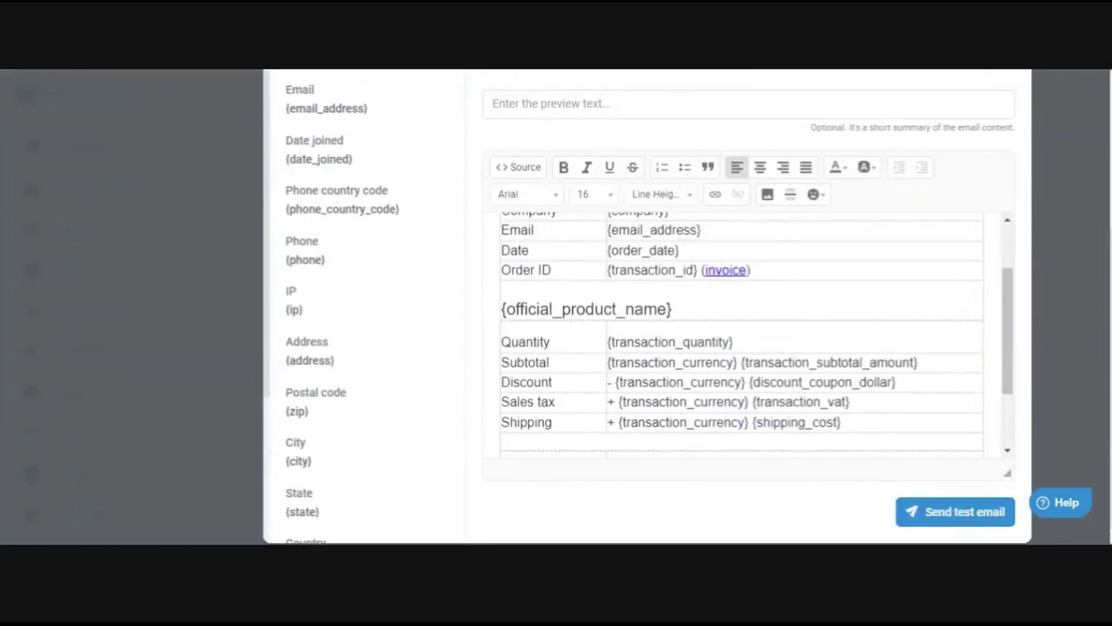
scroll(748, 335, "up", 2)
scroll(748, 334, "down", 4)
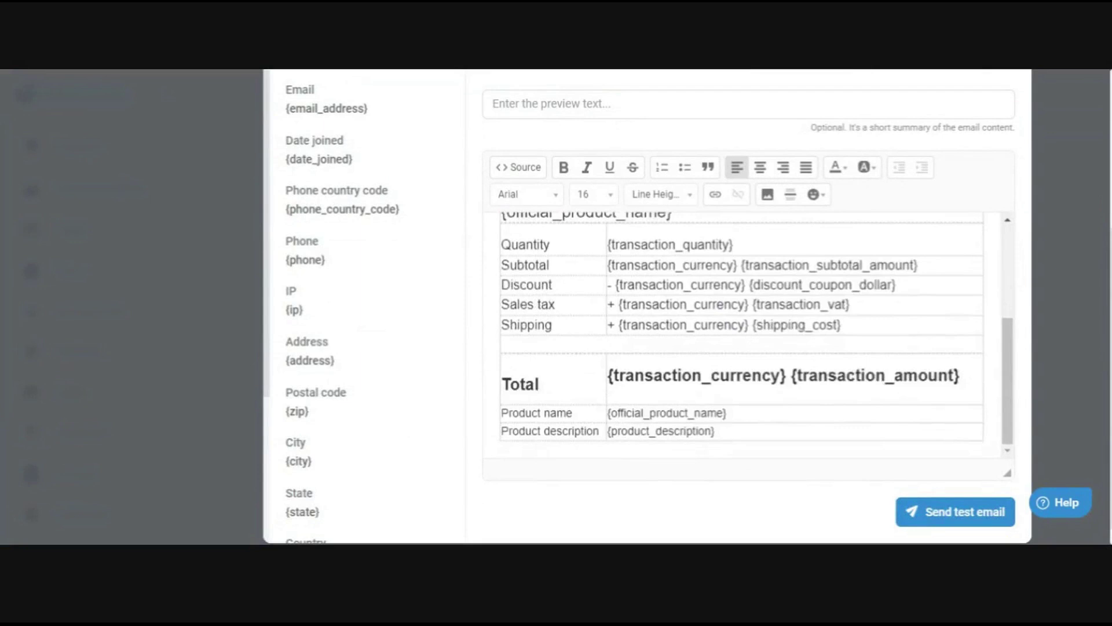
scroll(747, 335, "up", 3)
scroll(747, 335, "down", 3)
left_click_drag(720, 432, 616, 309)
left_click(590, 290)
scroll(747, 335, "up", 3)
scroll(747, 335, "down", 3)
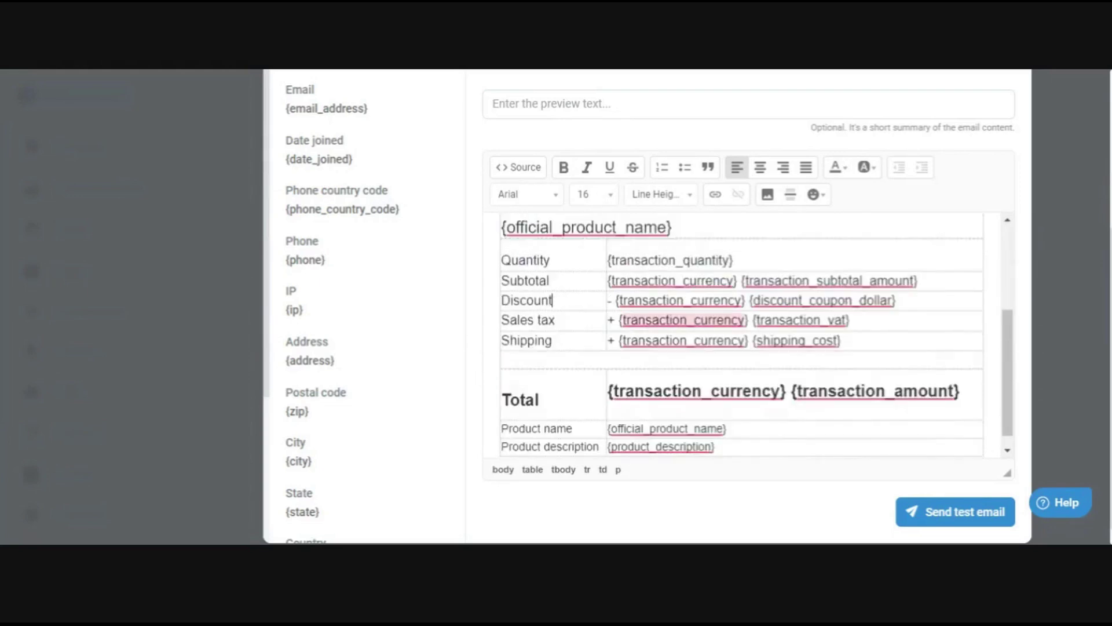
scroll(747, 335, "down", 1)
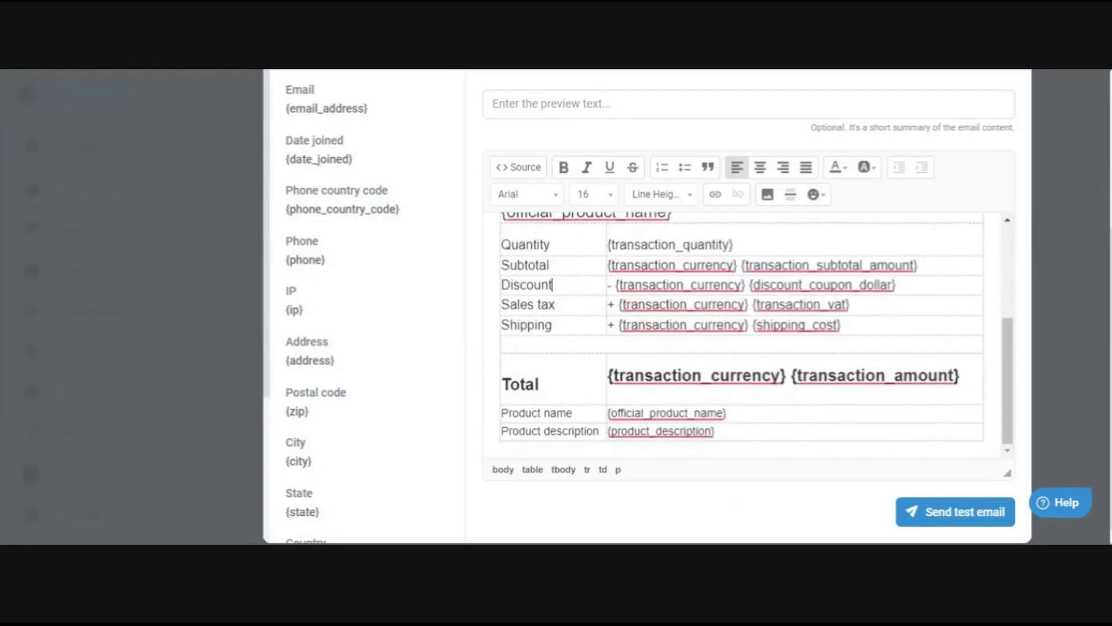
scroll(742, 324, "up", 1)
scroll(748, 335, "up", 5)
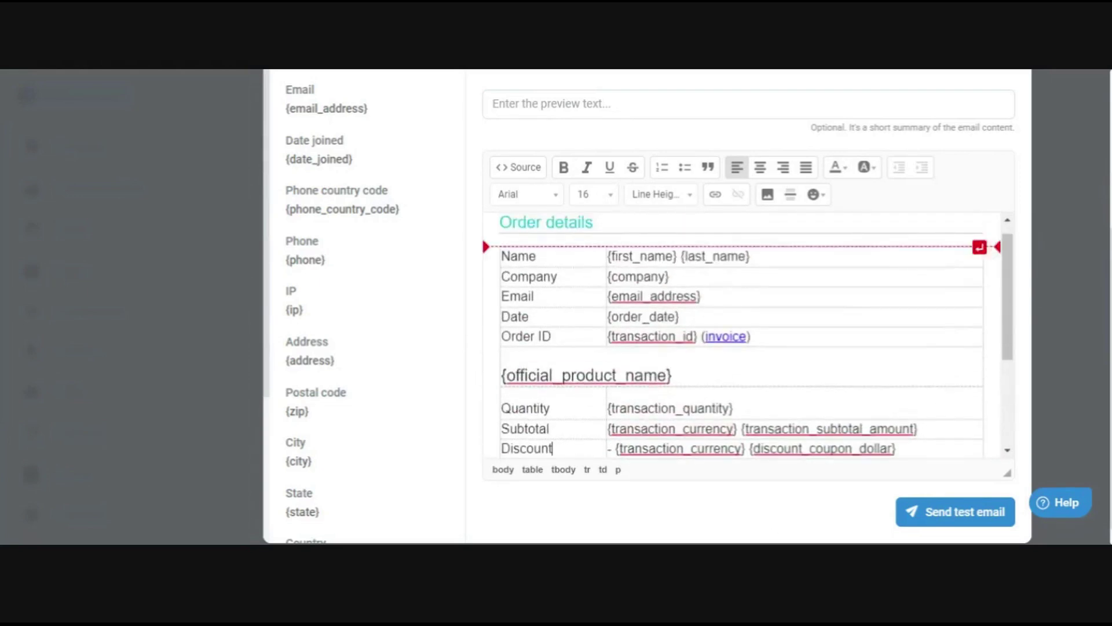
scroll(747, 335, "down", 3)
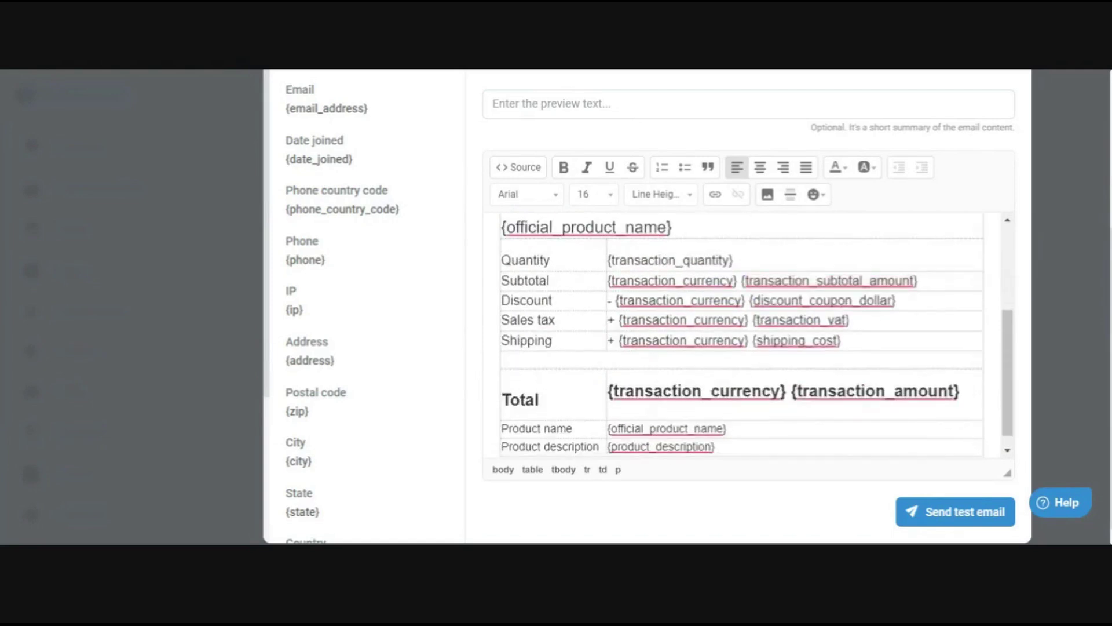
scroll(747, 334, "up", 7)
scroll(734, 316, "down", 2)
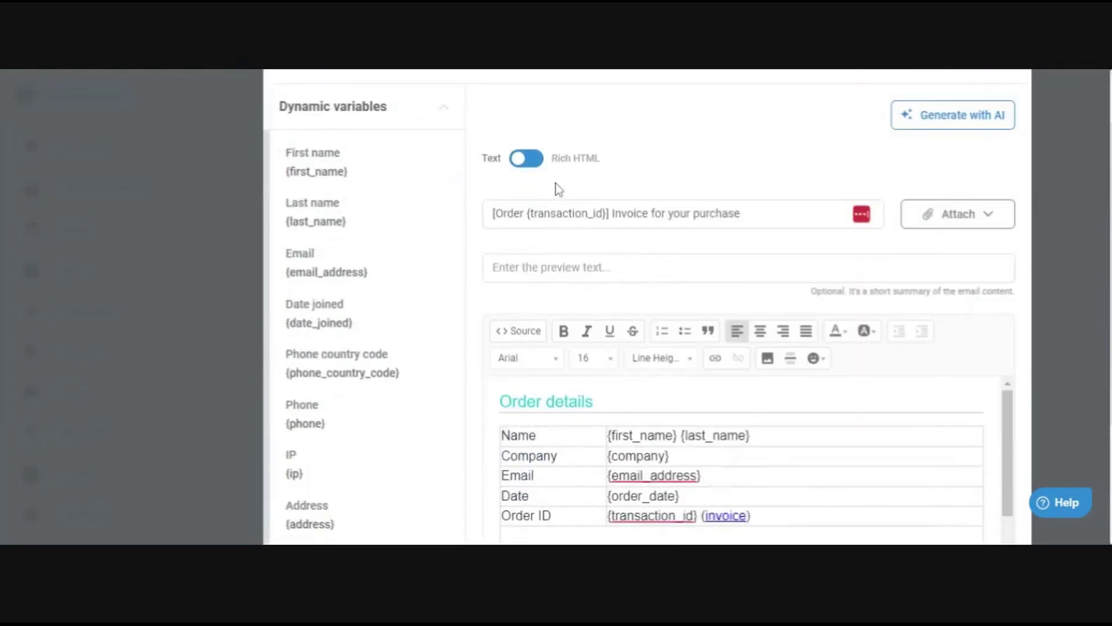
scroll(759, 255, "down", 2)
scroll(667, 238, "up", 3)
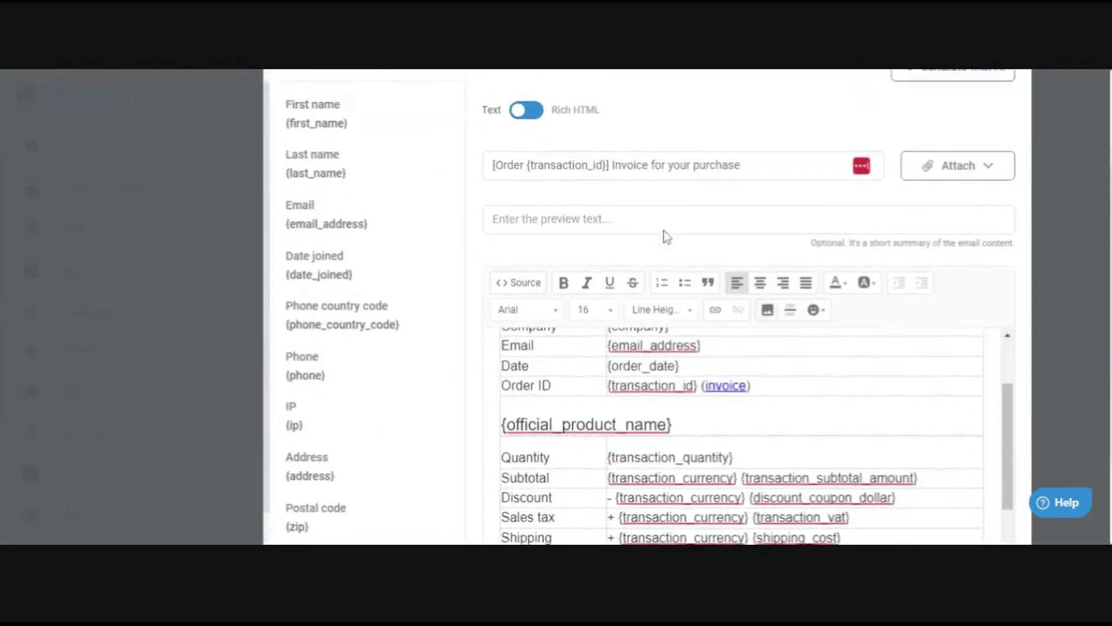
Step: Switch the email to Rich HTML and back to Text, then cancel without saving
left_click(536, 243)
left_click(536, 243)
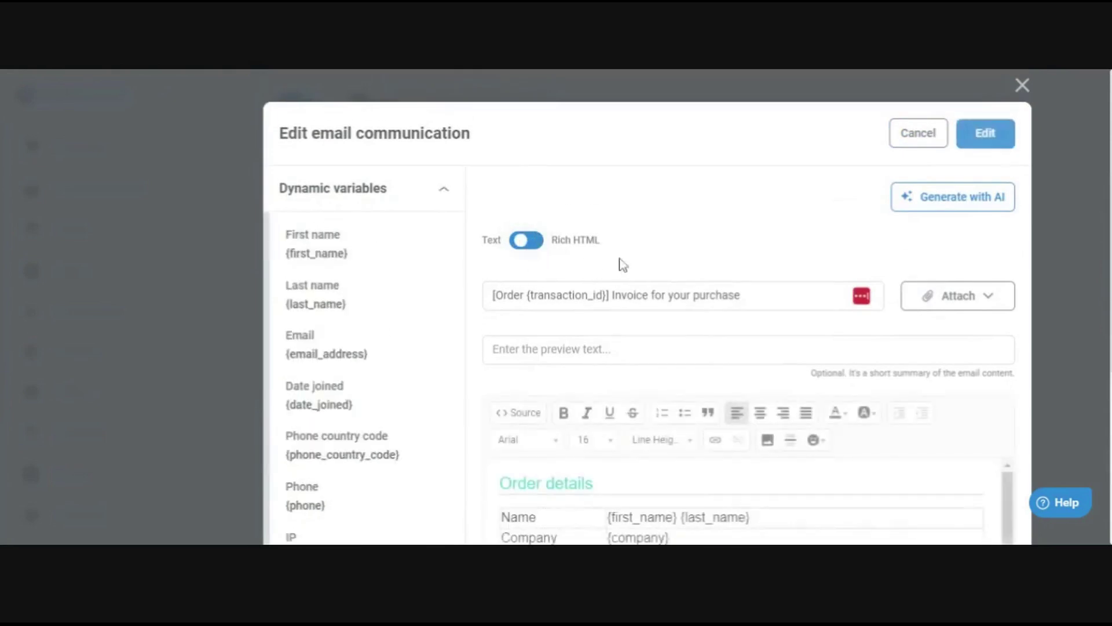
scroll(620, 264, "down", 8)
scroll(753, 348, "up", 10)
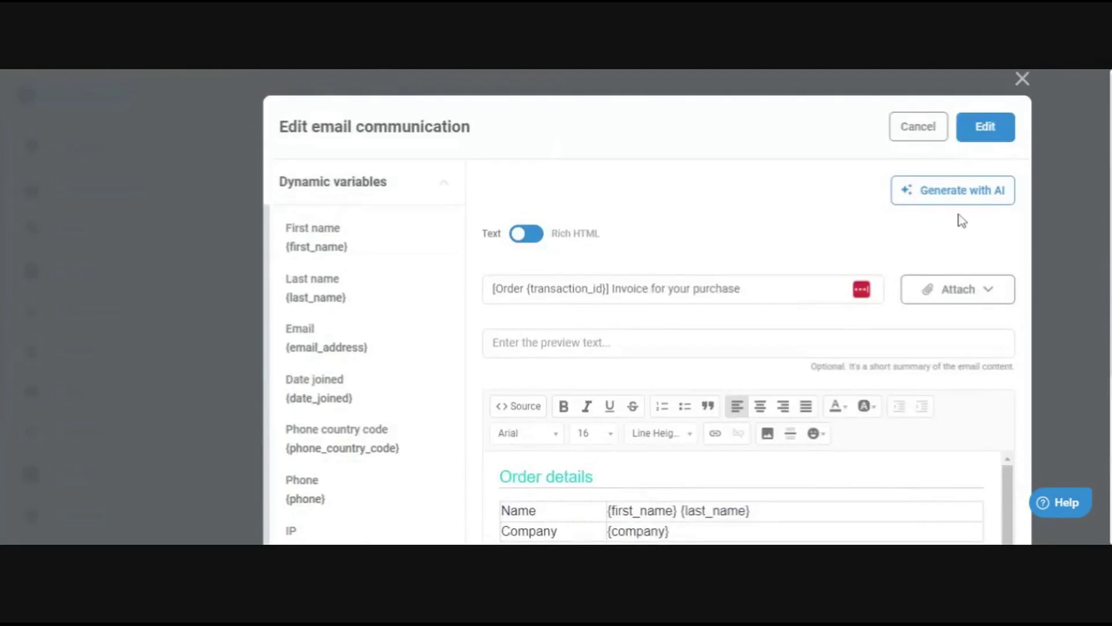
left_click(937, 138)
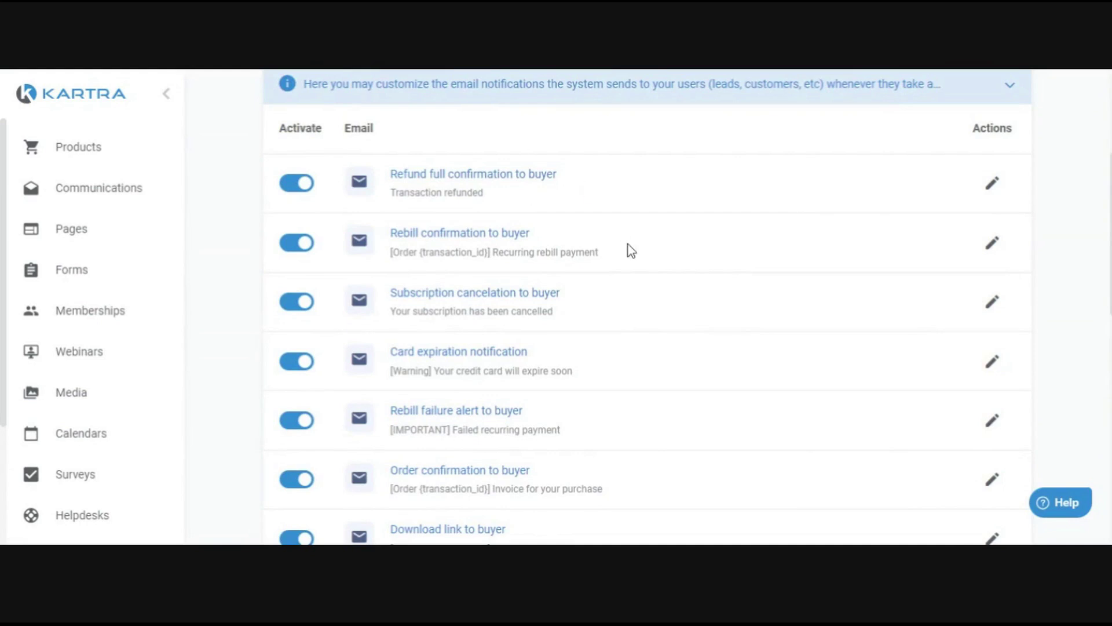
Step: Scroll through the transactional lead notifications, from refund full confirmation to card expiration
scroll(628, 268, "down", 5)
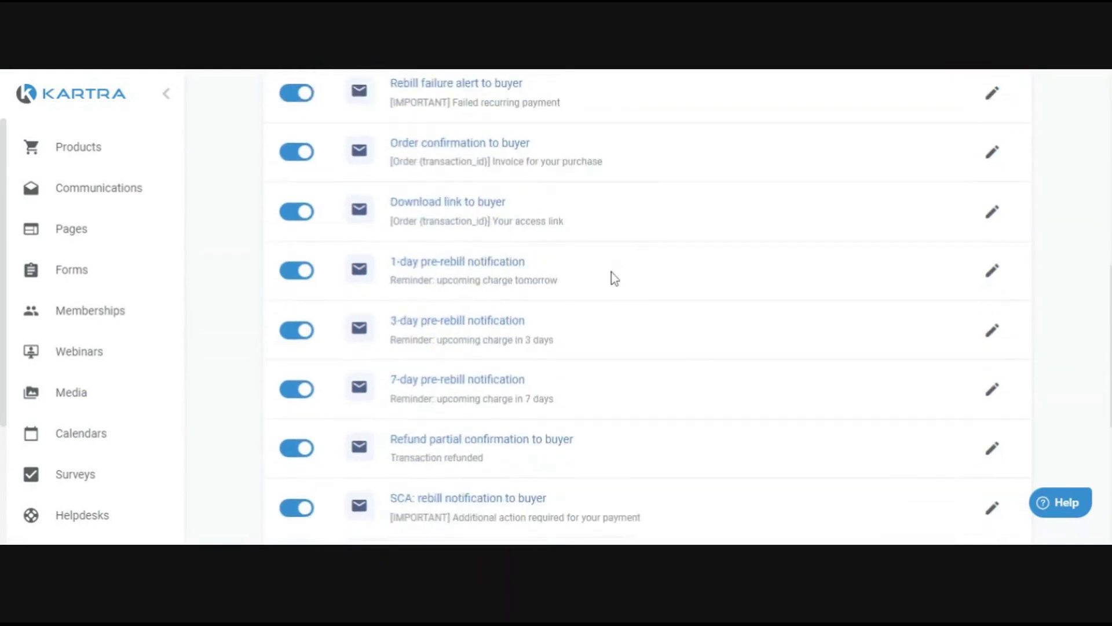
scroll(482, 296, "down", 6)
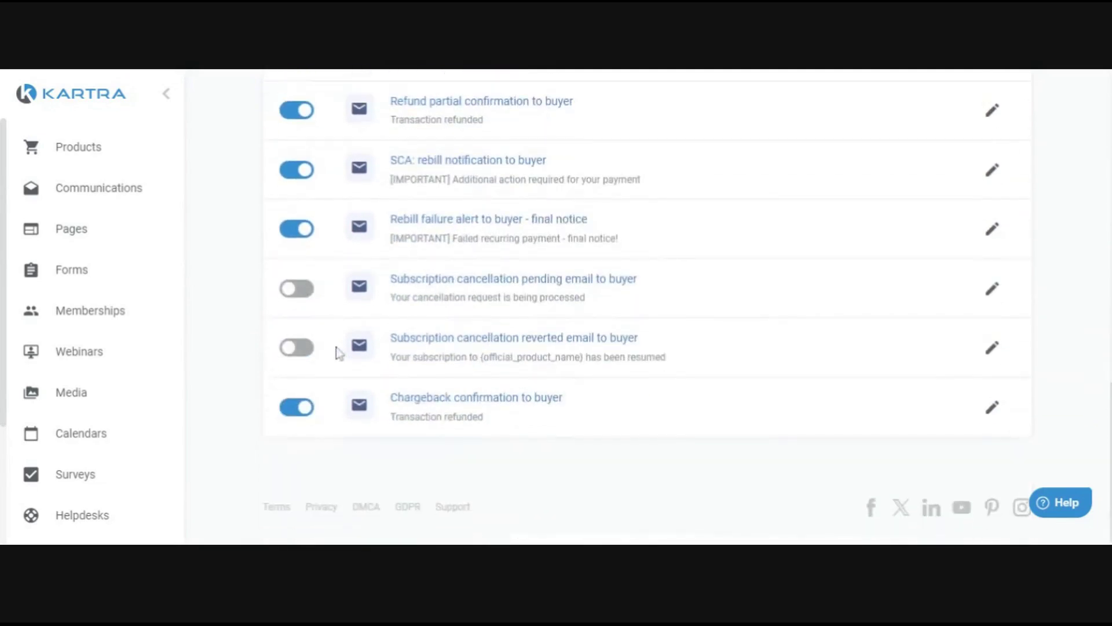
scroll(353, 319, "up", 3)
scroll(353, 319, "up", 3)
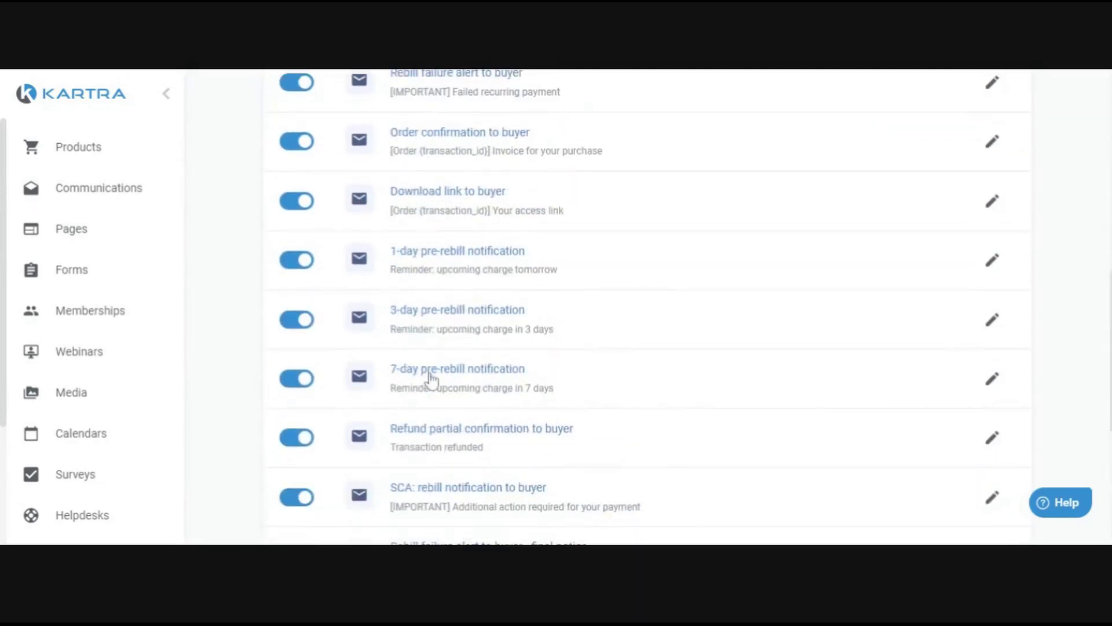
scroll(430, 367, "up", 3)
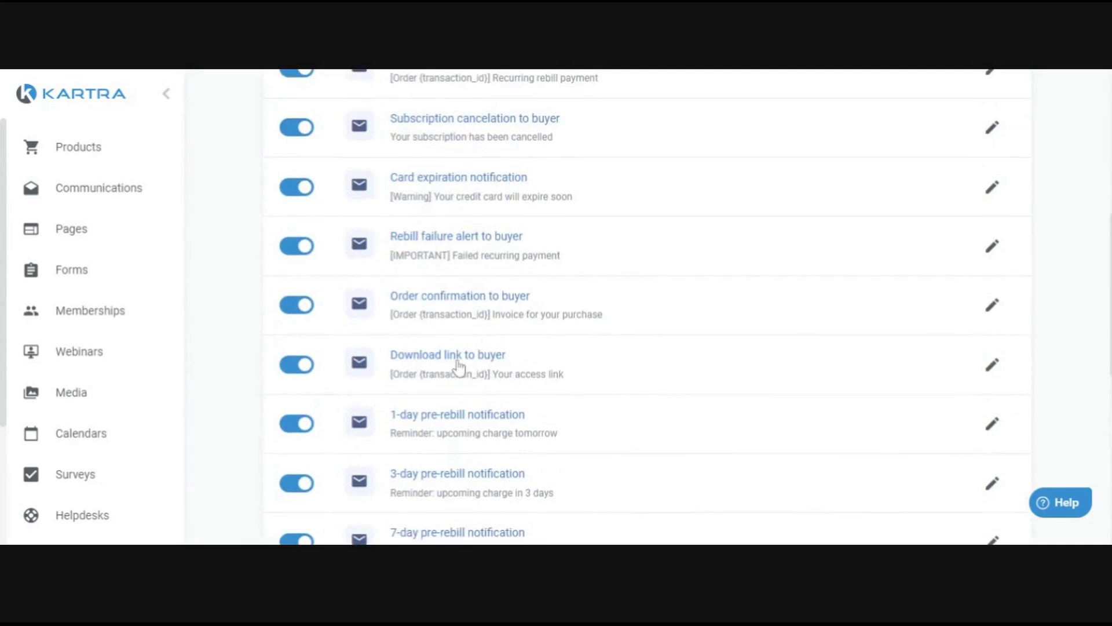
scroll(497, 311, "up", 2)
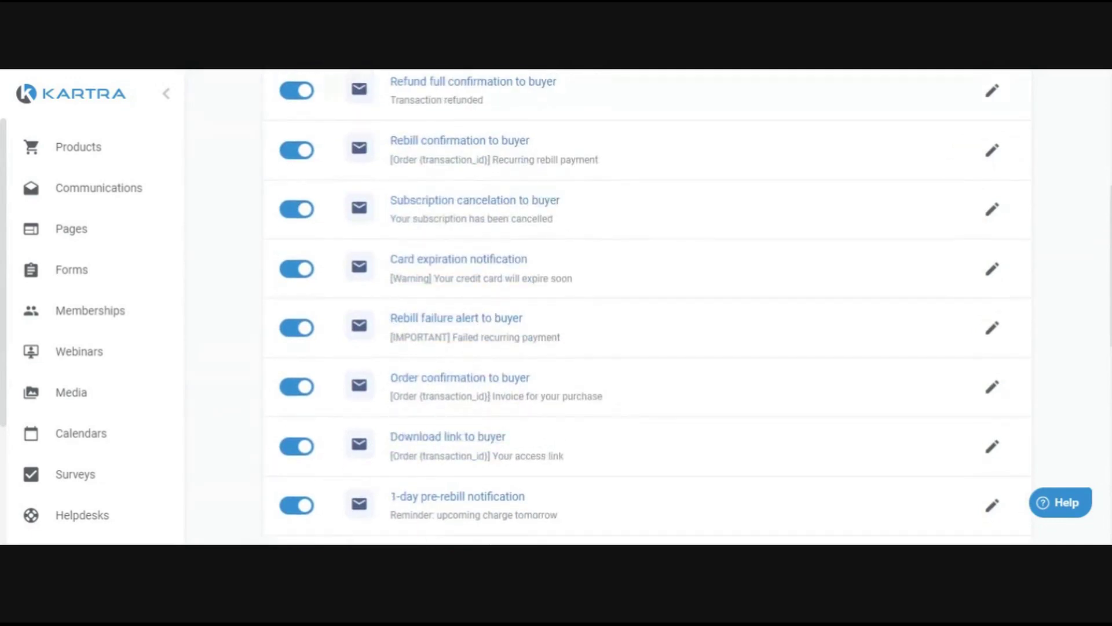
scroll(471, 342, "up", 3)
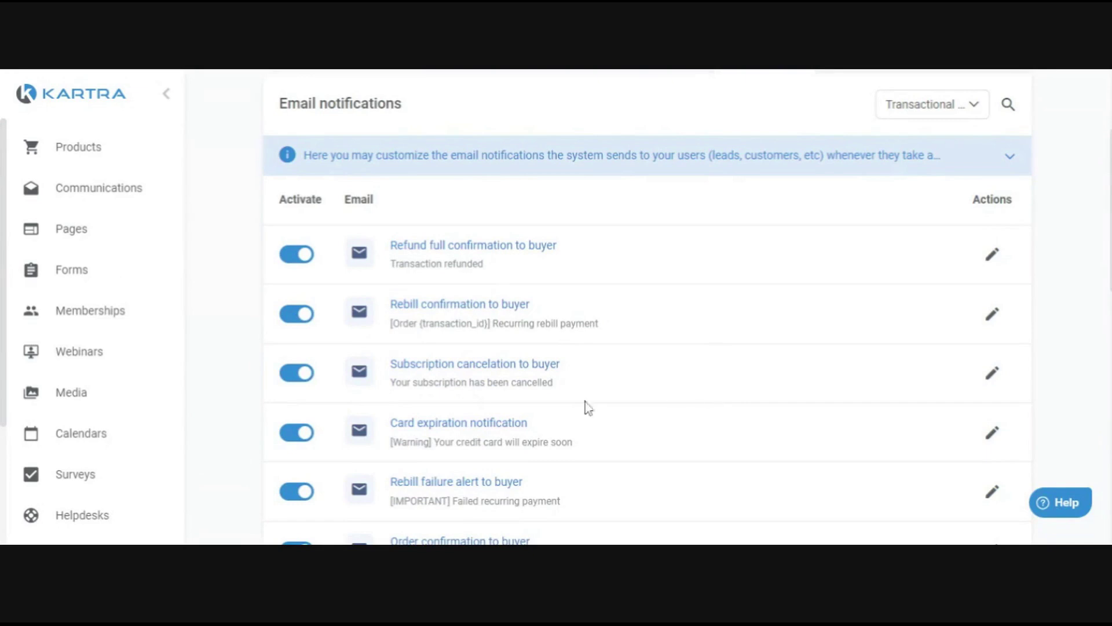
scroll(608, 348, "up", 3)
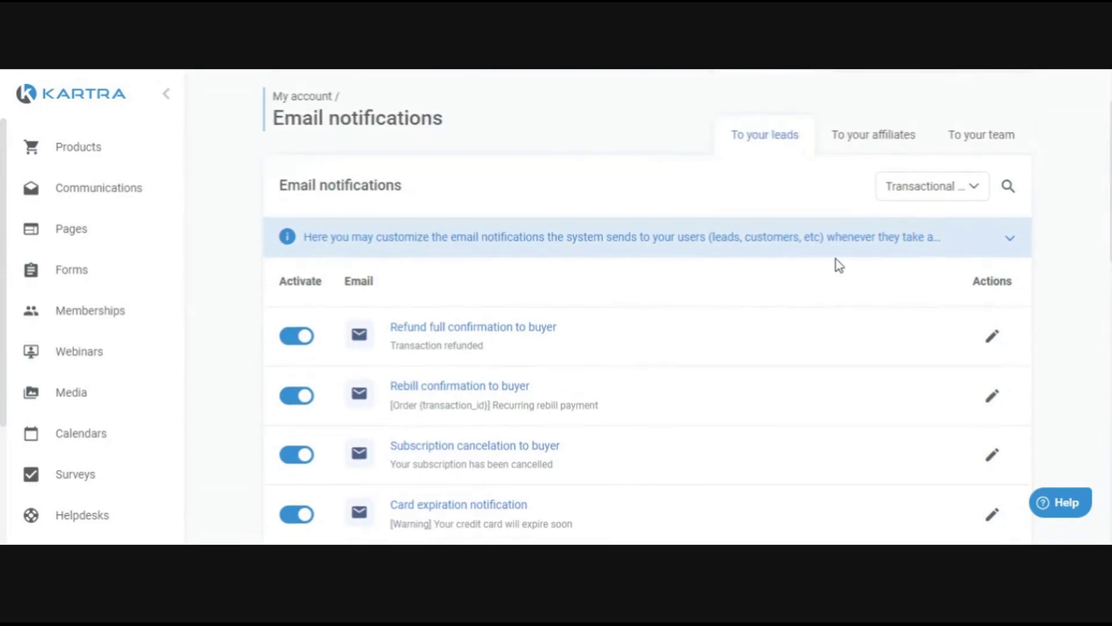
Step: Show the affiliate notifications and look over the five emails, from new sale to payment notifications
left_click(879, 229)
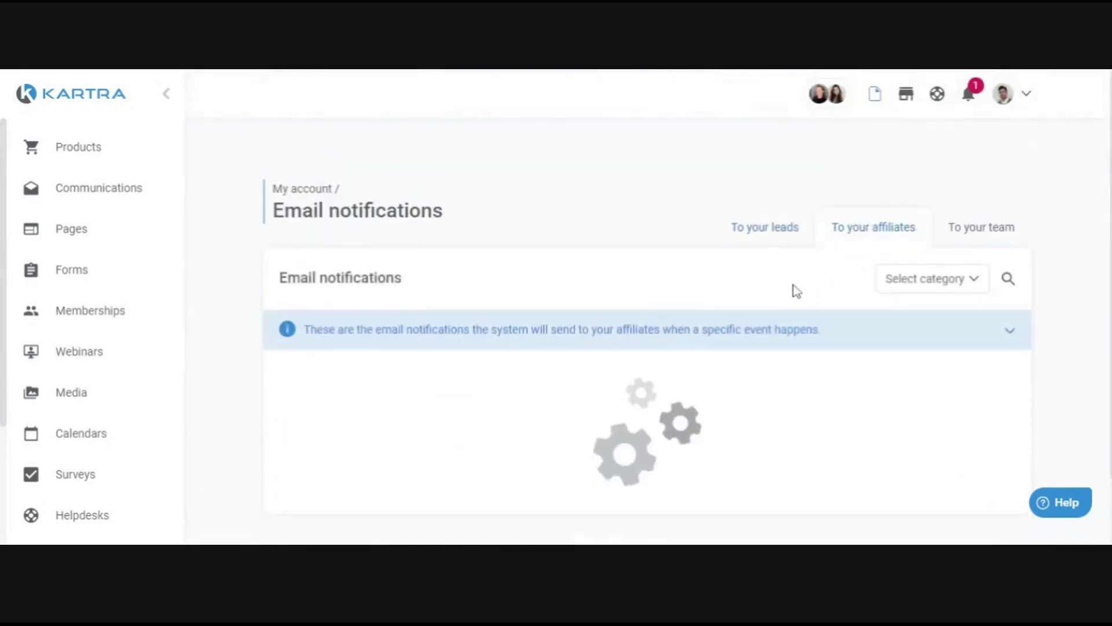
scroll(780, 281, "down", 1)
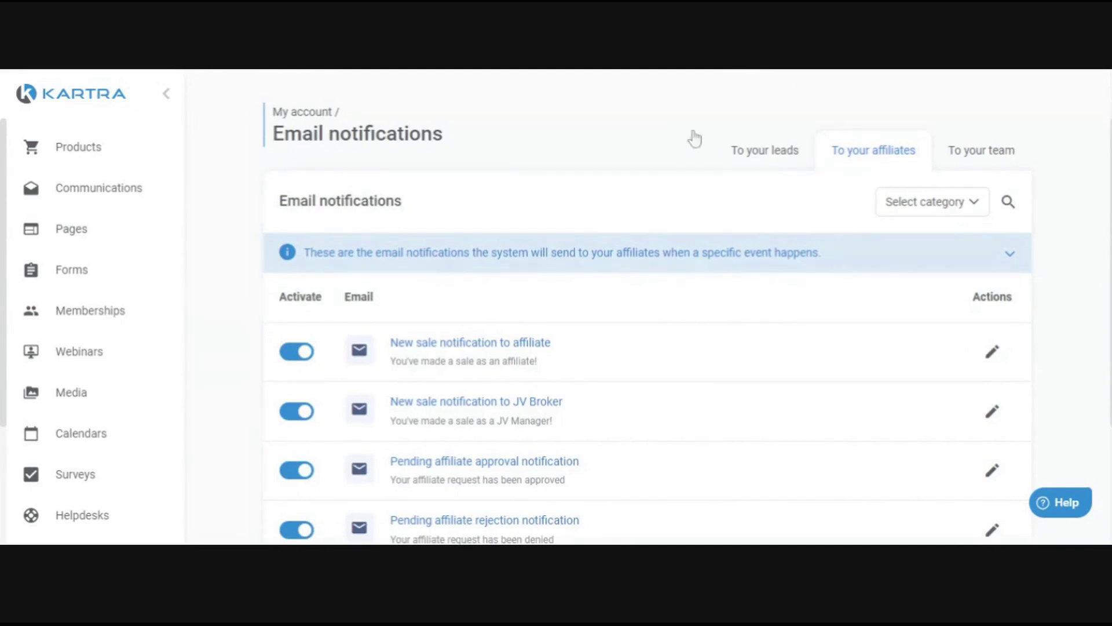
scroll(842, 156, "down", 2)
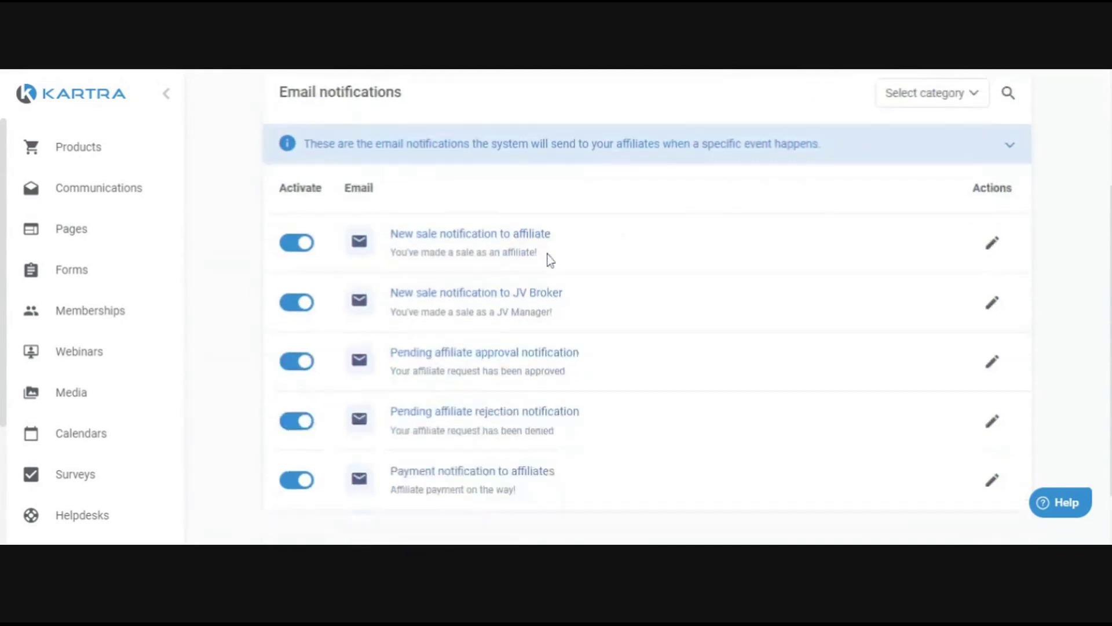
scroll(551, 259, "down", 1)
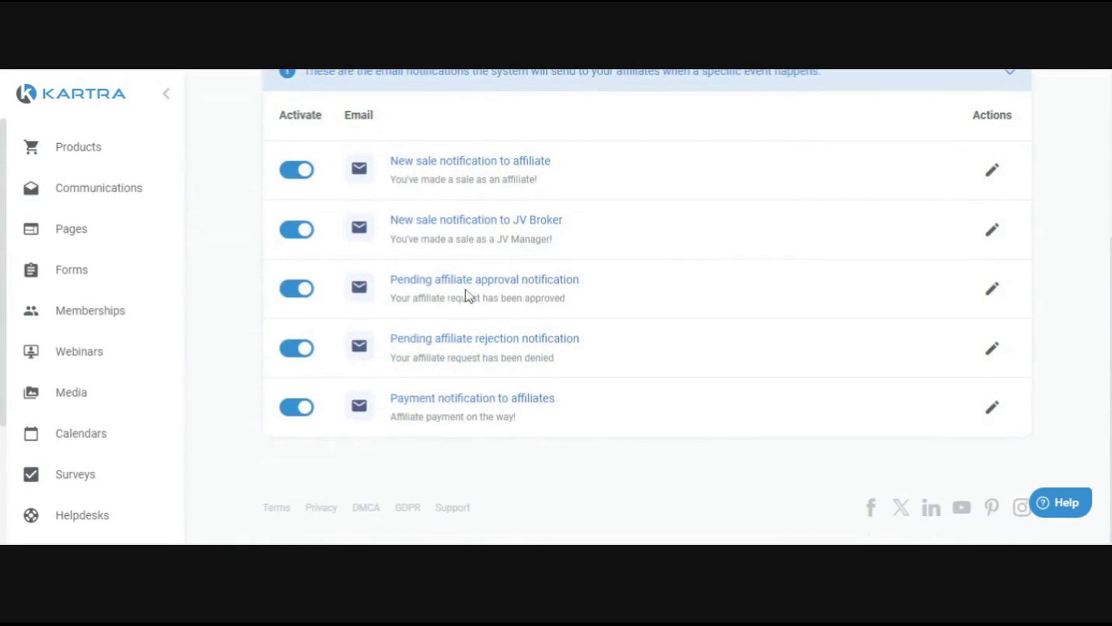
scroll(614, 343, "up", 1)
scroll(613, 323, "up", 2)
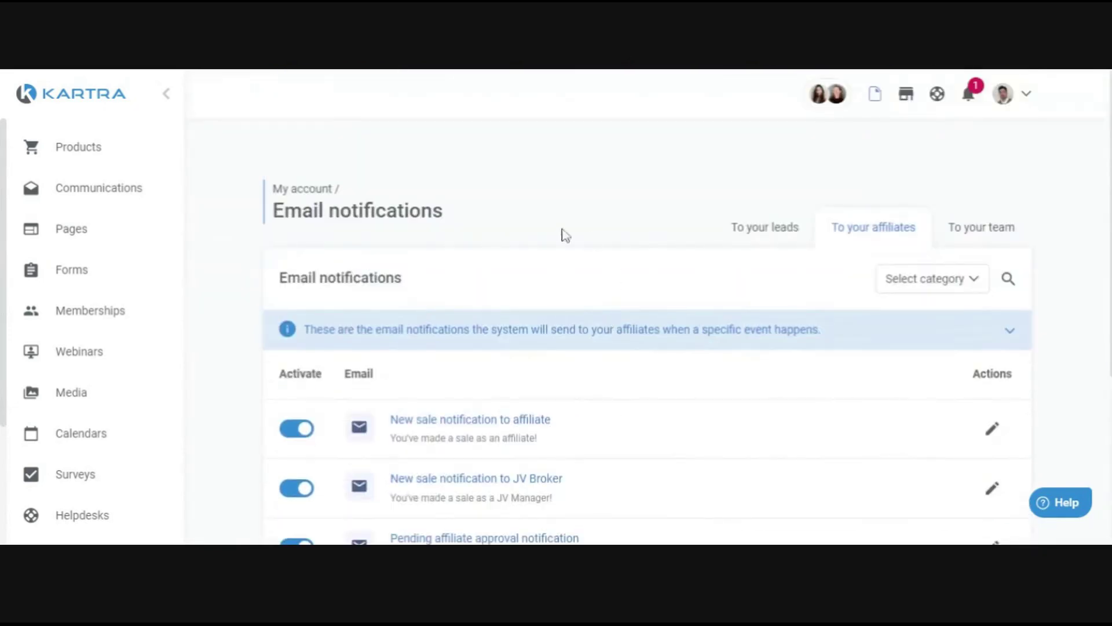
scroll(142, 404, "down", 3)
scroll(509, 344, "down", 1)
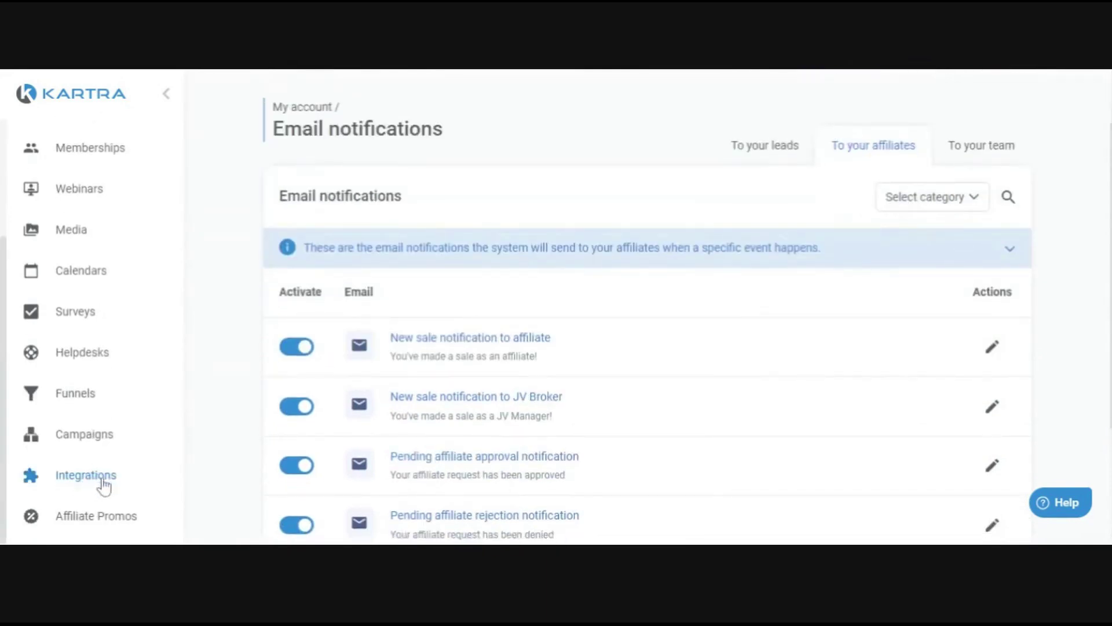
Step: Open the KartraMail gateway editor from Integrations, review the send-from address, and cancel
left_click(81, 475)
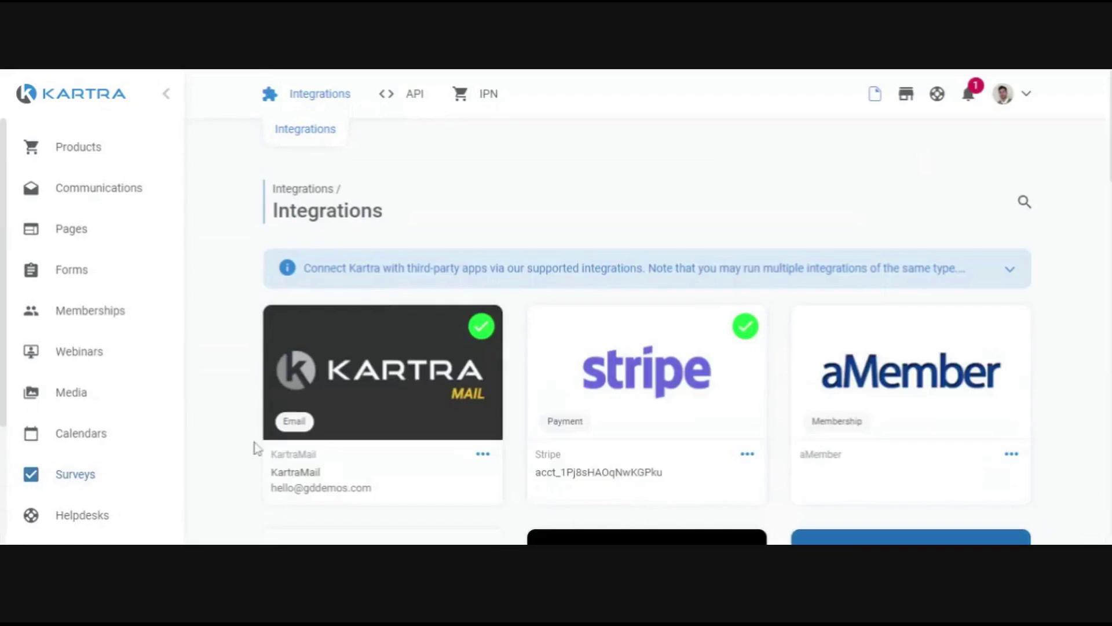
left_click(482, 454)
left_click(565, 451)
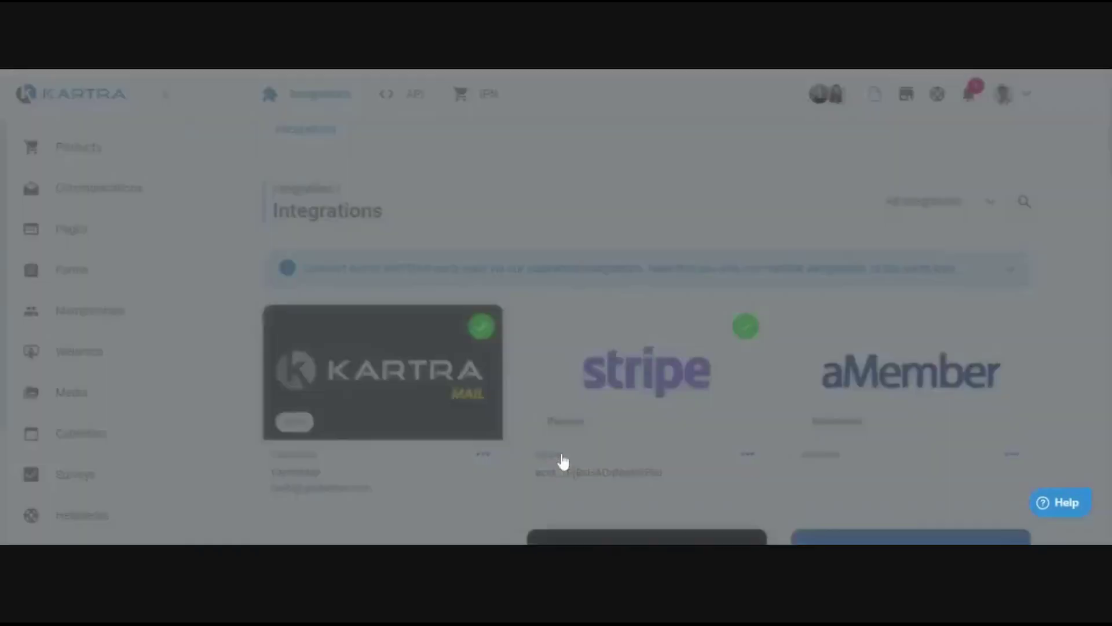
left_click_drag(459, 359, 503, 344)
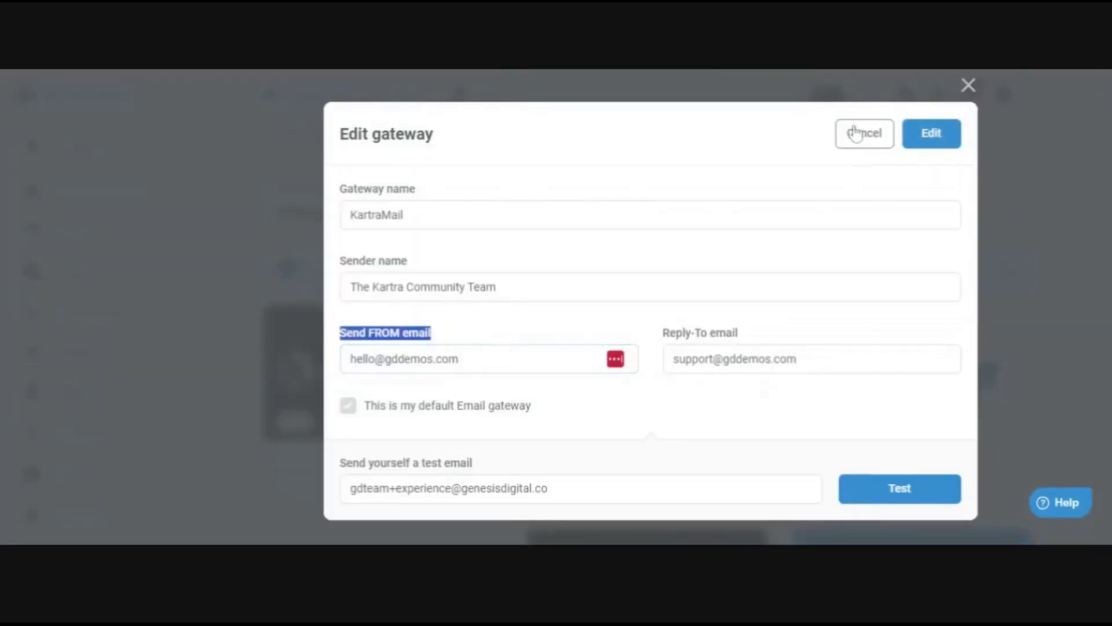
left_click(857, 139)
Step: Go to the account Settings page through the avatar menu
left_click(1024, 104)
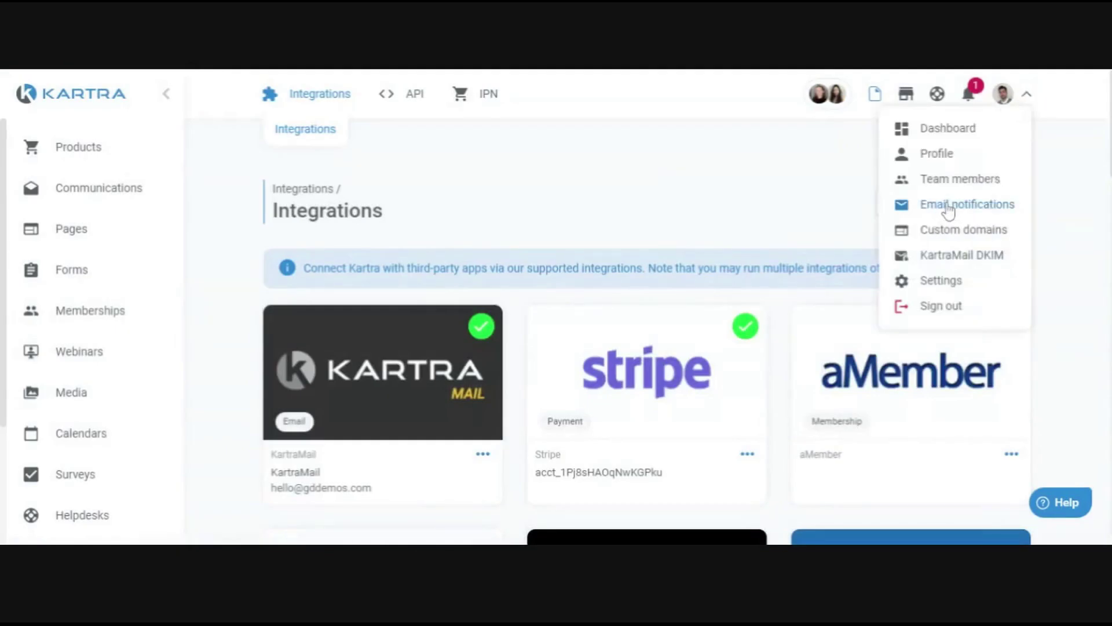
left_click(719, 204)
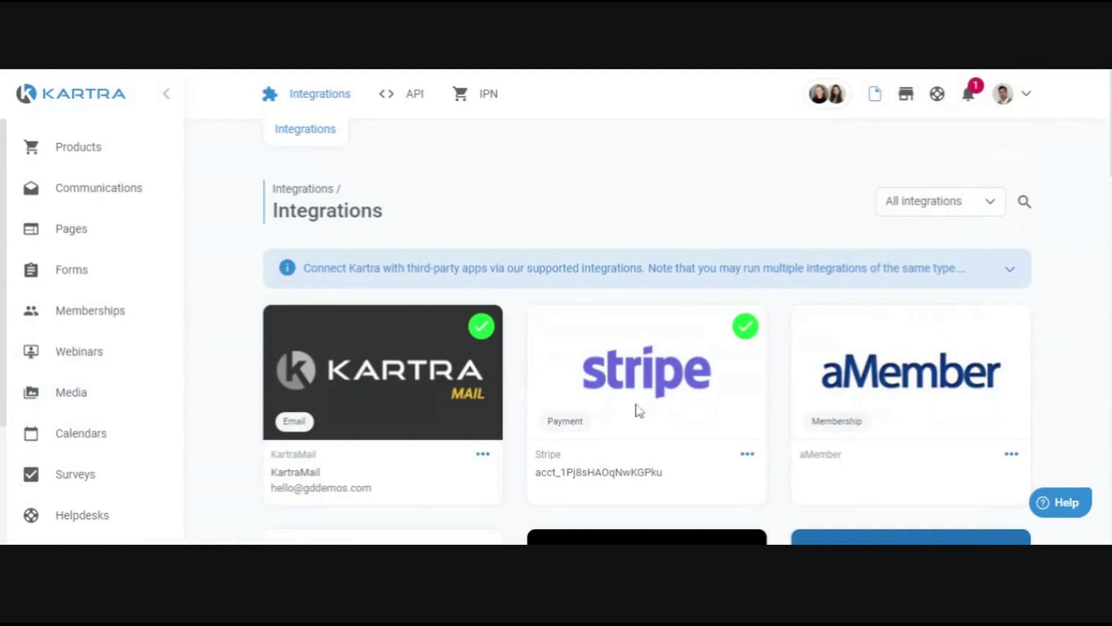
left_click(1011, 99)
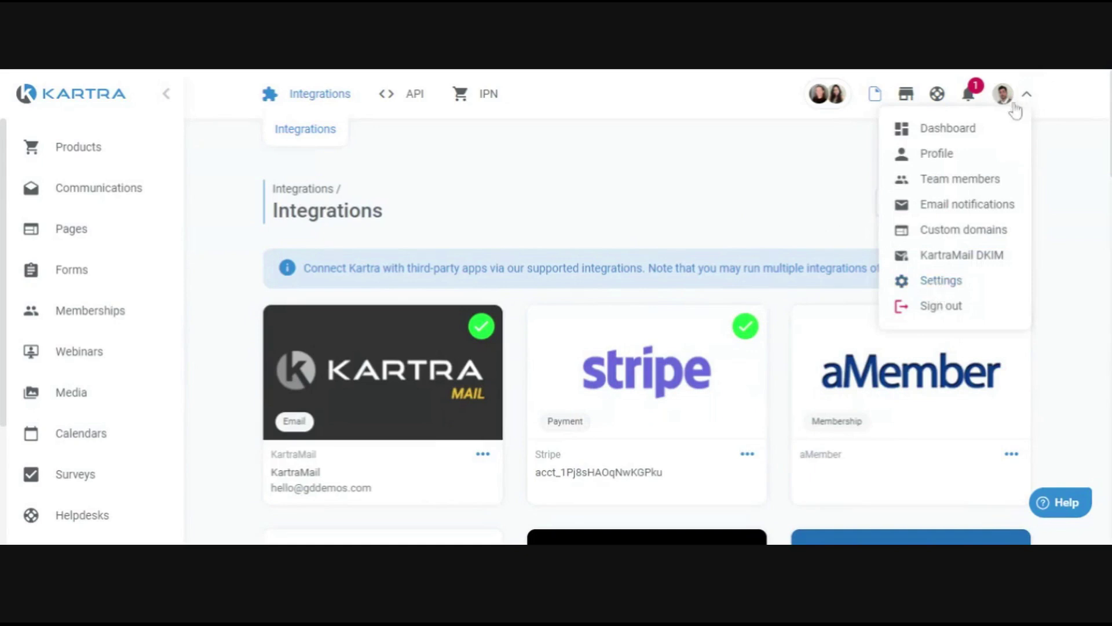
left_click(943, 282)
Step: Expand the AI business settings and review the offerings, audience and business description questions
scroll(603, 203, "down", 3)
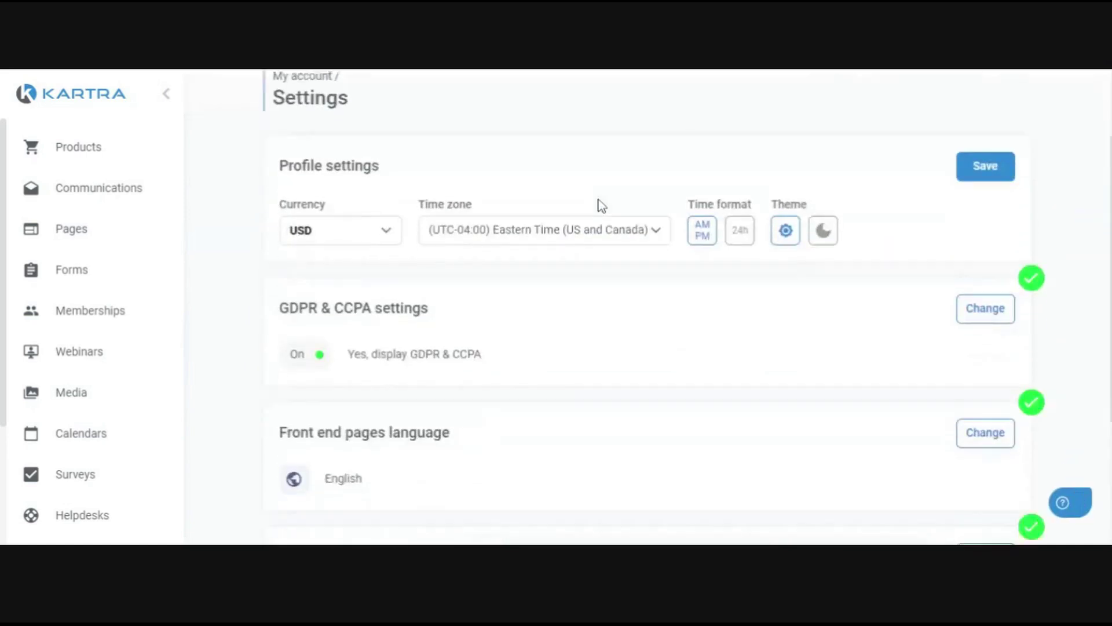
scroll(600, 197, "down", 2)
left_click_drag(279, 359, 413, 360)
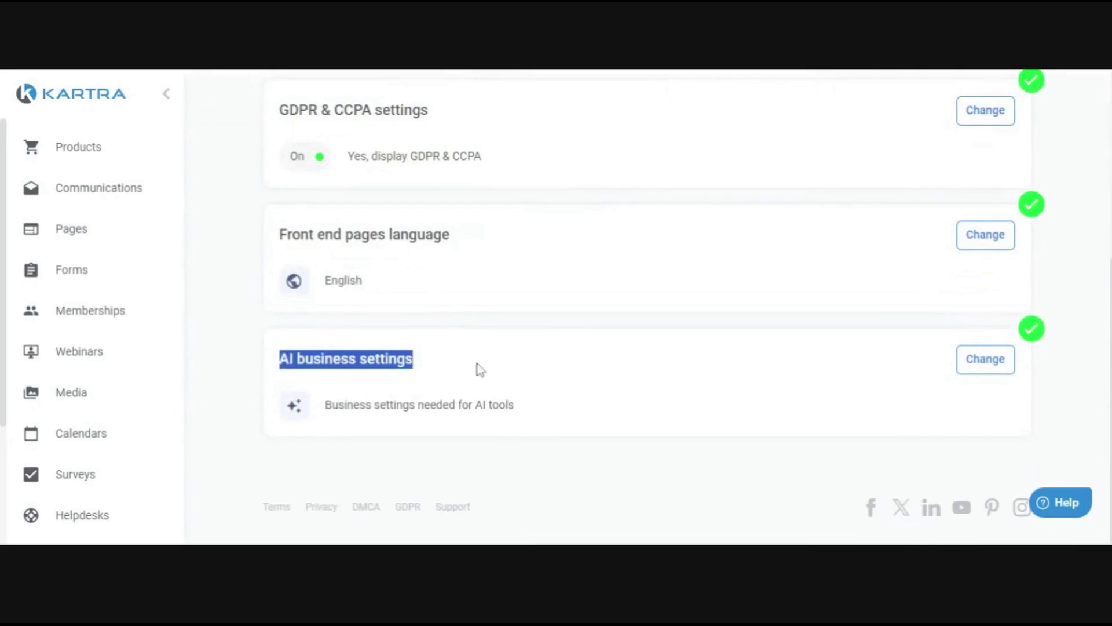
left_click(978, 362)
scroll(662, 286, "down", 5)
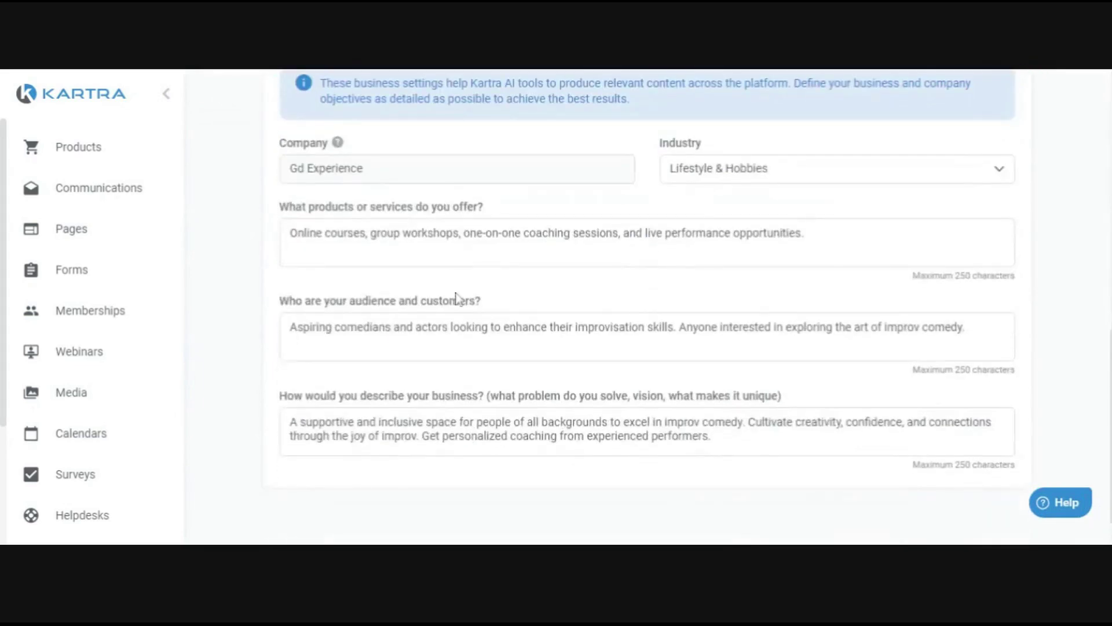
scroll(457, 299, "up", 2)
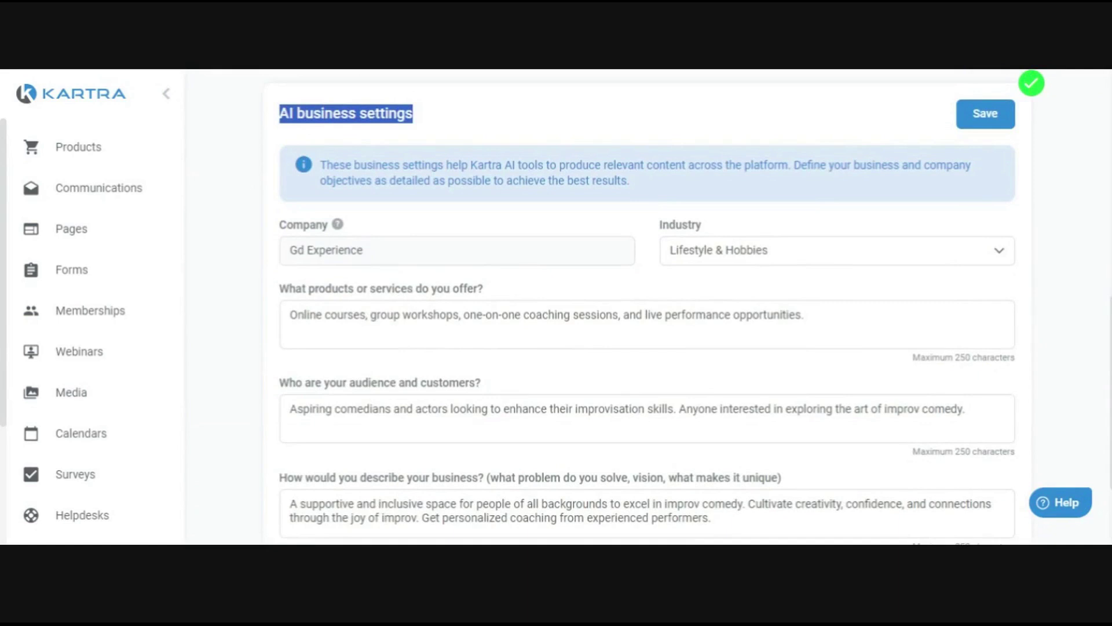
left_click_drag(283, 297, 470, 302)
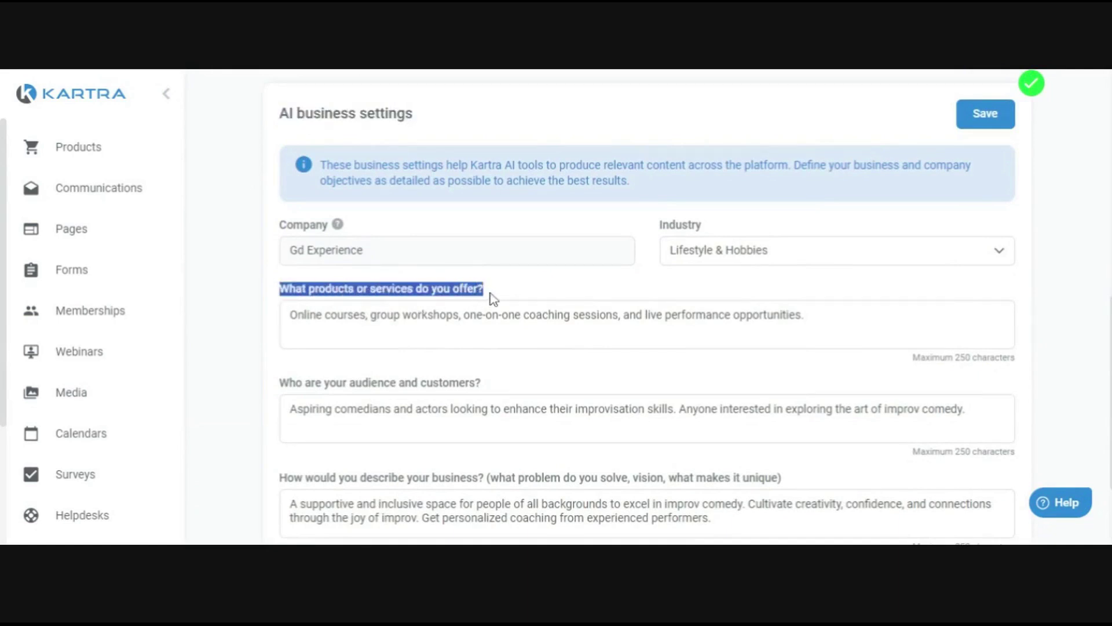
left_click_drag(277, 390, 521, 387)
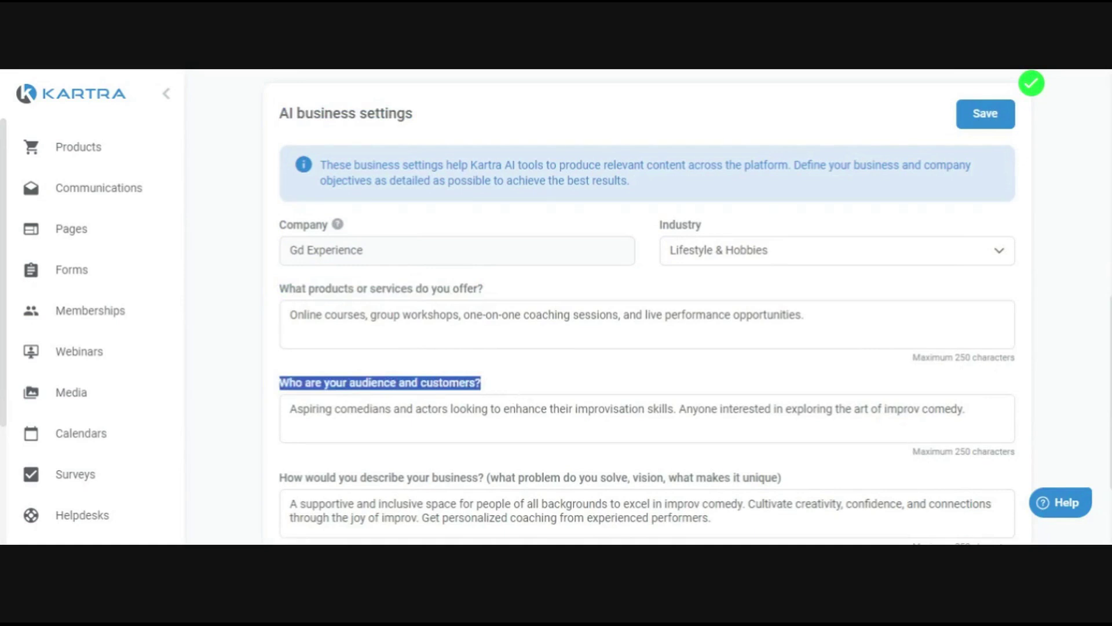
left_click_drag(277, 477, 488, 486)
left_click(536, 464)
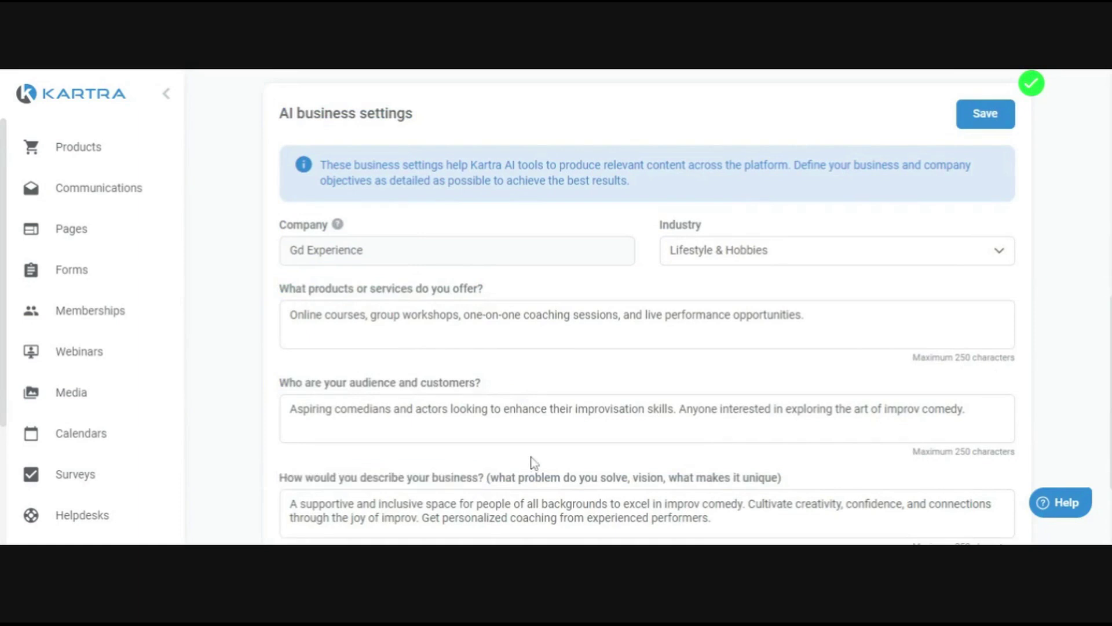
Step: Recheck the improv coaching answers and save the AI business settings with Lifestyle & Hobbies industry
scroll(534, 462, "down", 2)
scroll(536, 467, "up", 2)
scroll(568, 467, "down", 3)
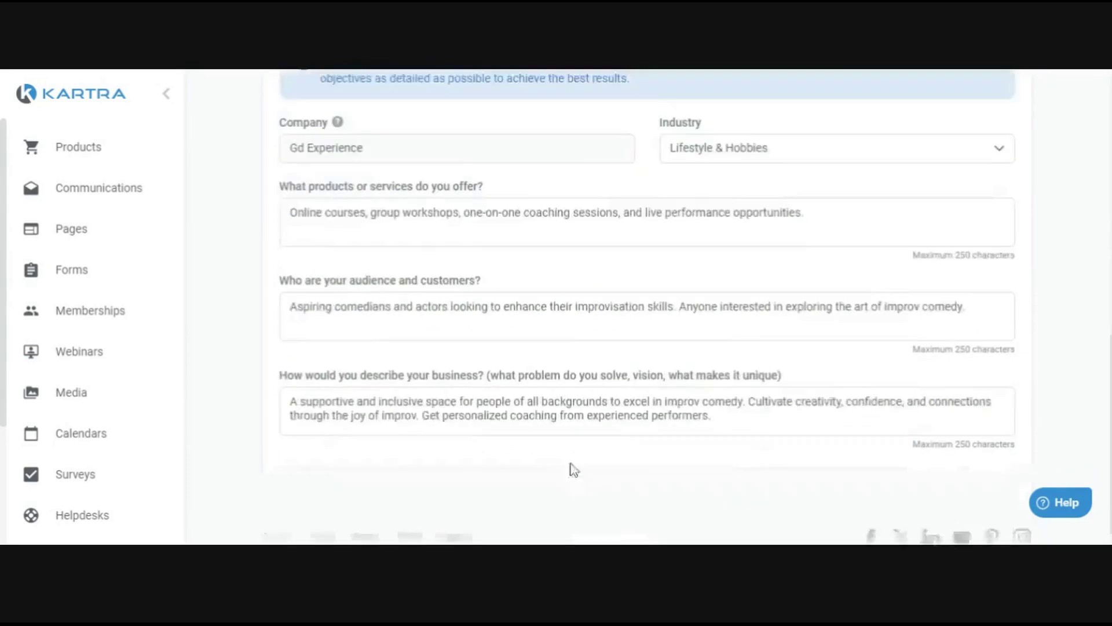
left_click_drag(276, 251, 489, 246)
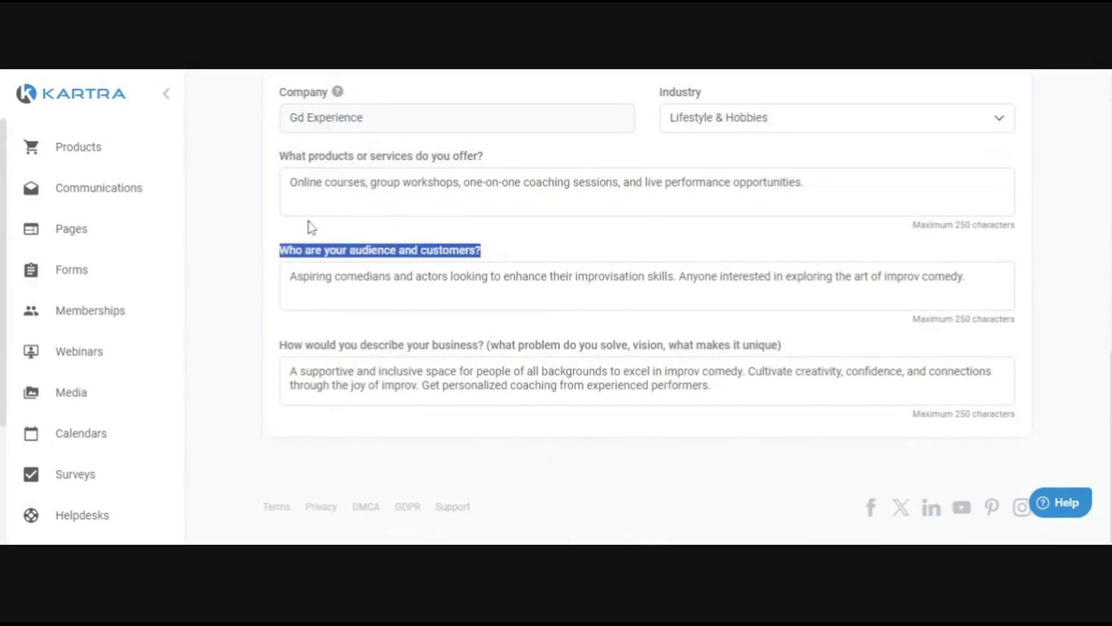
left_click_drag(286, 164, 464, 171)
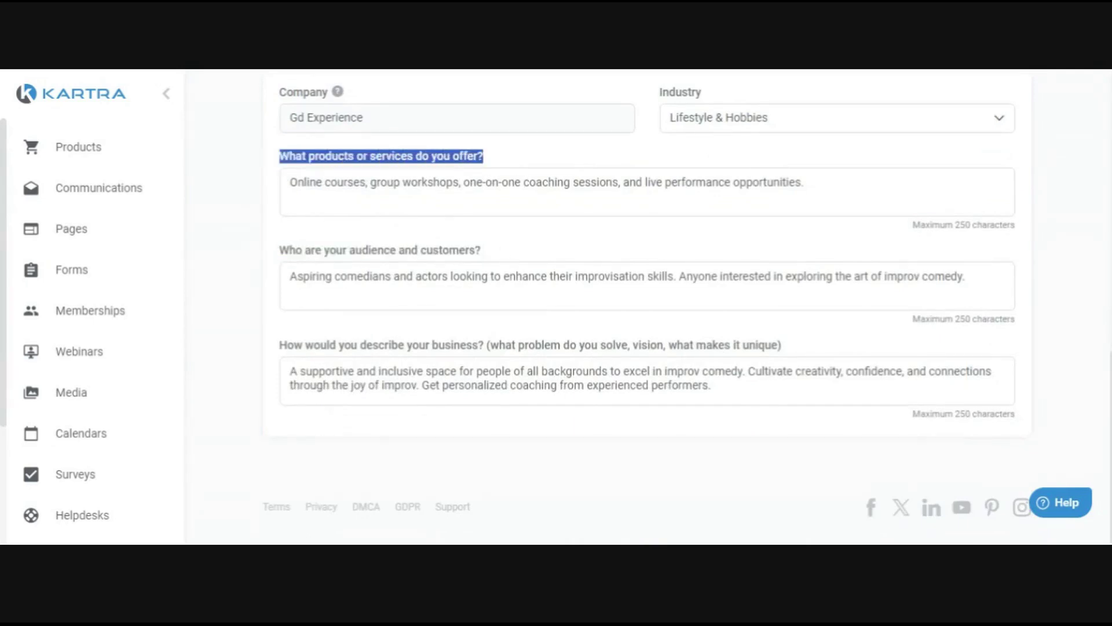
scroll(647, 301, "up", 2)
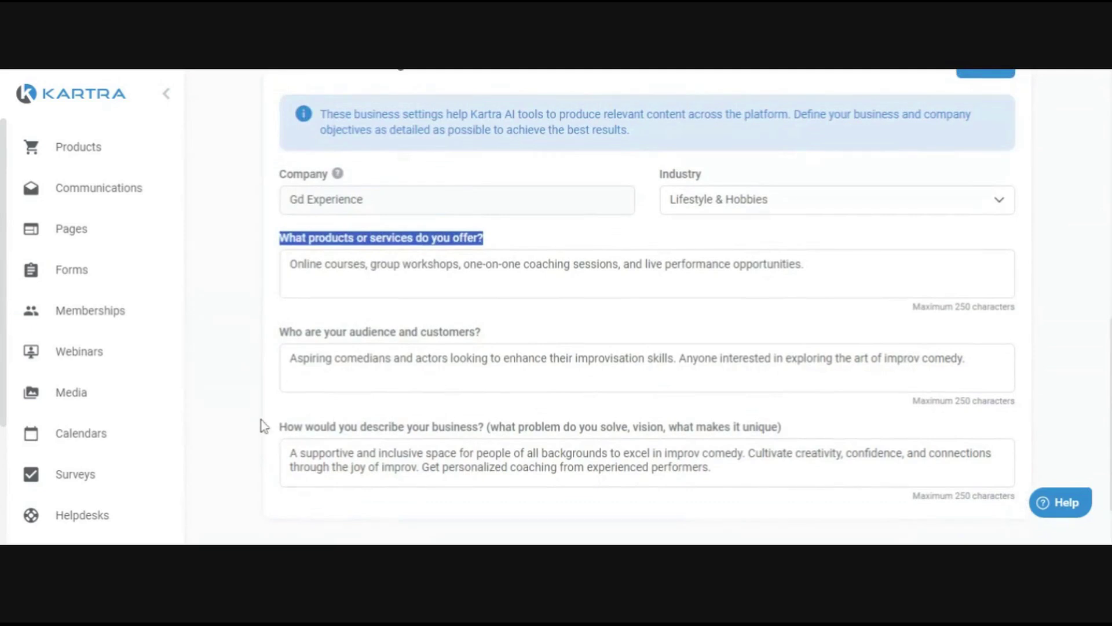
left_click_drag(264, 426, 486, 435)
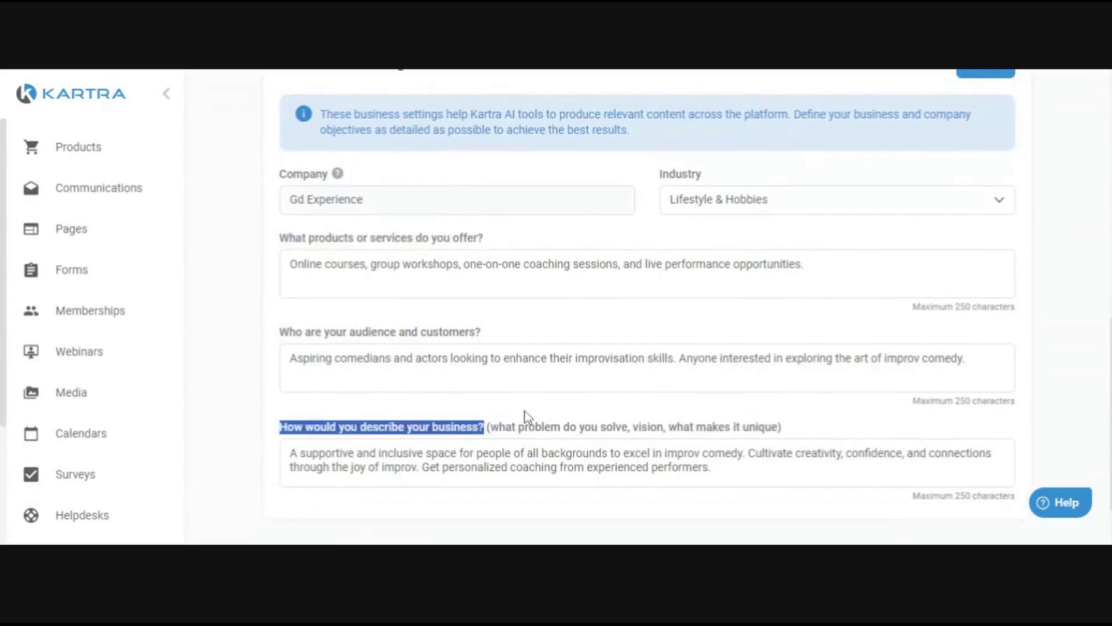
left_click(605, 327)
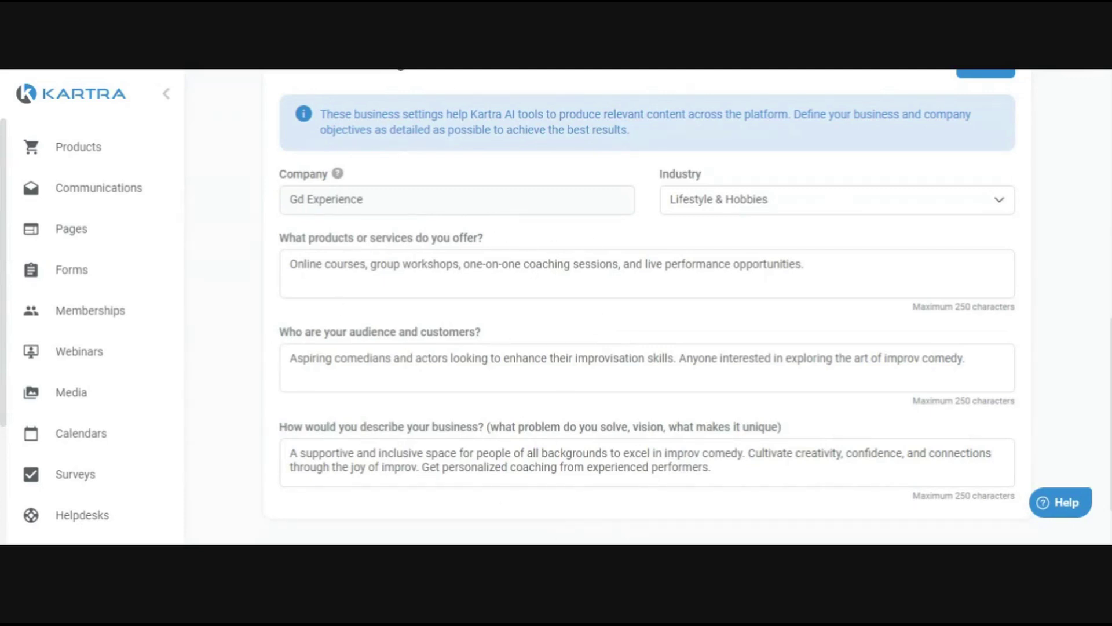
scroll(637, 442, "up", 2)
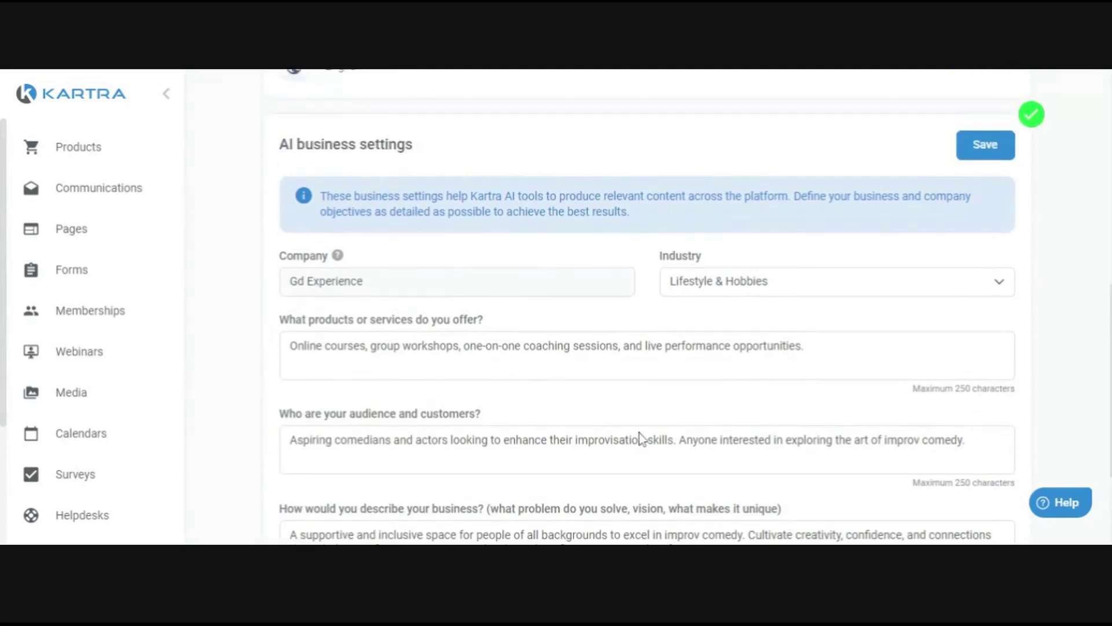
scroll(640, 440, "down", 2)
scroll(643, 296, "up", 2)
left_click(986, 144)
Step: Go to the KartraMail DKIM page from the account menu
scroll(638, 374, "up", 5)
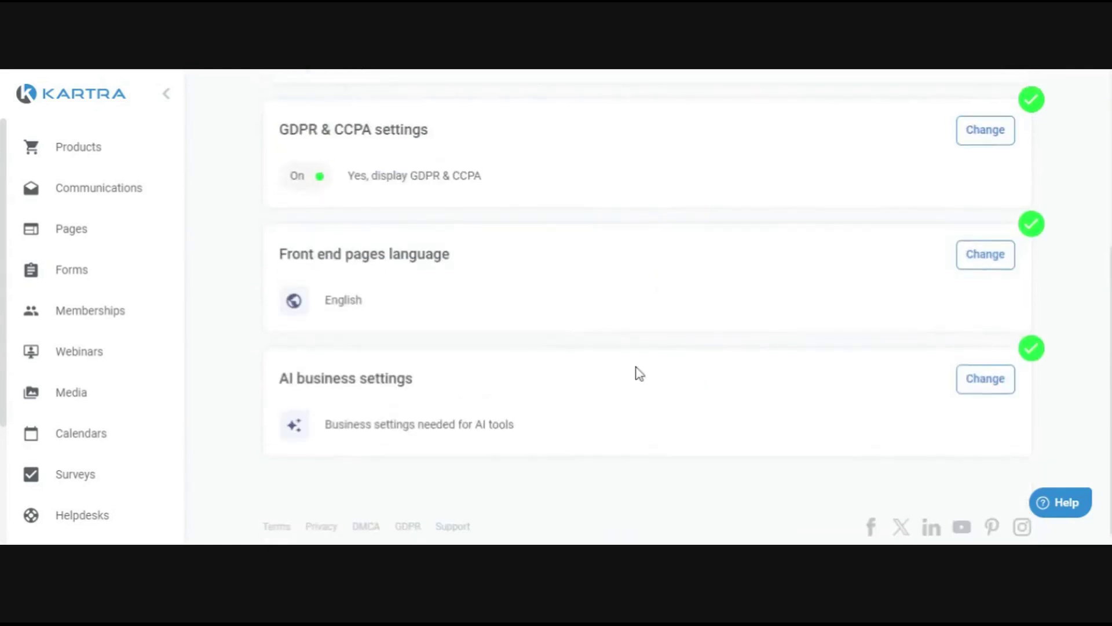
left_click(1002, 96)
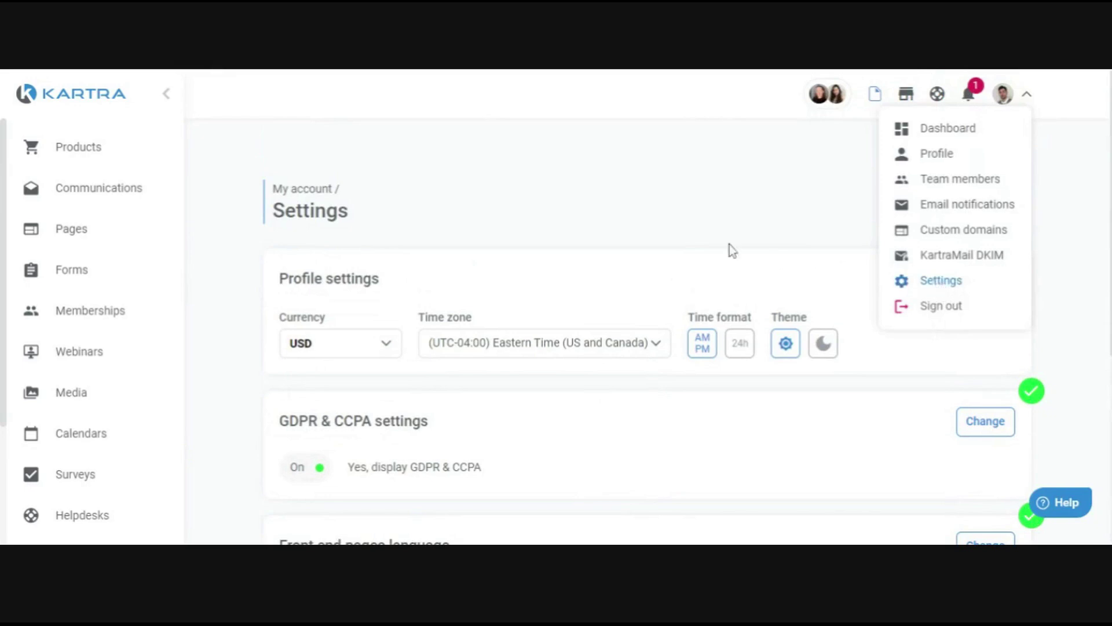
left_click(652, 239)
scroll(649, 246, "down", 1)
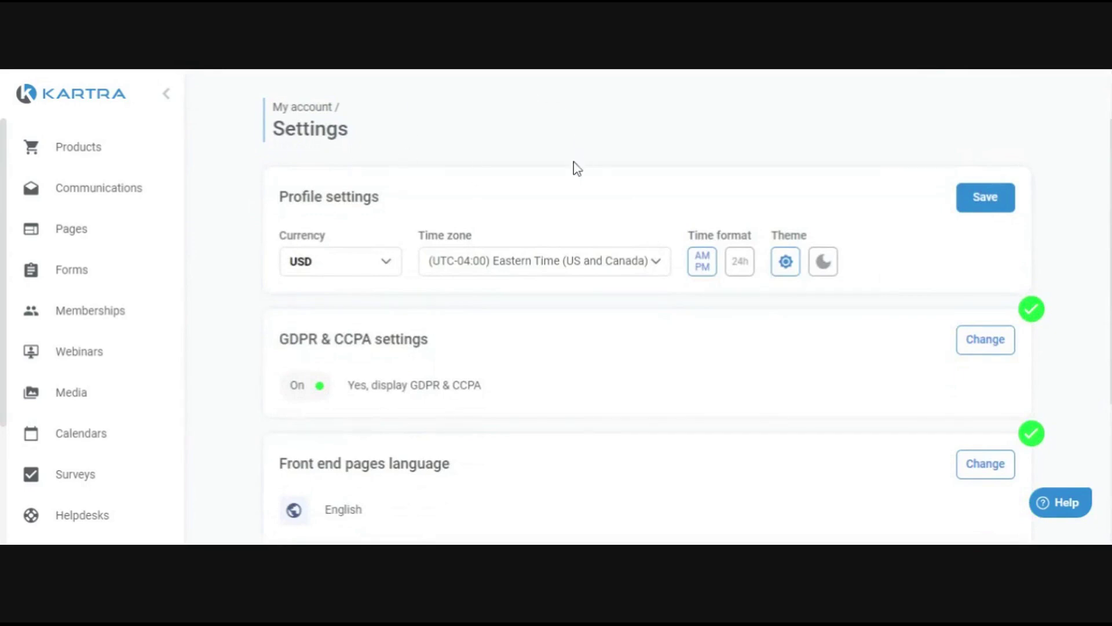
scroll(551, 174, "up", 1)
left_click(1016, 101)
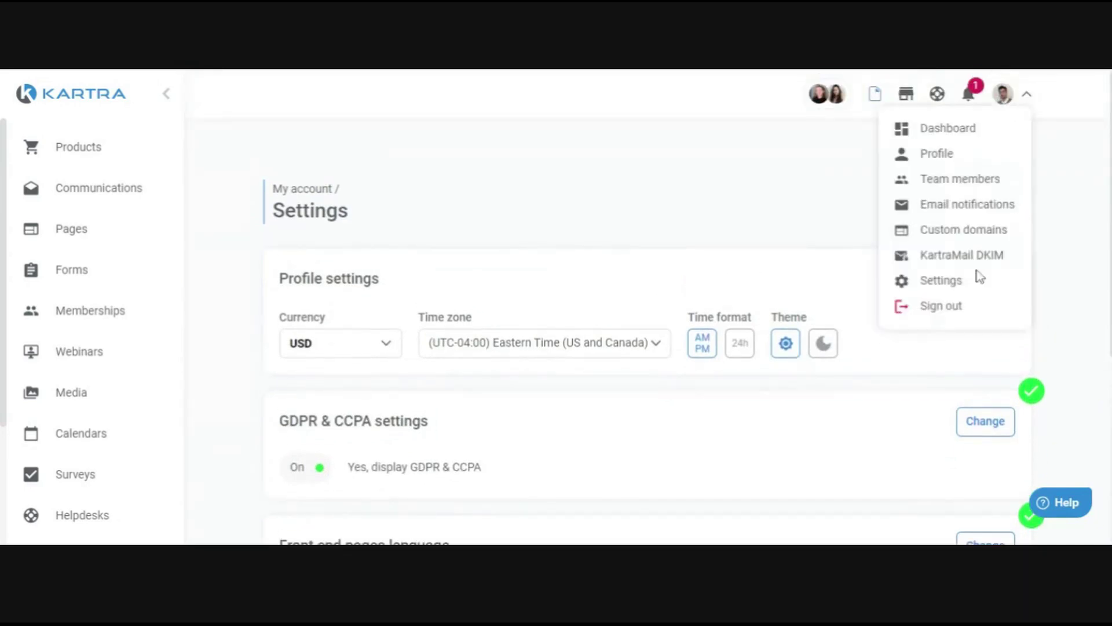
left_click(963, 258)
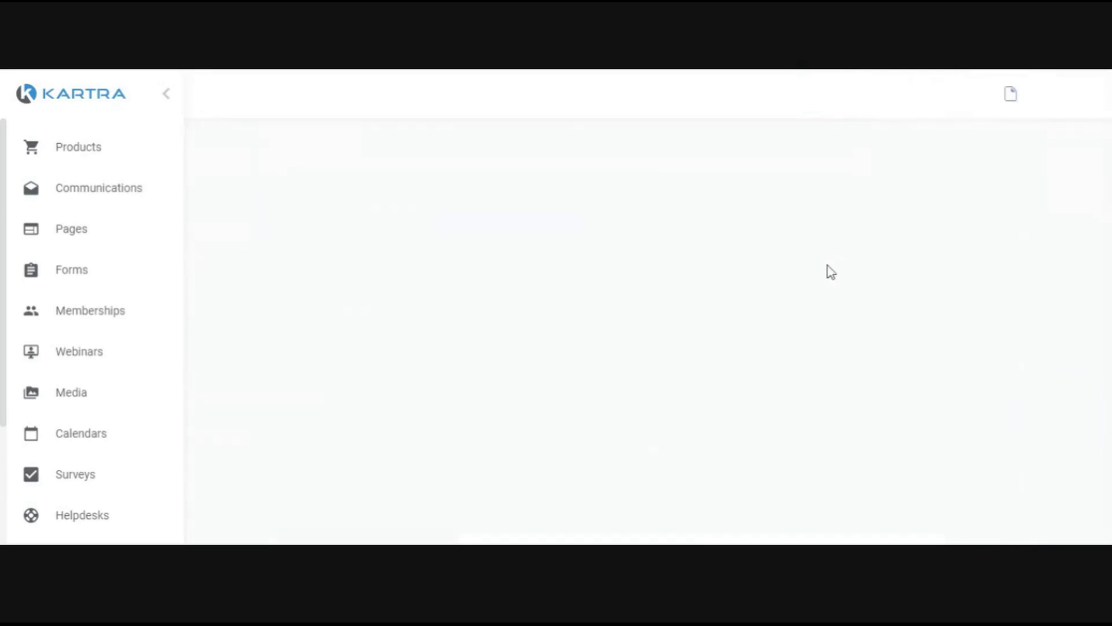
Step: Note the 48-hour verification wait, then view the gddemos.com DKIM key details
mouse_move(709, 318)
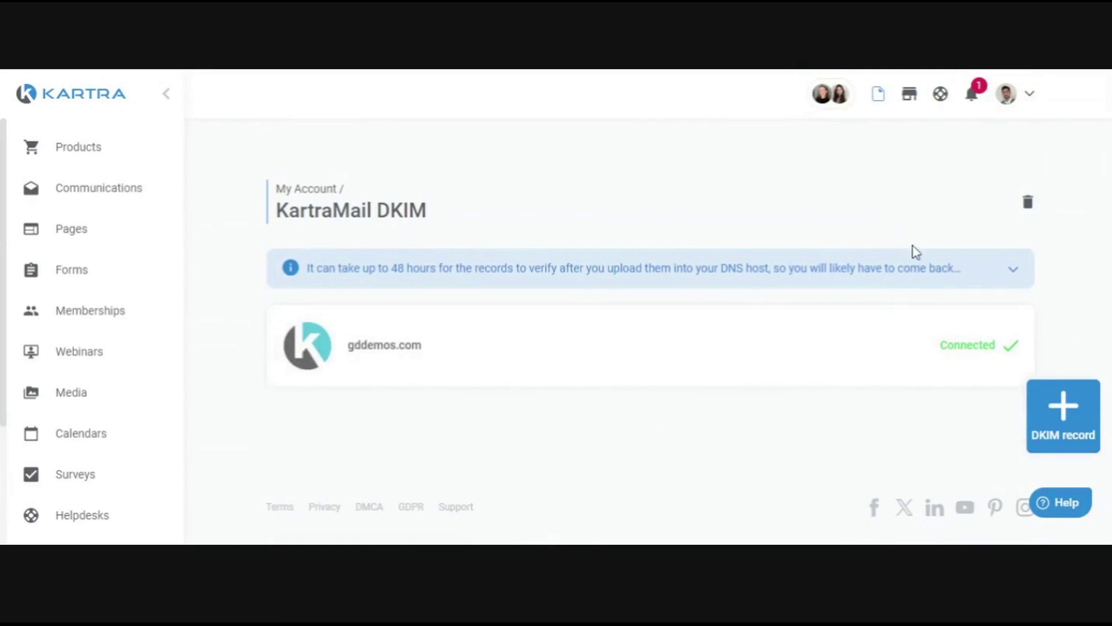
mouse_move(967, 347)
double_click(397, 268)
left_click_drag(406, 269, 527, 271)
left_click(384, 469)
left_click(608, 342)
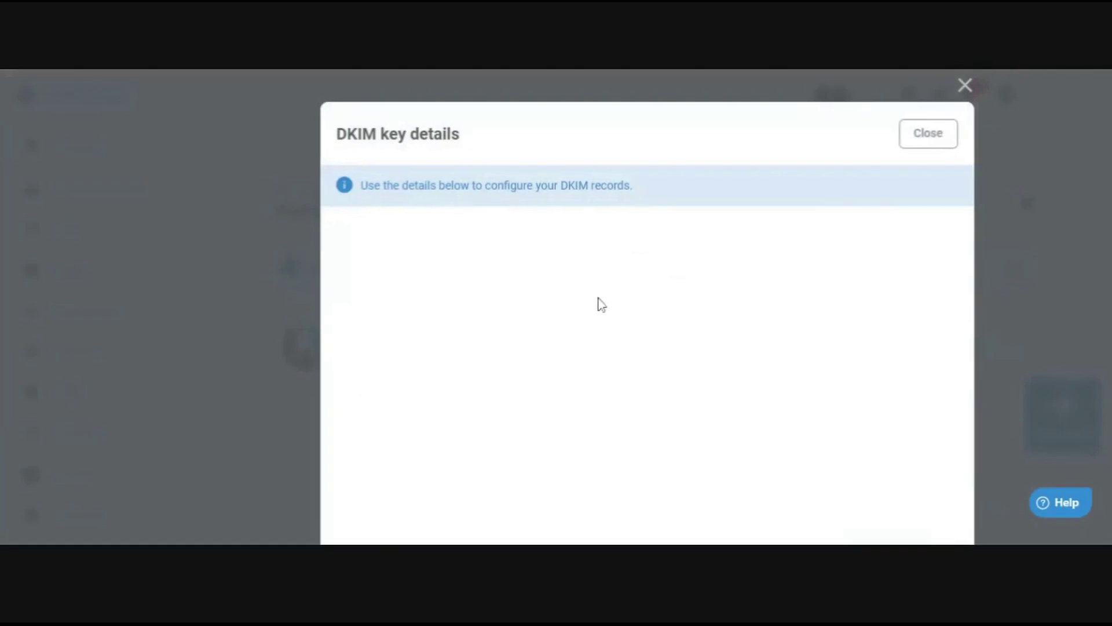
Step: Copy the first CNAME host value for gddemos.com
scroll(527, 214, "down", 5)
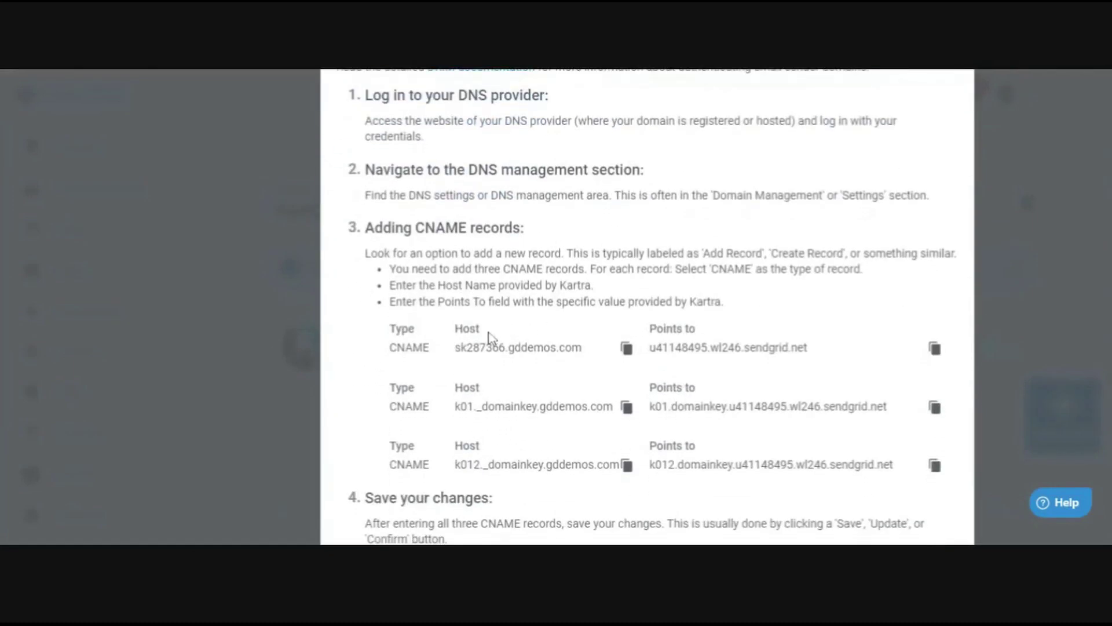
scroll(422, 186, "up", 3)
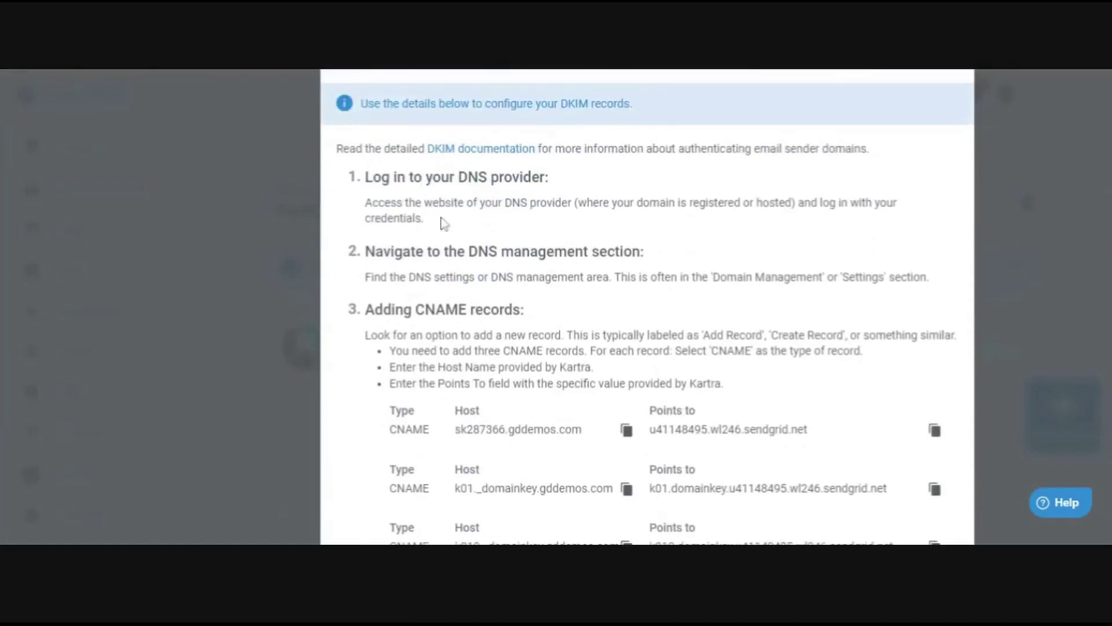
scroll(599, 323, "down", 3)
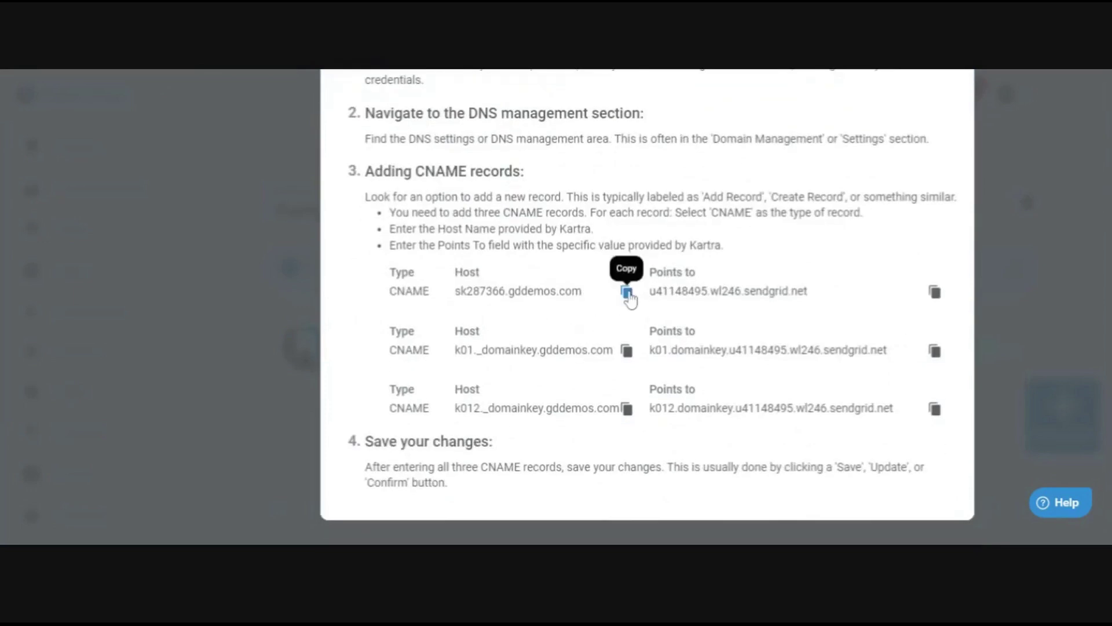
left_click(627, 294)
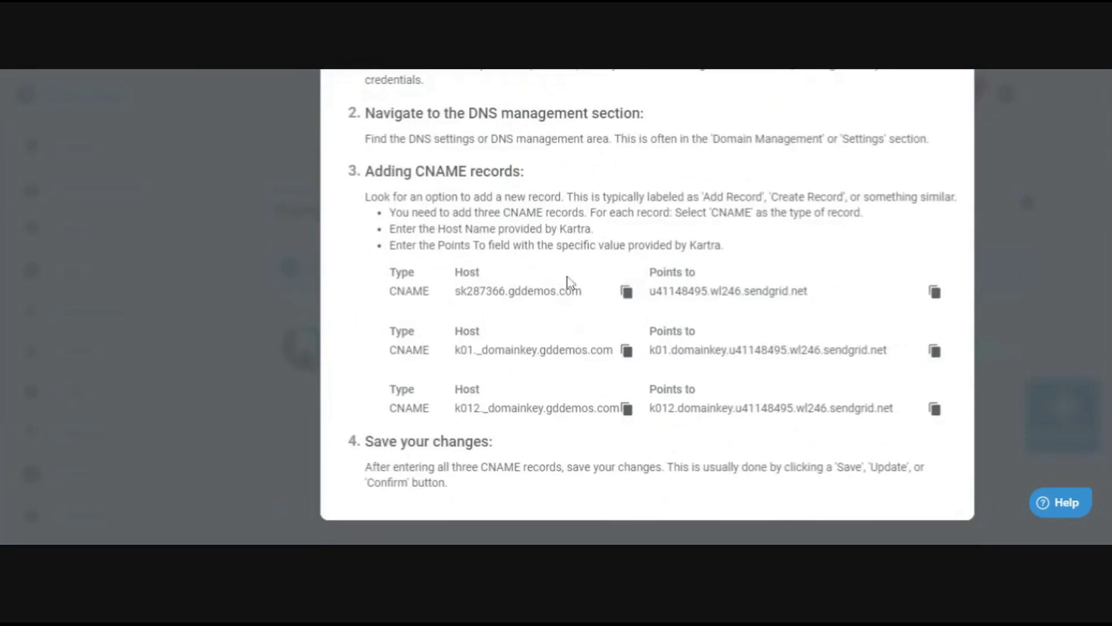
Step: Close the DKIM key details and go to the Communications leads list
scroll(594, 342, "up", 3)
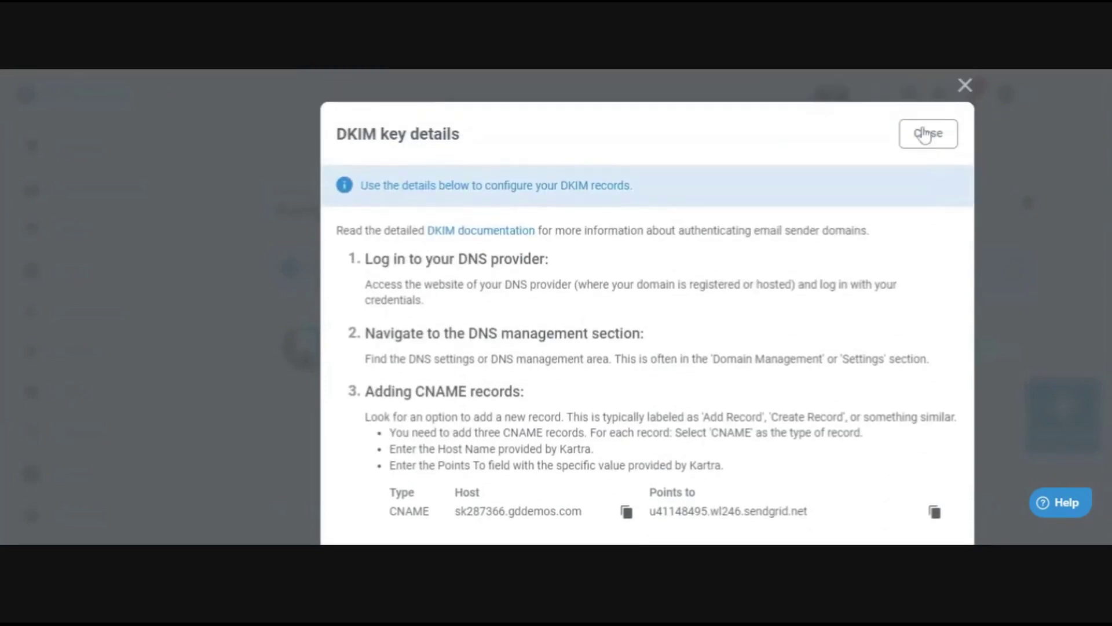
left_click(924, 133)
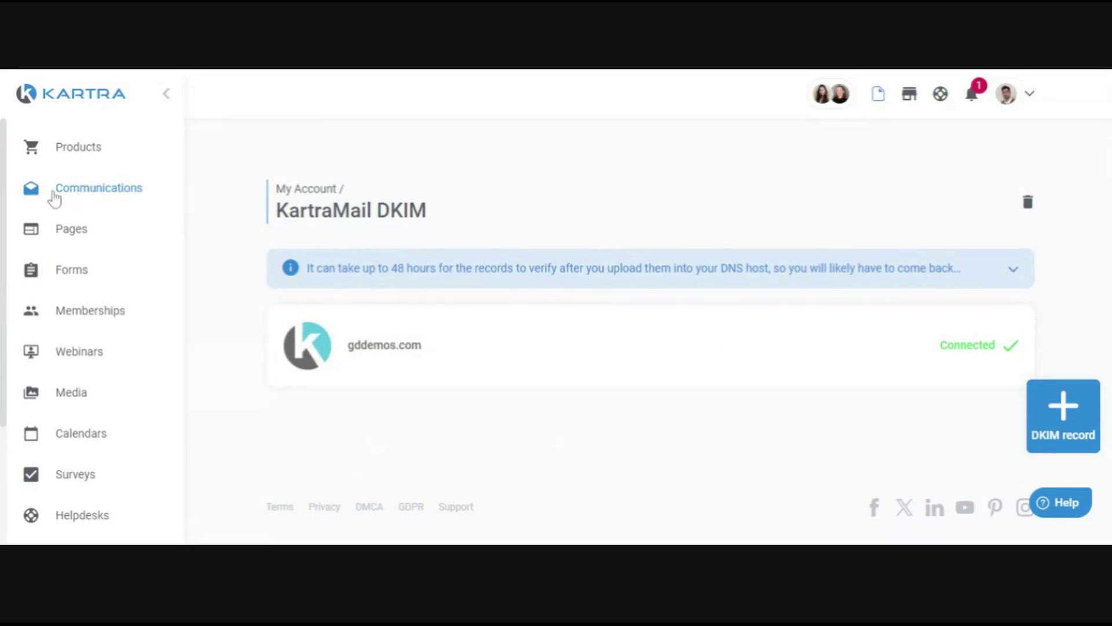
left_click(74, 203)
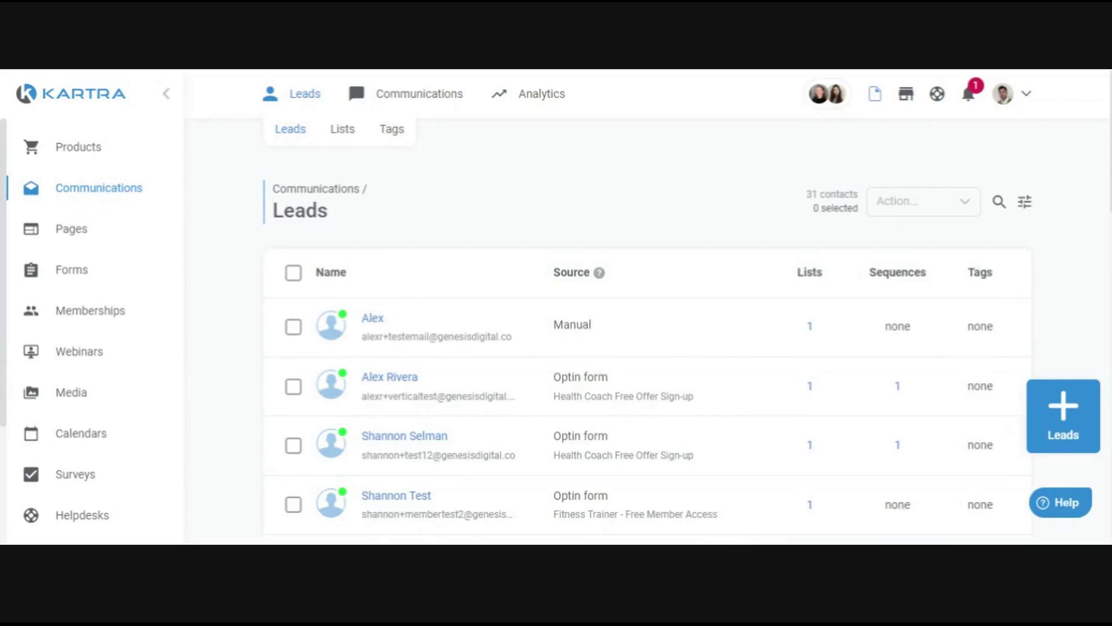
mouse_move(410, 94)
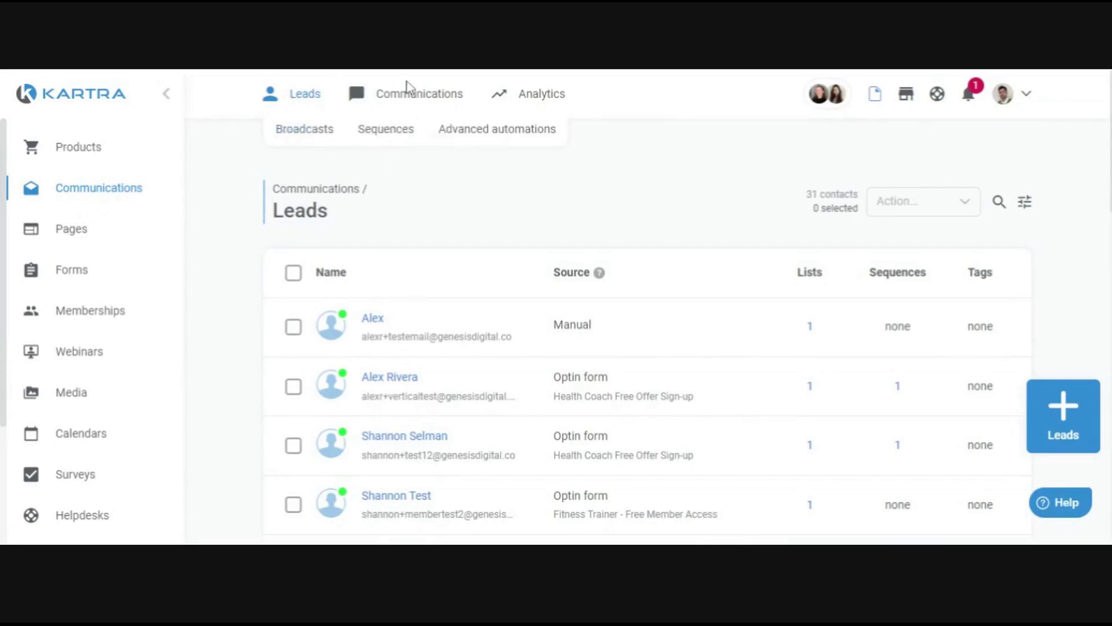
mouse_move(282, 103)
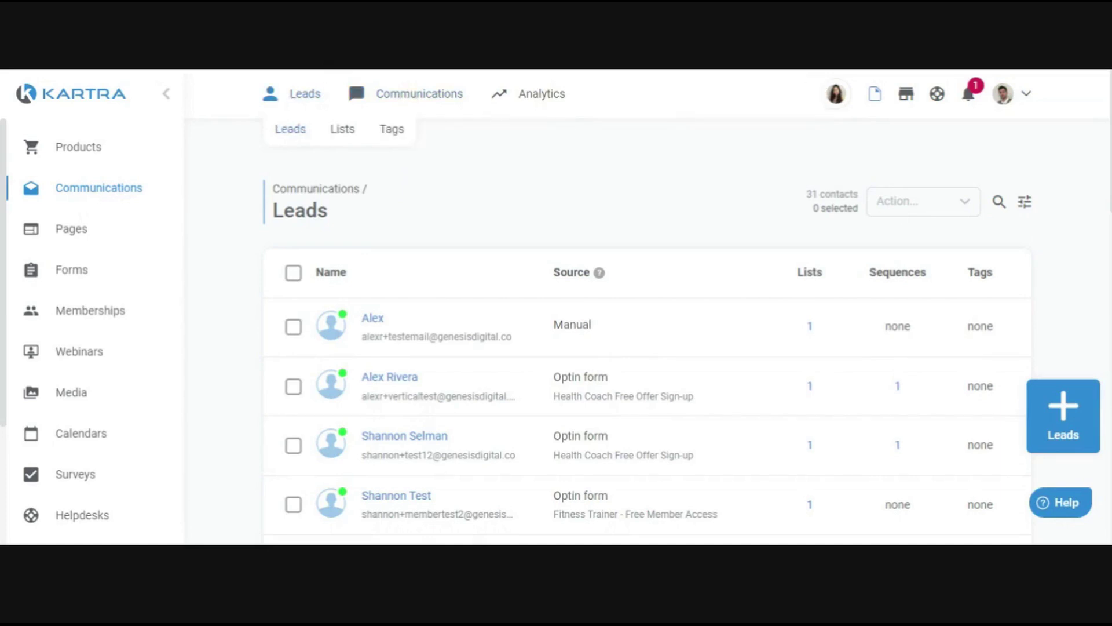
scroll(419, 319, "down", 8)
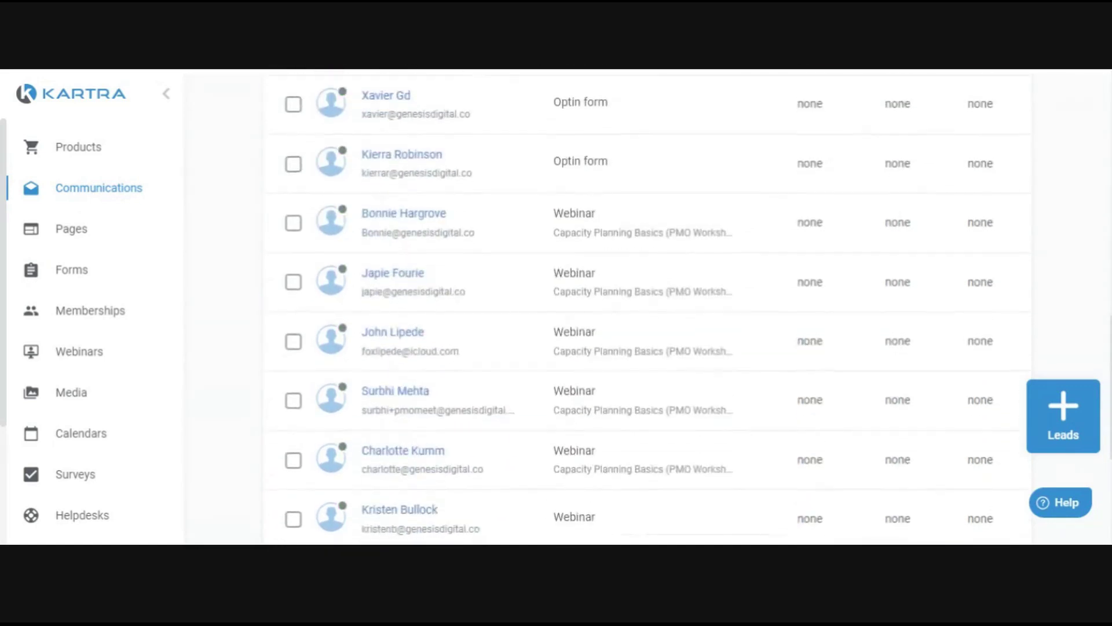
scroll(708, 534, "up", 10)
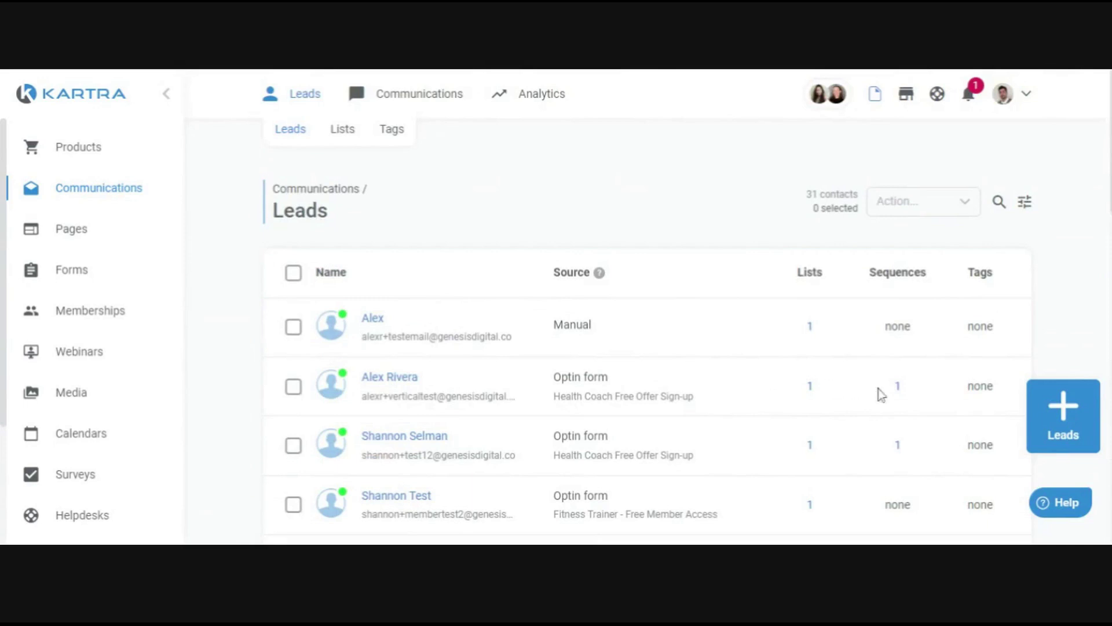
left_click(1070, 428)
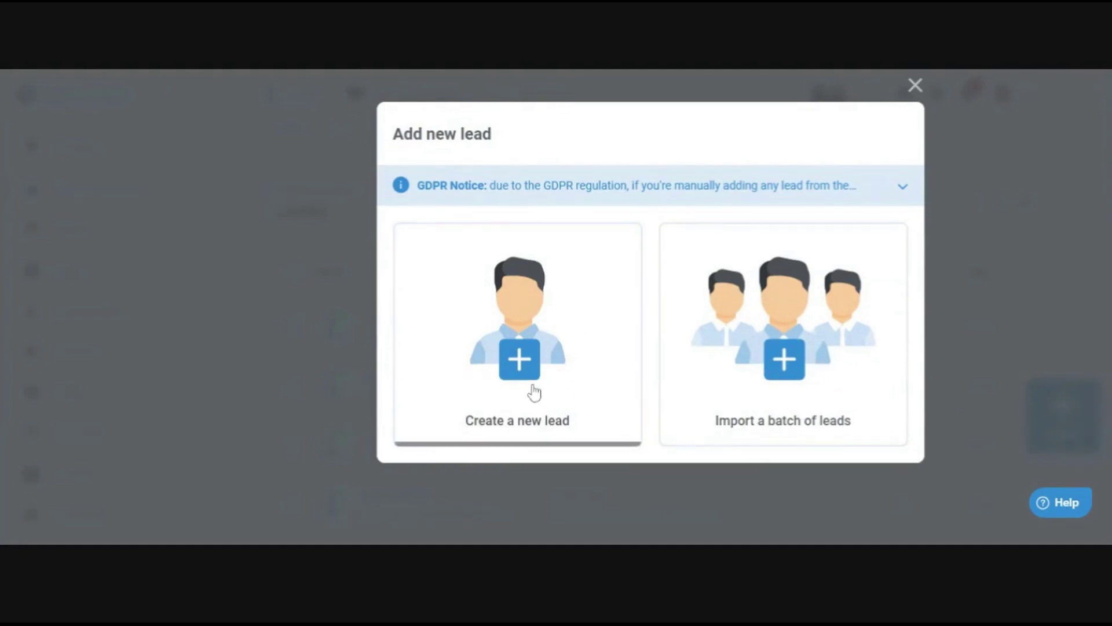
left_click(911, 91)
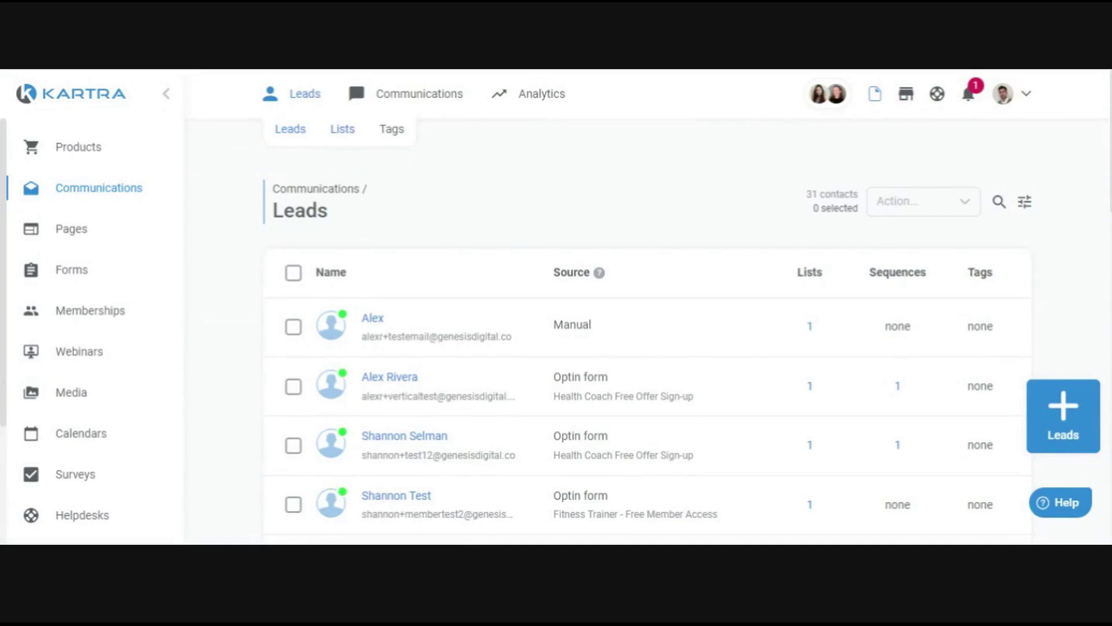
Step: Glance at the mailing lists view, then show 50 leads per page in the Leads table
left_click(343, 130)
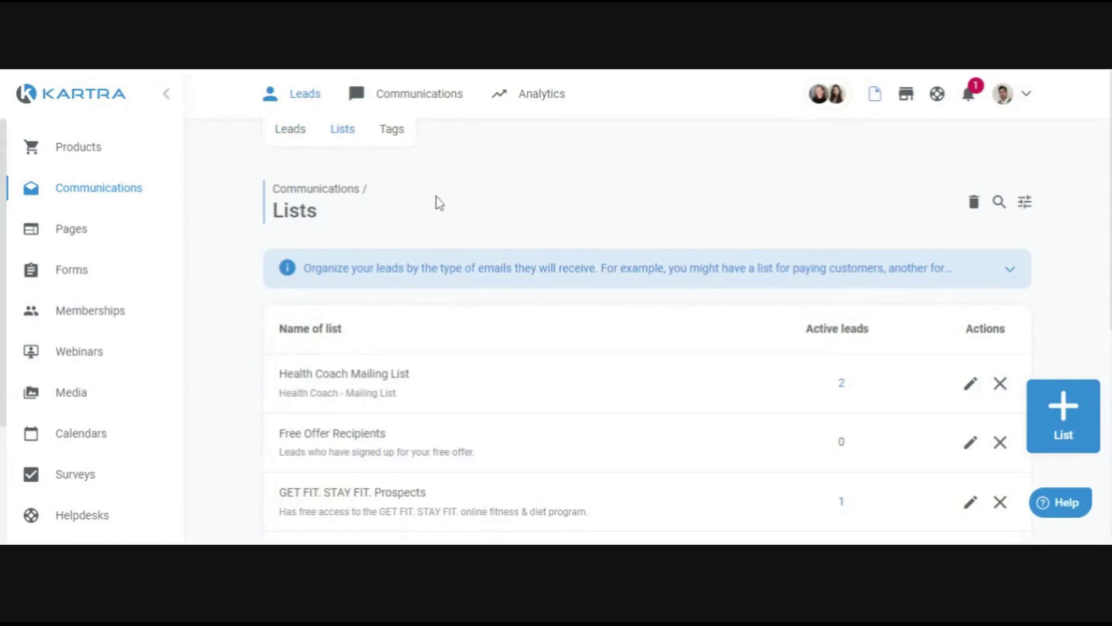
scroll(449, 251, "down", 2)
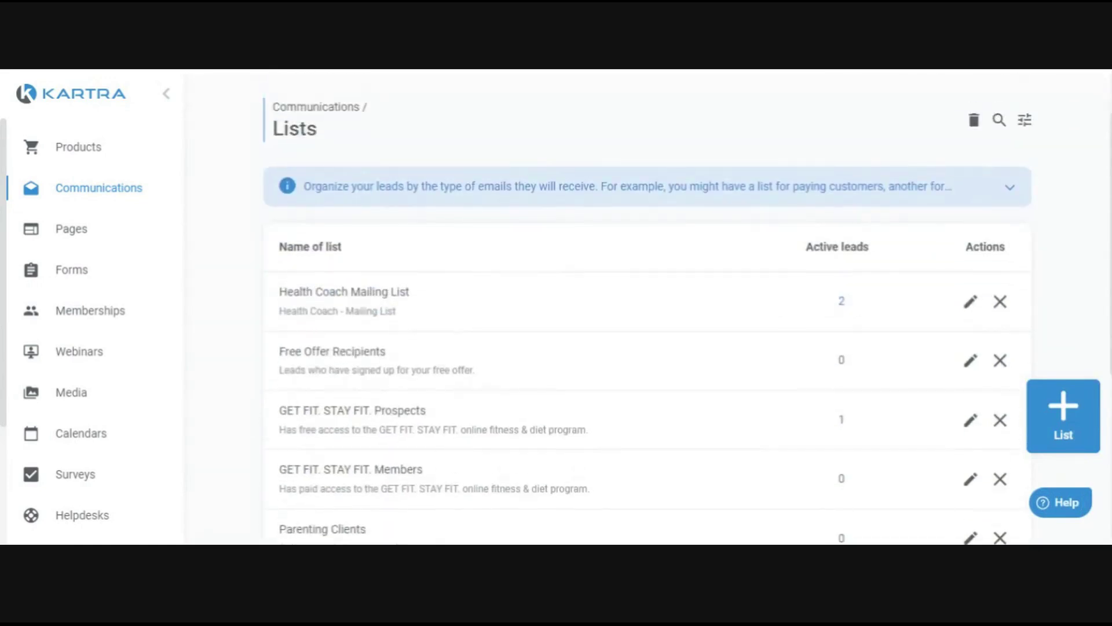
scroll(392, 389, "up", 2)
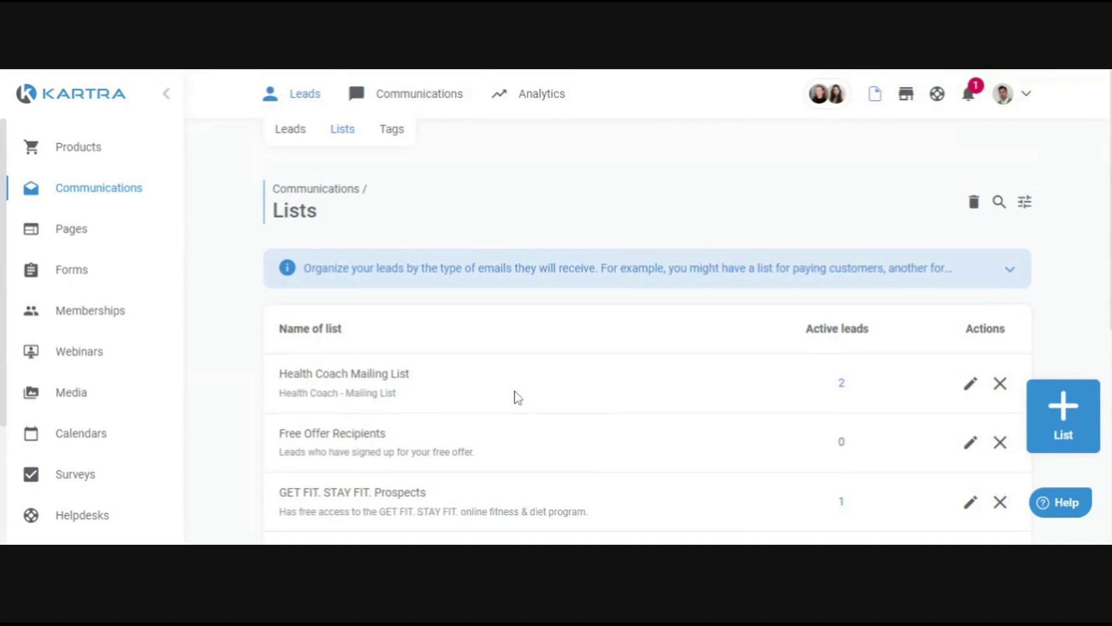
left_click(304, 139)
scroll(355, 330, "down", 2)
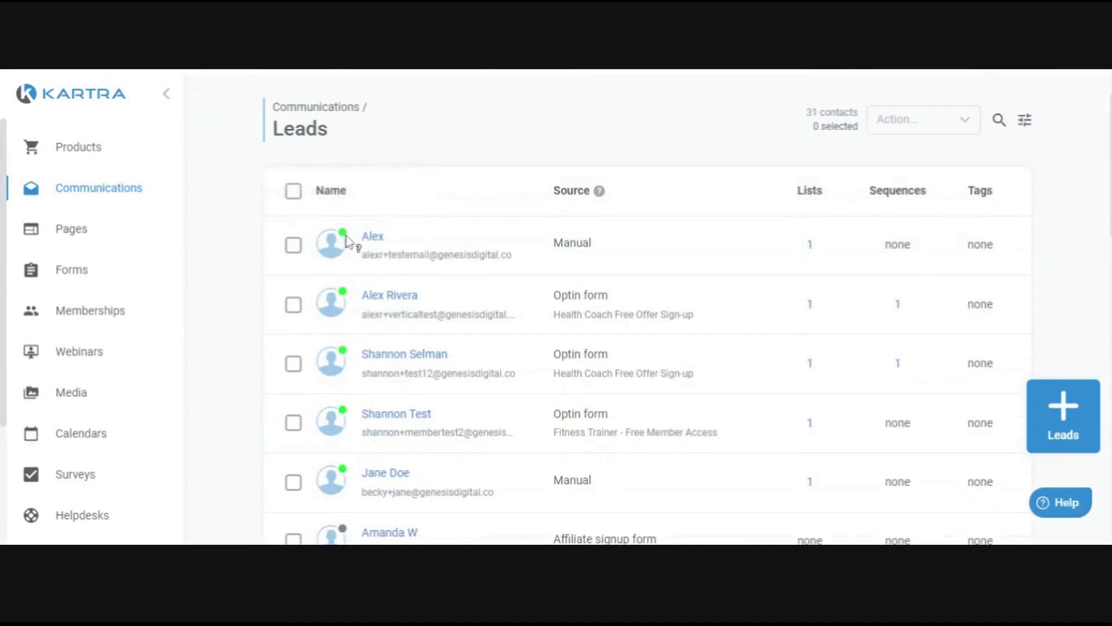
scroll(350, 255, "down", 3)
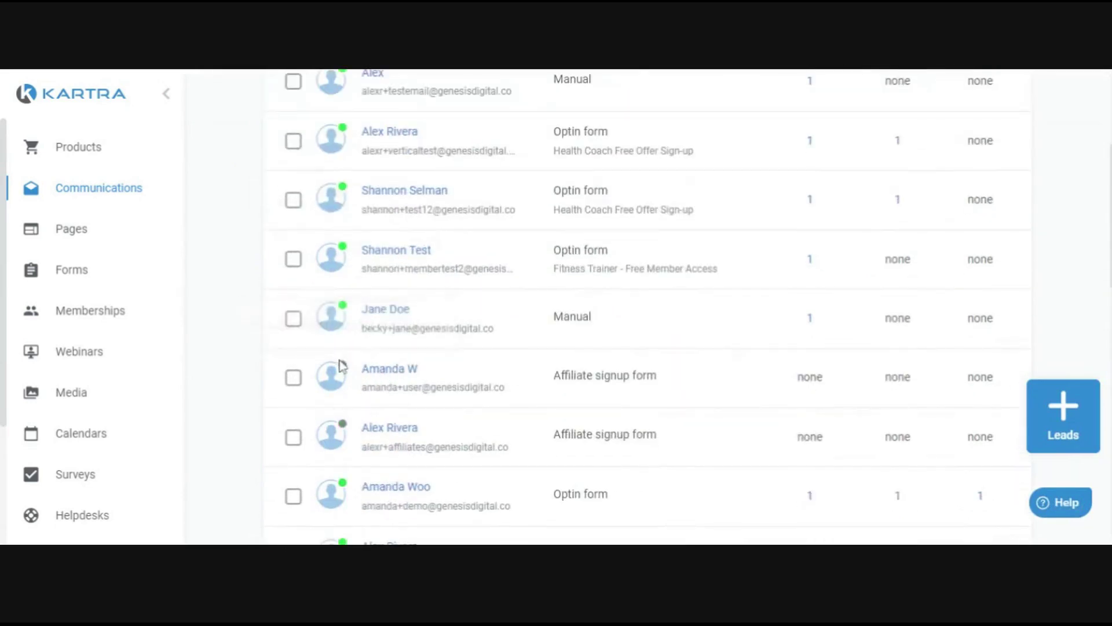
mouse_move(343, 367)
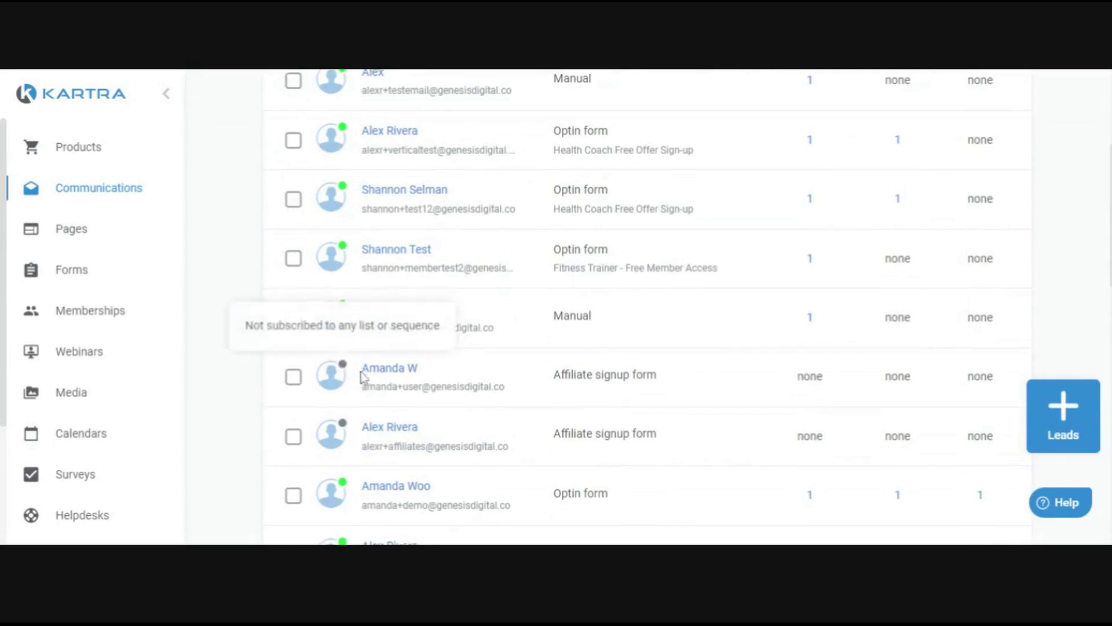
scroll(360, 370, "down", 3)
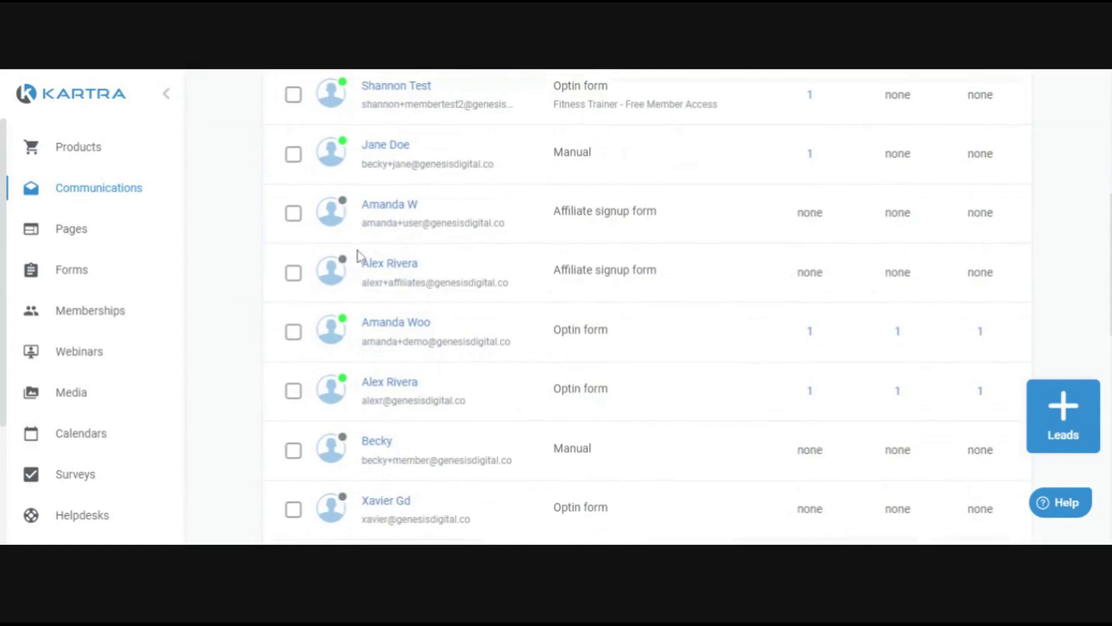
scroll(359, 258, "down", 3)
scroll(363, 354, "down", 7)
left_click(336, 422)
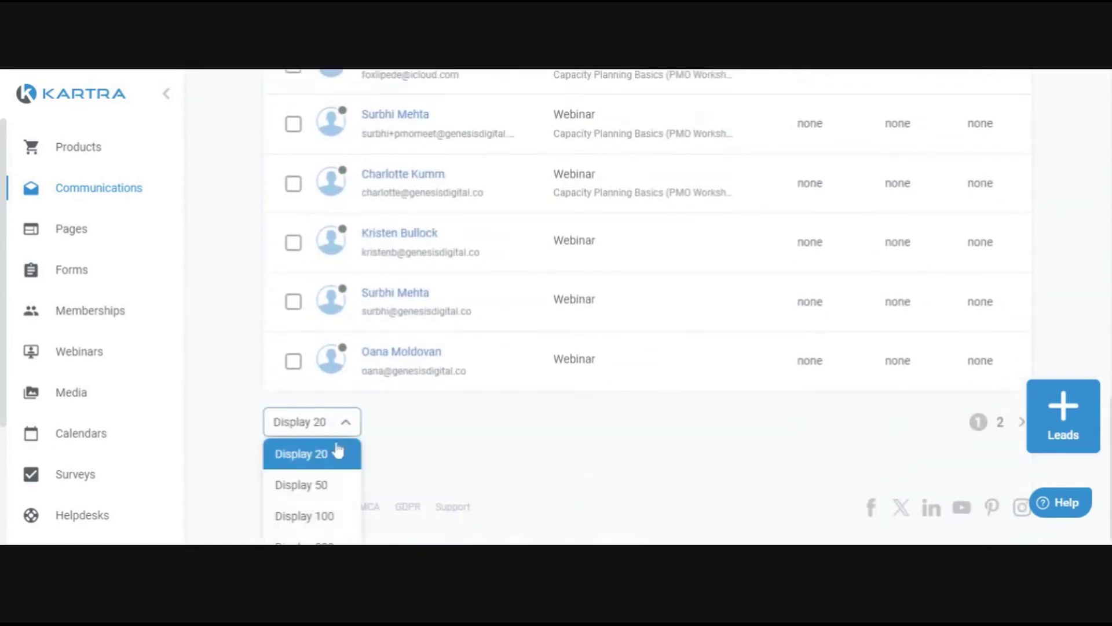
left_click(294, 467)
Step: Check the Hard bounce reason behind blocklisted leads, then open the Lists page
scroll(439, 307, "down", 15)
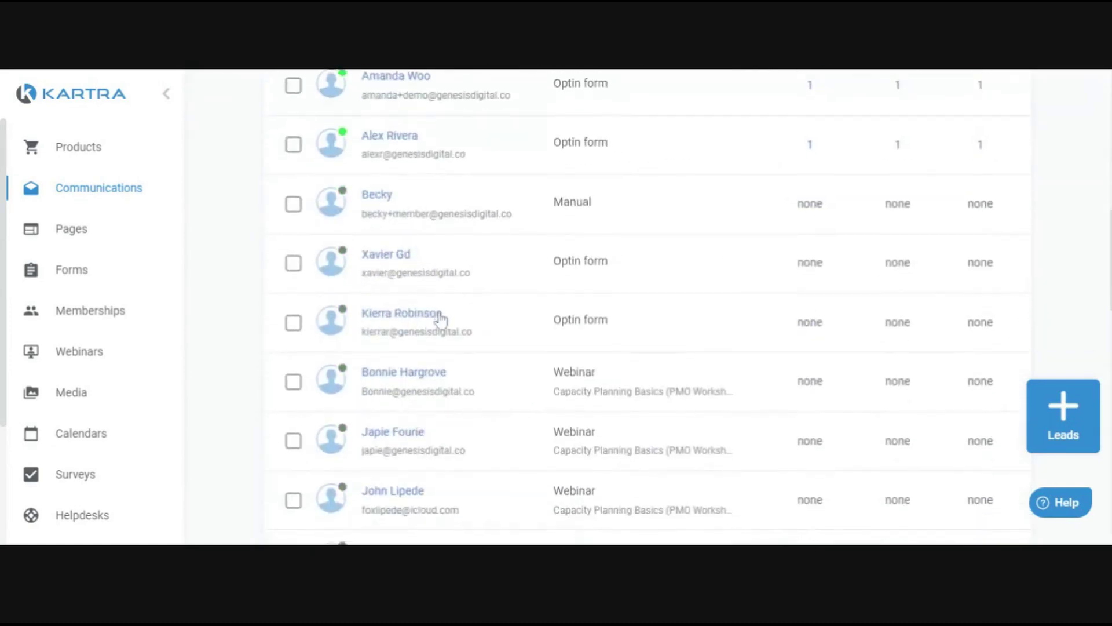
mouse_move(342, 174)
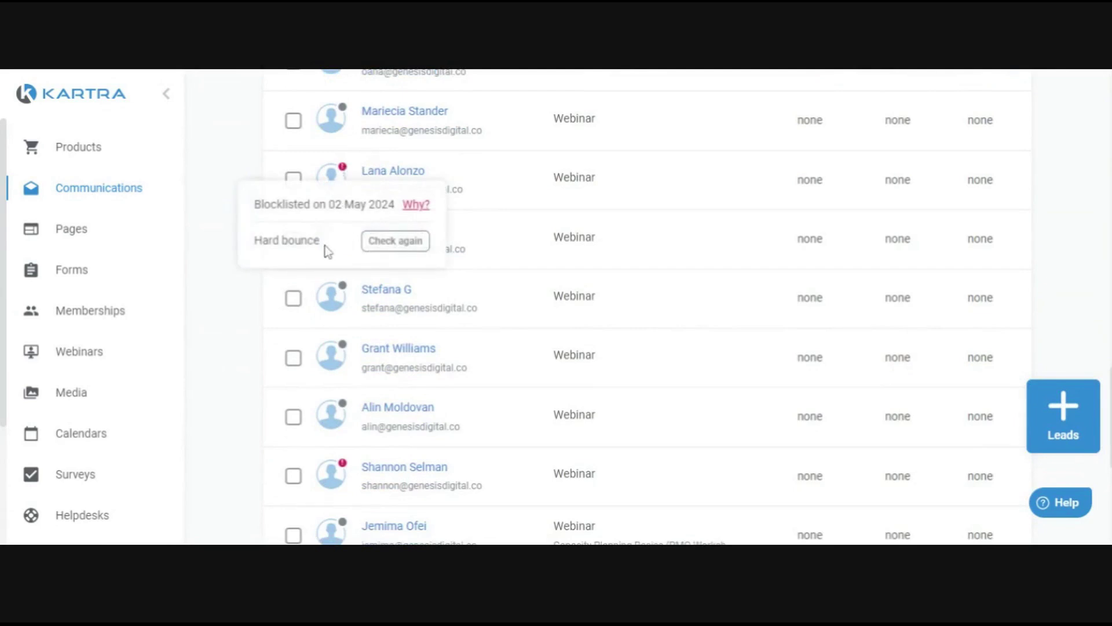
left_click_drag(325, 248, 259, 255)
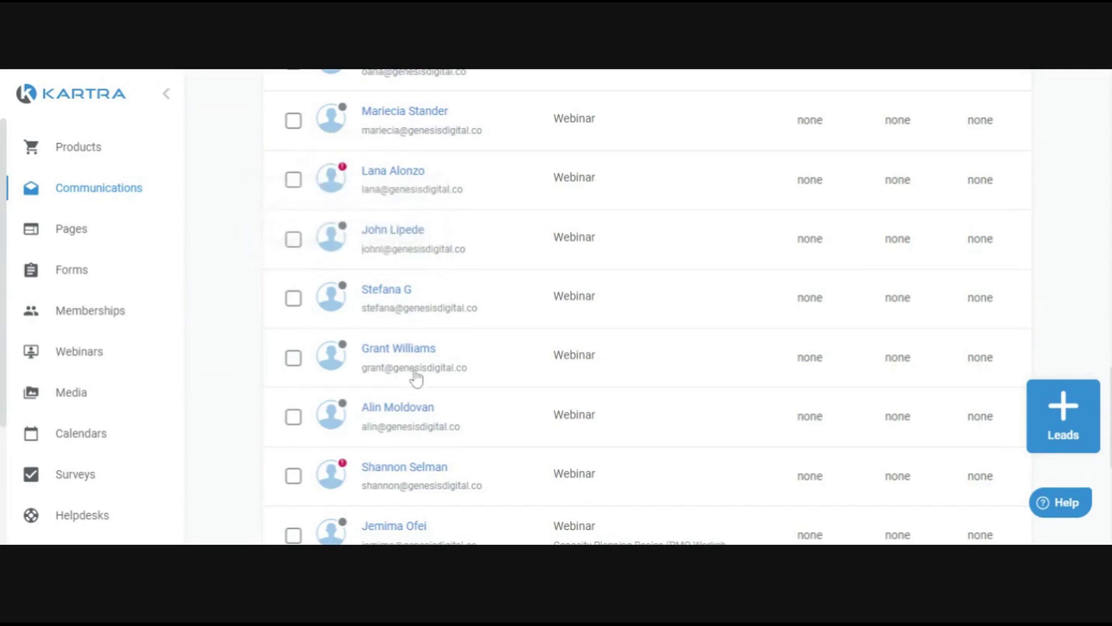
mouse_move(348, 464)
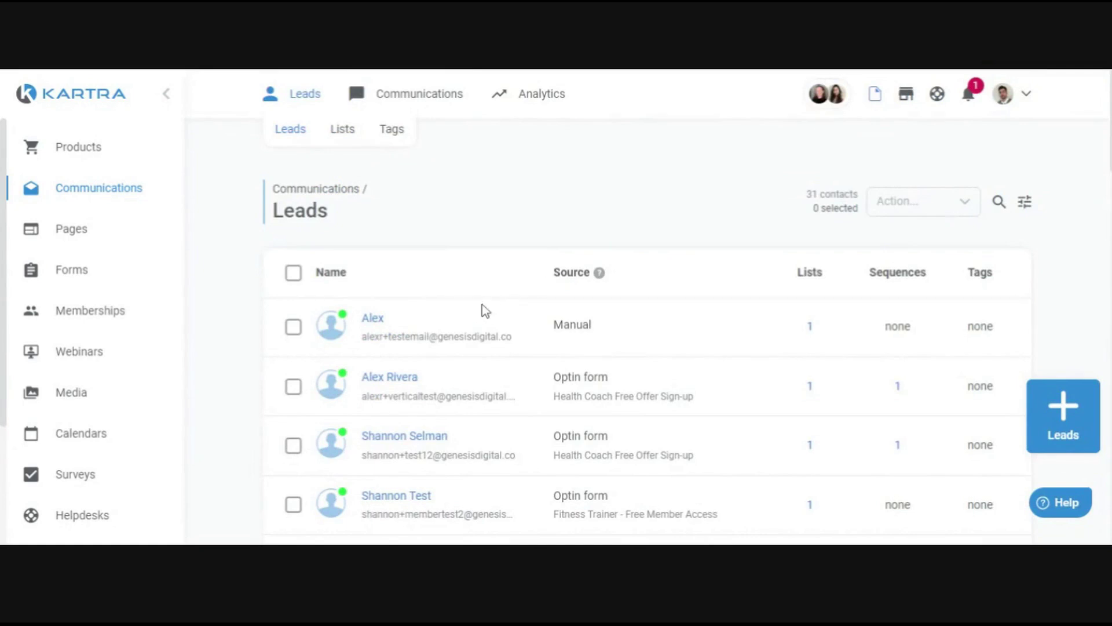
left_click(392, 142)
left_click(345, 132)
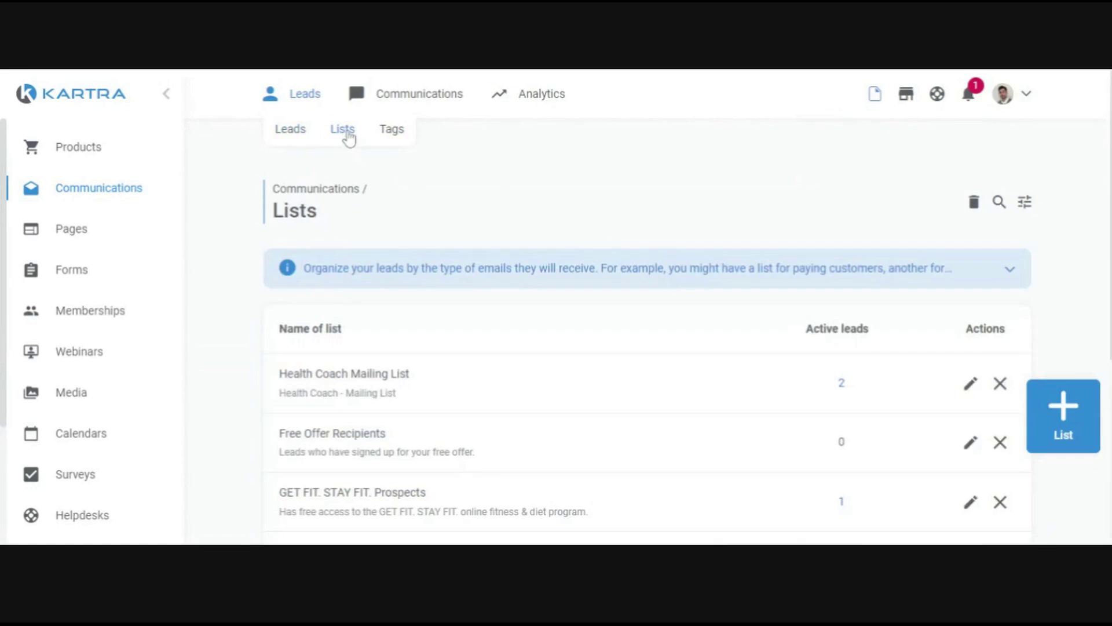
left_click(1062, 413)
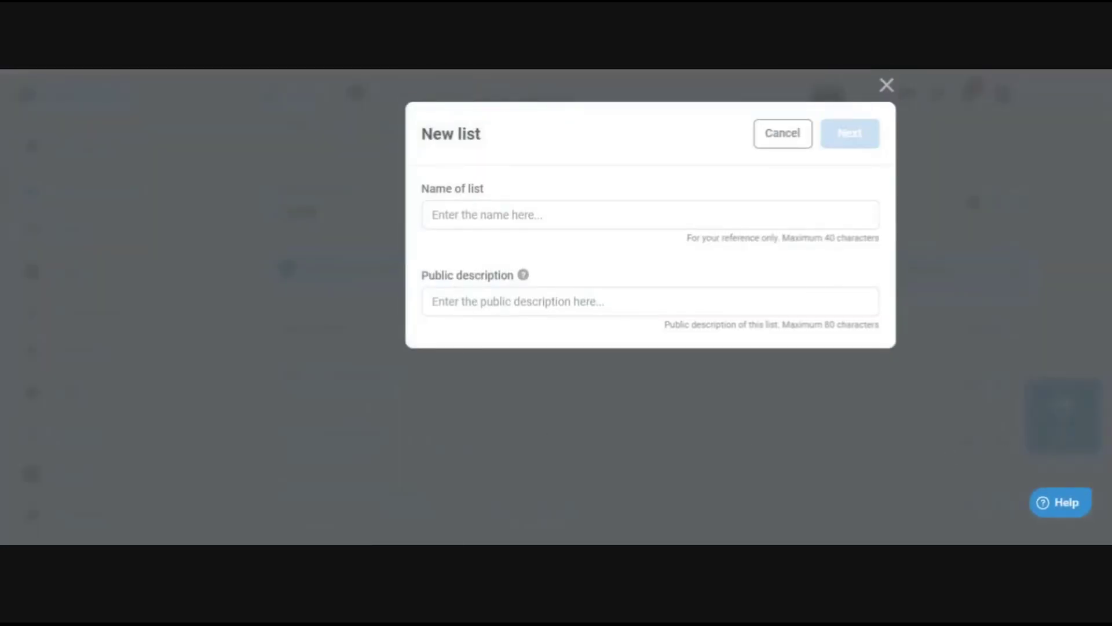
left_click(487, 215)
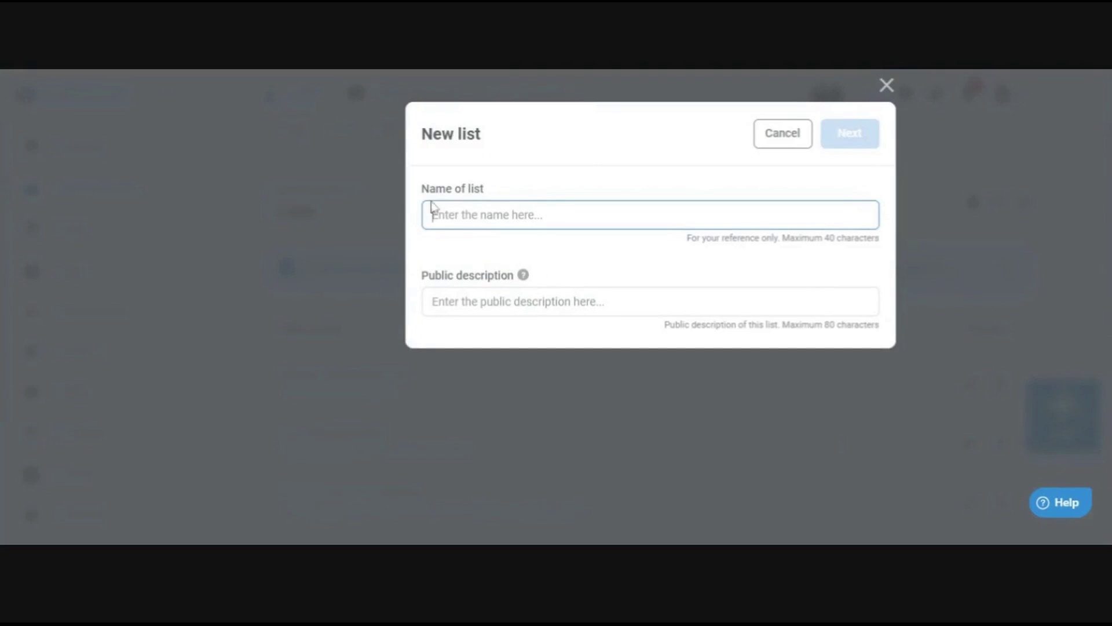
left_click_drag(427, 189, 586, 189)
left_click(621, 194)
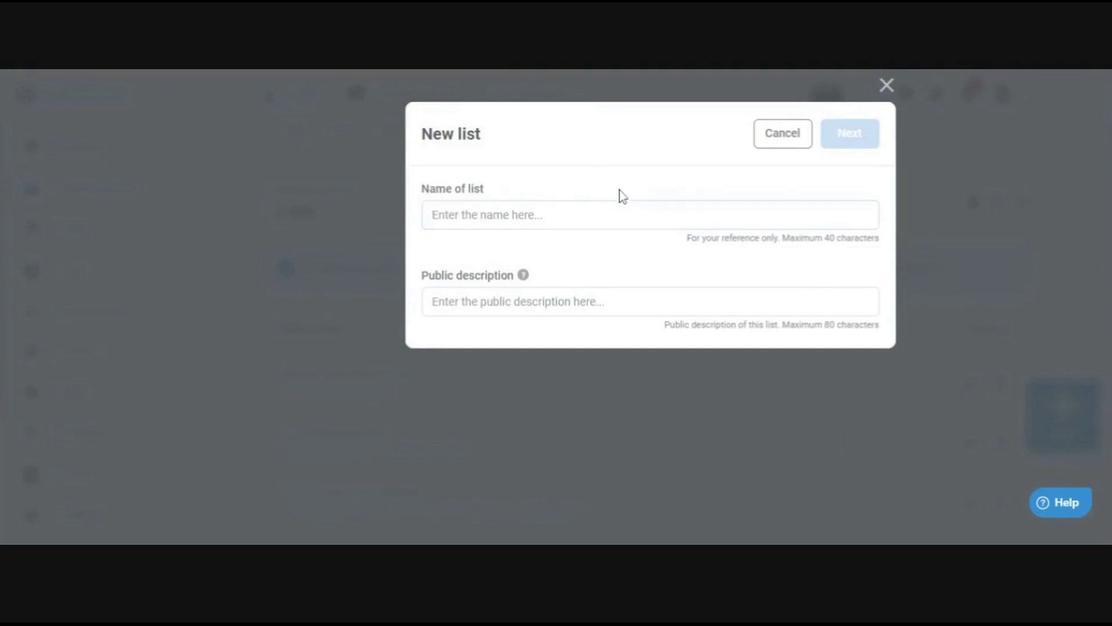
left_click(591, 215)
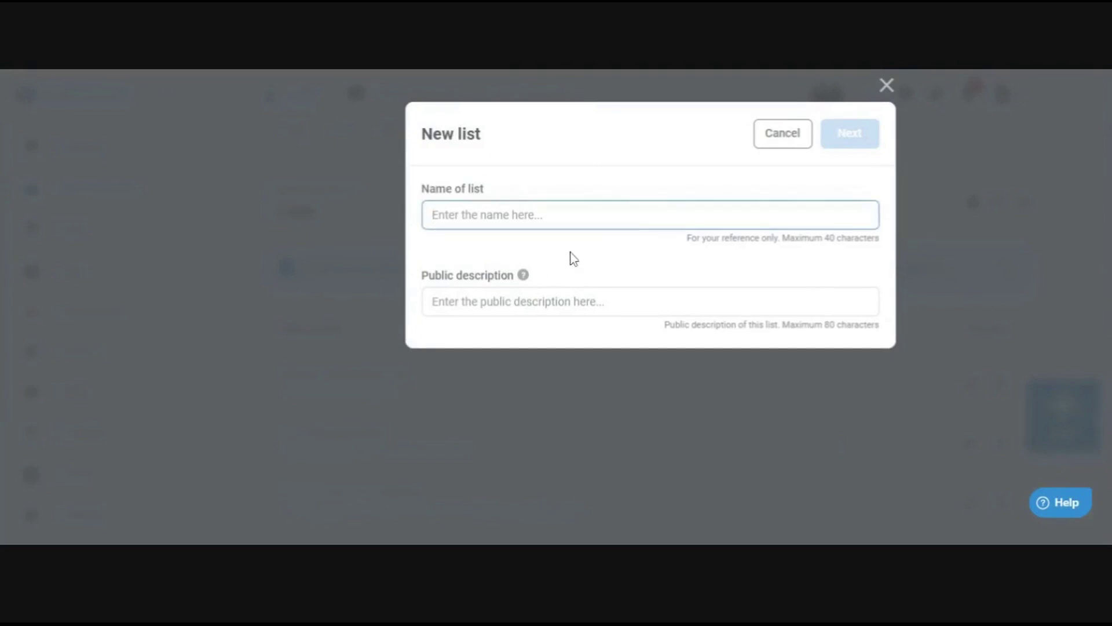
left_click(569, 301)
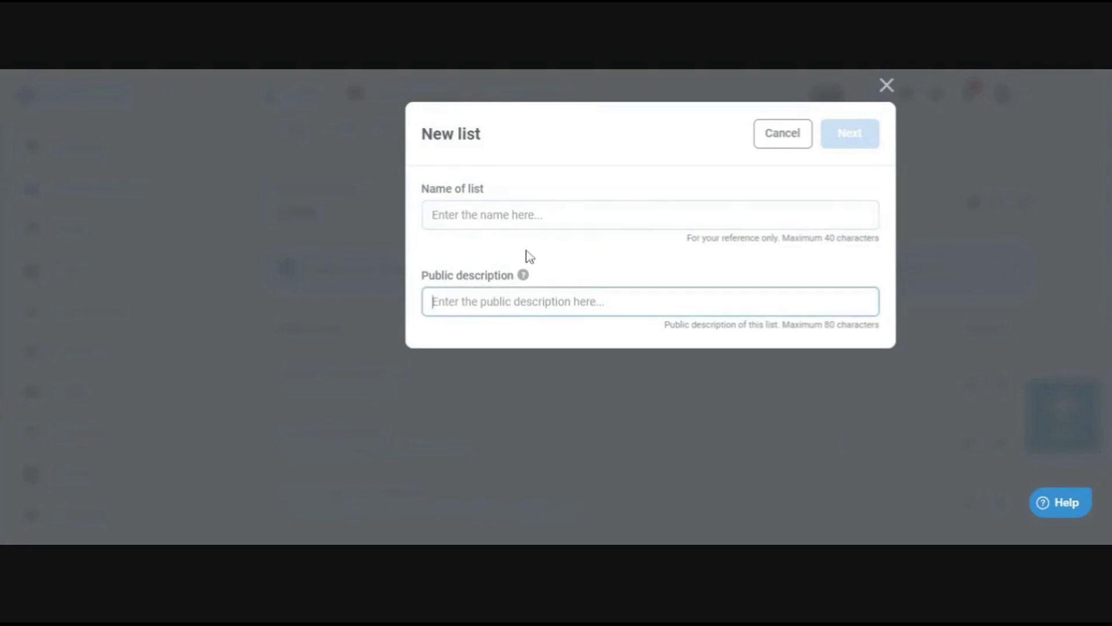
left_click(590, 255)
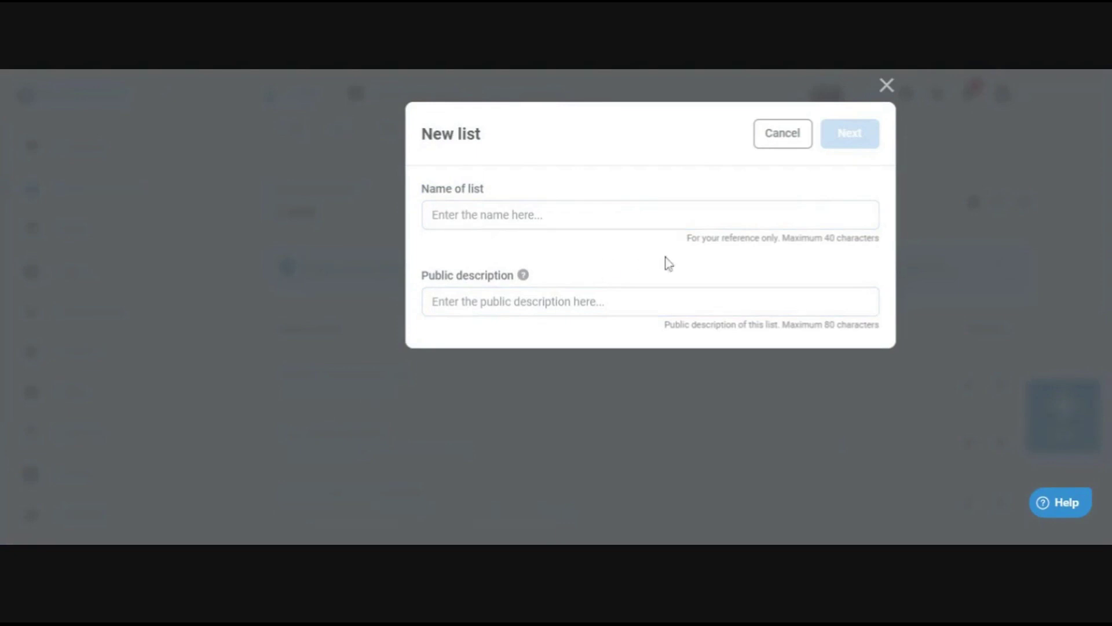
left_click(778, 149)
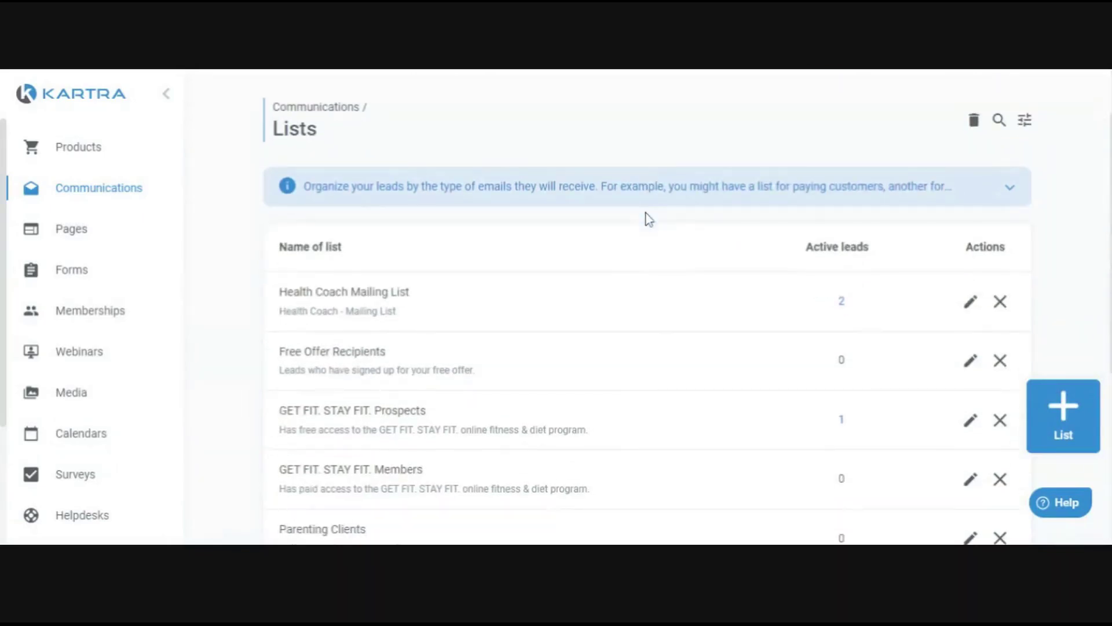
scroll(646, 218, "up", 2)
mouse_move(404, 113)
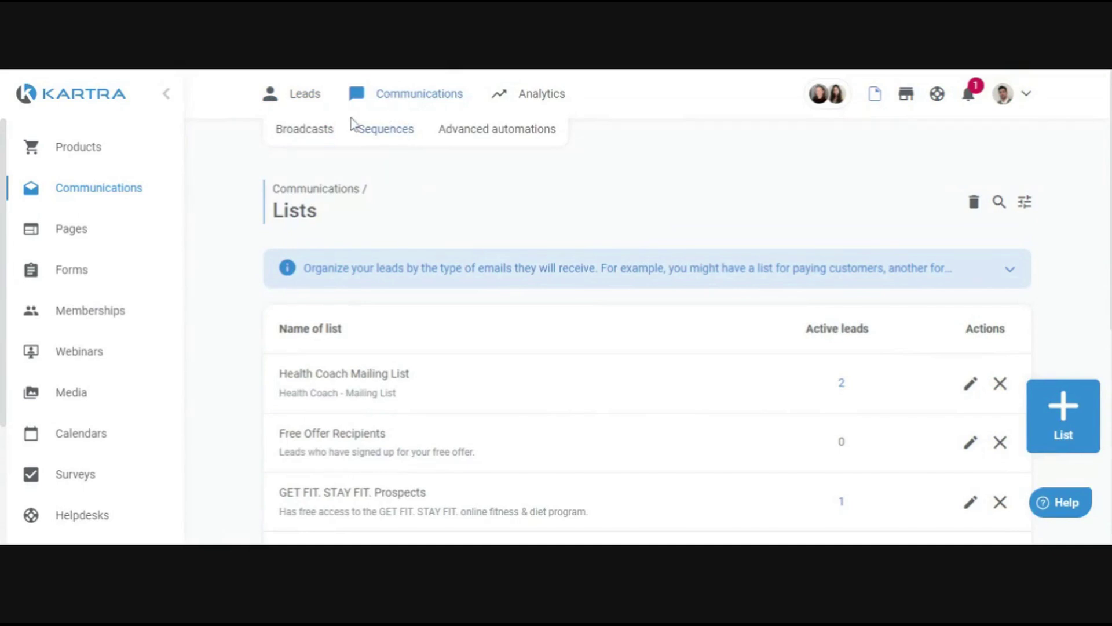
left_click(328, 137)
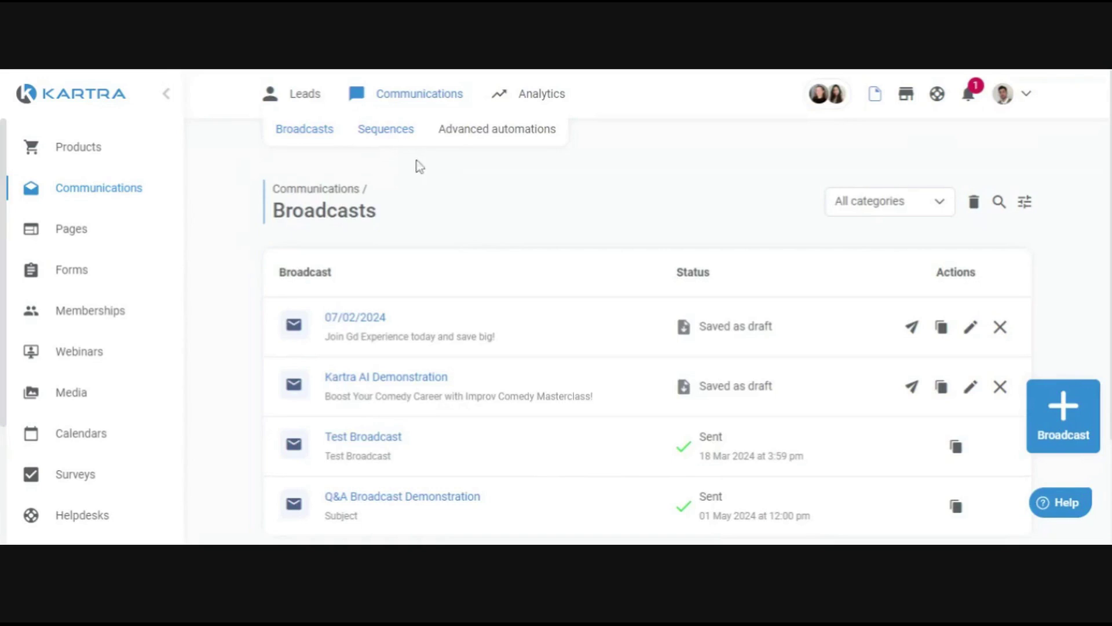
Step: Review the Broadcasts table and start a new broadcast with + Broadcast
scroll(641, 295, "down", 2)
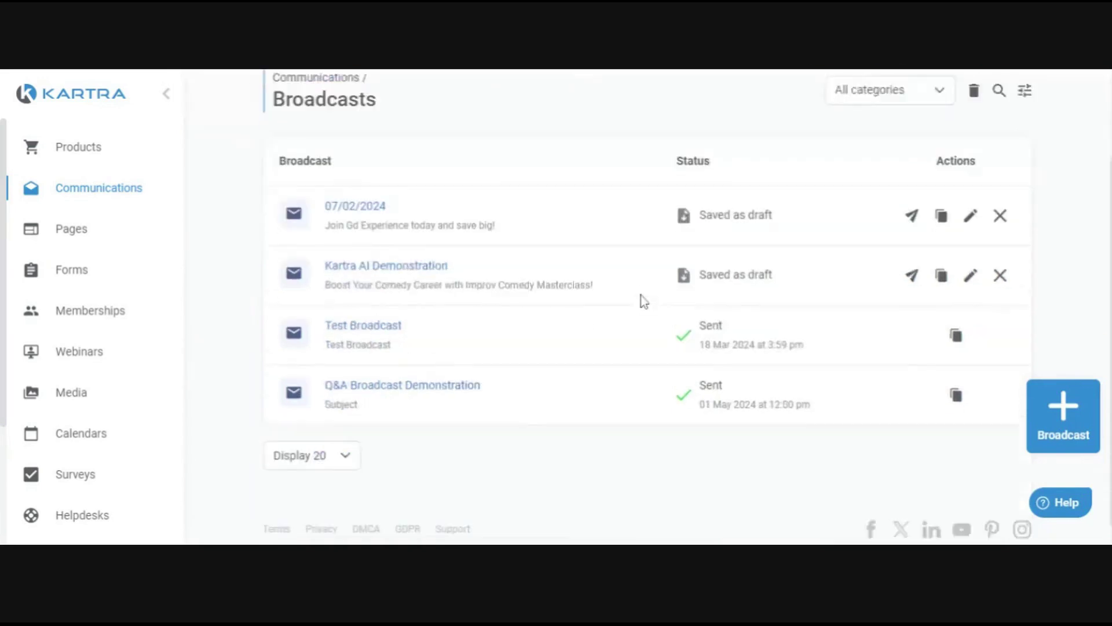
scroll(631, 346, "up", 2)
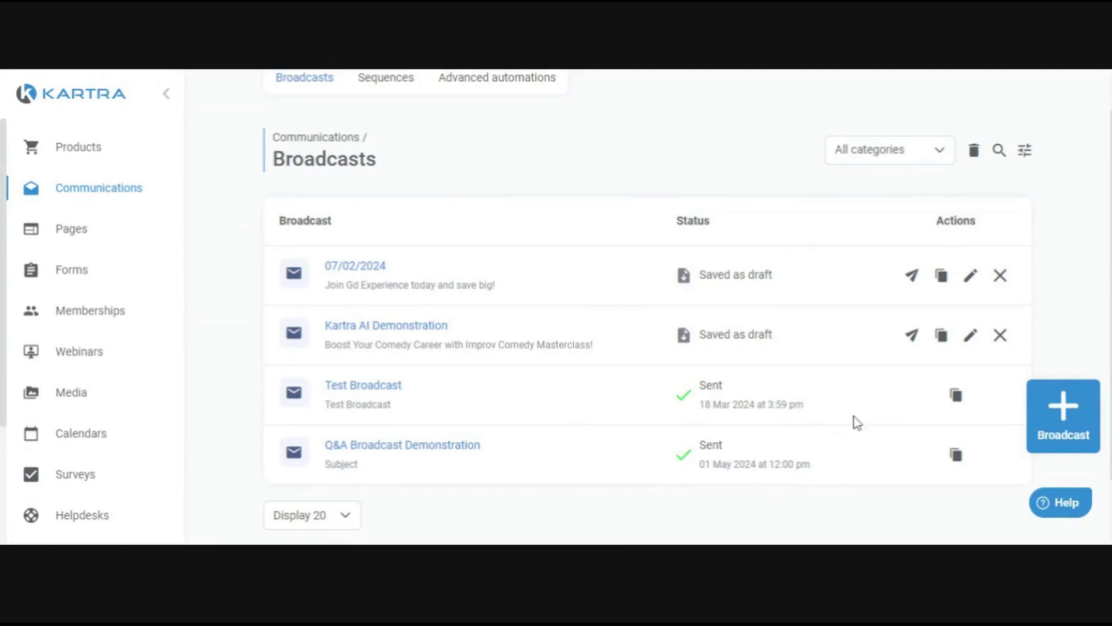
left_click(1063, 426)
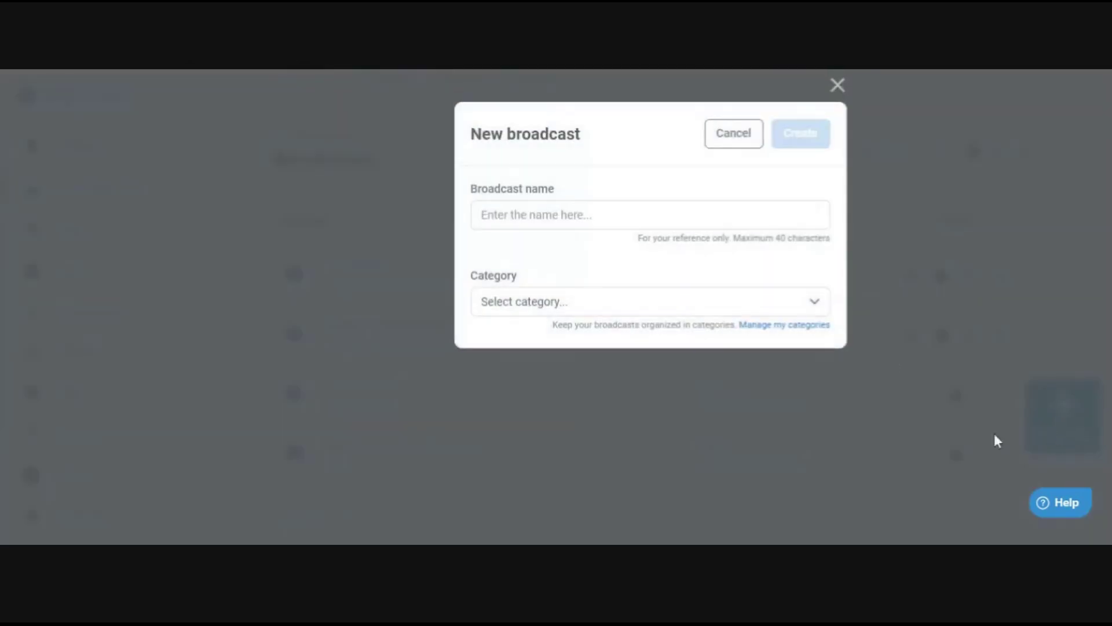
Step: Create the broadcast 'Example Broadcast' under 'No category in particular'
left_click(582, 215)
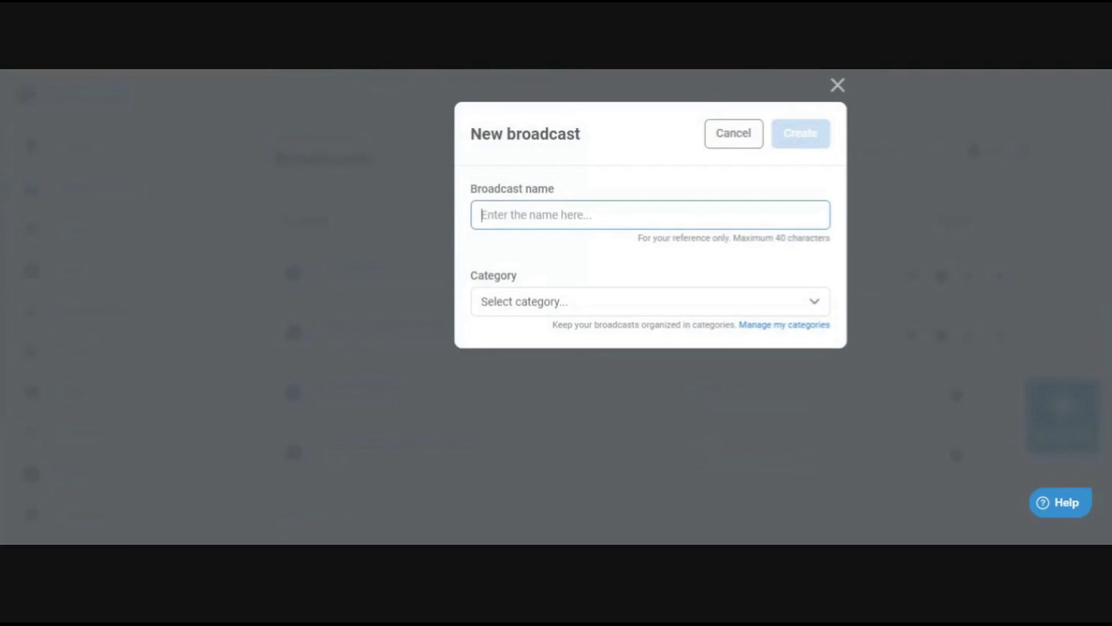
type("Example Broadcast")
left_click(557, 301)
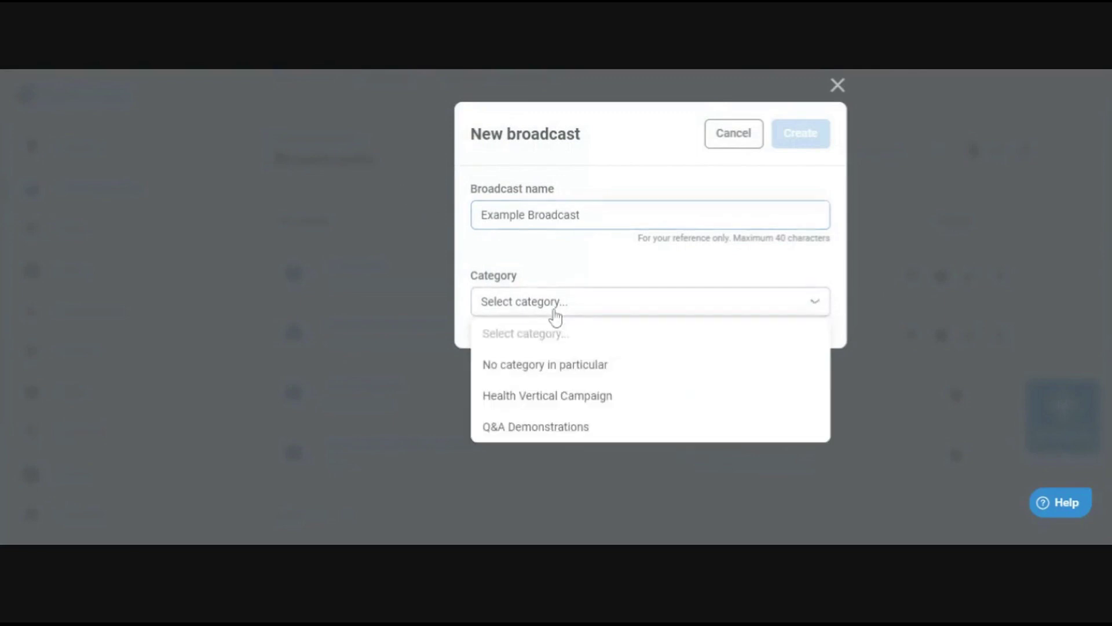
left_click(550, 365)
left_click(802, 136)
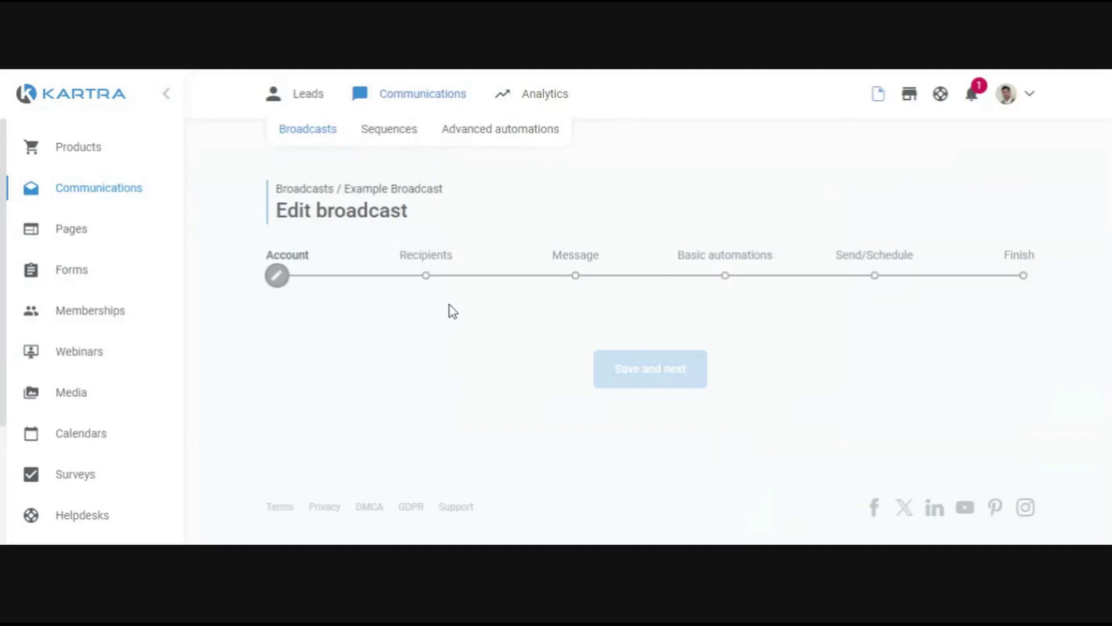
Step: Set the broadcast to send by email after checking the SMS gateway options
scroll(521, 290, "down", 1)
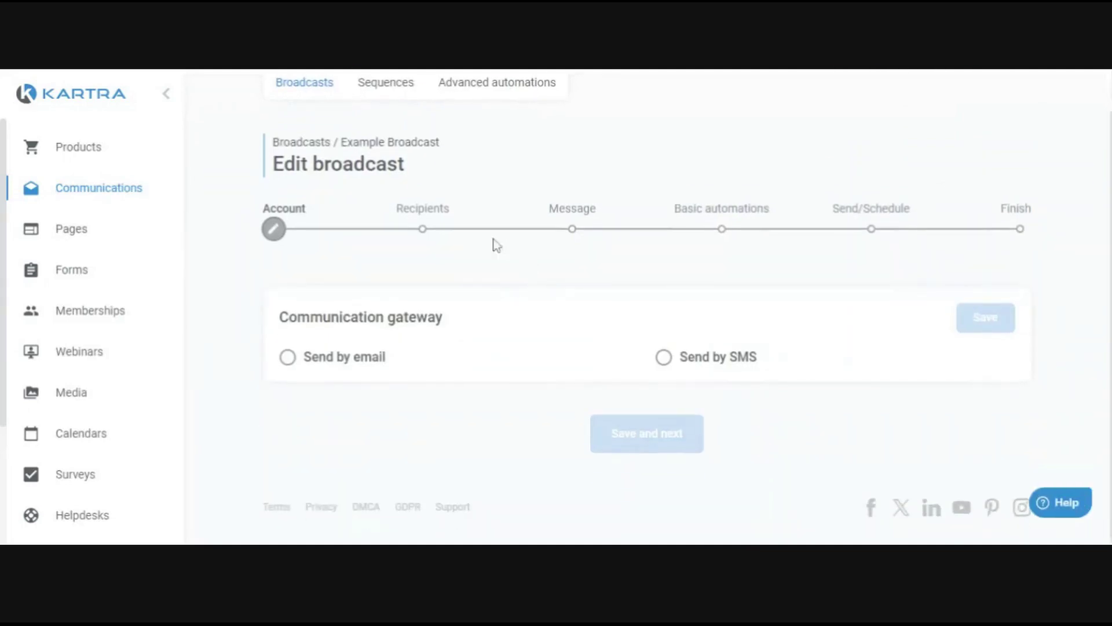
left_click(341, 361)
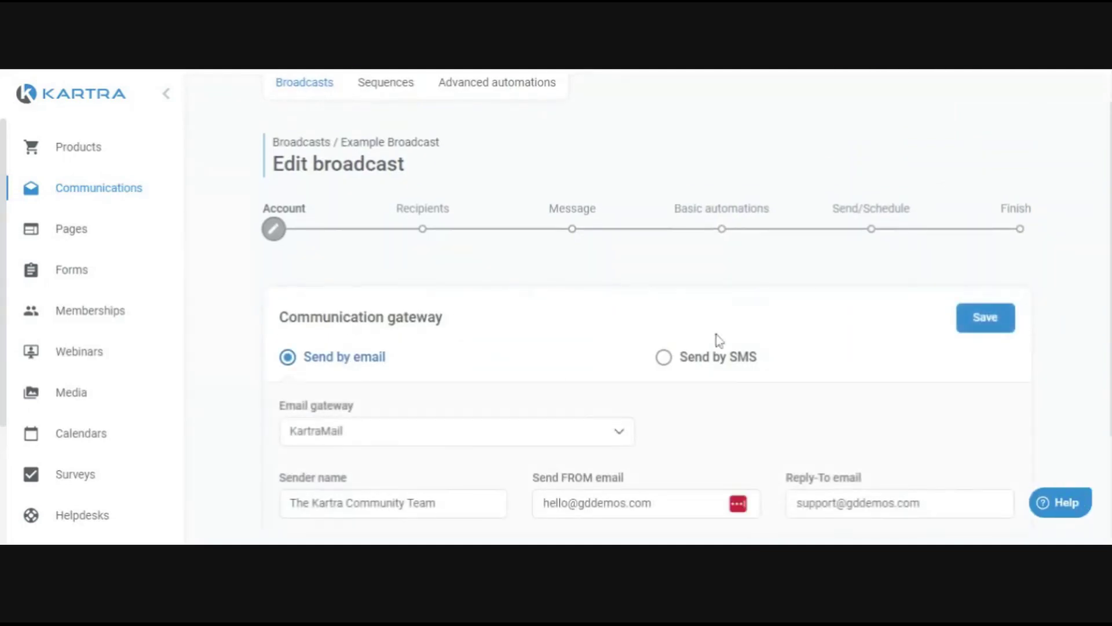
left_click(718, 357)
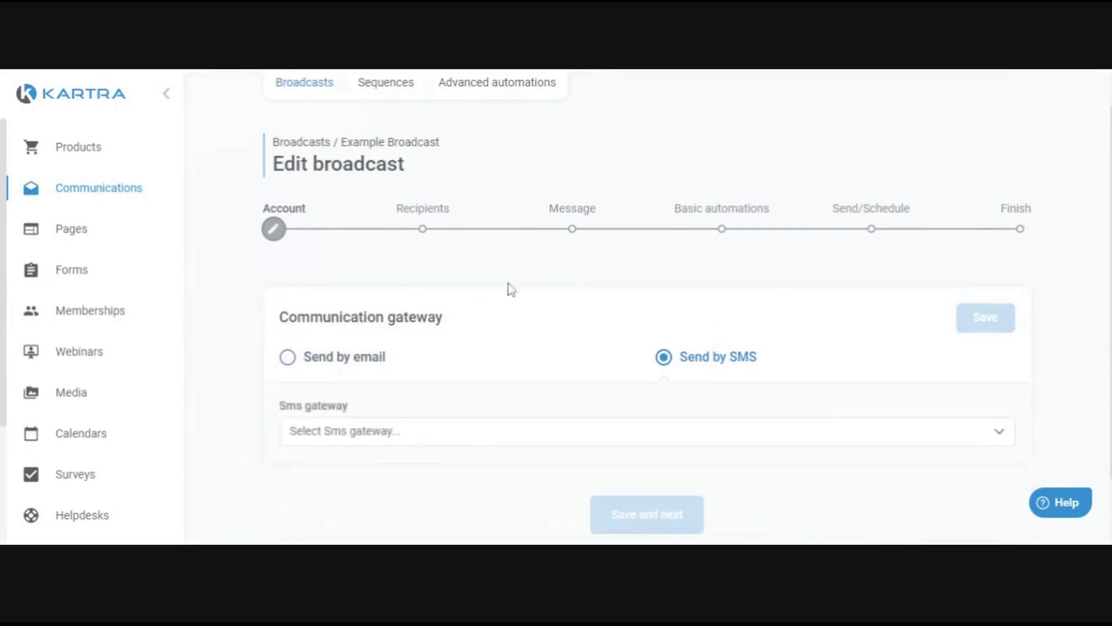
left_click(515, 438)
scroll(493, 400, "down", 2)
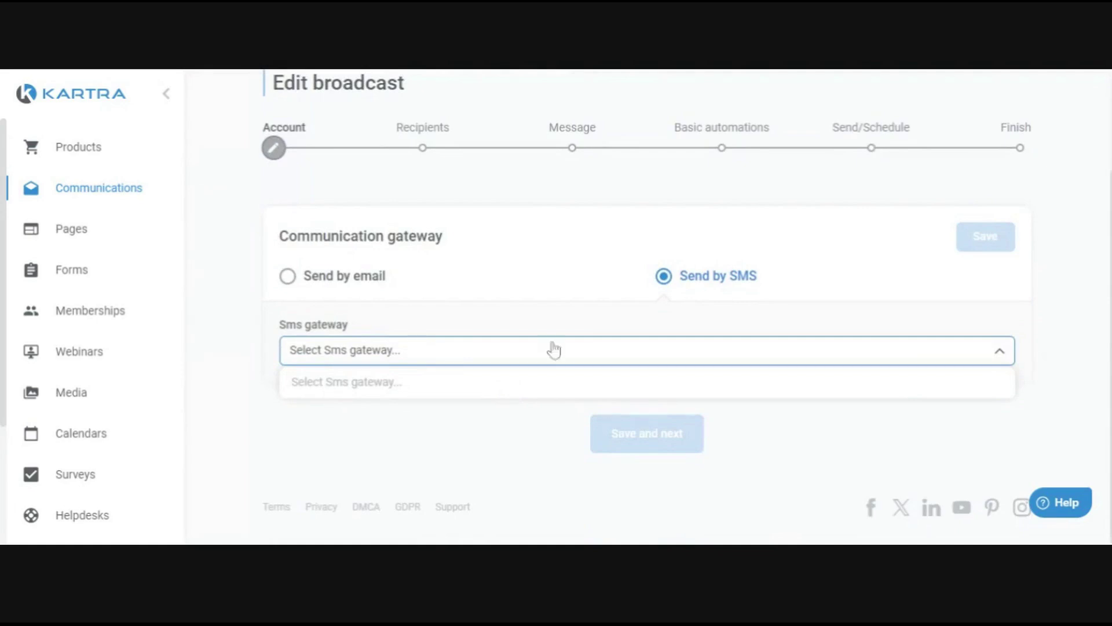
left_click(374, 280)
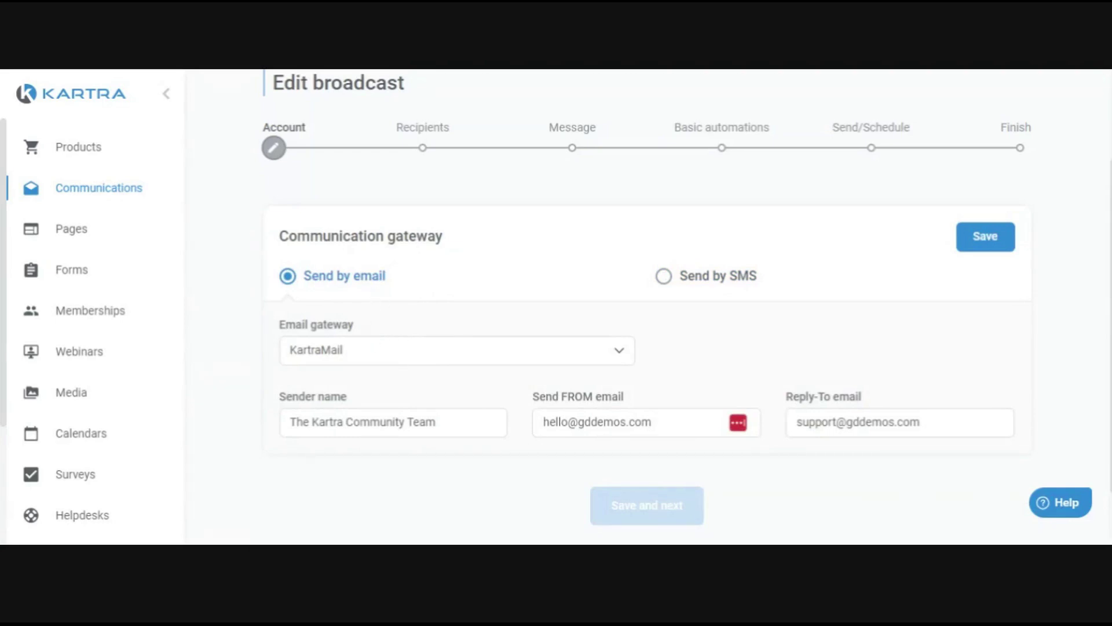
Step: Change the part before @ in the sender address to 'support'
left_click_drag(543, 422, 653, 422)
key("Tab")
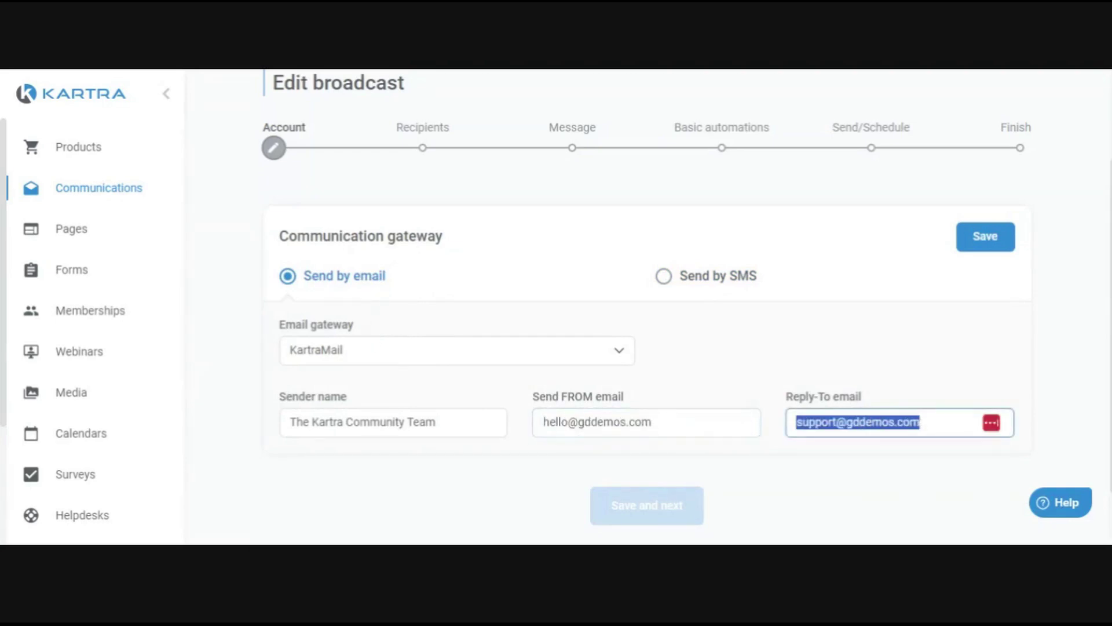
scroll(91, 463, "down", 3)
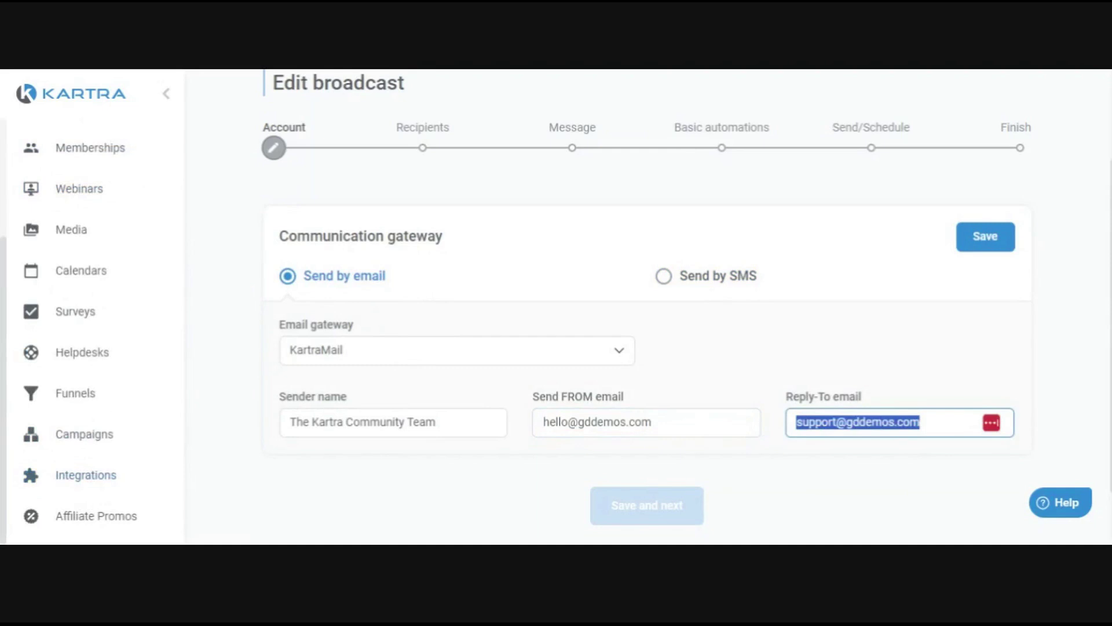
double_click(551, 422)
double_click(815, 422)
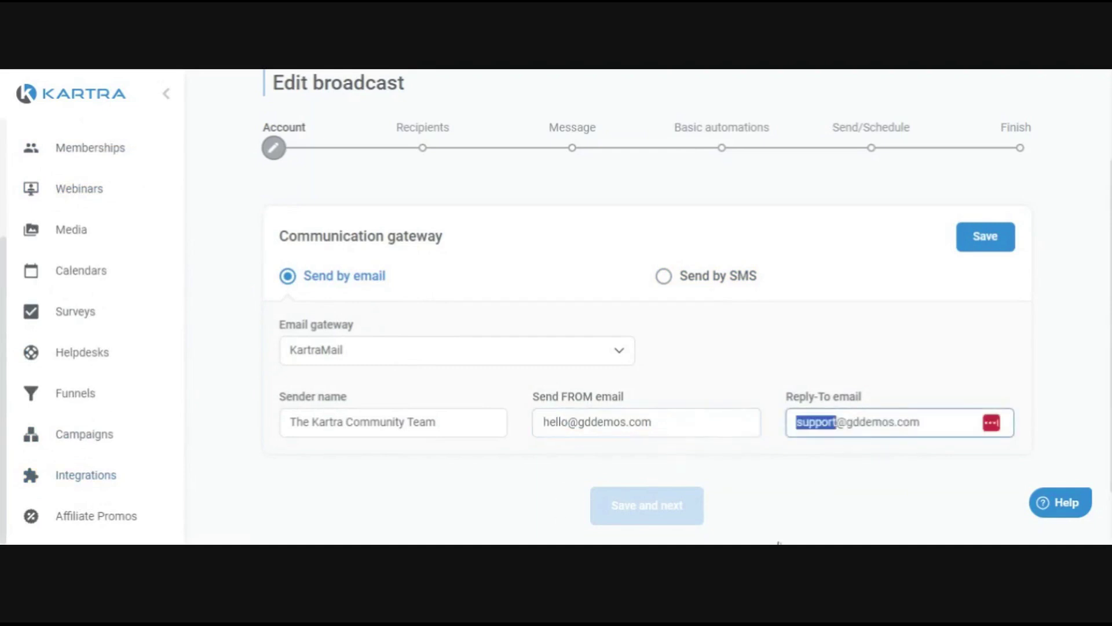
left_click(554, 422)
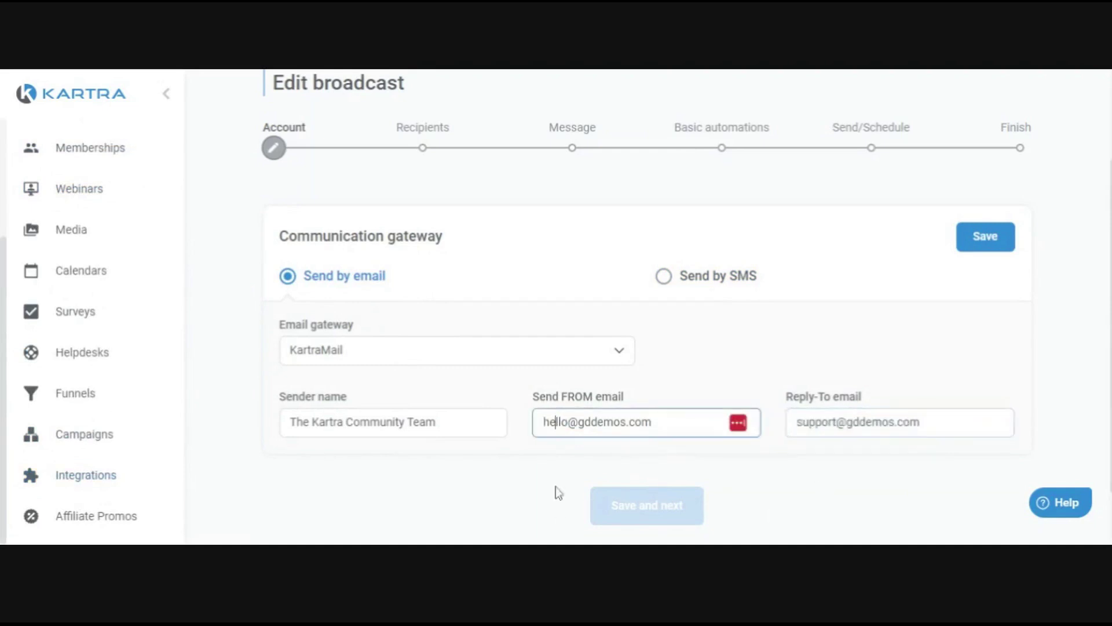
double_click(570, 423)
double_click(545, 425)
type("support")
Step: Replace 'support' in the Reply-To address with 'alex'
triple_click(545, 423)
double_click(816, 422)
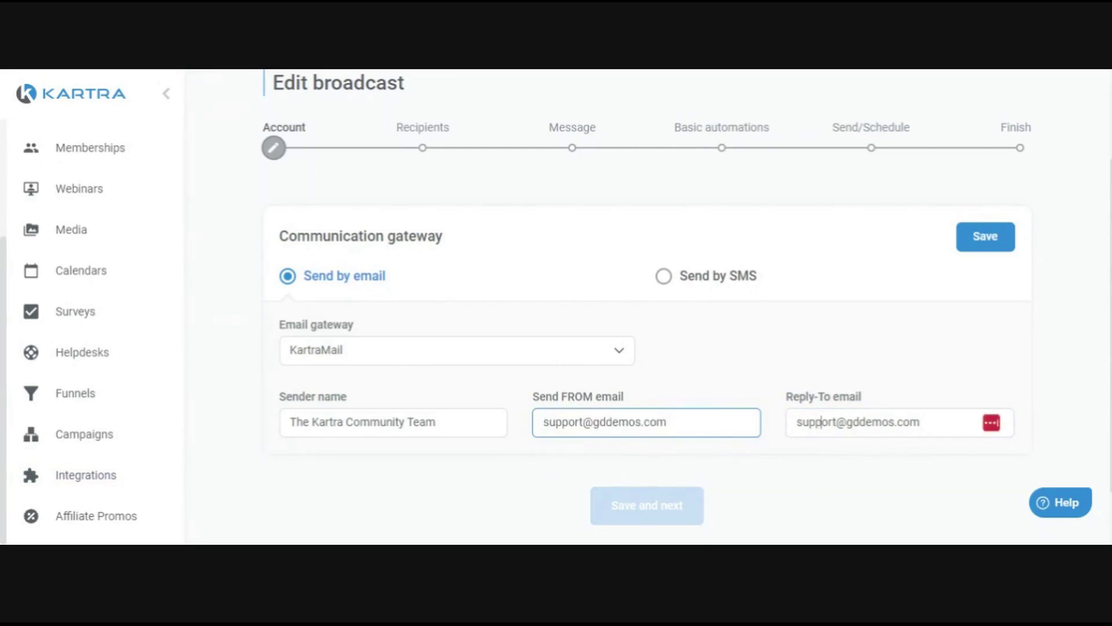
type("alex")
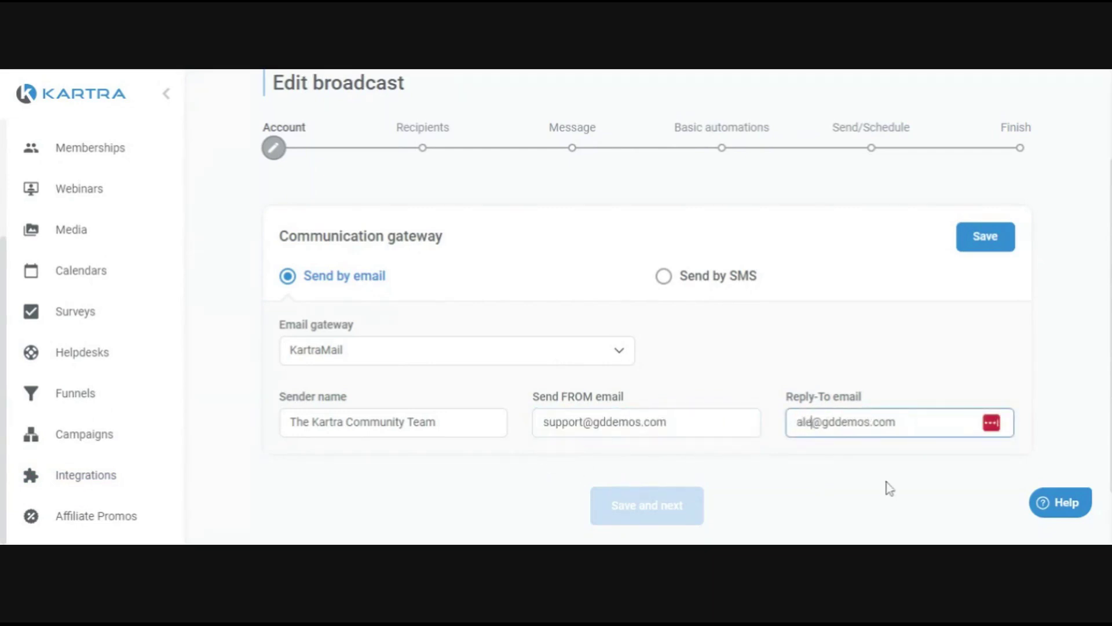
left_click(776, 480)
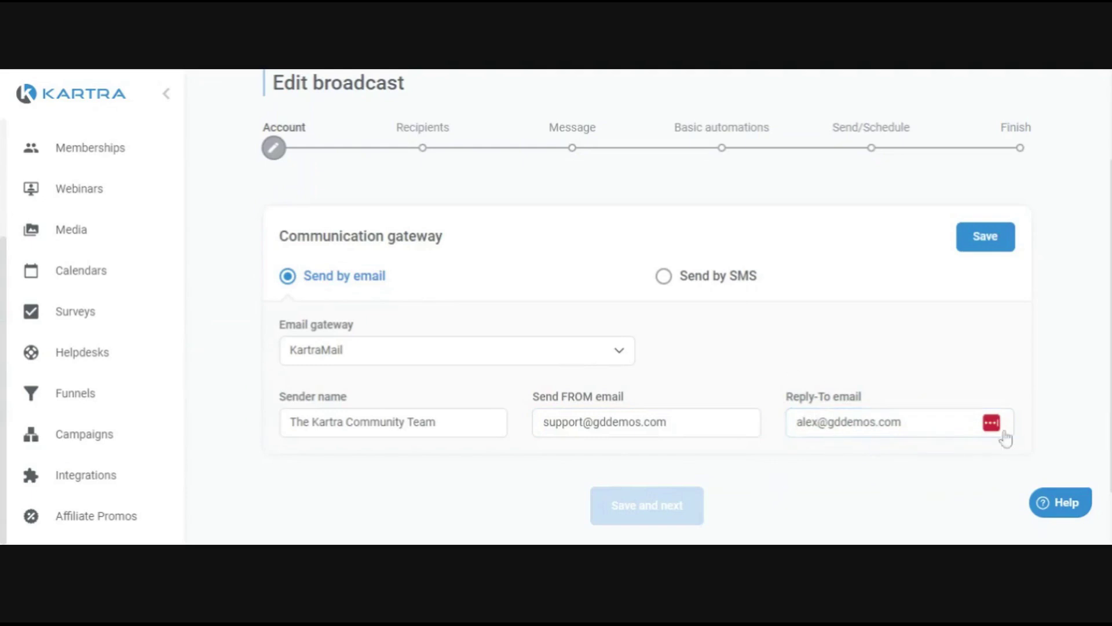
double_click(812, 422)
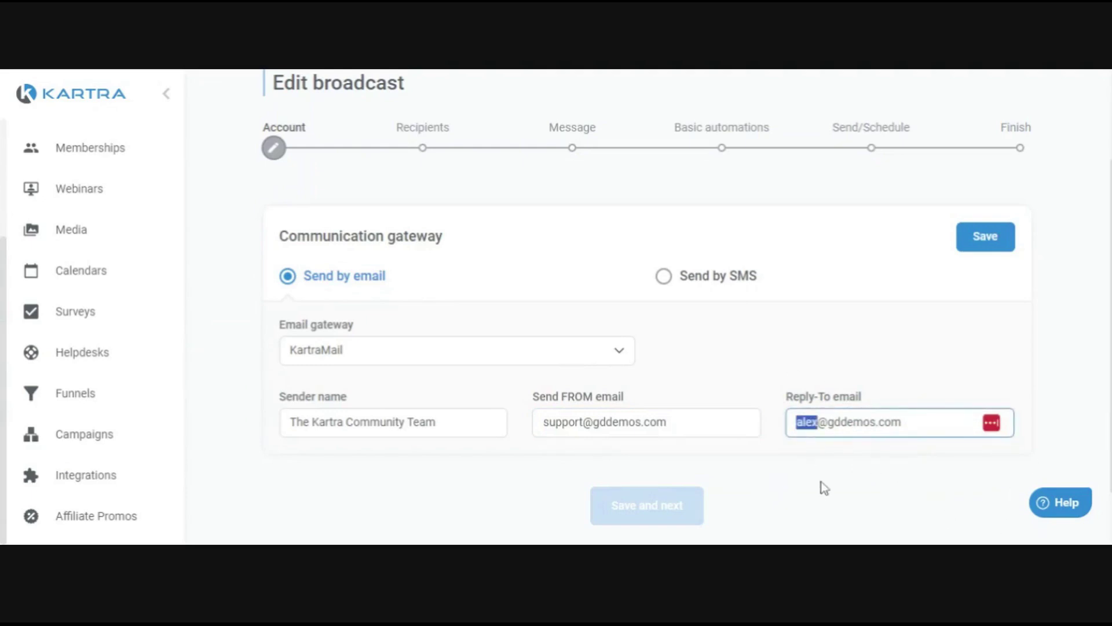
left_click(826, 471)
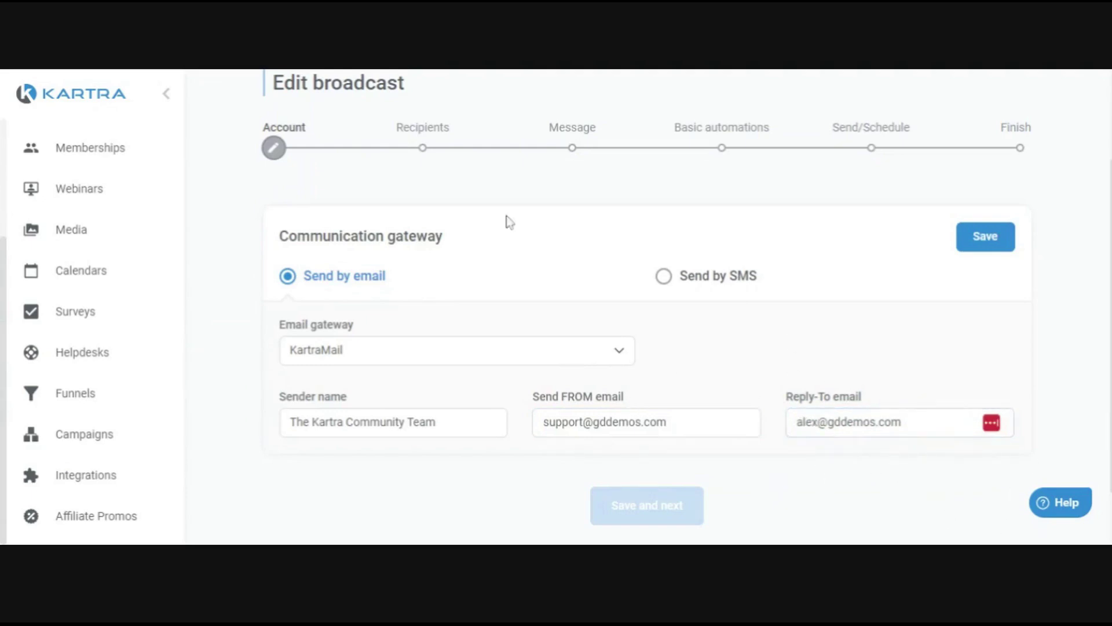
scroll(483, 262, "up", 2)
scroll(611, 368, "down", 1)
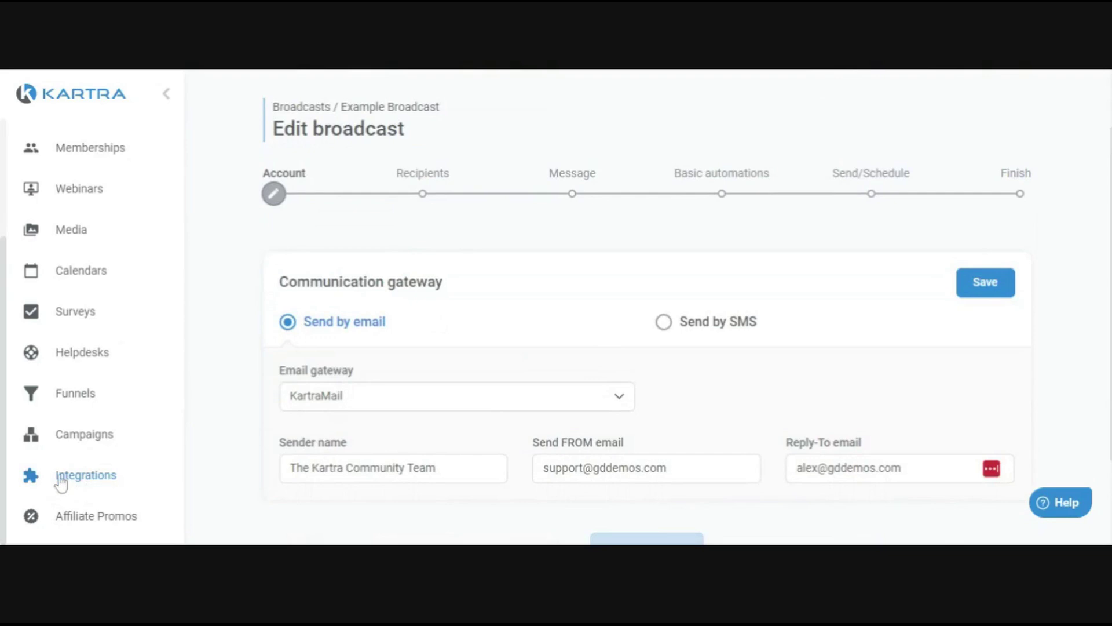
scroll(108, 487, "up", 1)
scroll(111, 489, "up", 2)
scroll(628, 308, "up", 2)
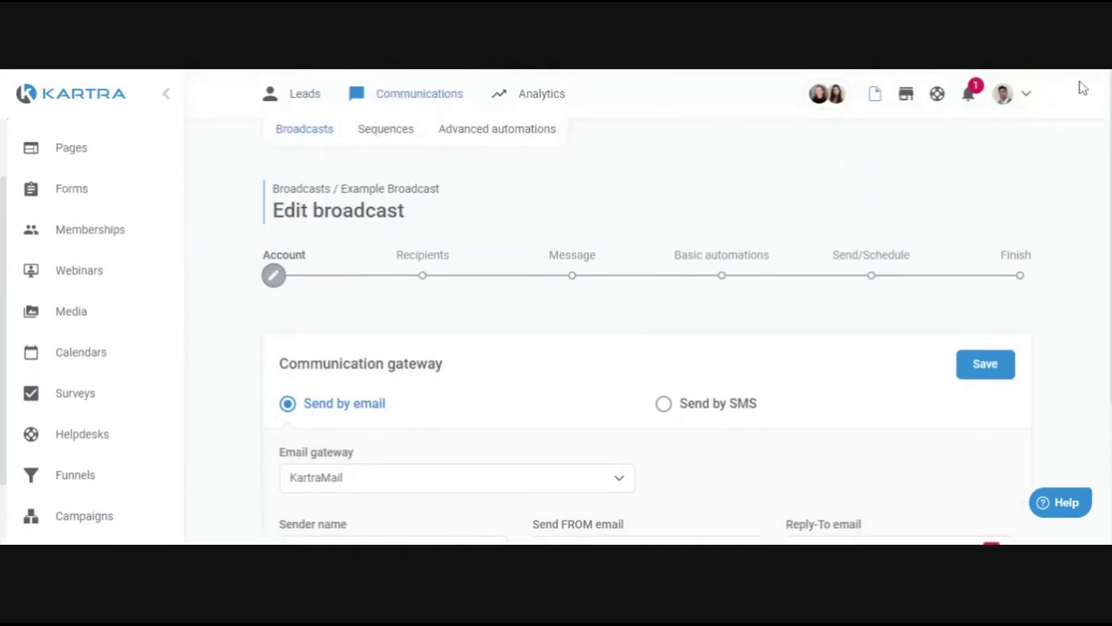
left_click(1004, 93)
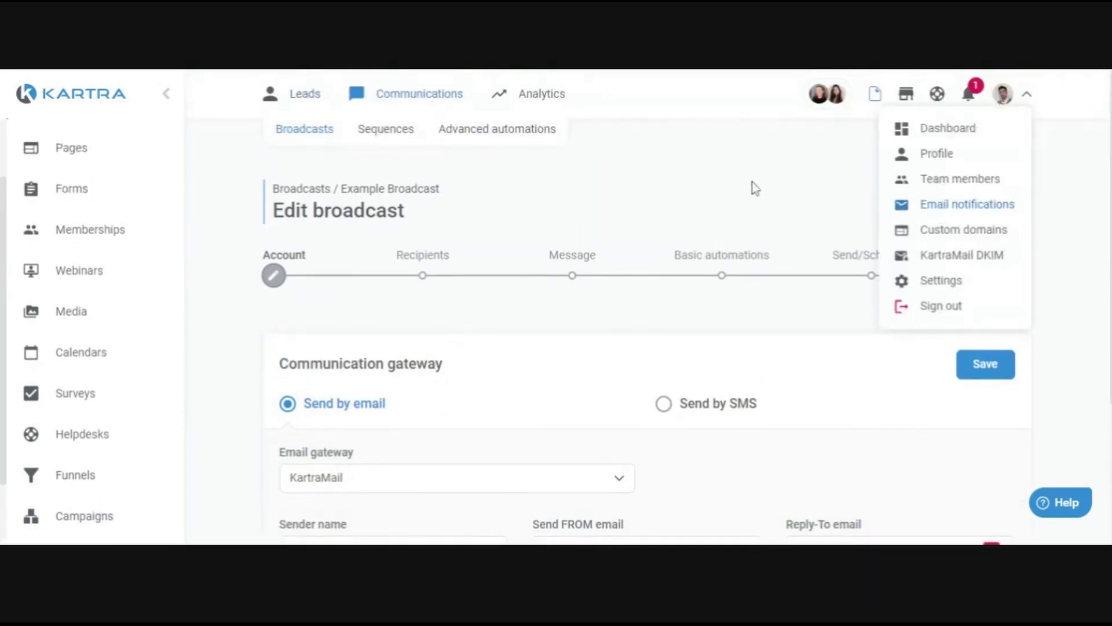
left_click(760, 208)
scroll(765, 229, "down", 3)
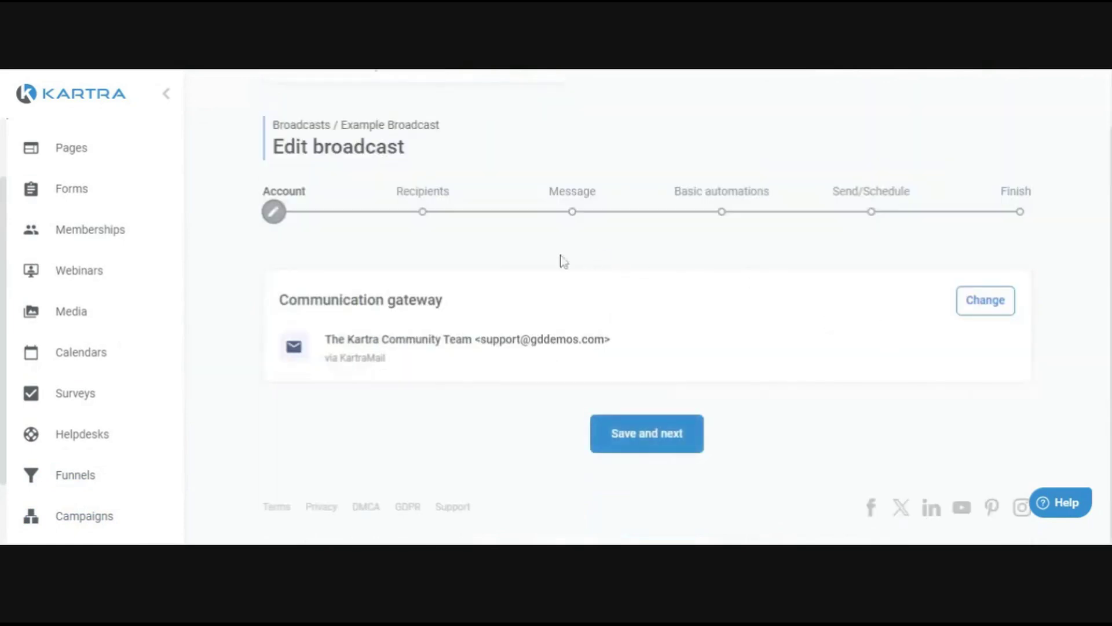
Step: Continue to Recipients and add a Subscribed to list filter for Free Offer Sign Up
left_click(639, 440)
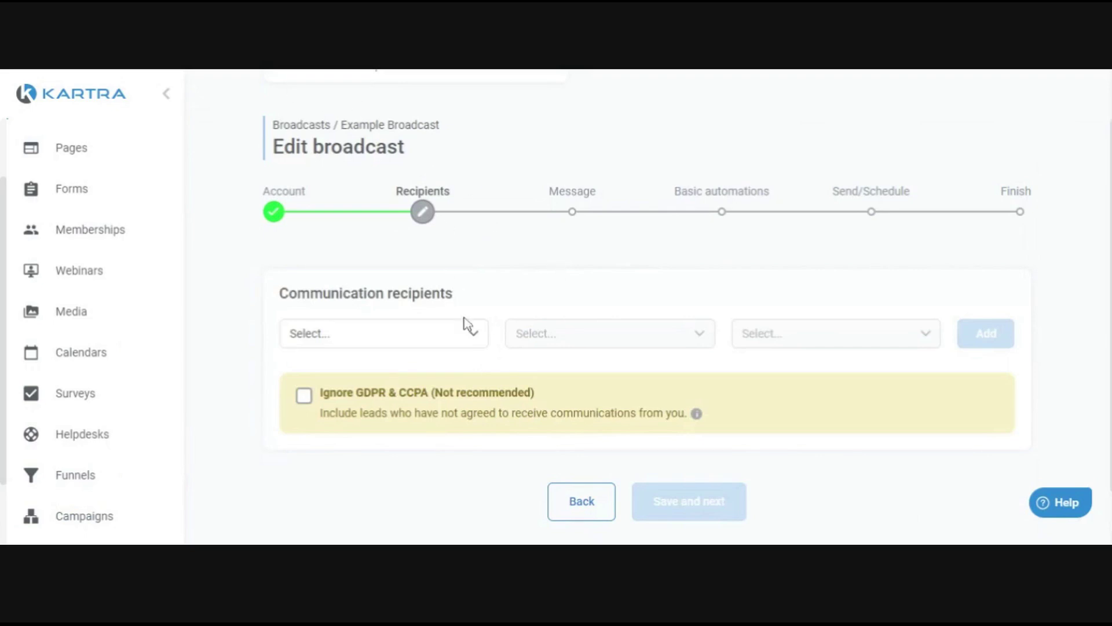
left_click(440, 333)
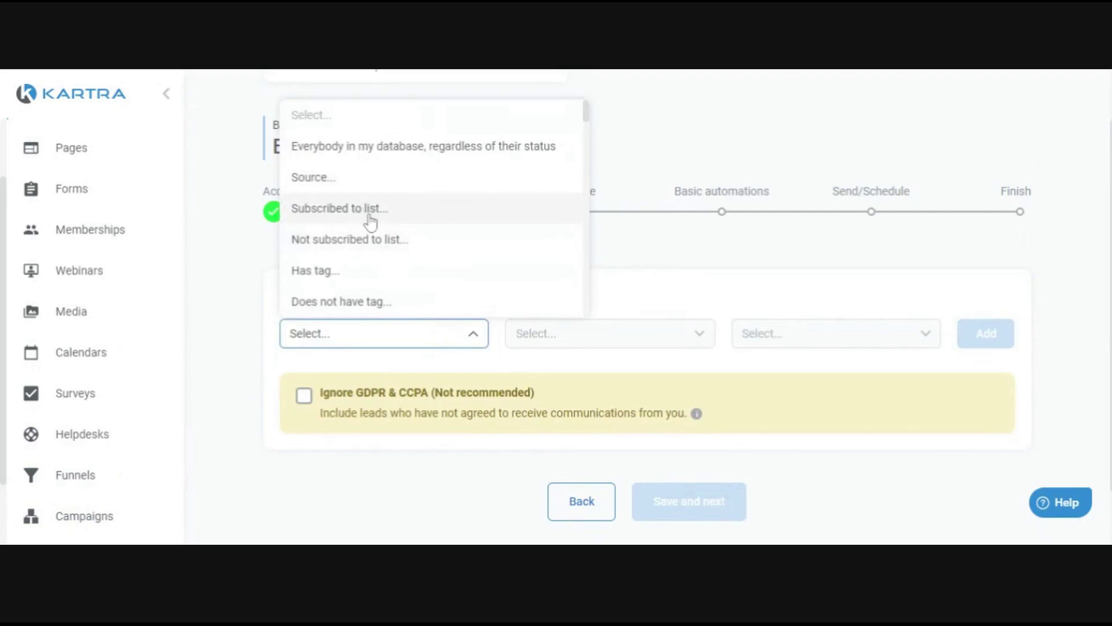
left_click(359, 212)
left_click(665, 341)
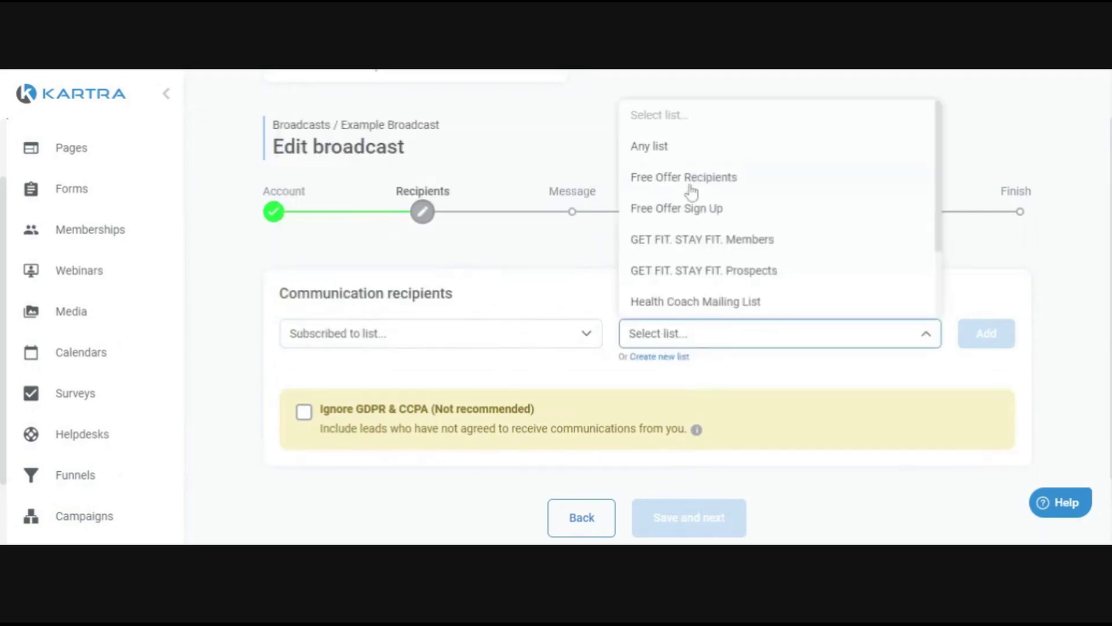
left_click(699, 210)
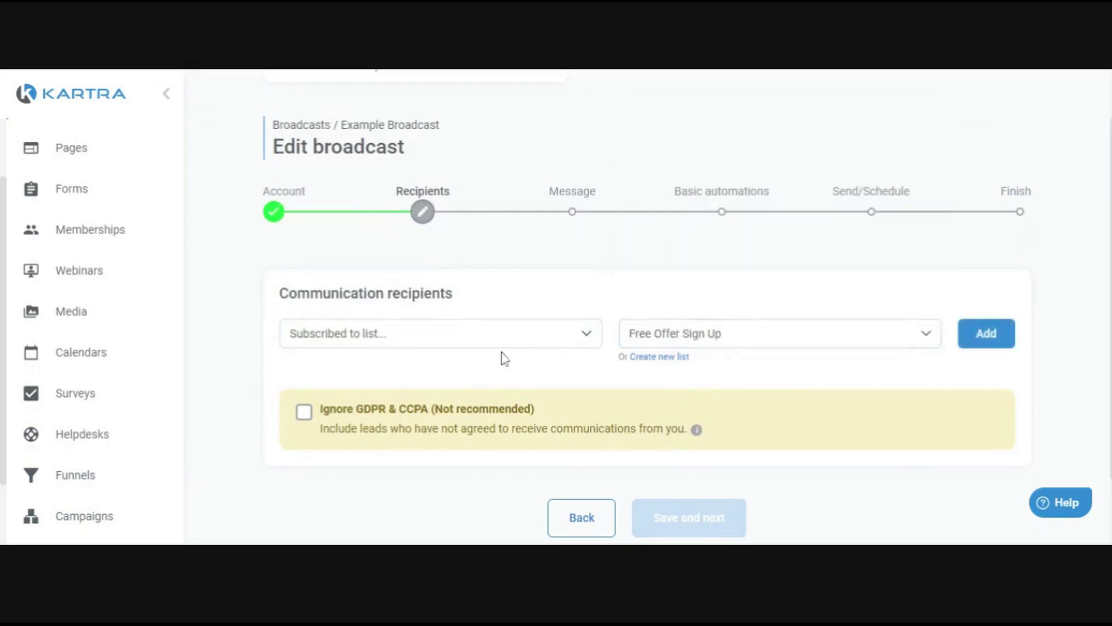
left_click(987, 336)
Step: Try the Has tag condition and the Or combining option, leaving And in place
left_click(403, 336)
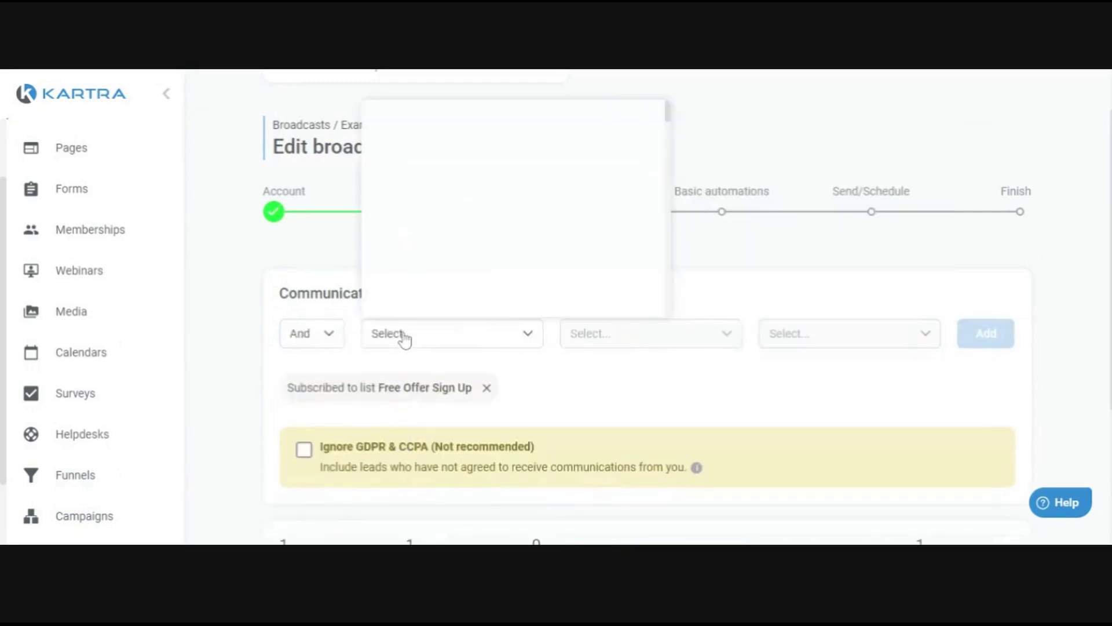
left_click(440, 252)
left_click(660, 337)
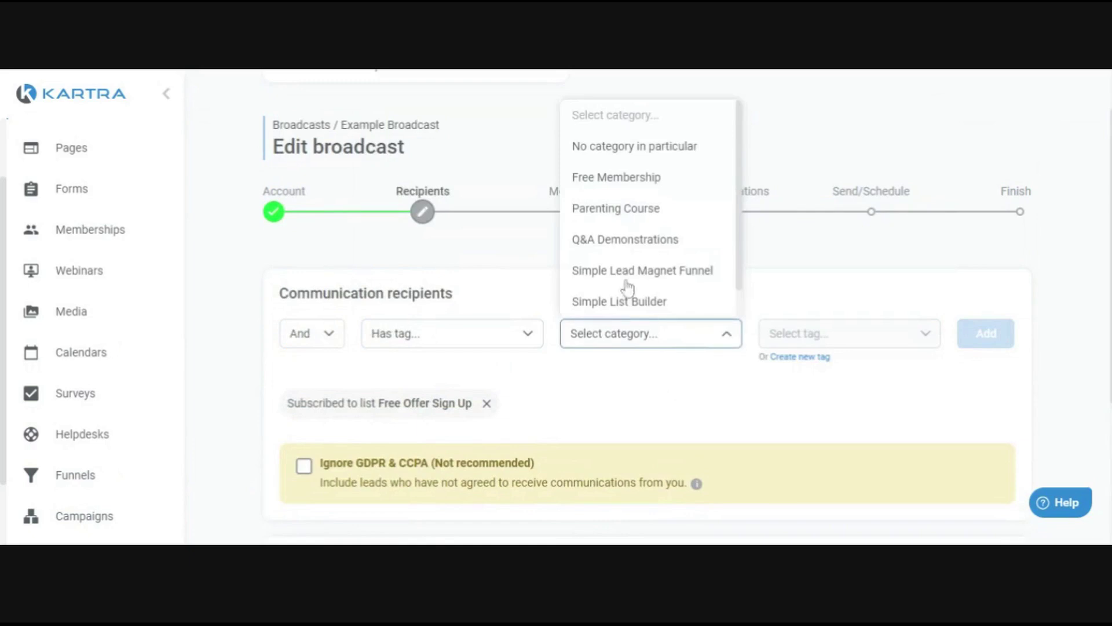
left_click(864, 277)
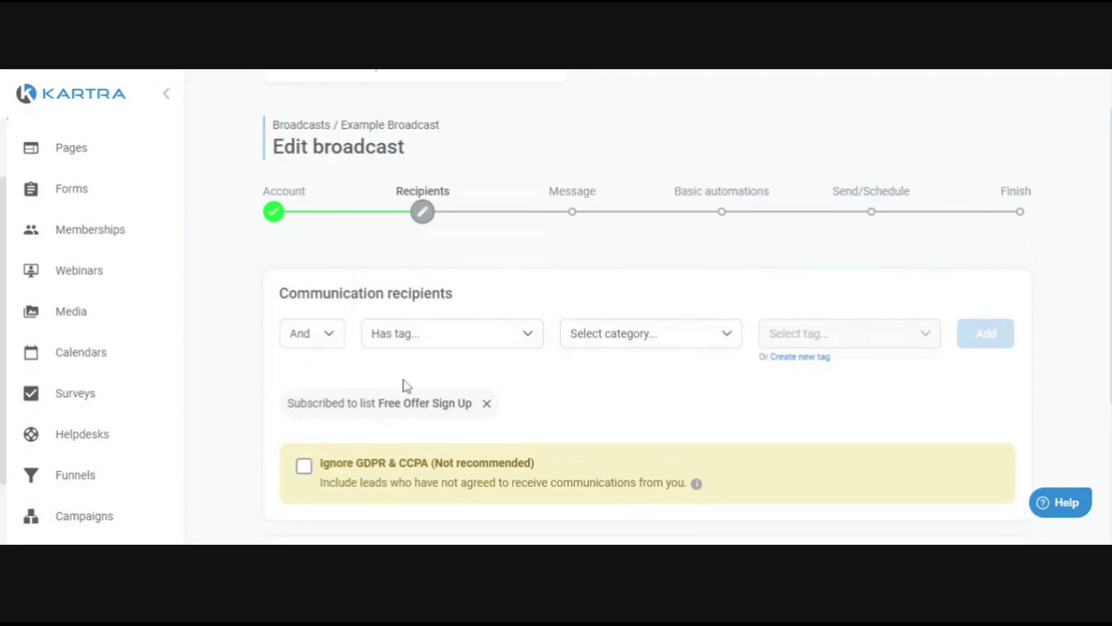
left_click(304, 338)
left_click(316, 395)
left_click(334, 339)
left_click(337, 377)
left_click(335, 340)
left_click(431, 377)
Step: Browse the available condition types, then delete the Free Offer Sign Up filter
left_click(450, 345)
scroll(466, 209, "down", 3)
scroll(463, 209, "down", 2)
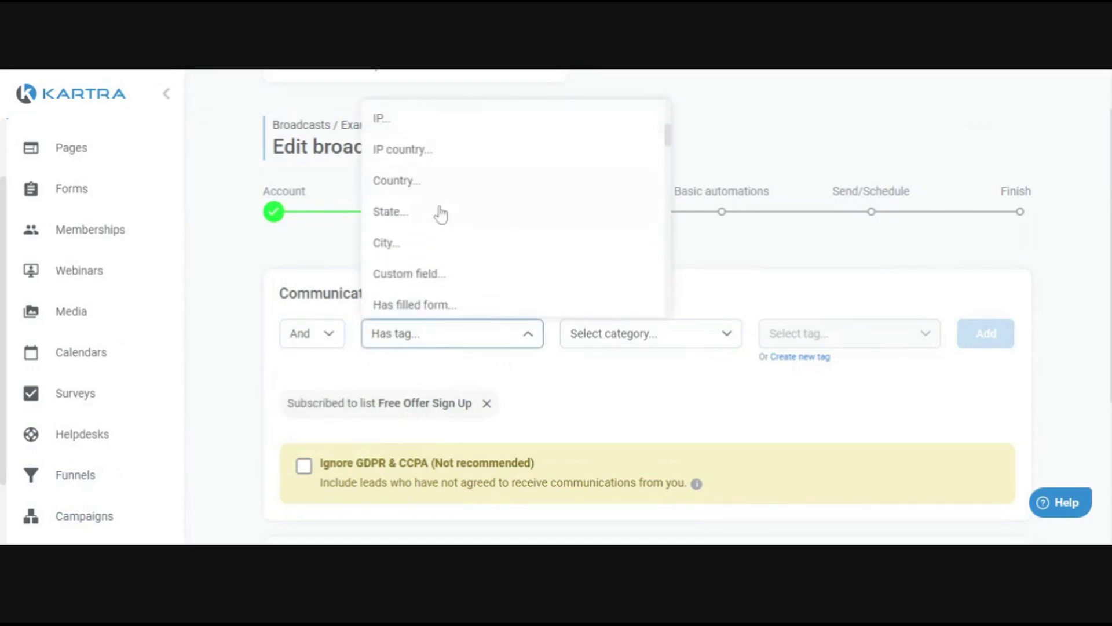
scroll(472, 203, "down", 2)
scroll(472, 210, "down", 6)
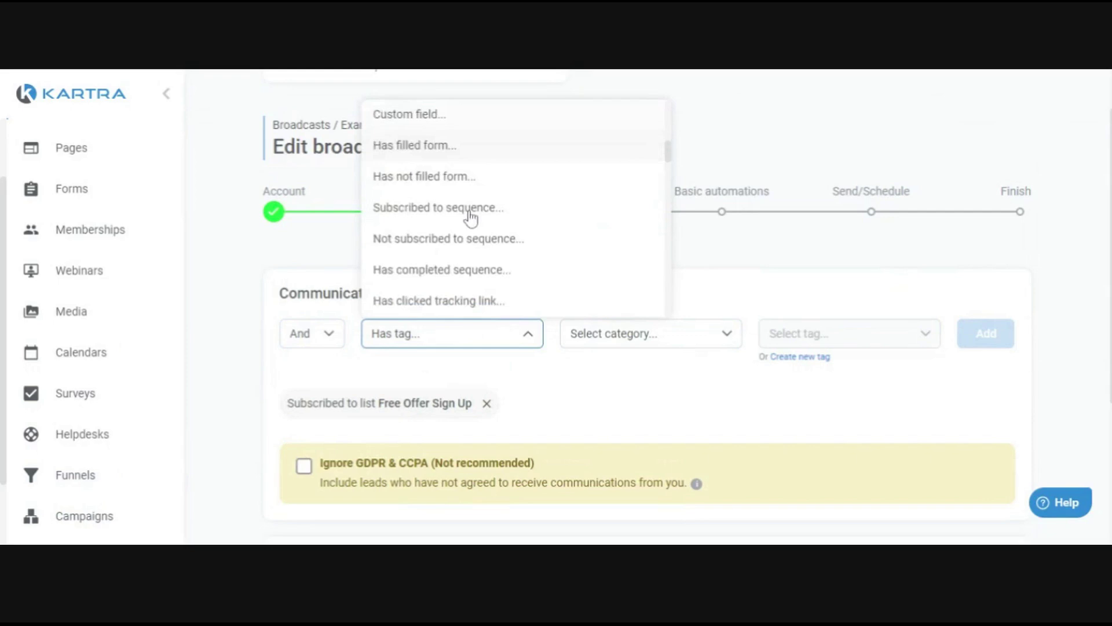
scroll(479, 226, "up", 3)
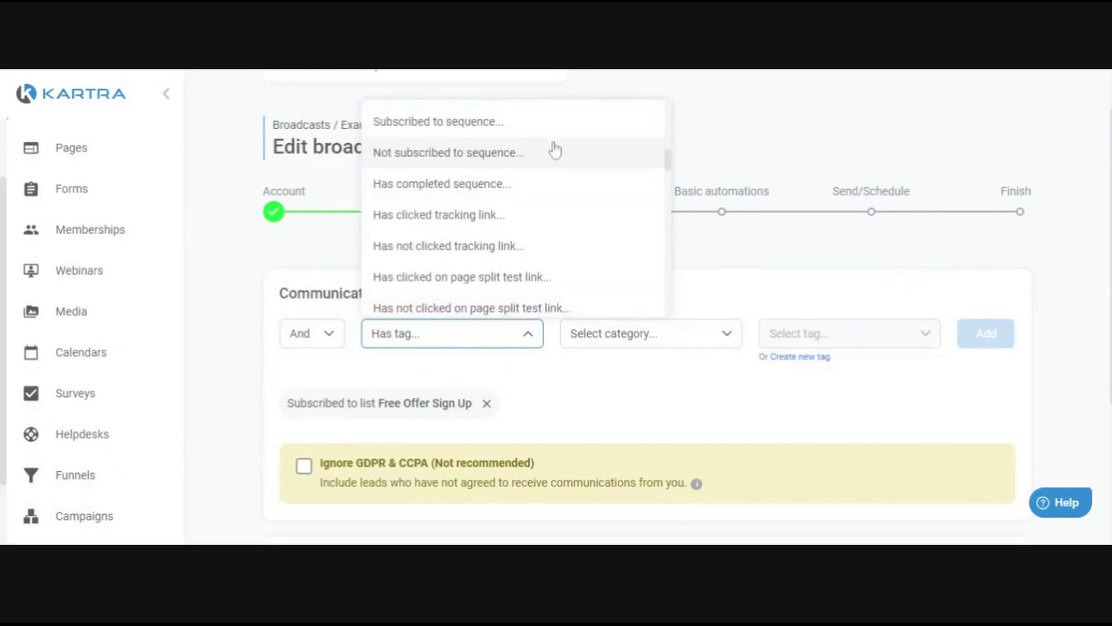
scroll(527, 168, "down", 5)
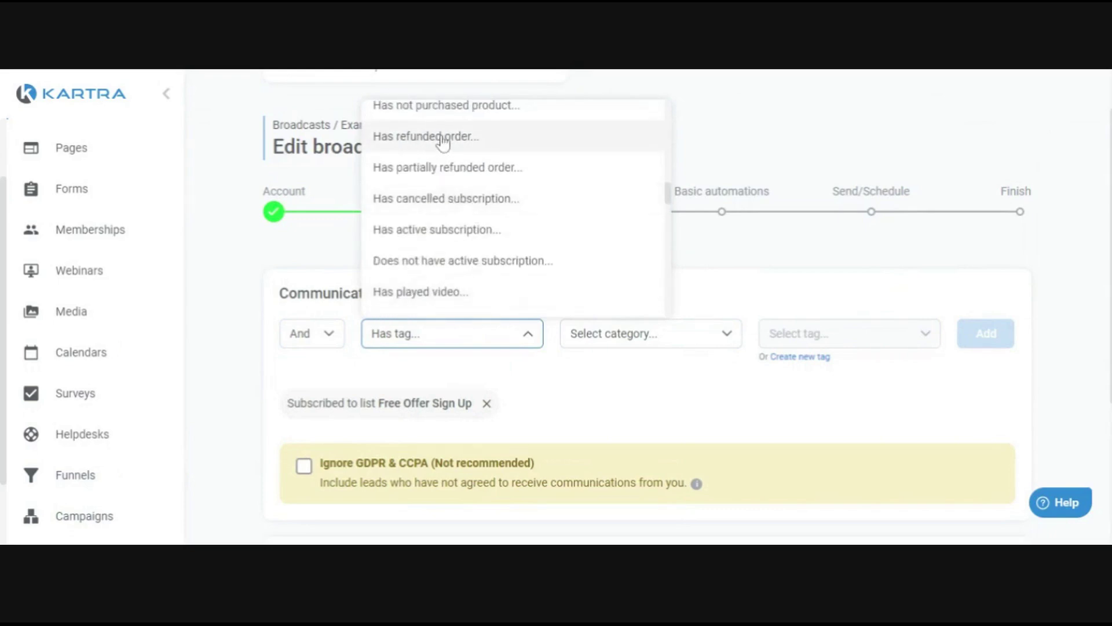
scroll(454, 174, "up", 3)
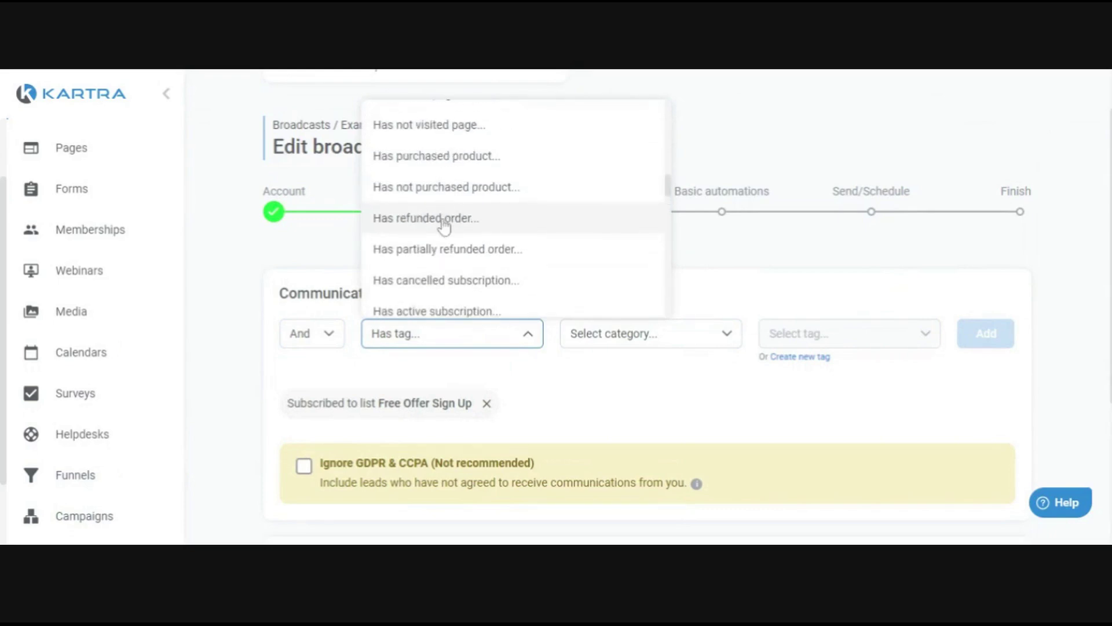
left_click(719, 284)
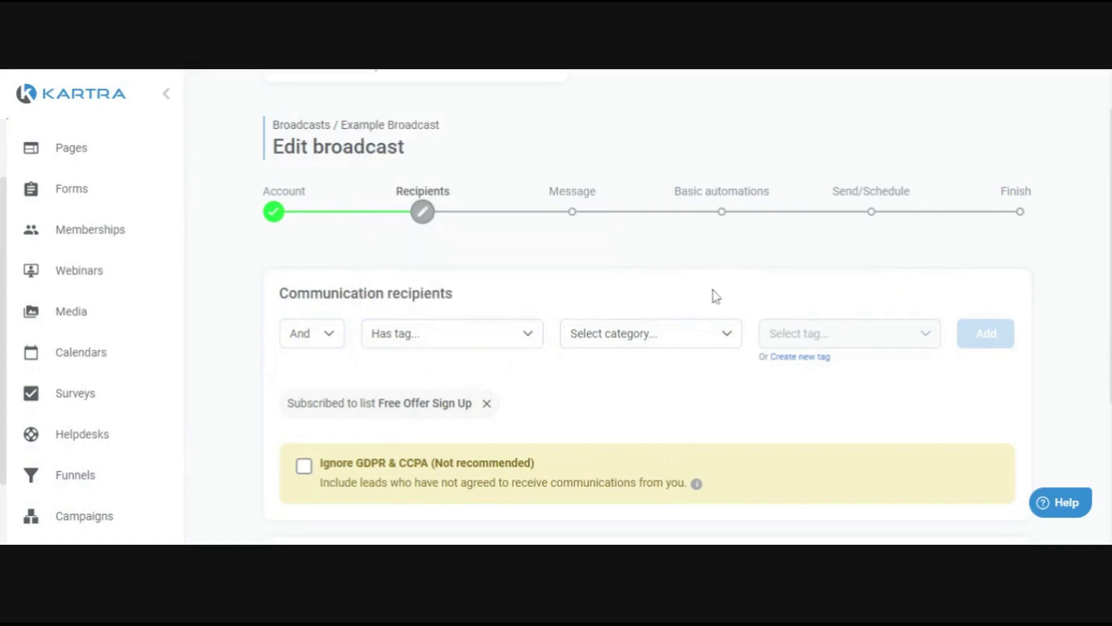
left_click(487, 403)
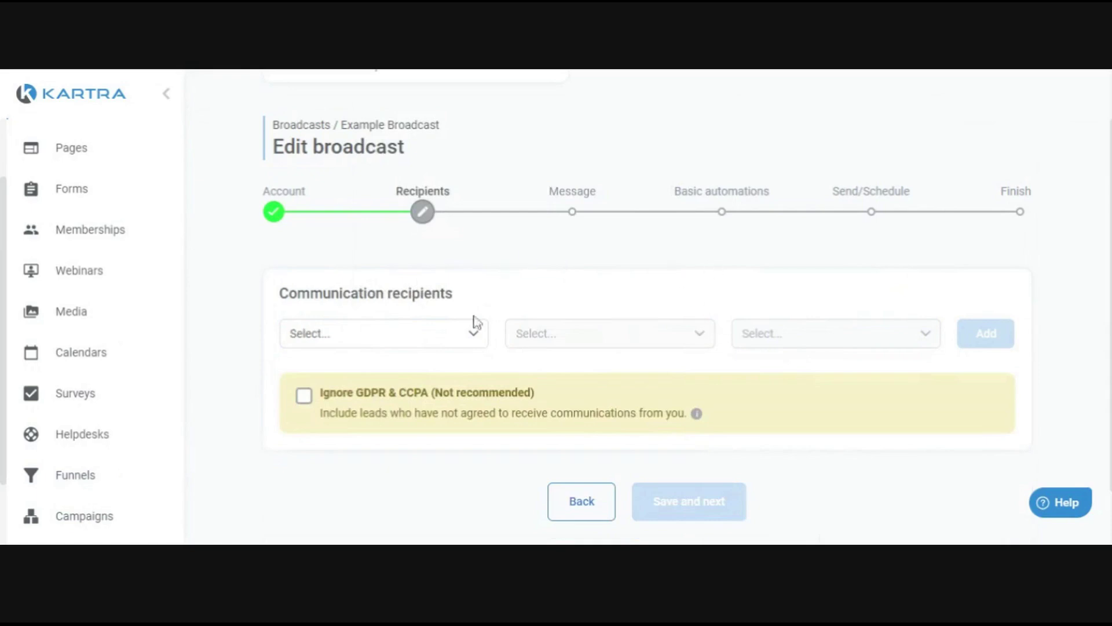
Step: Add a Subscribed to list filter for the Free Offer Sign Up list
left_click(469, 334)
scroll(406, 180, "up", 10)
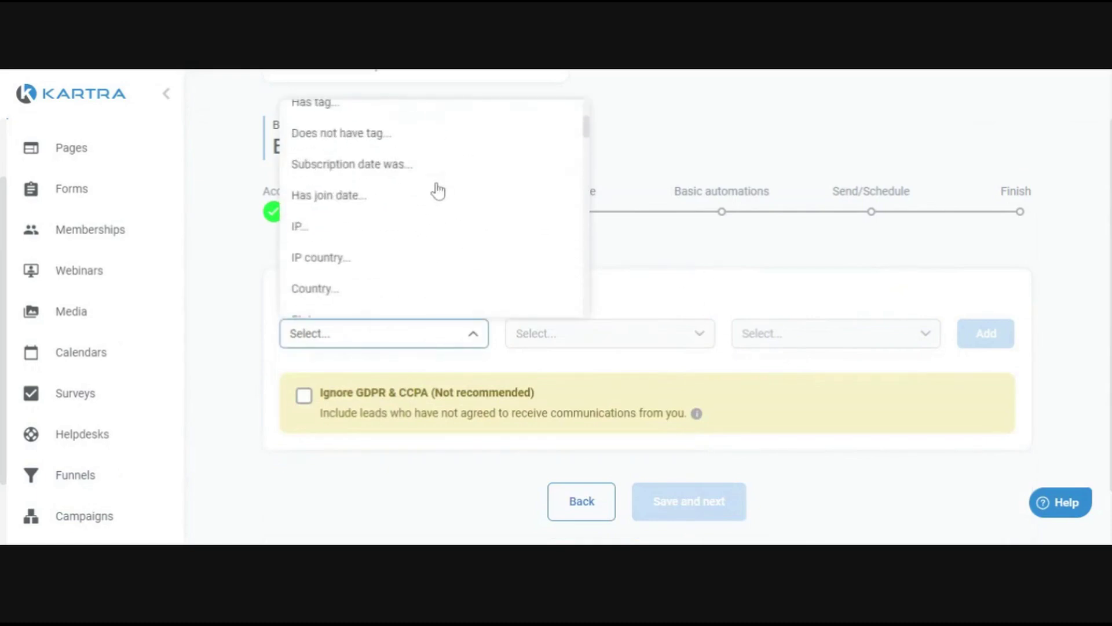
scroll(365, 232, "up", 3)
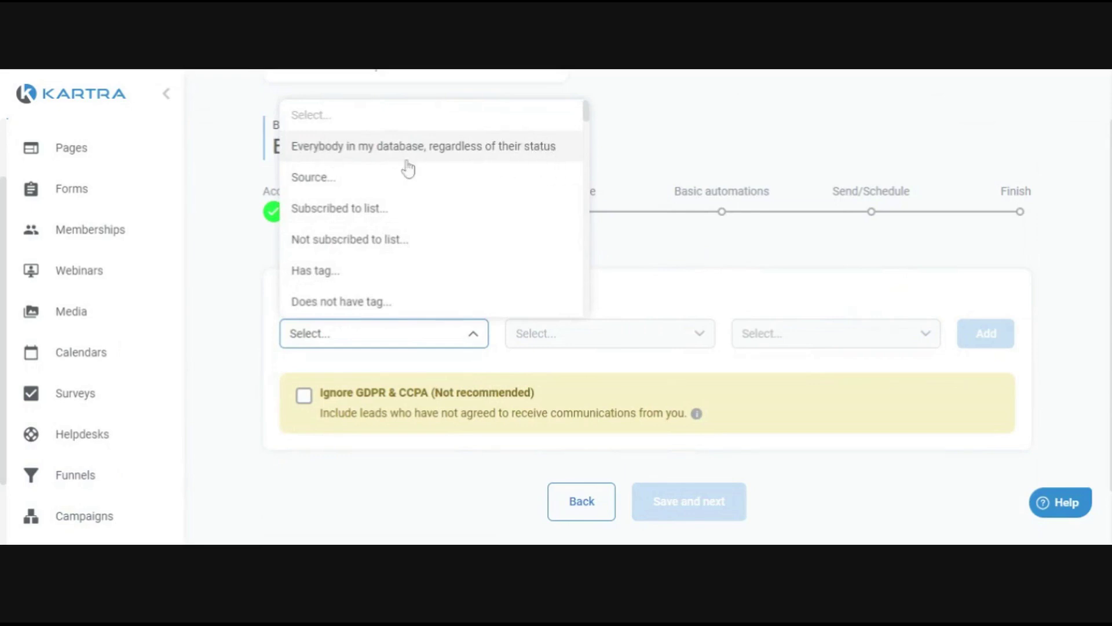
left_click(377, 210)
left_click(678, 342)
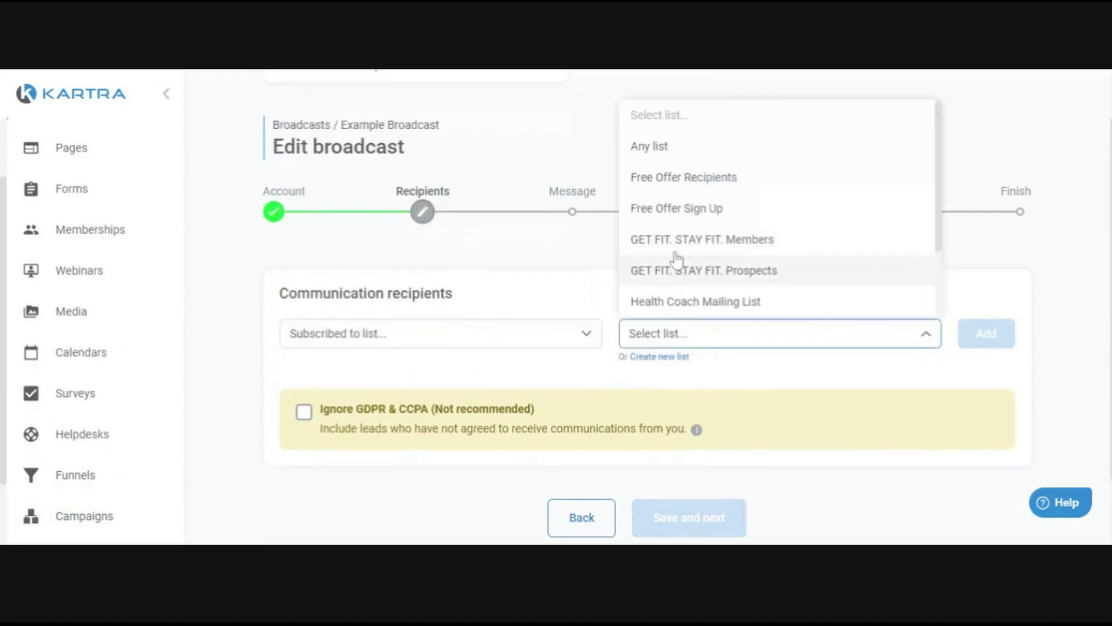
left_click(681, 213)
left_click(985, 339)
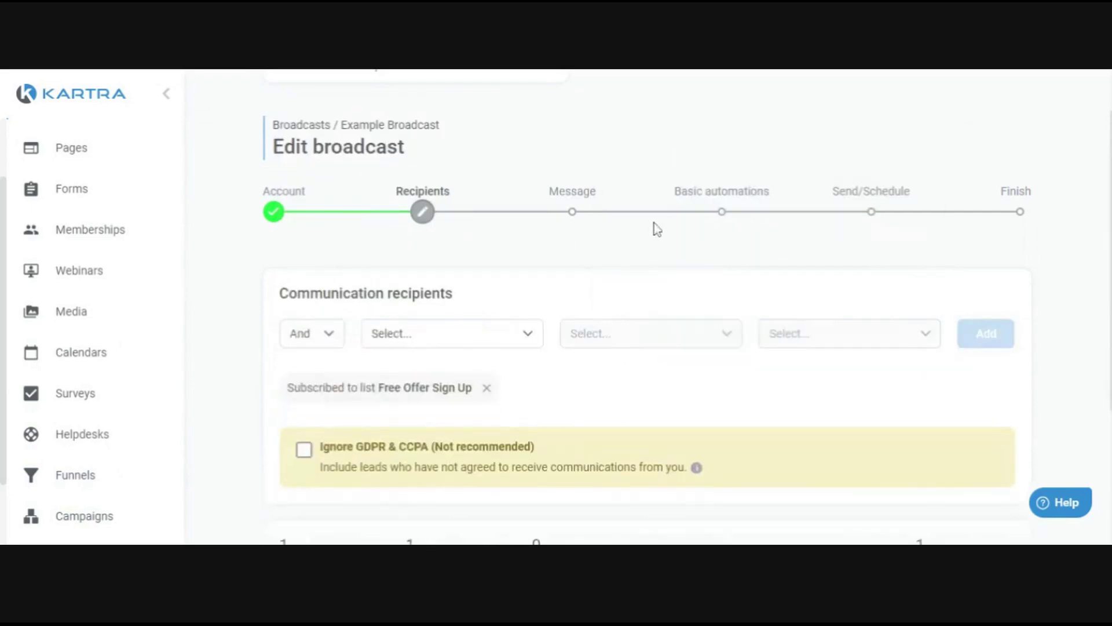
Step: Review the counts: 1 lead selected, emails filled in, blocked, 1 total to send
scroll(656, 228, "down", 4)
left_click_drag(307, 343, 280, 343)
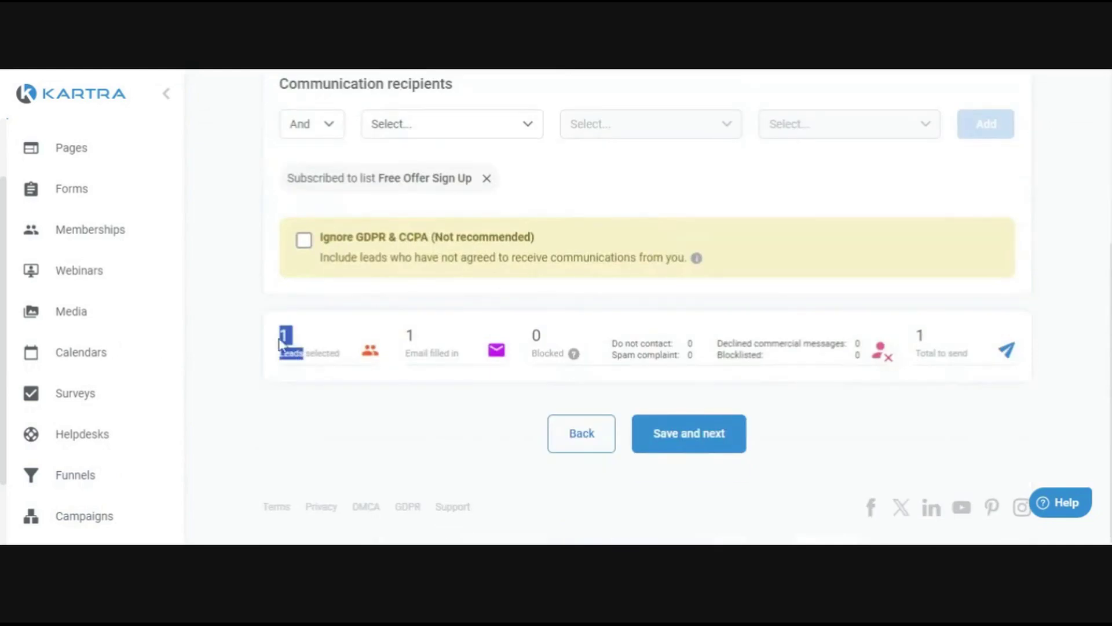
mouse_move(405, 336)
left_mouse_down()
mouse_move(437, 343)
mouse_move(420, 346)
left_mouse_up()
scroll(459, 312, "up", 2)
left_click_drag(315, 418, 278, 423)
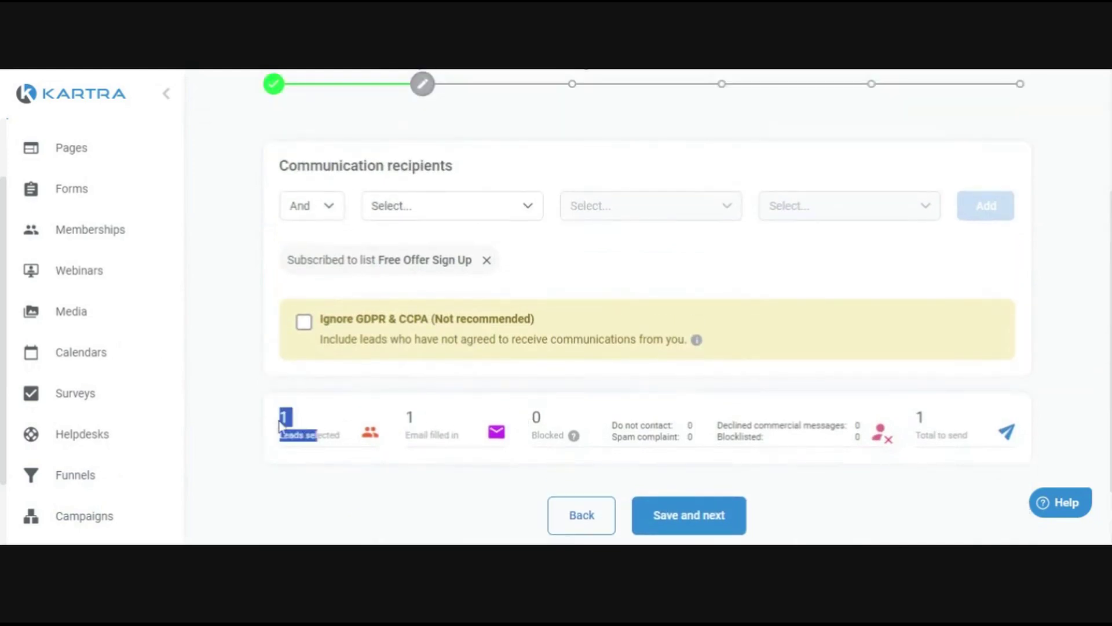
left_click_drag(425, 421, 438, 435)
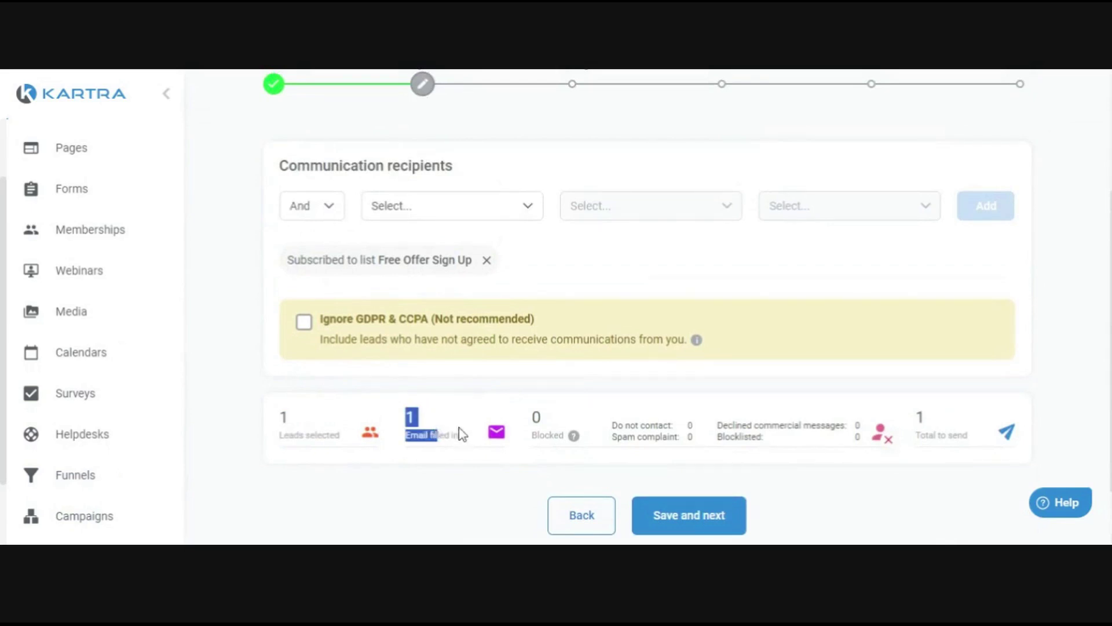
left_click_drag(530, 416, 561, 438)
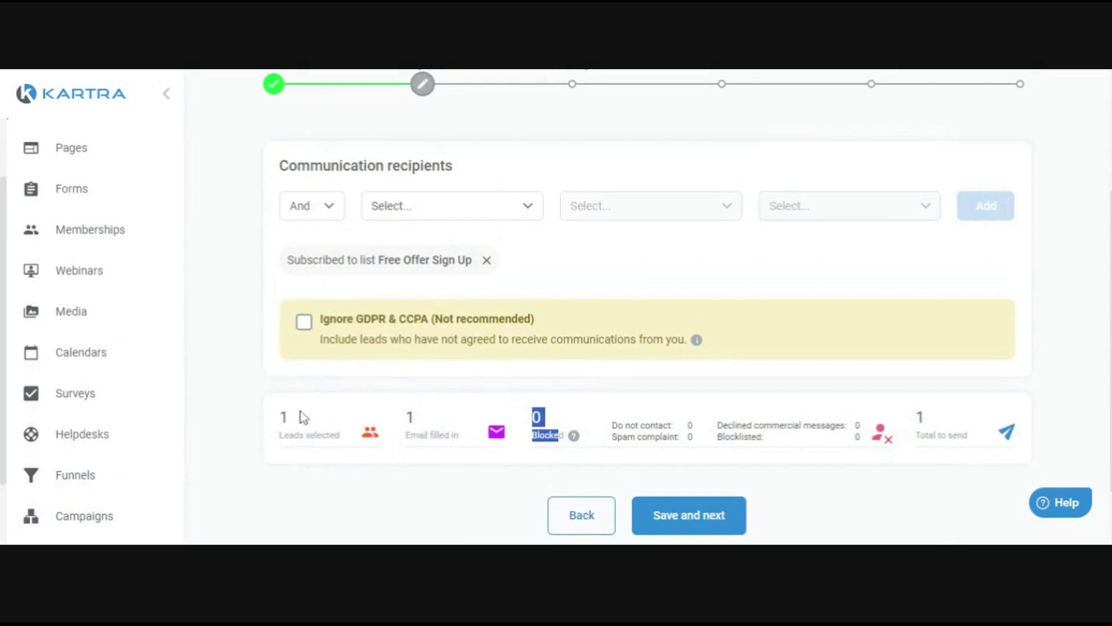
Step: Replace the list filter with 'Everybody in my database, regardless of their status'
left_click(324, 206)
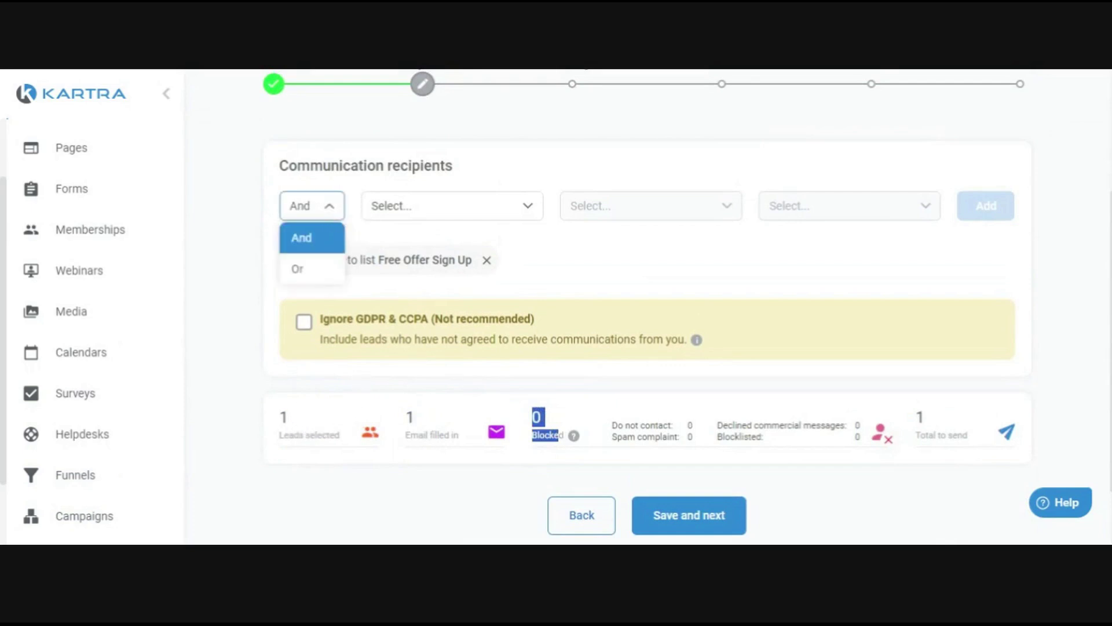
left_click(486, 260)
left_click(360, 272)
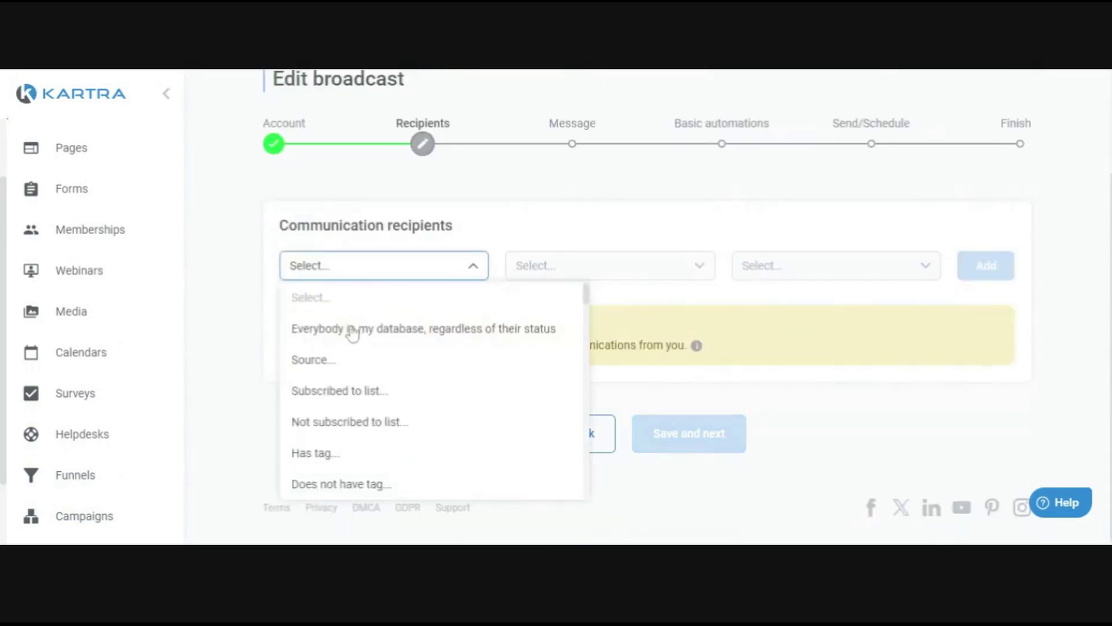
left_click(355, 330)
left_click(986, 266)
Step: Review the stats: 31 leads selected, 8 blocked, 23 total to send
scroll(550, 220, "down", 5)
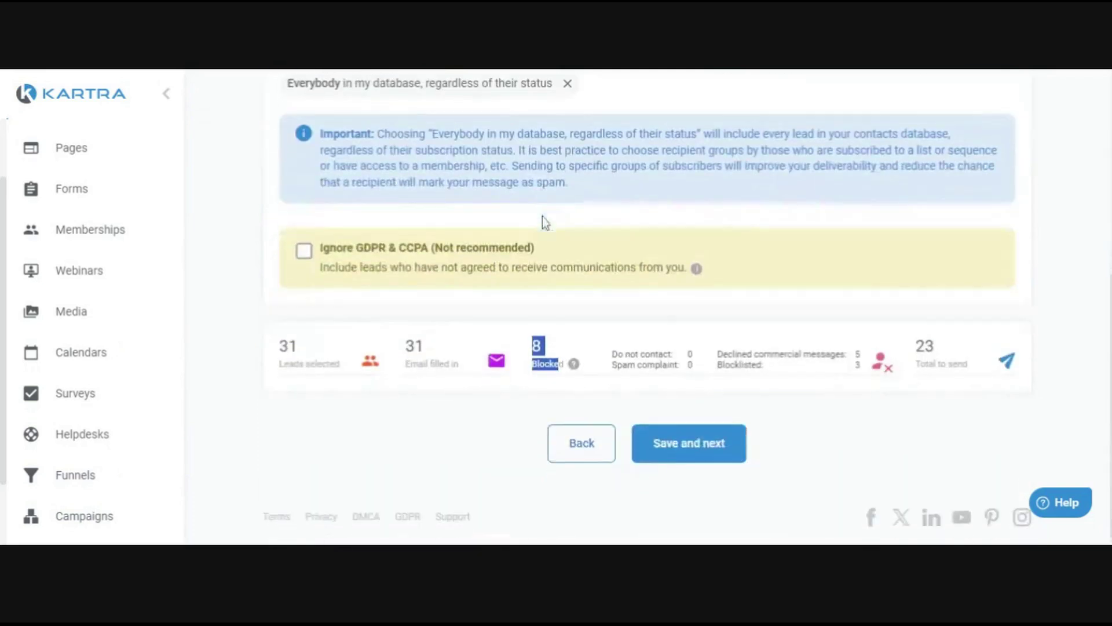
double_click(288, 337)
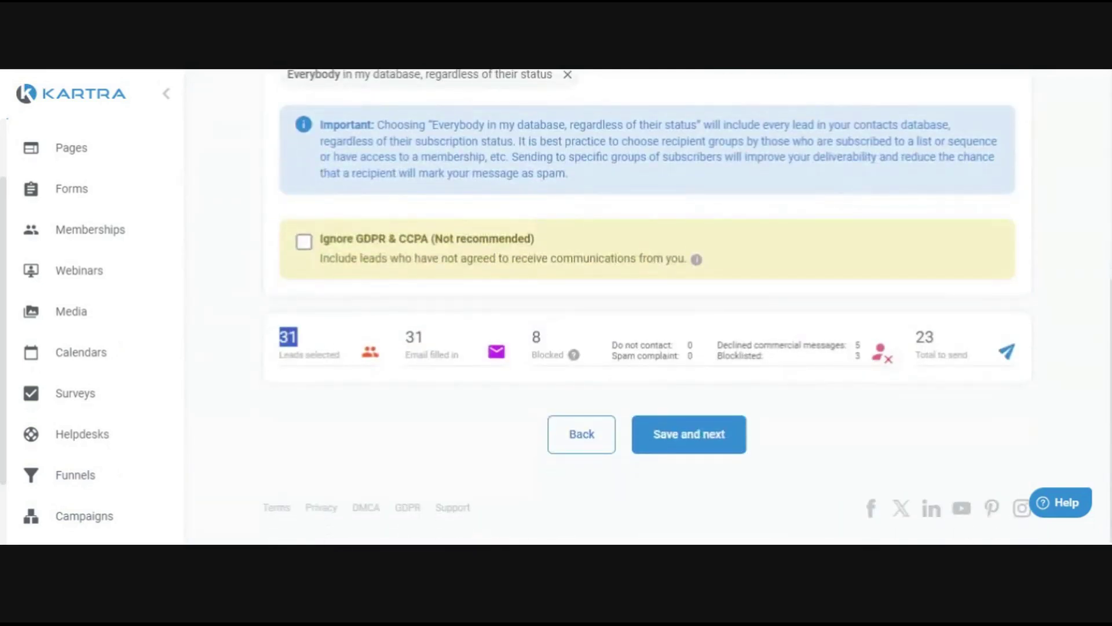
double_click(536, 338)
left_click_drag(915, 333, 948, 354)
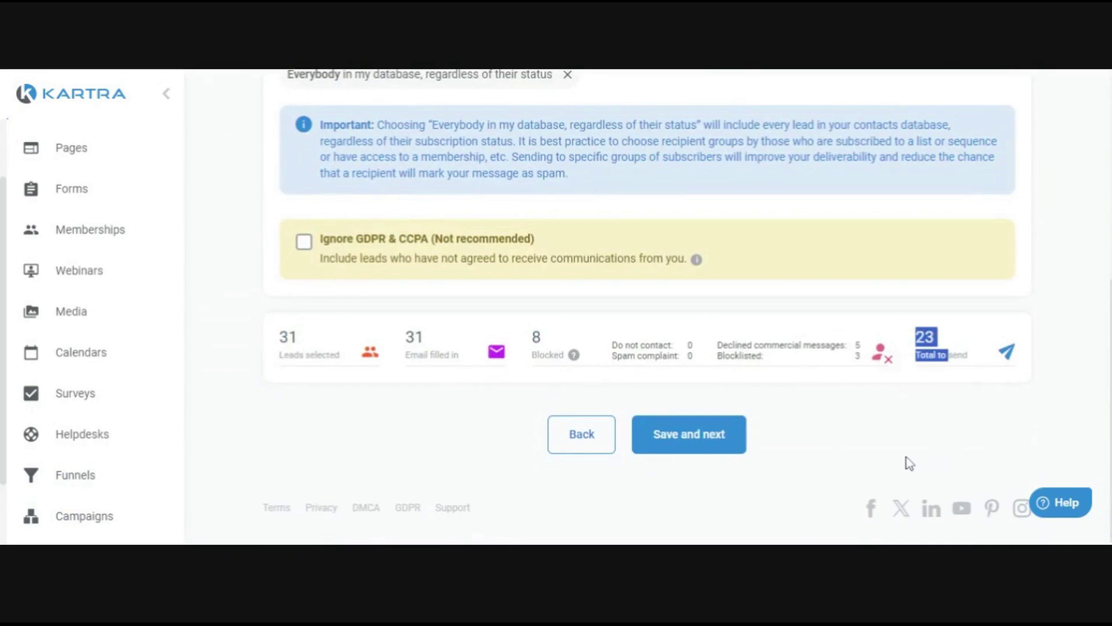
left_click_drag(759, 345, 764, 356)
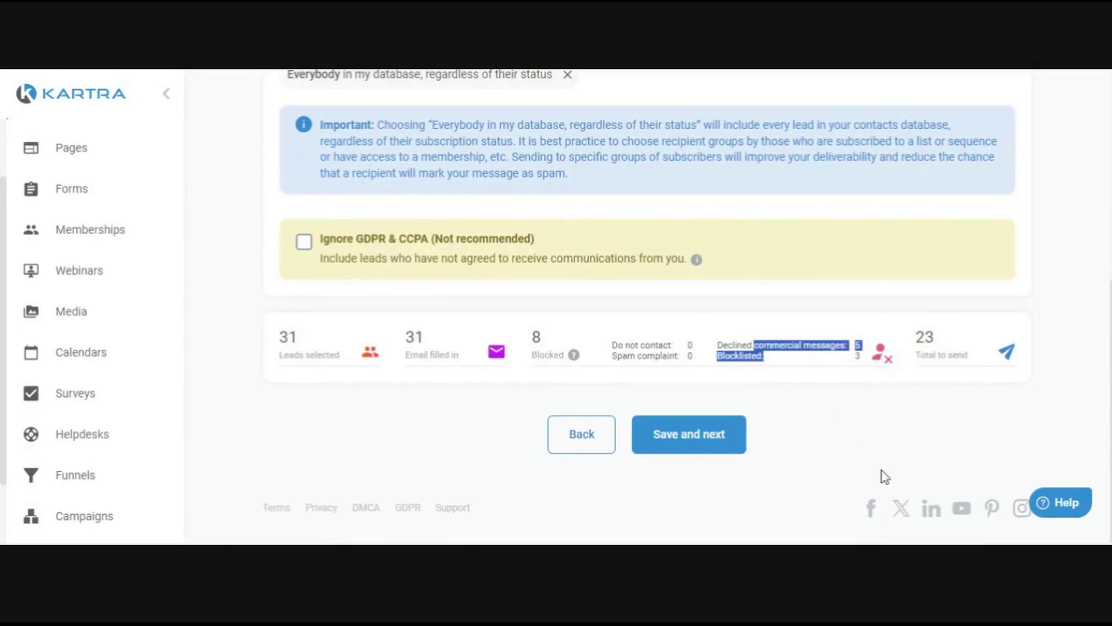
double_click(925, 337)
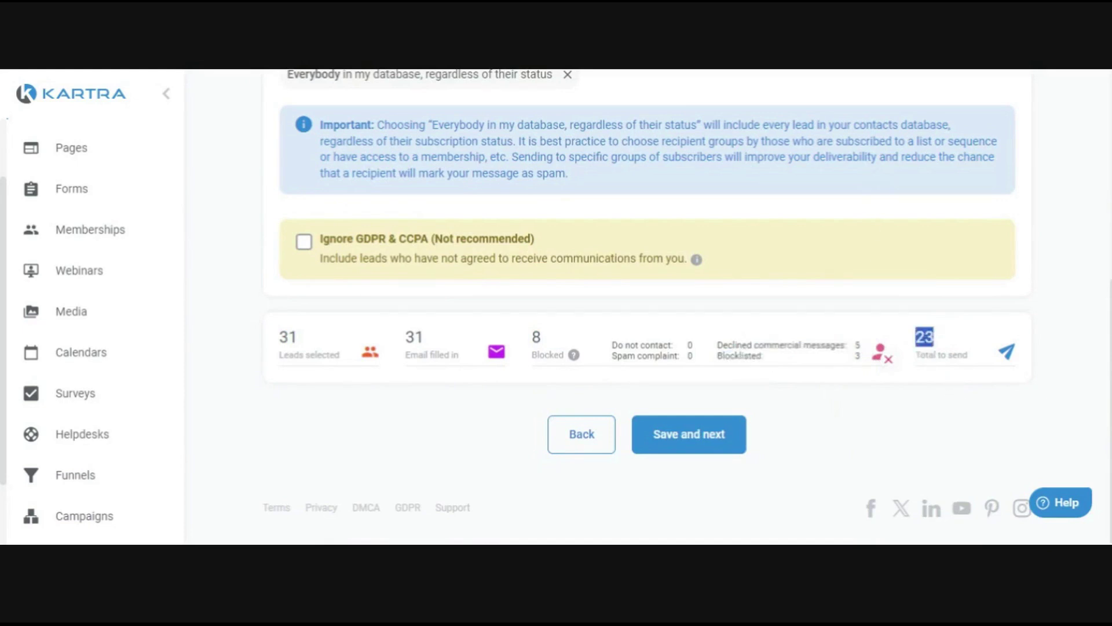
left_click_drag(924, 337, 970, 369)
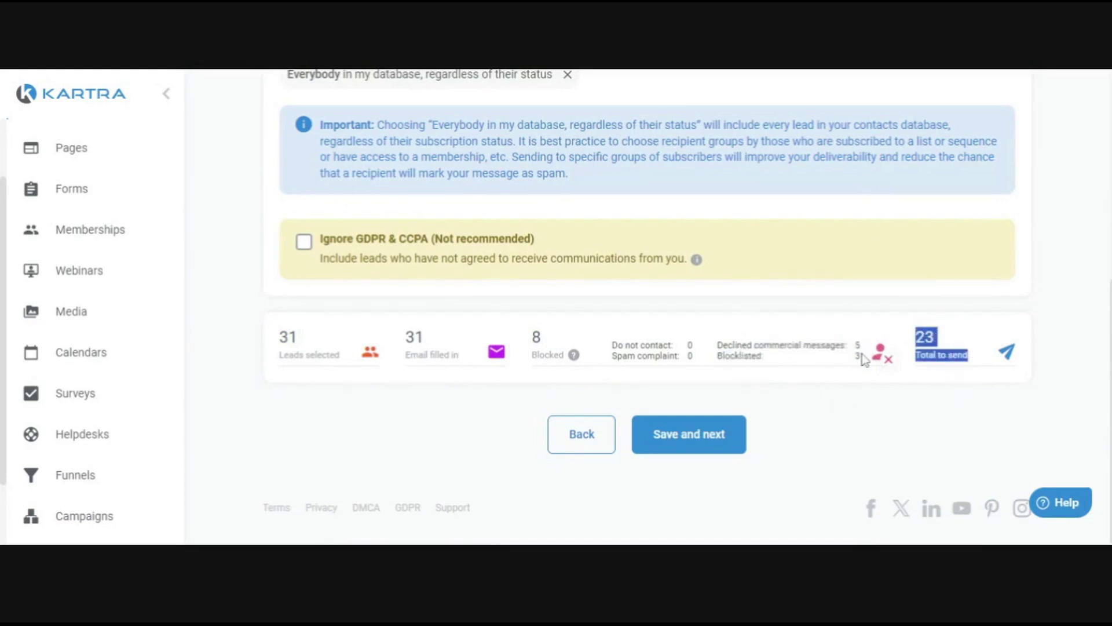
Step: Note the not-recommended GDPR & CCPA warning, then save and advance to the Message step
scroll(776, 404, "up", 5)
scroll(785, 370, "down", 3)
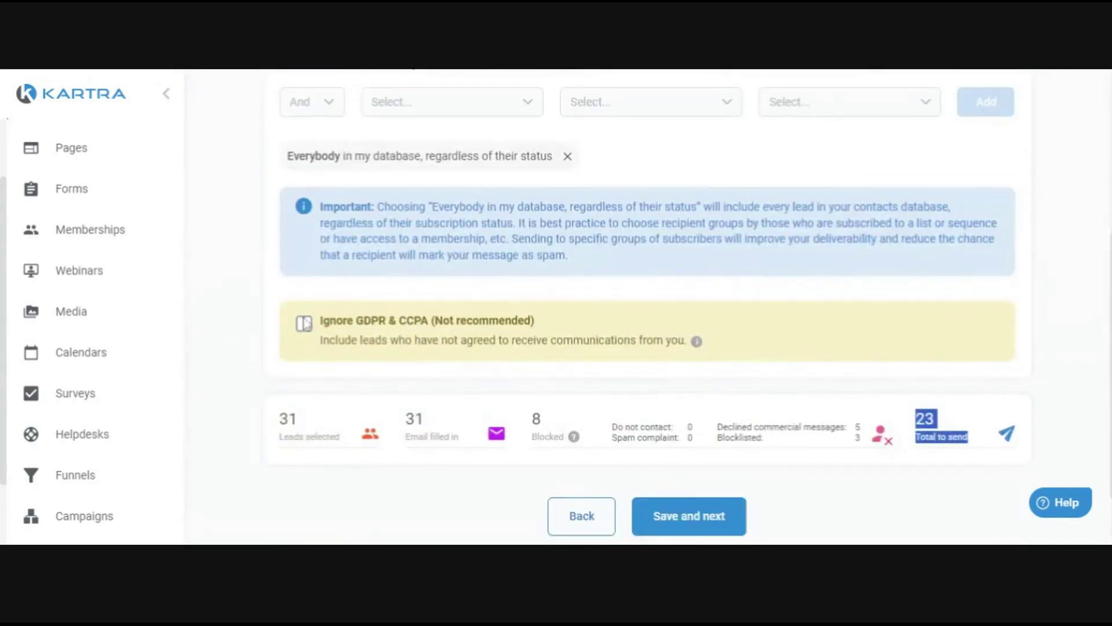
left_click_drag(320, 322, 430, 322)
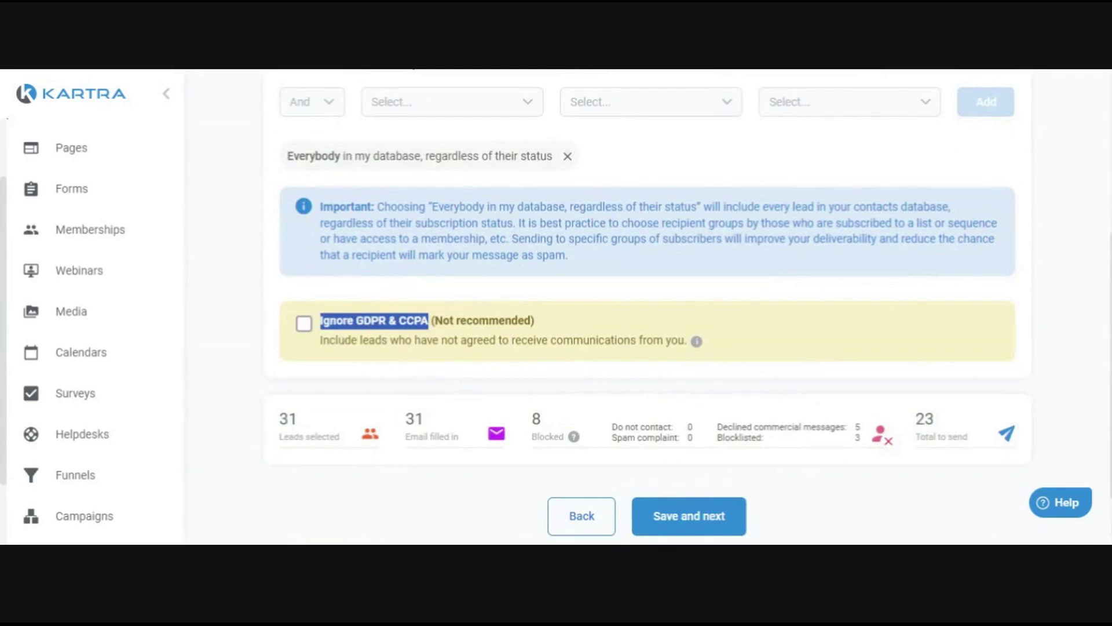
double_click(371, 320)
double_click(414, 321)
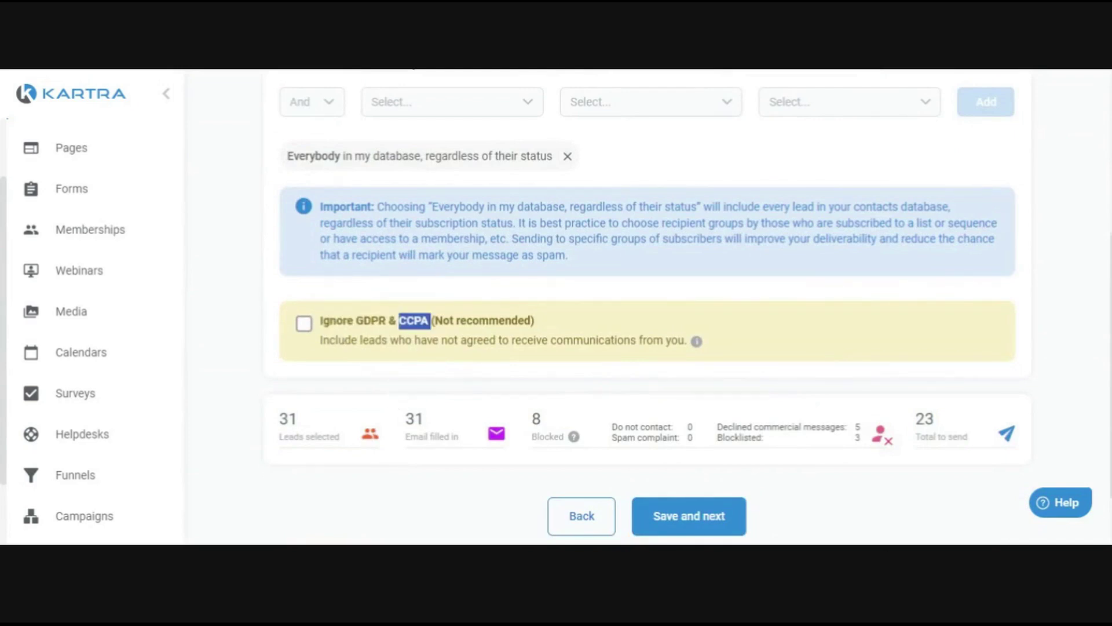
left_click(422, 350)
left_click_drag(321, 321, 551, 328)
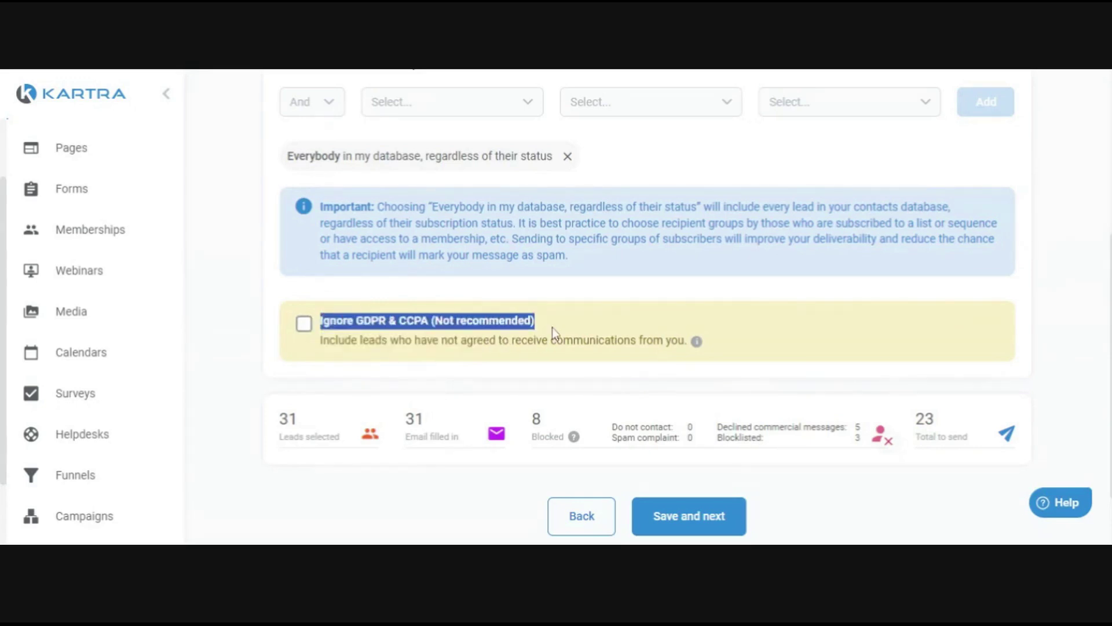
left_click(739, 364)
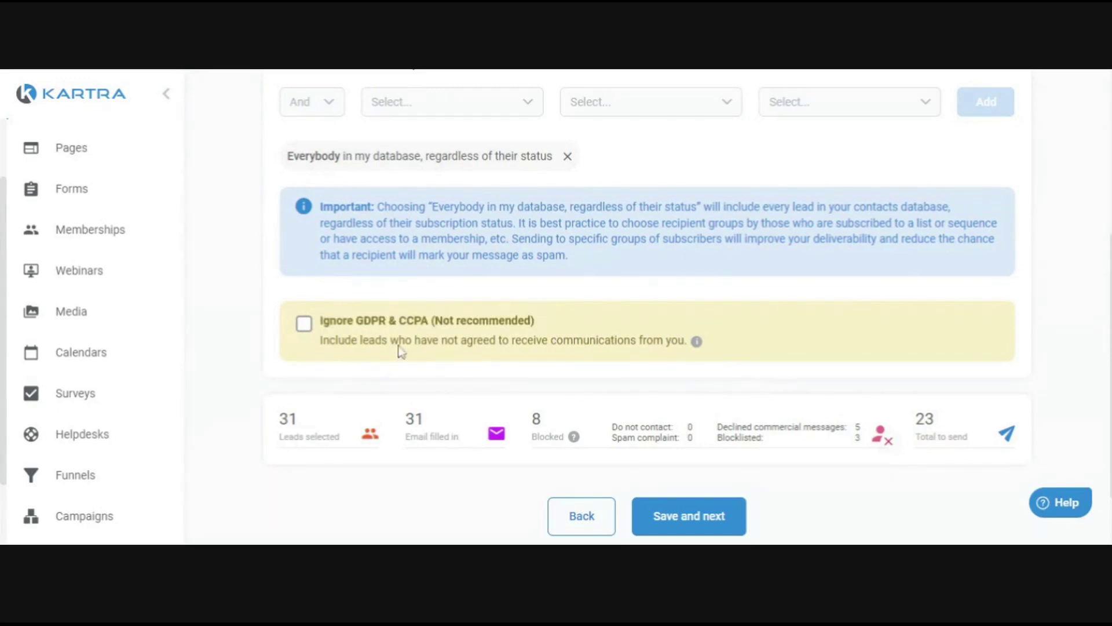
scroll(609, 281, "down", 2)
scroll(459, 217, "up", 3)
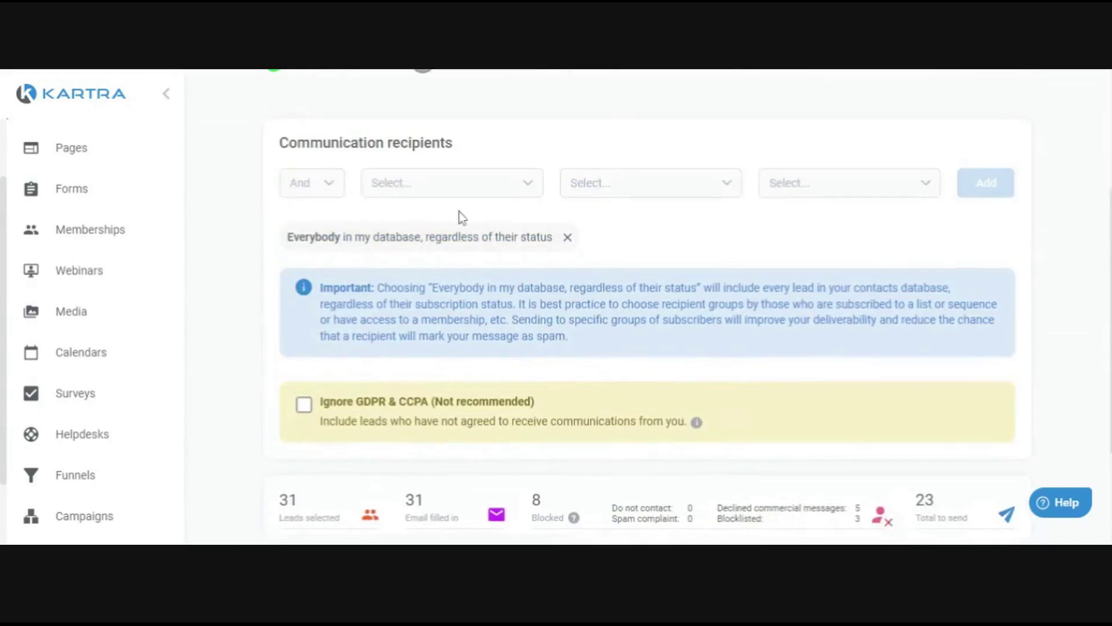
scroll(759, 362, "down", 3)
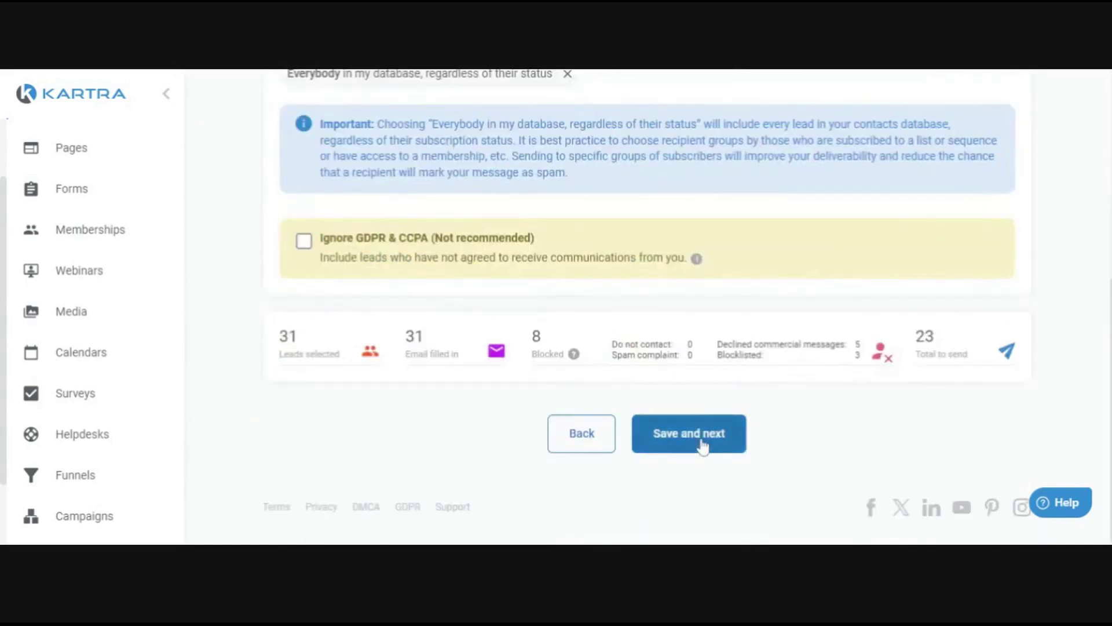
left_click(702, 443)
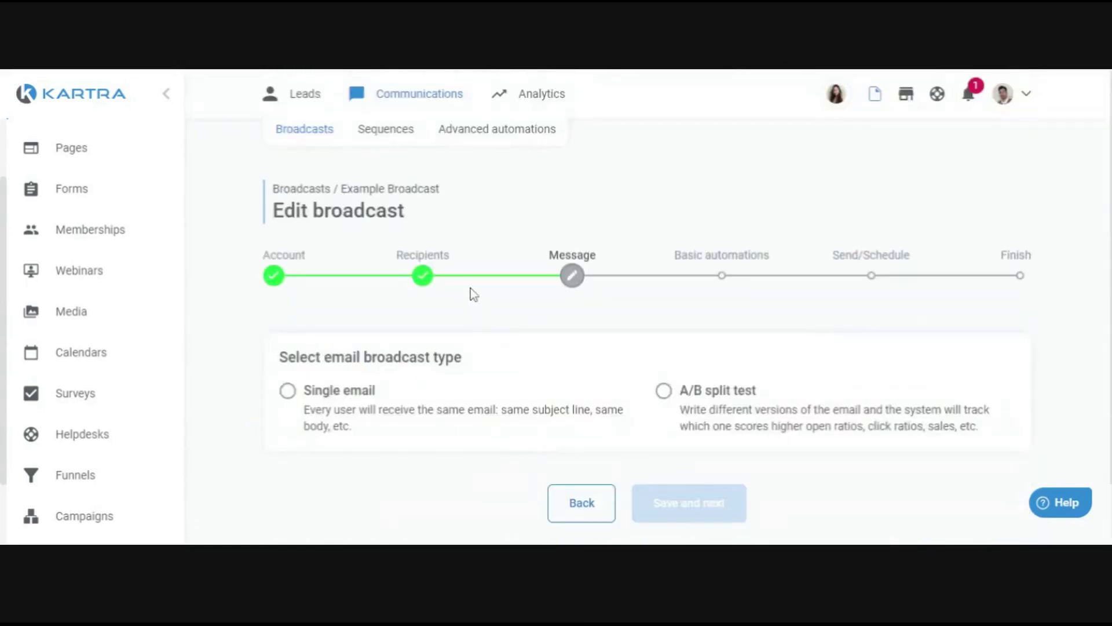
Step: Choose Single email as the broadcast type to show the empty subject, preview and body fields
scroll(470, 292, "down", 1)
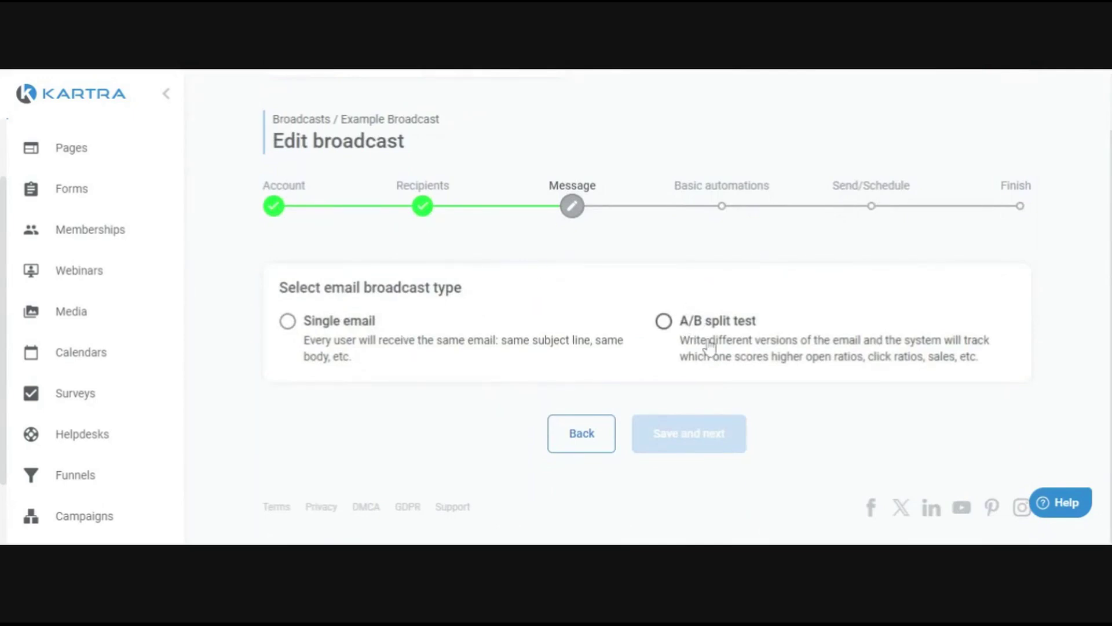
left_click(373, 346)
scroll(638, 336, "down", 10)
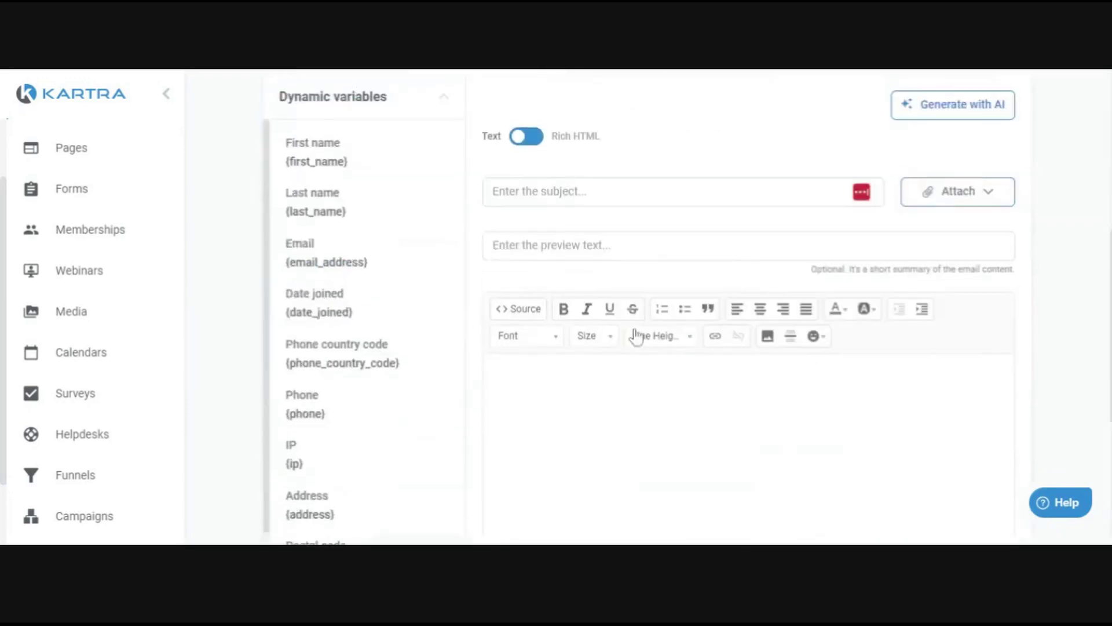
scroll(623, 248, "up", 10)
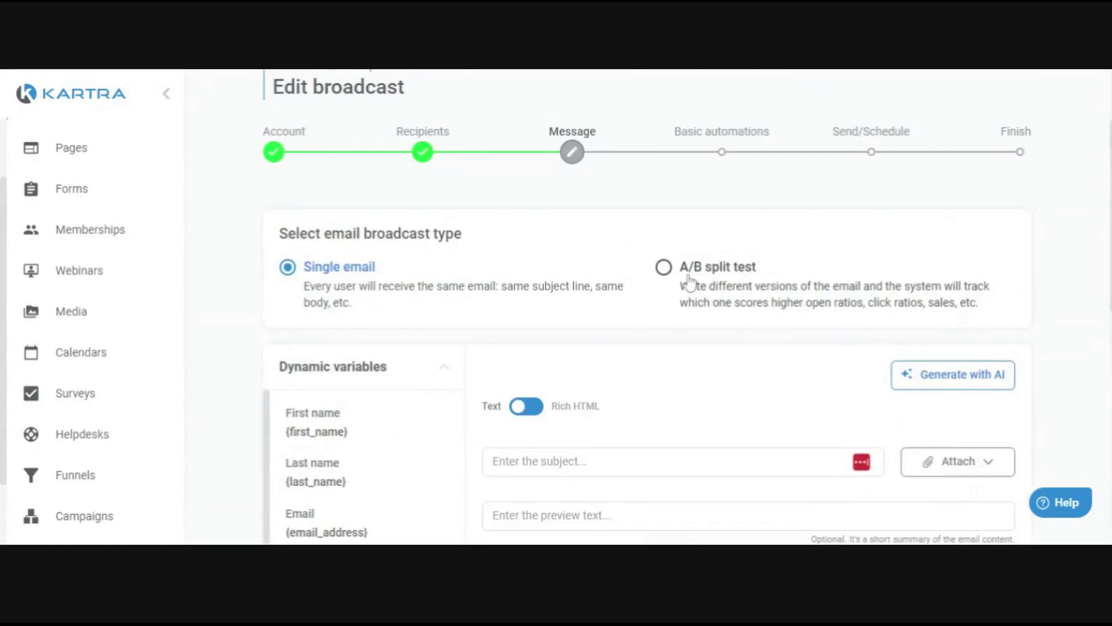
Step: Switch the broadcast type to A/B split test, showing Versions A and B
left_click(665, 269)
scroll(638, 335, "down", 4)
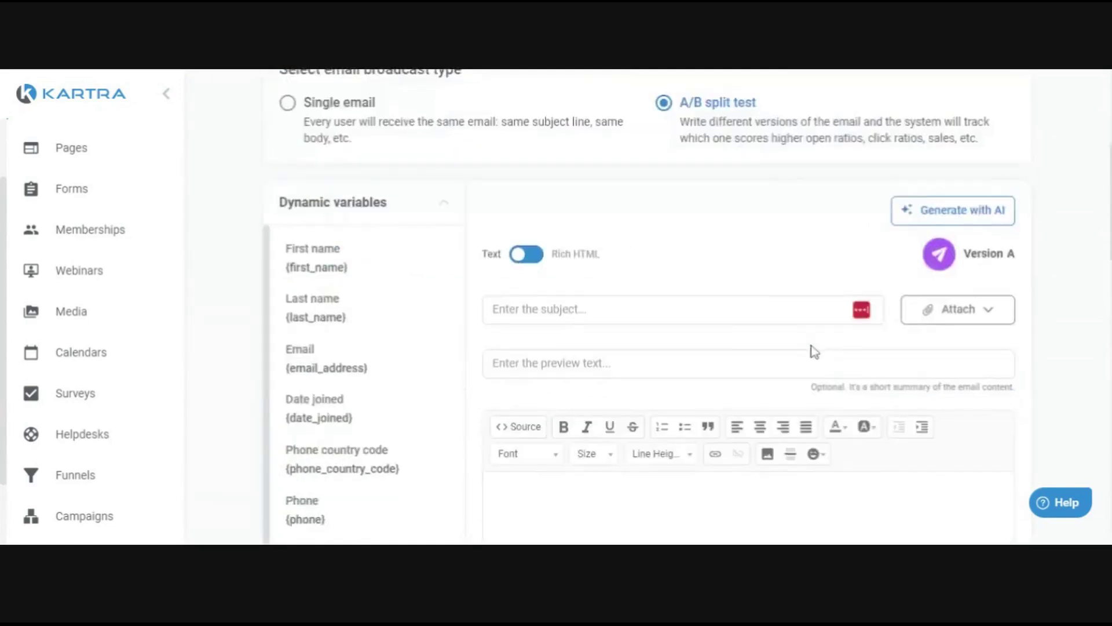
left_click_drag(962, 173, 991, 186)
scroll(921, 198, "down", 15)
scroll(922, 199, "up", 4)
scroll(757, 393, "down", 6)
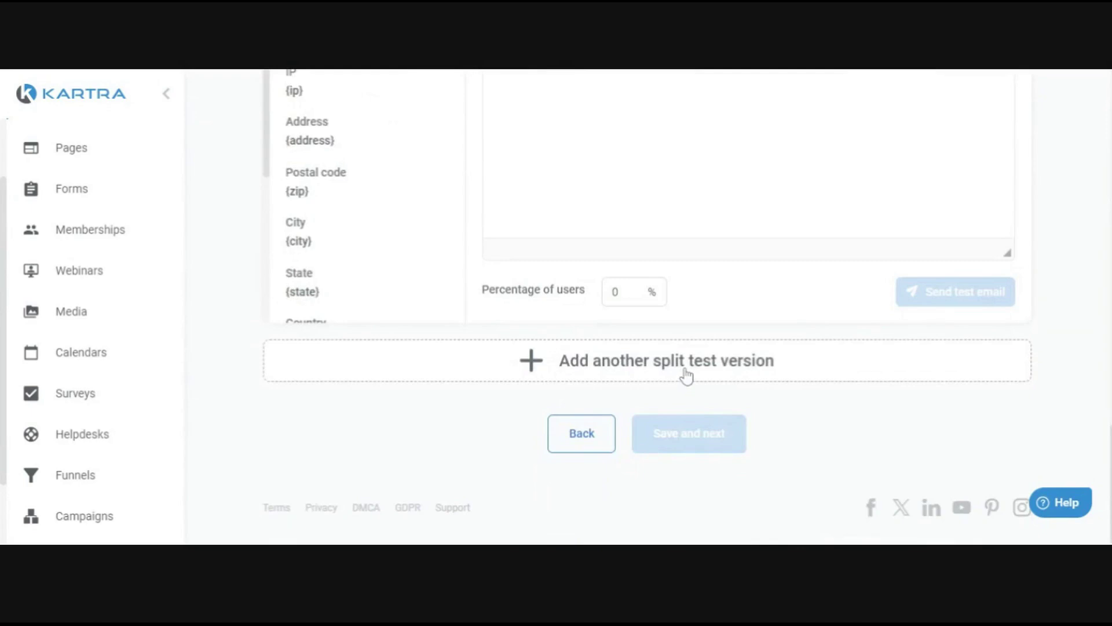
Step: Add a third split test version, Version C
left_click(678, 343)
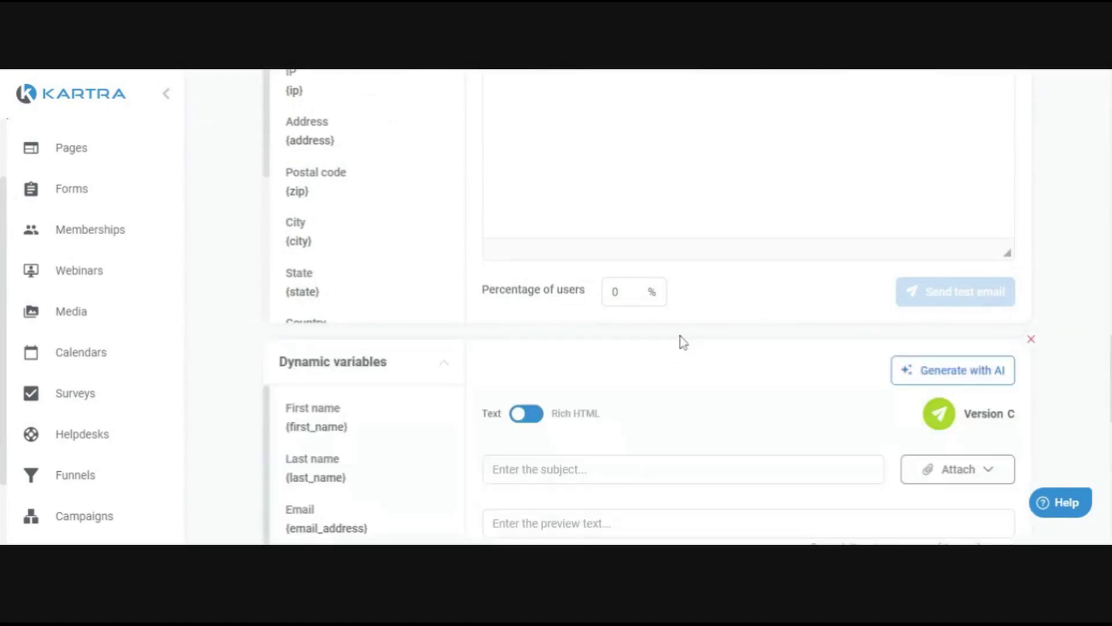
scroll(684, 343, "down", 1)
scroll(1001, 275, "down", 5)
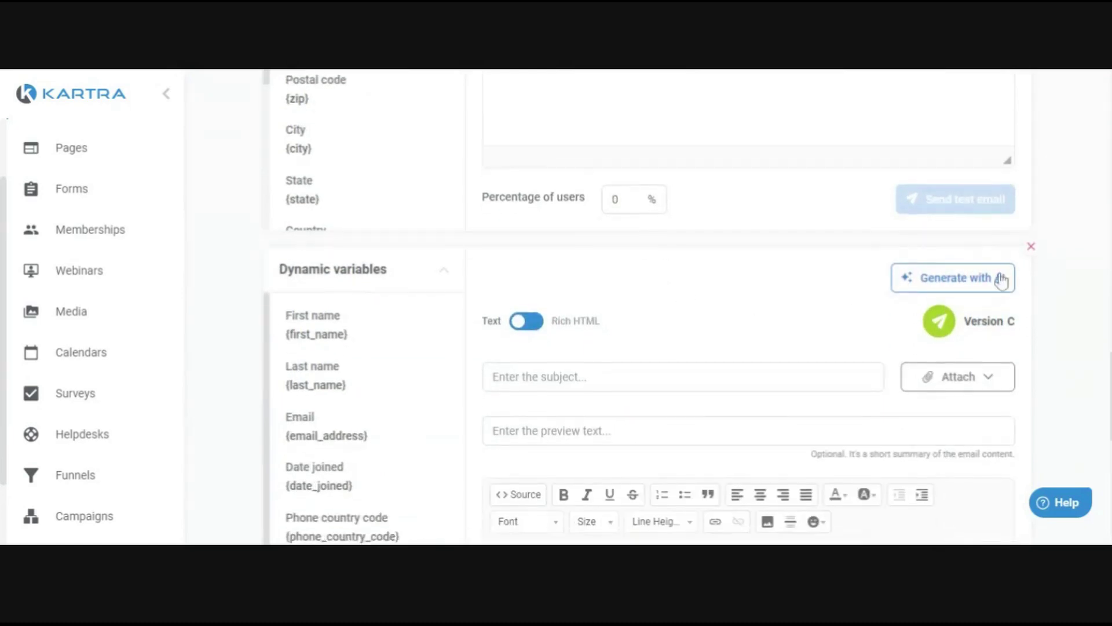
scroll(911, 316, "down", 2)
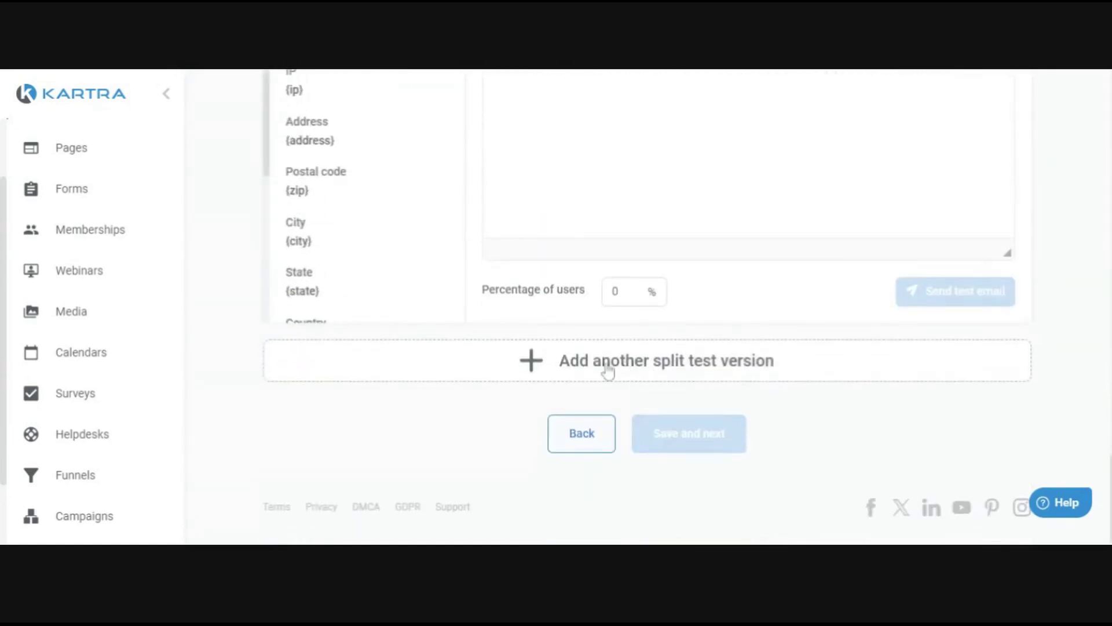
scroll(792, 317, "up", 1)
scroll(792, 317, "up", 5)
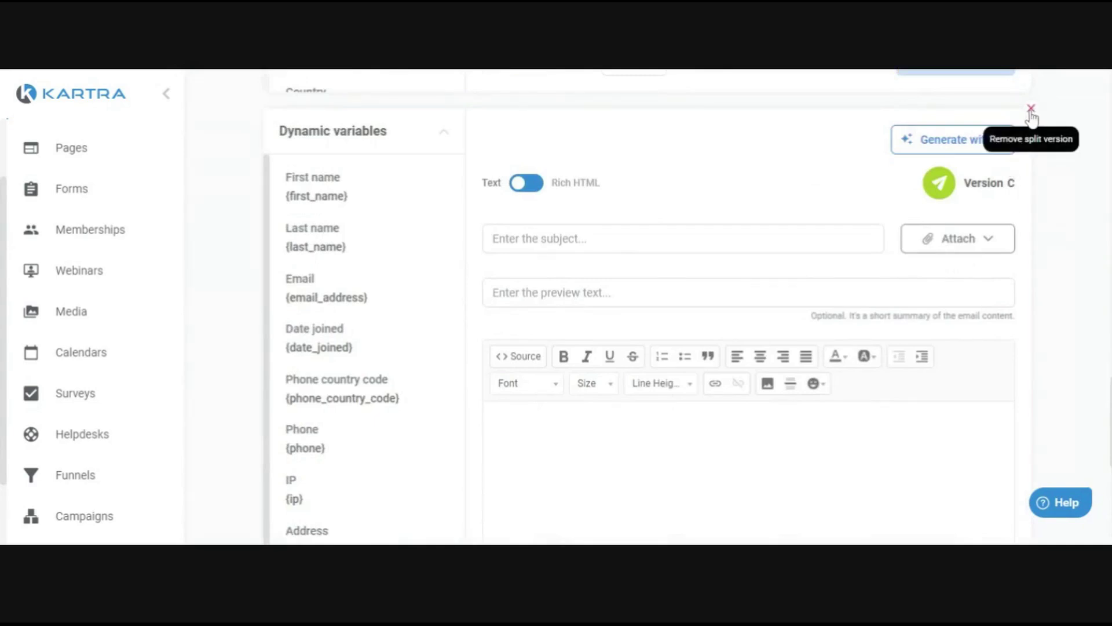
Step: Remove Version C so only Versions A and B remain
left_click(1031, 110)
scroll(620, 335, "up", 5)
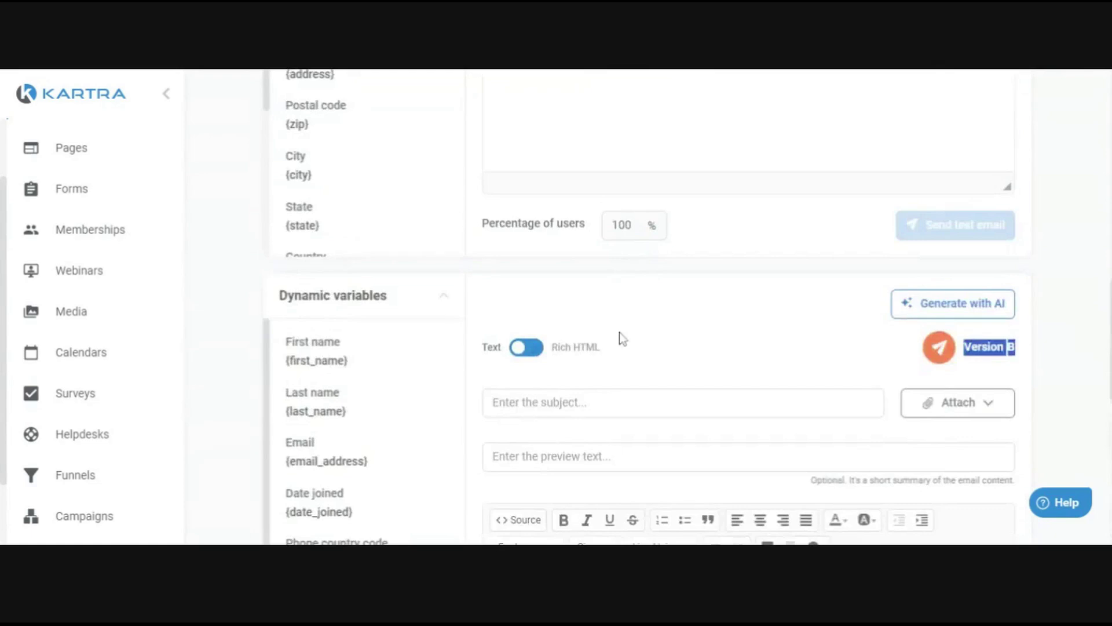
scroll(661, 290, "up", 4)
scroll(930, 254, "down", 6)
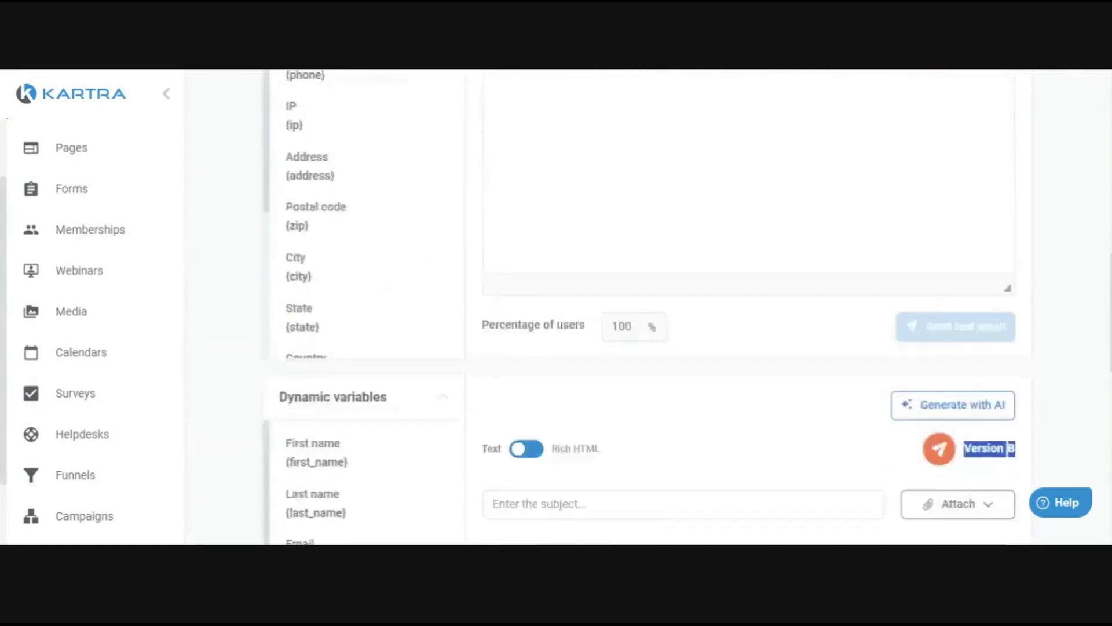
left_click(720, 329)
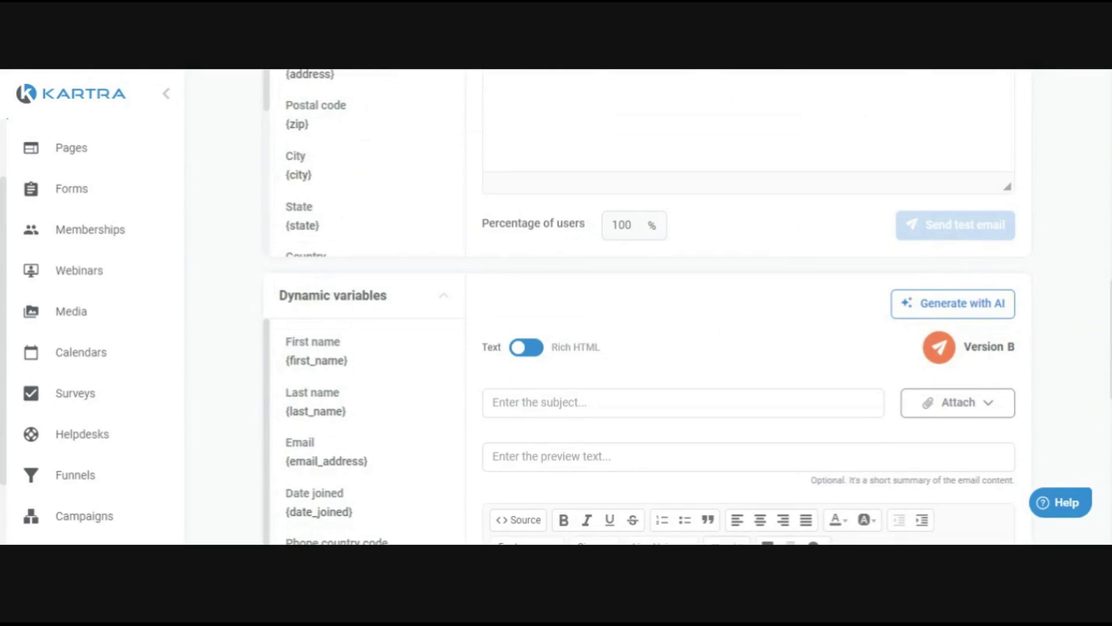
Step: Scroll up to the email broadcast type options
scroll(621, 232, "up", 10)
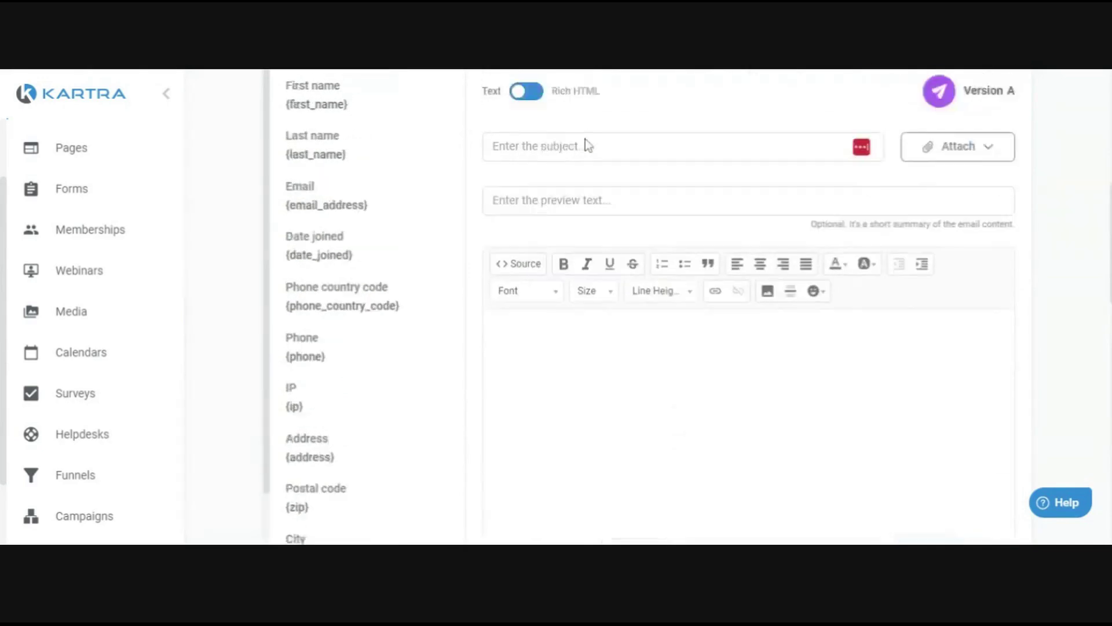
scroll(649, 186, "up", 3)
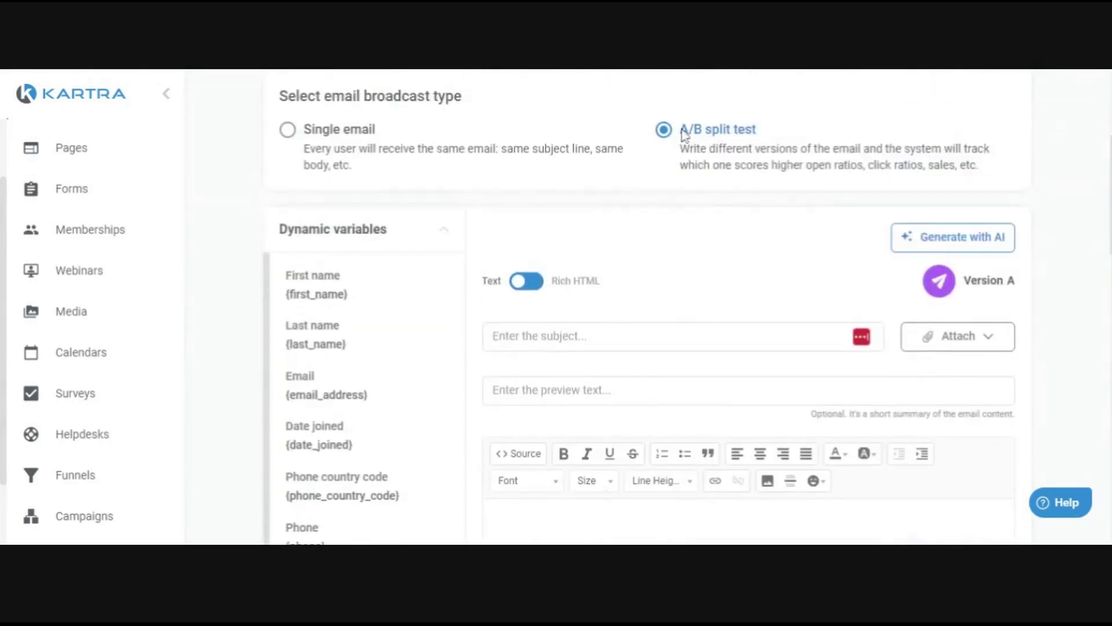
Step: Set the broadcast type to Single email instead of A/B split test
left_click(376, 168)
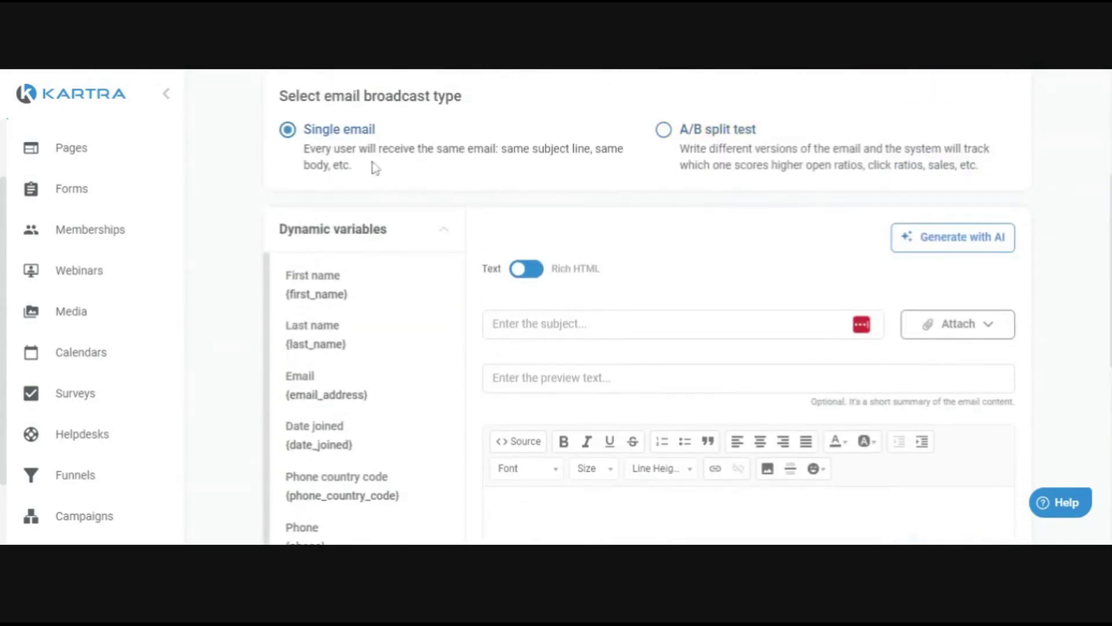
scroll(407, 143, "down", 5)
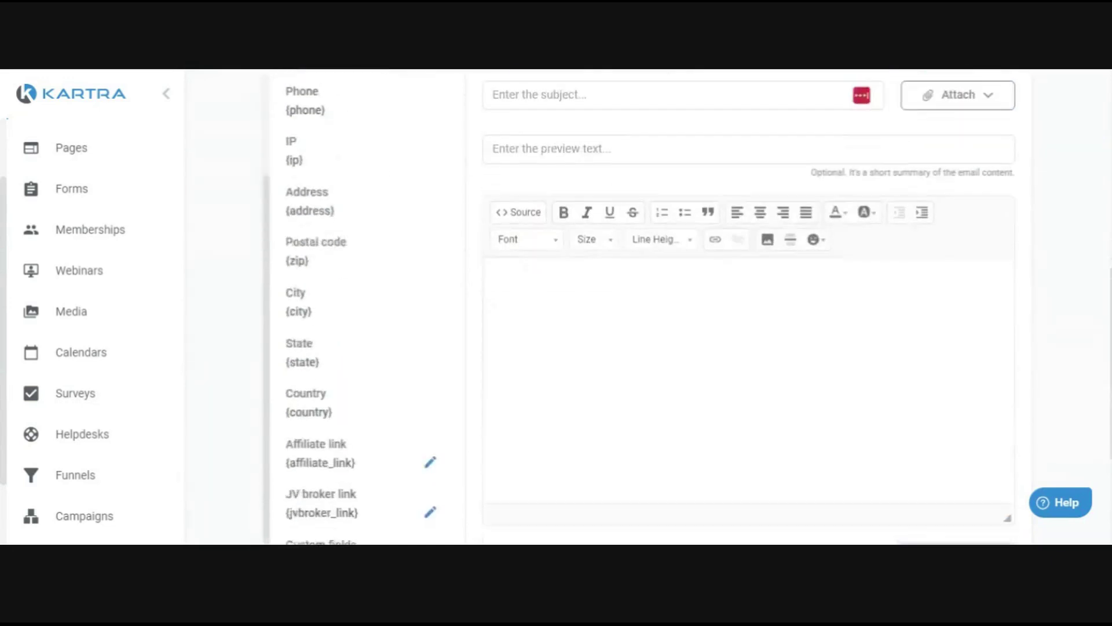
scroll(488, 150, "up", 3)
scroll(478, 160, "up", 2)
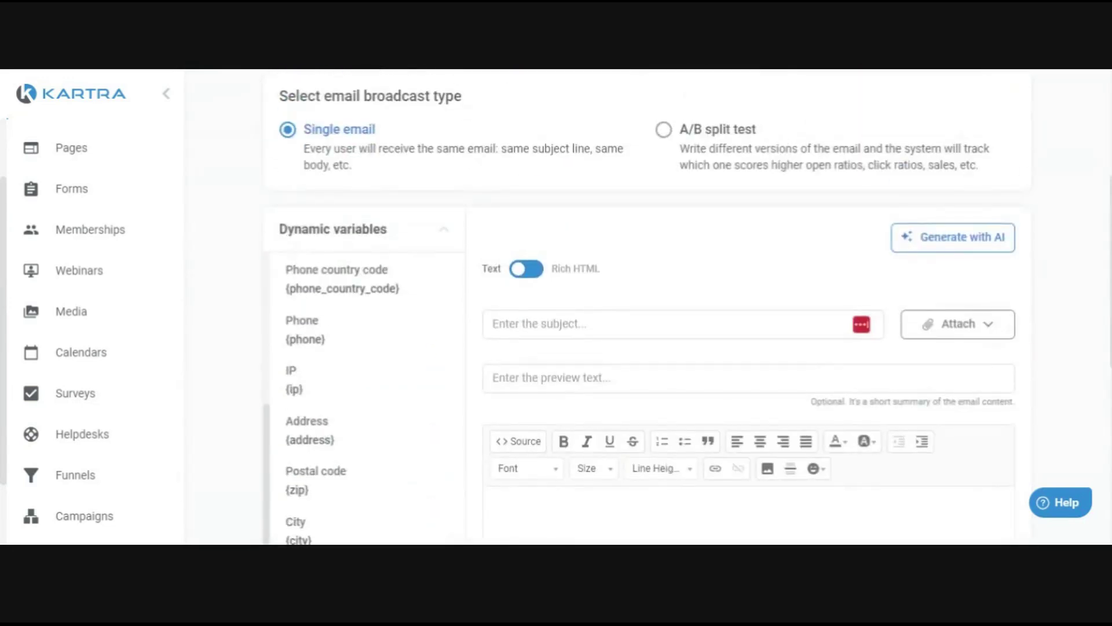
scroll(566, 382, "down", 3)
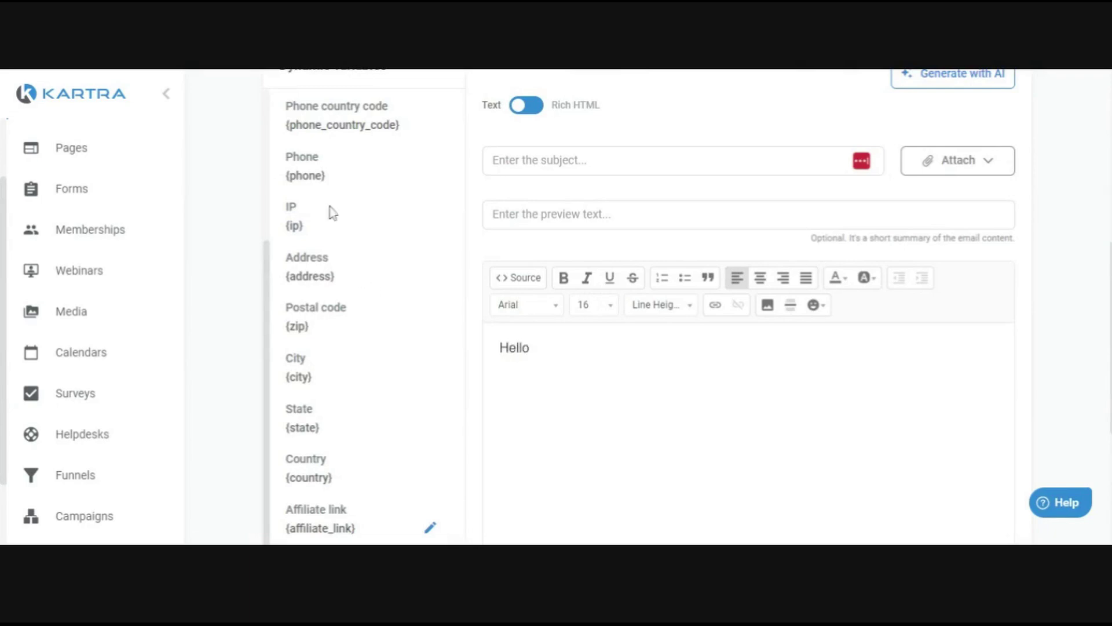
scroll(397, 182, "up", 4)
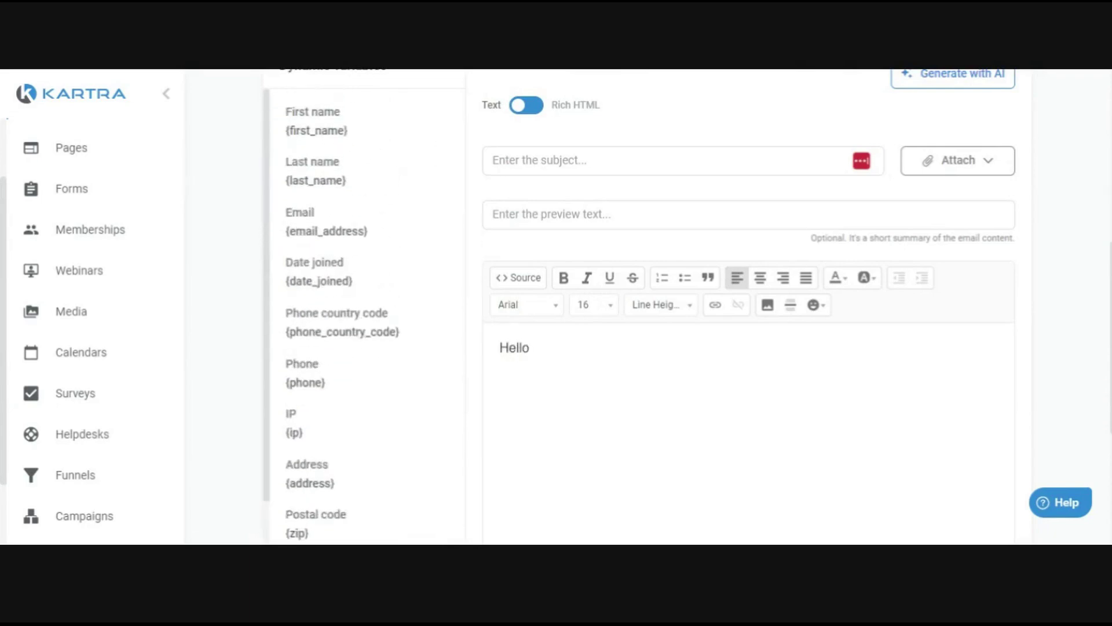
Step: Paste the {first_name} variable after Hello, add a comma, and start a new line
left_click_drag(349, 132, 284, 137)
key("ctrl+c")
left_click(534, 348)
key("ctrl+v")
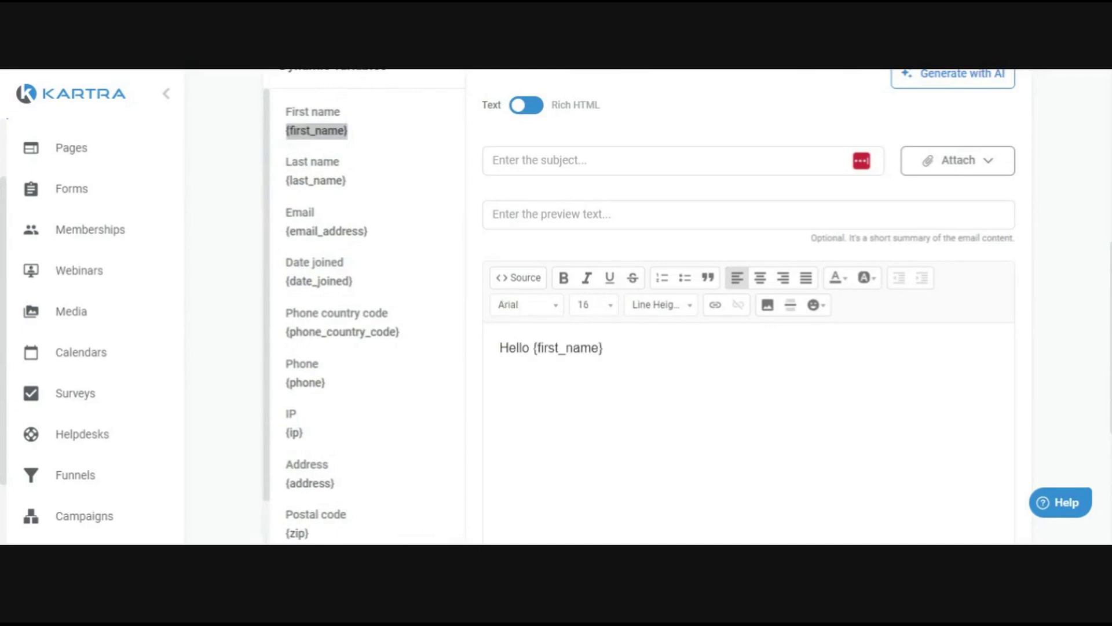
left_click_drag(533, 348, 603, 348)
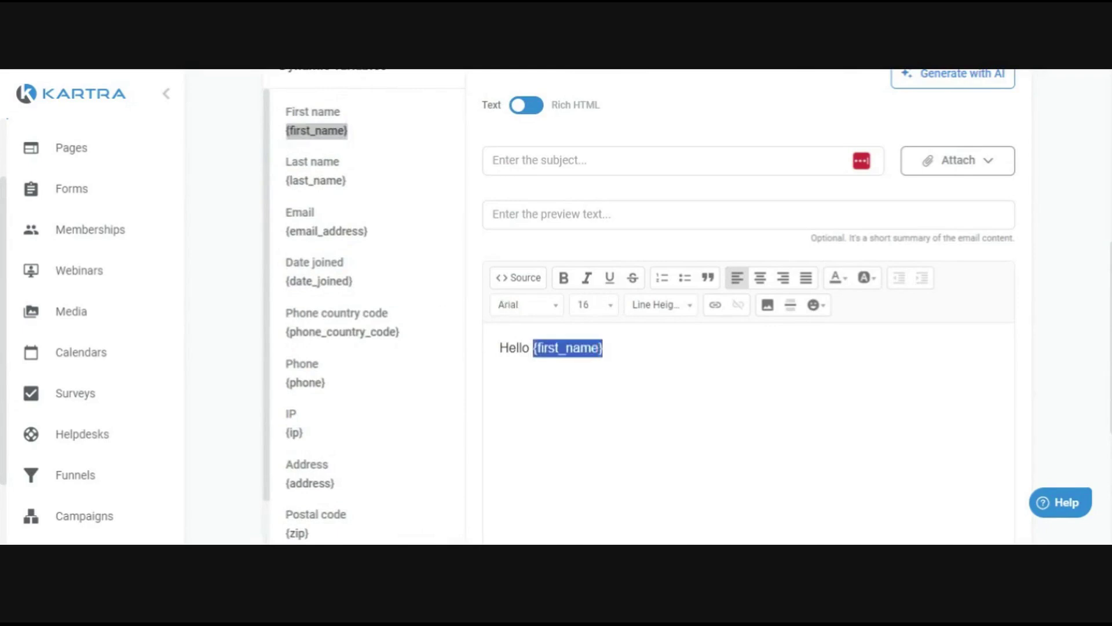
left_click(603, 348)
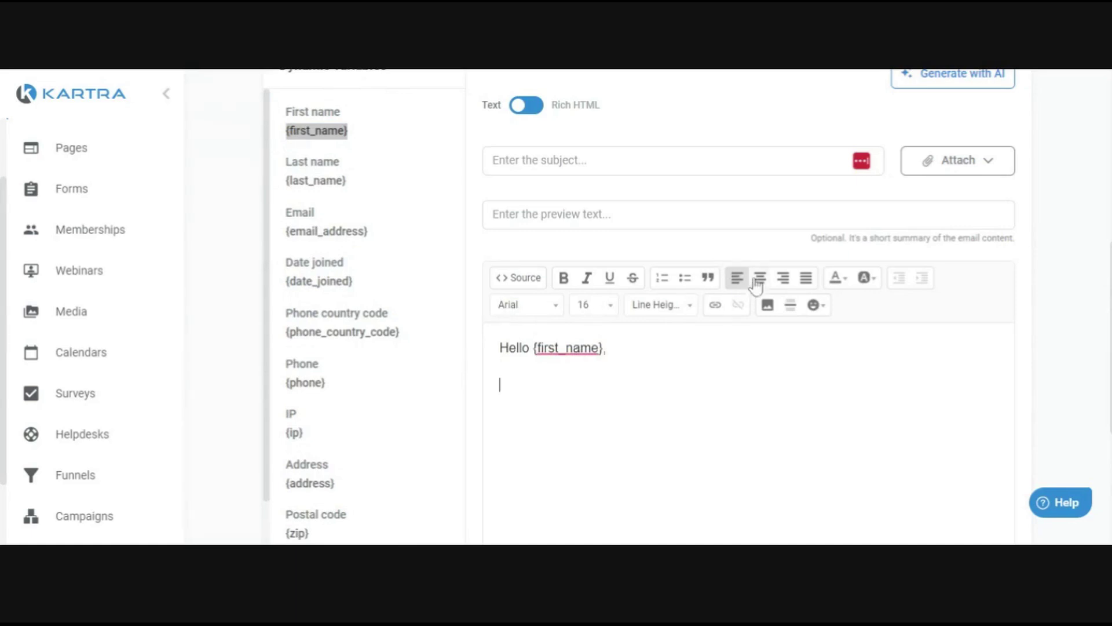
key("Return")
scroll(888, 314, "down", 2)
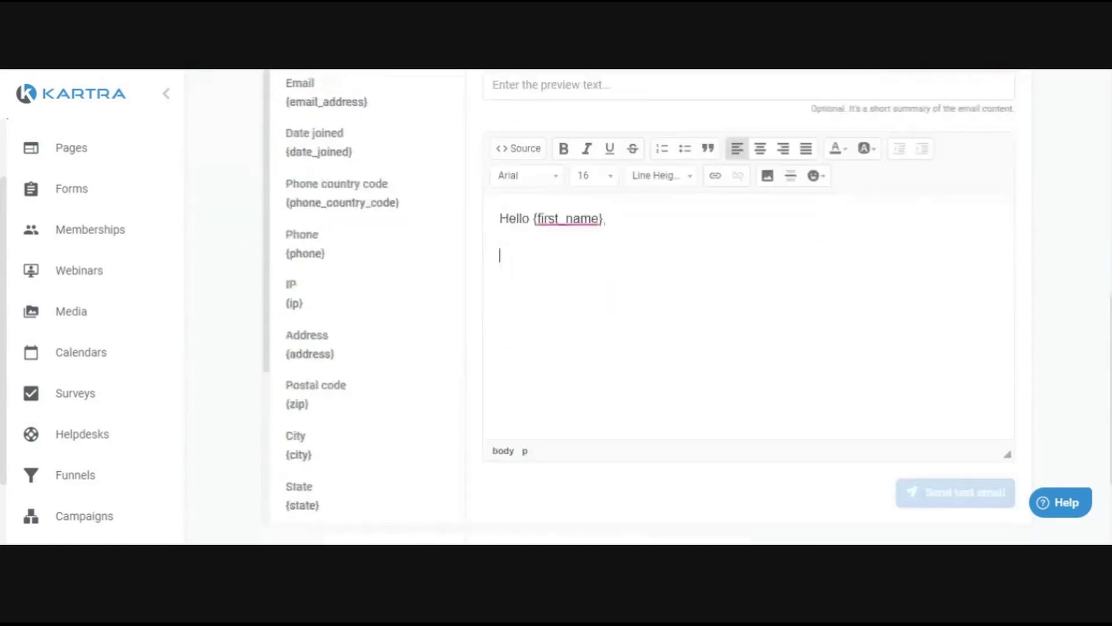
scroll(964, 219, "up", 4)
scroll(799, 342, "down", 3)
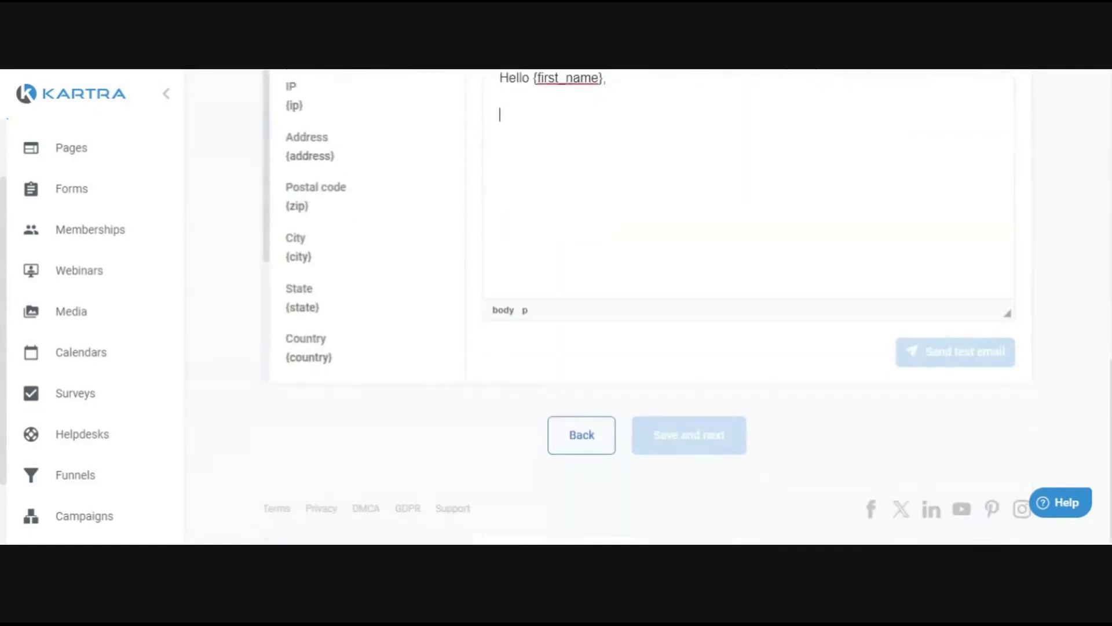
scroll(767, 363, "up", 3)
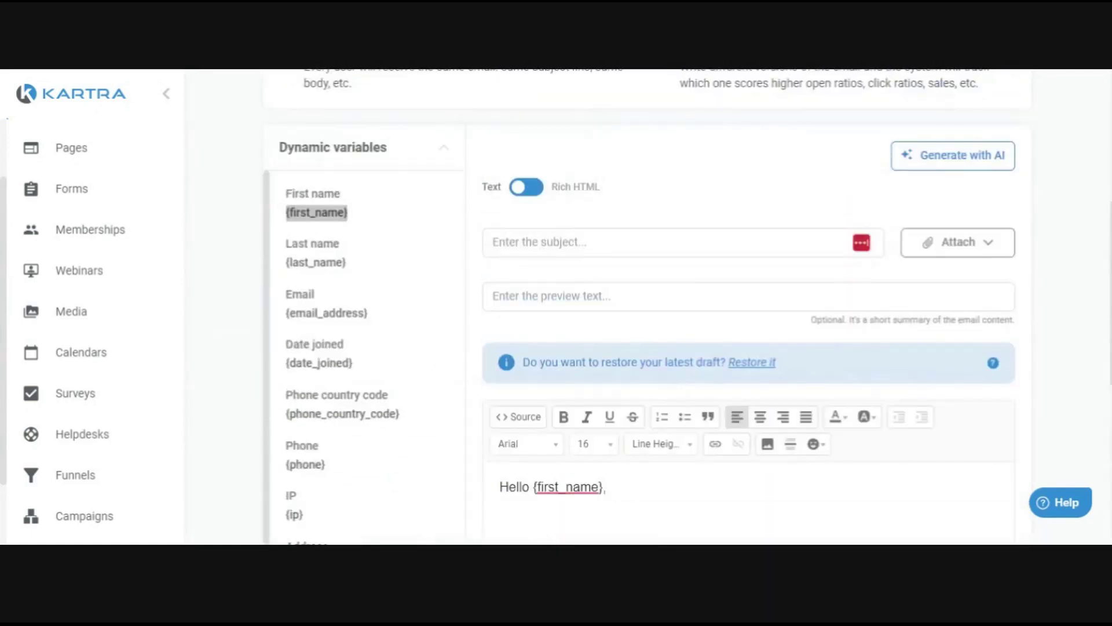
Step: Switch the email body to Rich HTML and drop a Lorem Ipsum full template onto the canvas
left_click(538, 196)
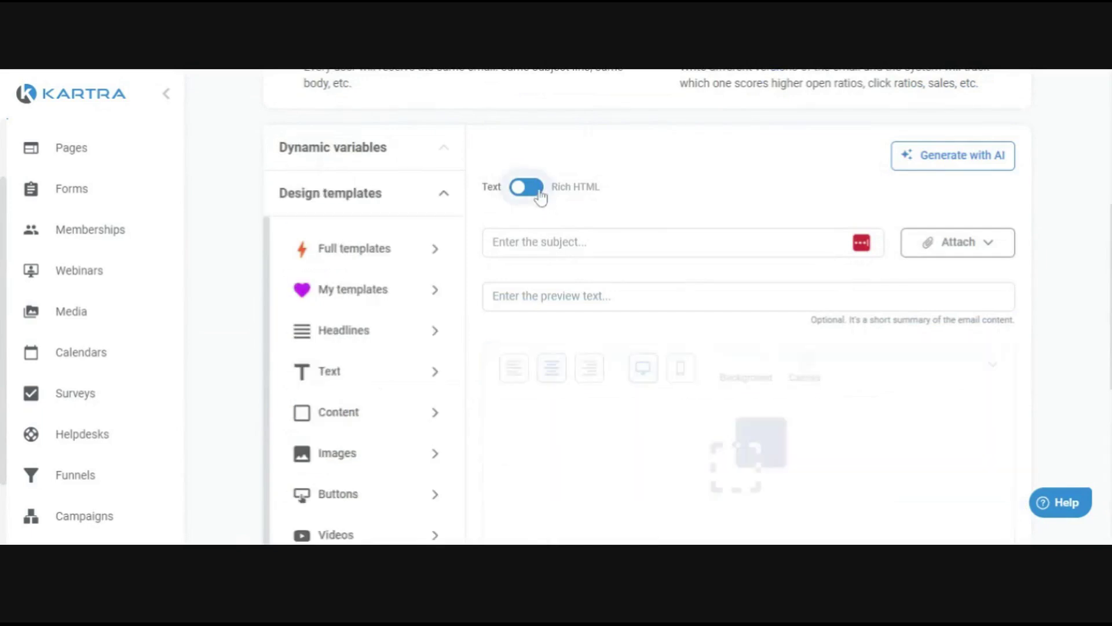
scroll(621, 191, "down", 2)
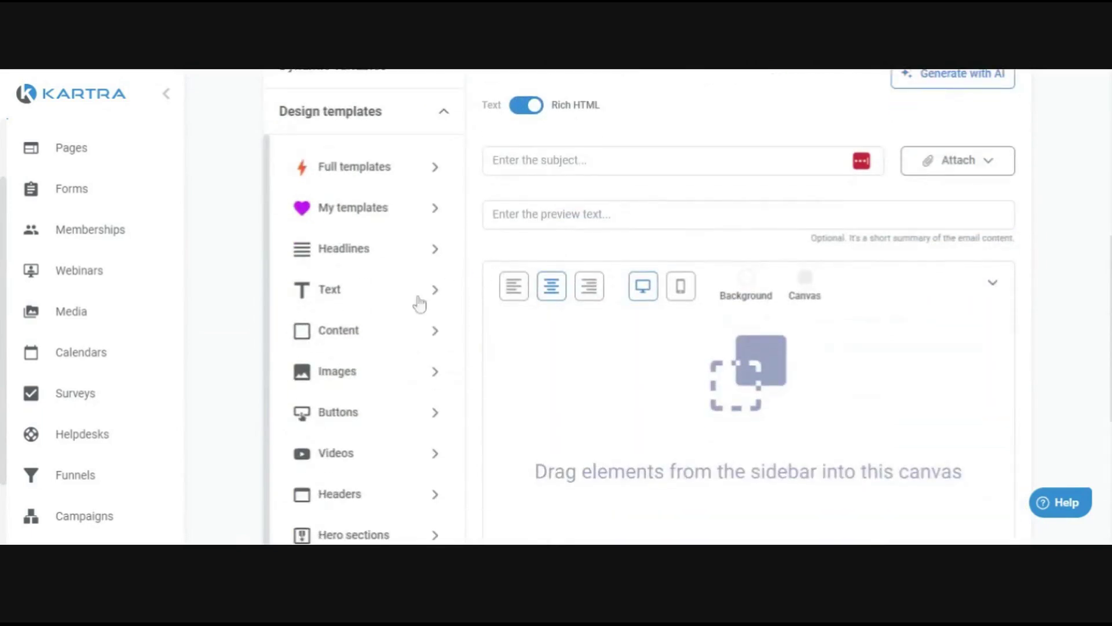
left_click(378, 169)
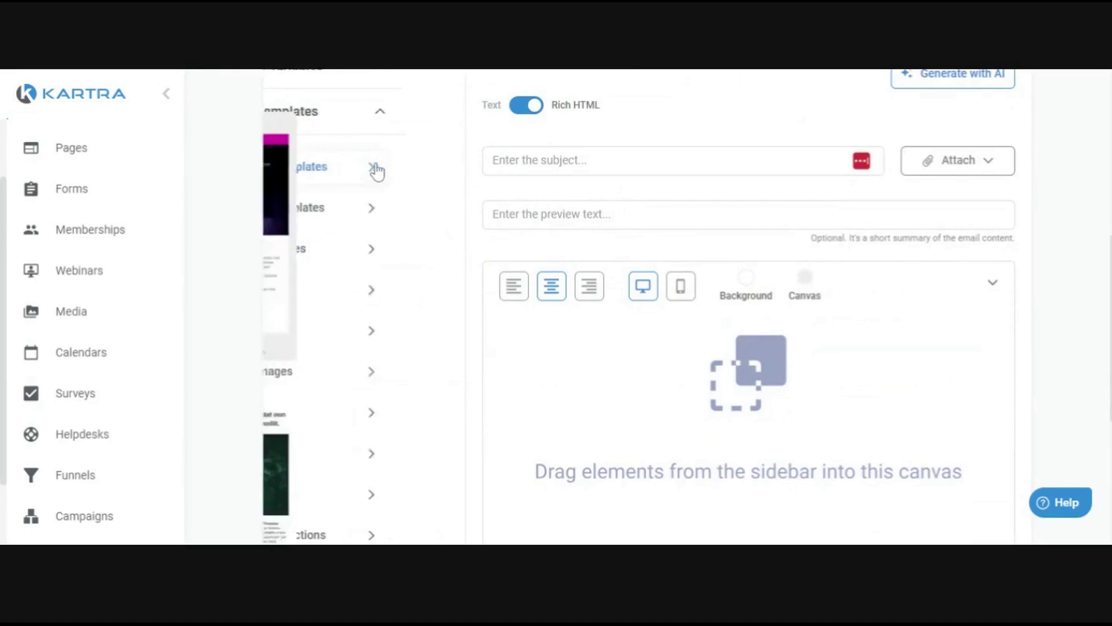
scroll(382, 261, "down", 5)
scroll(393, 266, "down", 12)
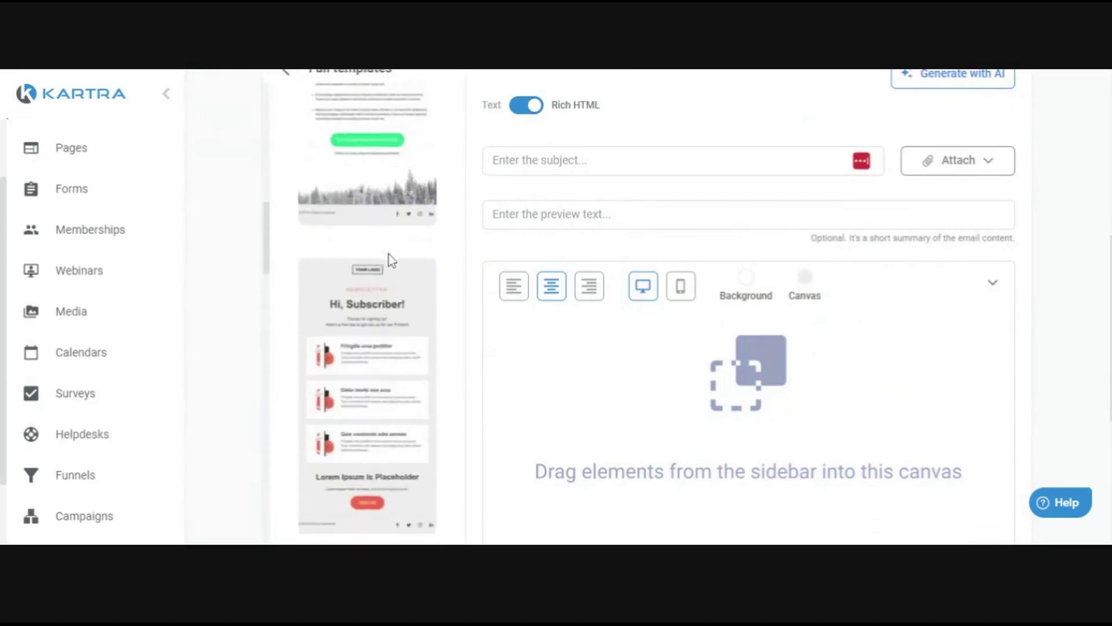
scroll(391, 268, "down", 8)
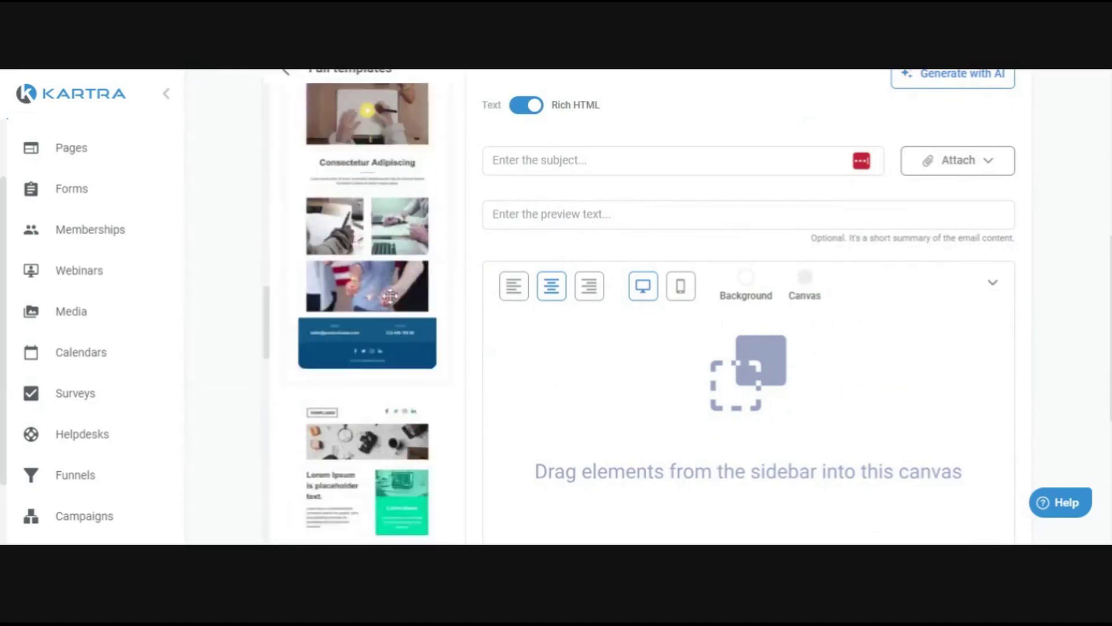
left_click_drag(390, 269, 801, 324)
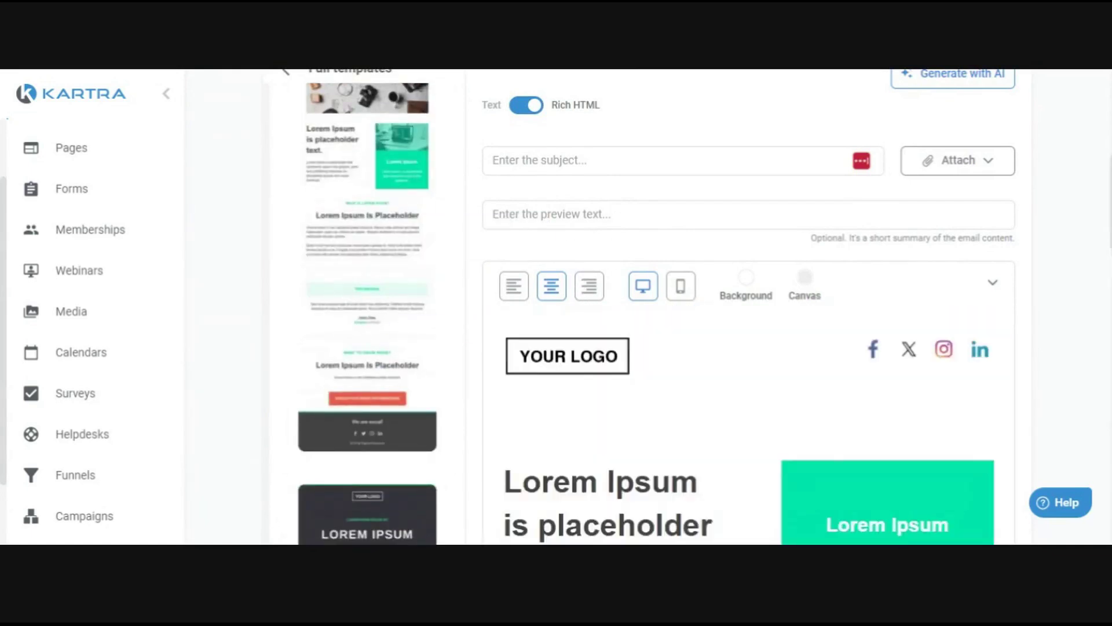
Step: Review the placed template, then return to the design template categories
scroll(730, 296, "down", 10)
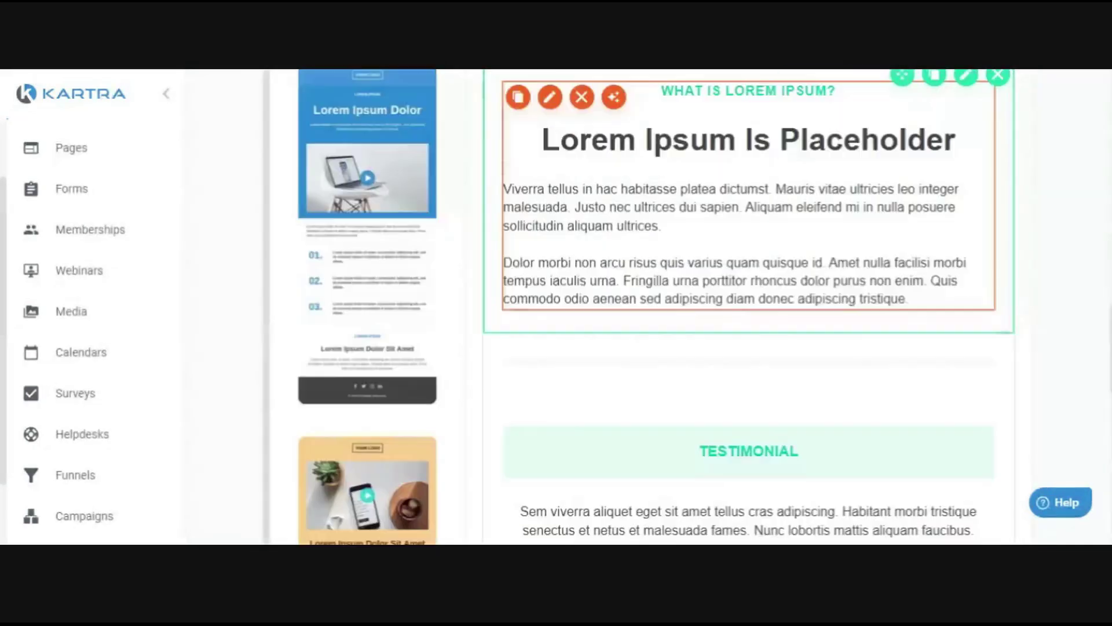
scroll(666, 268, "down", 6)
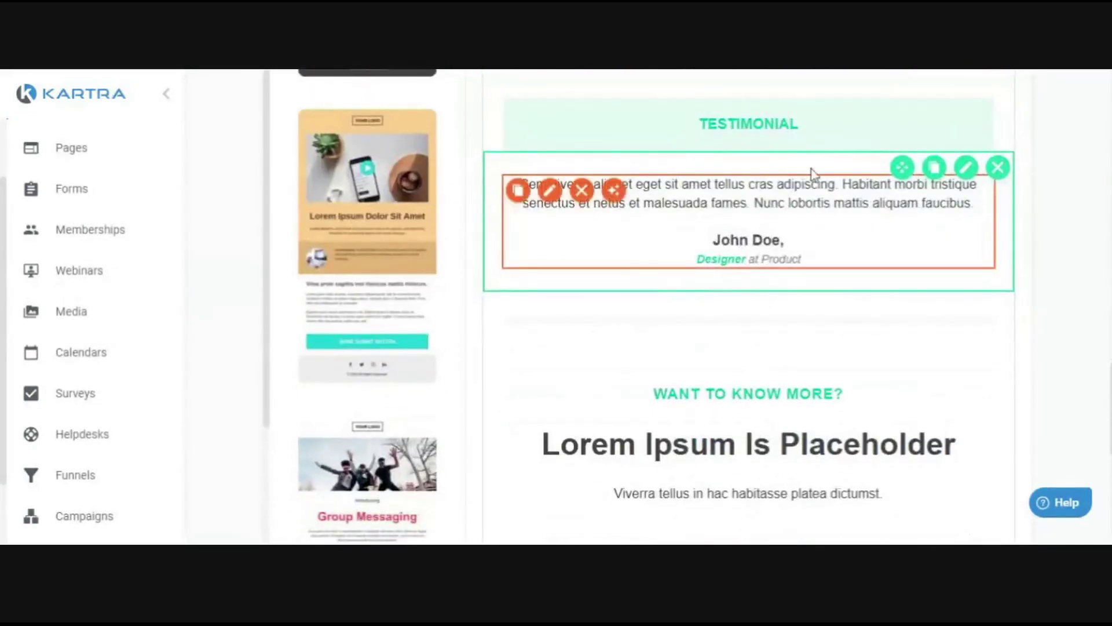
scroll(813, 172, "up", 1)
scroll(816, 270, "up", 15)
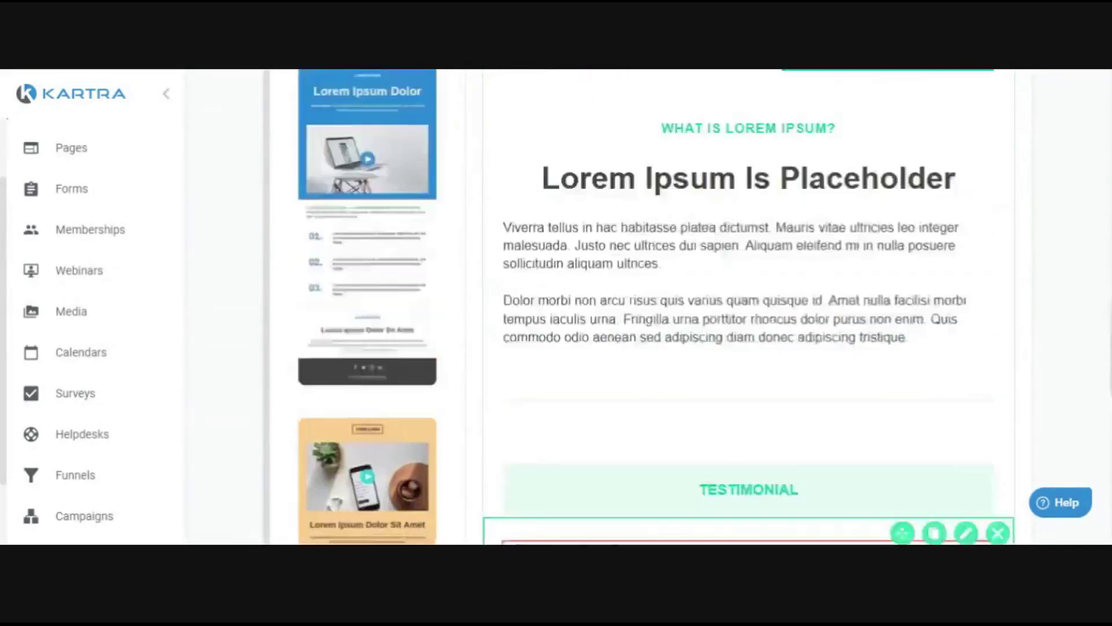
scroll(361, 243, "up", 5)
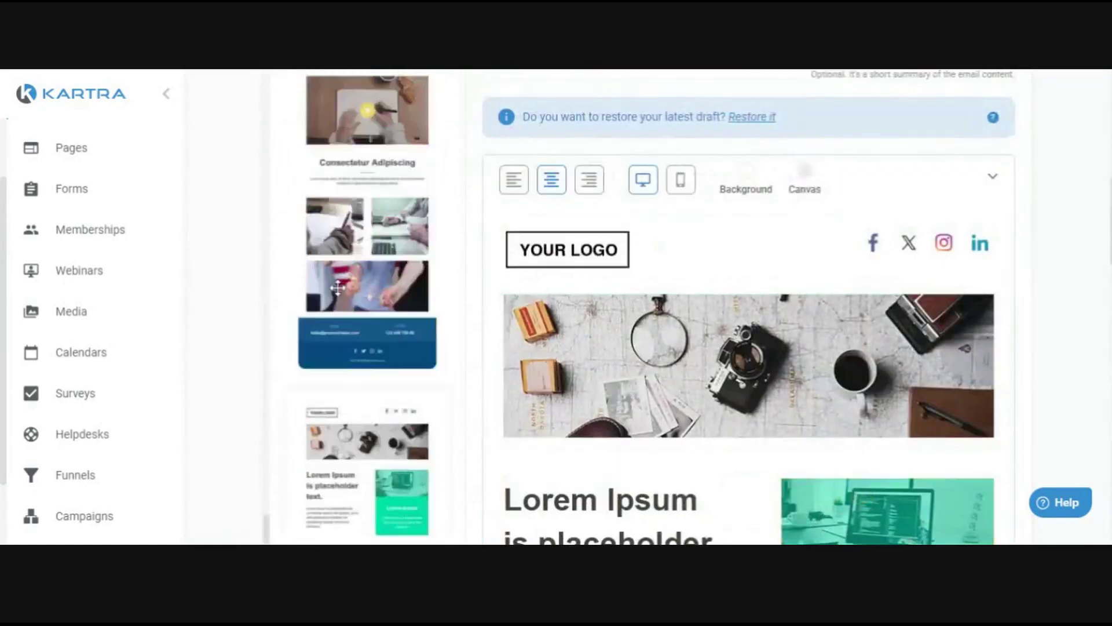
scroll(231, 286, "up", 10)
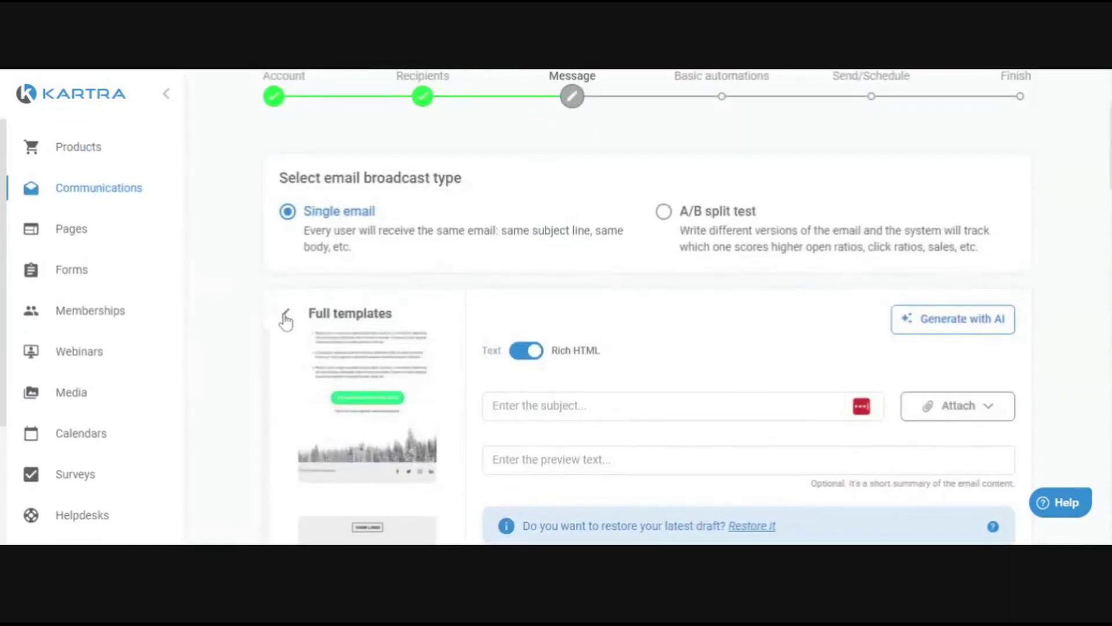
left_click(286, 318)
scroll(464, 264, "down", 5)
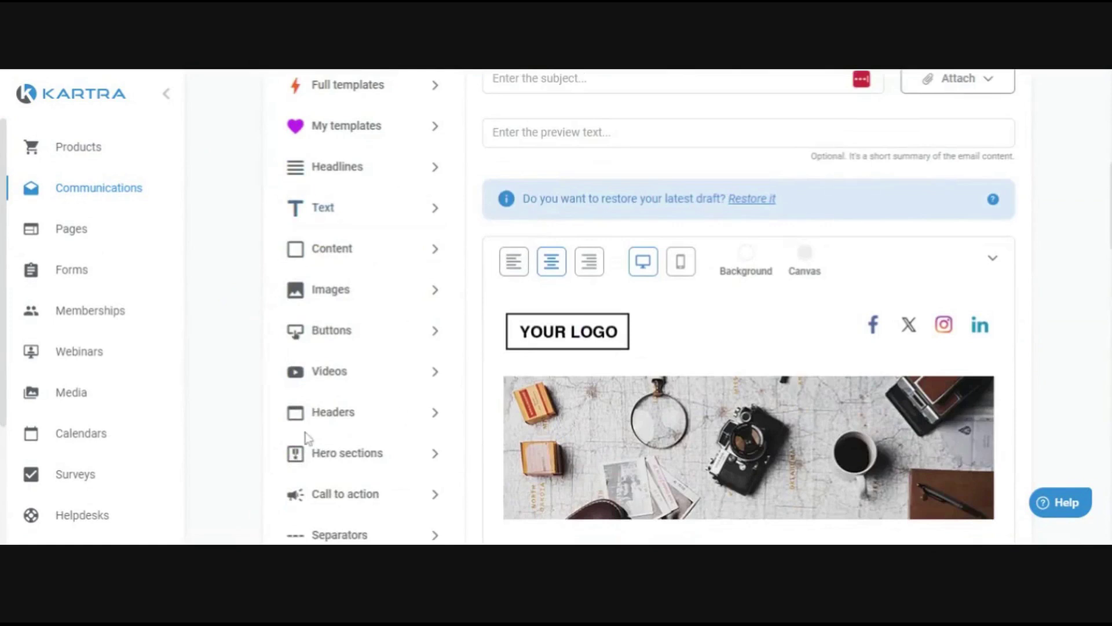
scroll(348, 255, "down", 2)
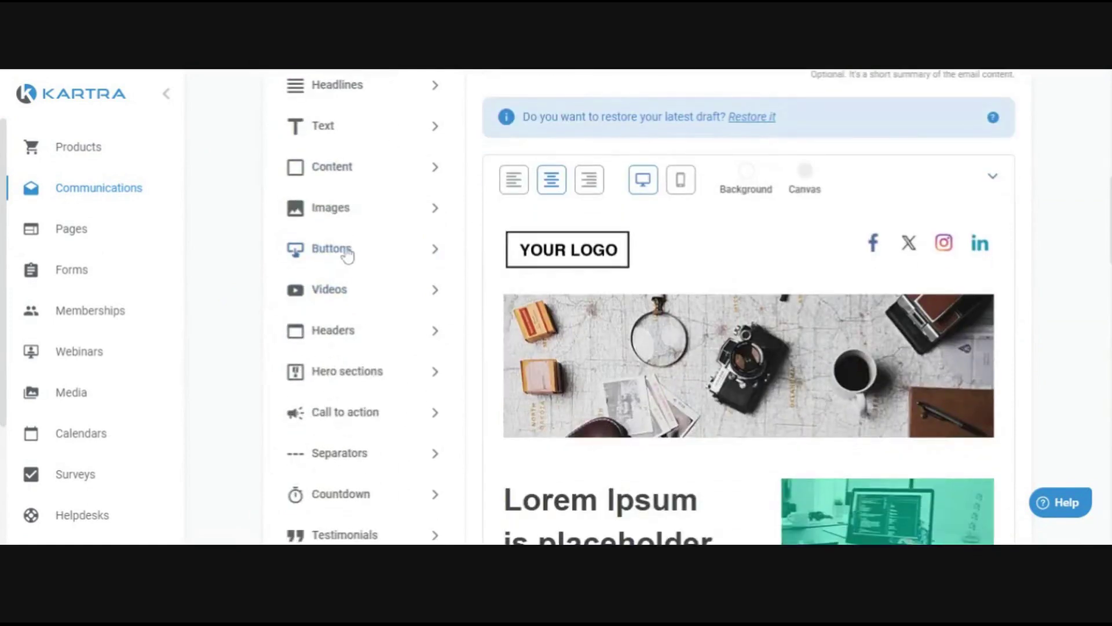
scroll(358, 191, "up", 2)
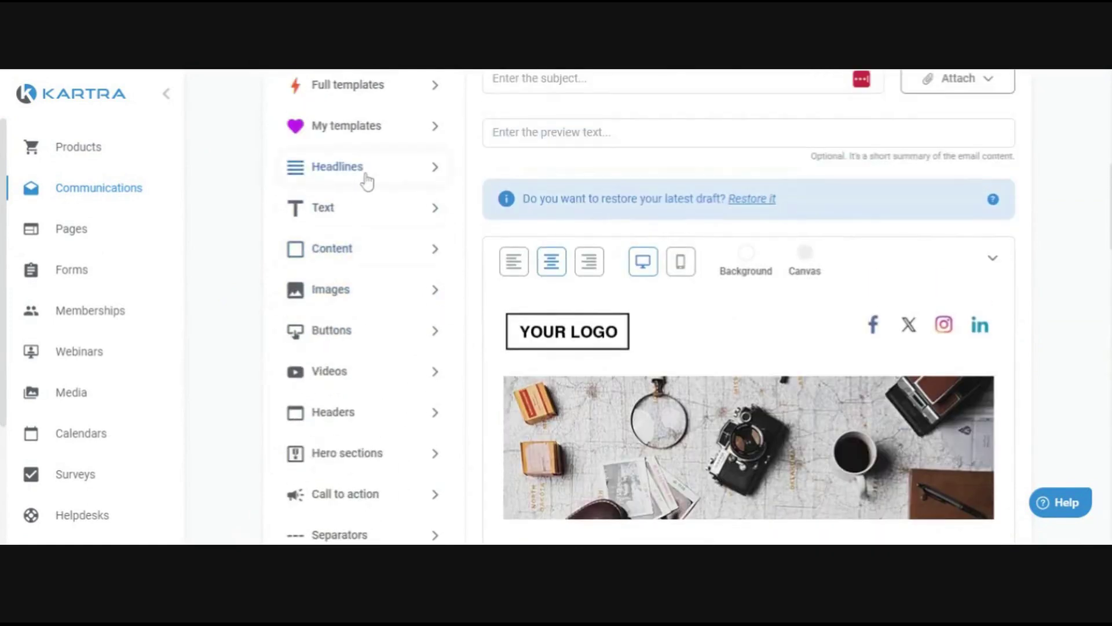
scroll(377, 232, "down", 2)
left_click(345, 296)
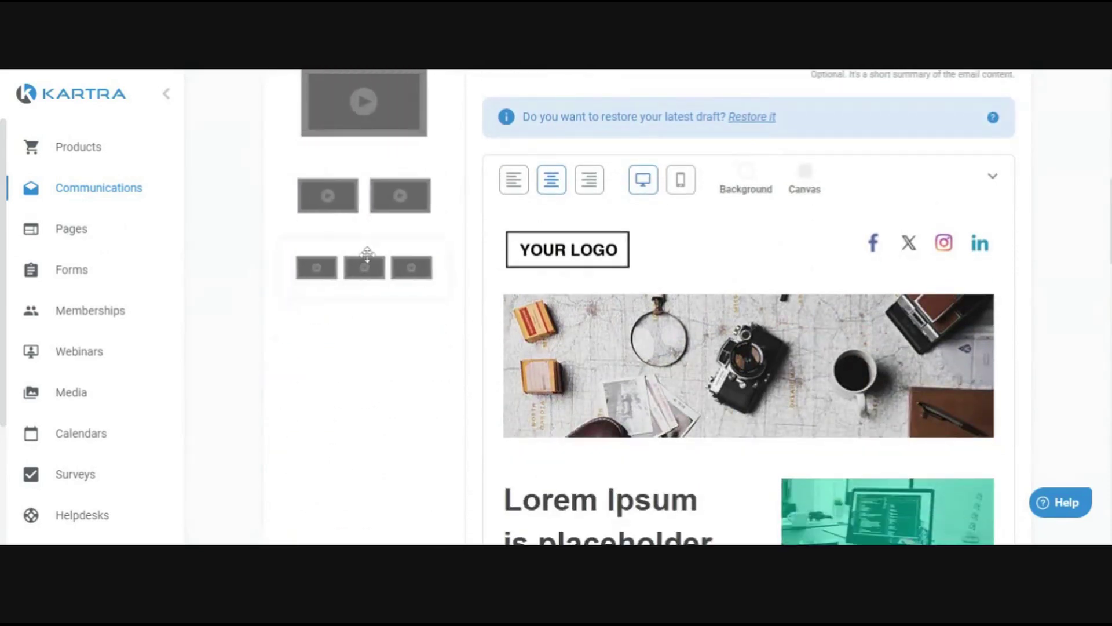
scroll(374, 214, "up", 4)
left_click_drag(366, 226, 770, 246)
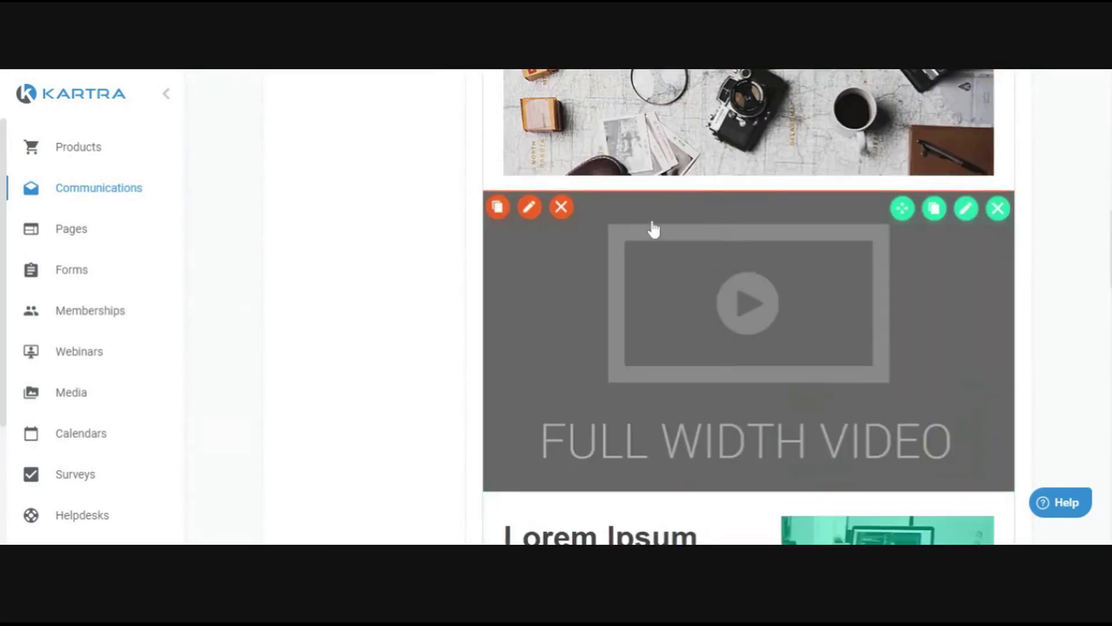
scroll(887, 318, "down", 3)
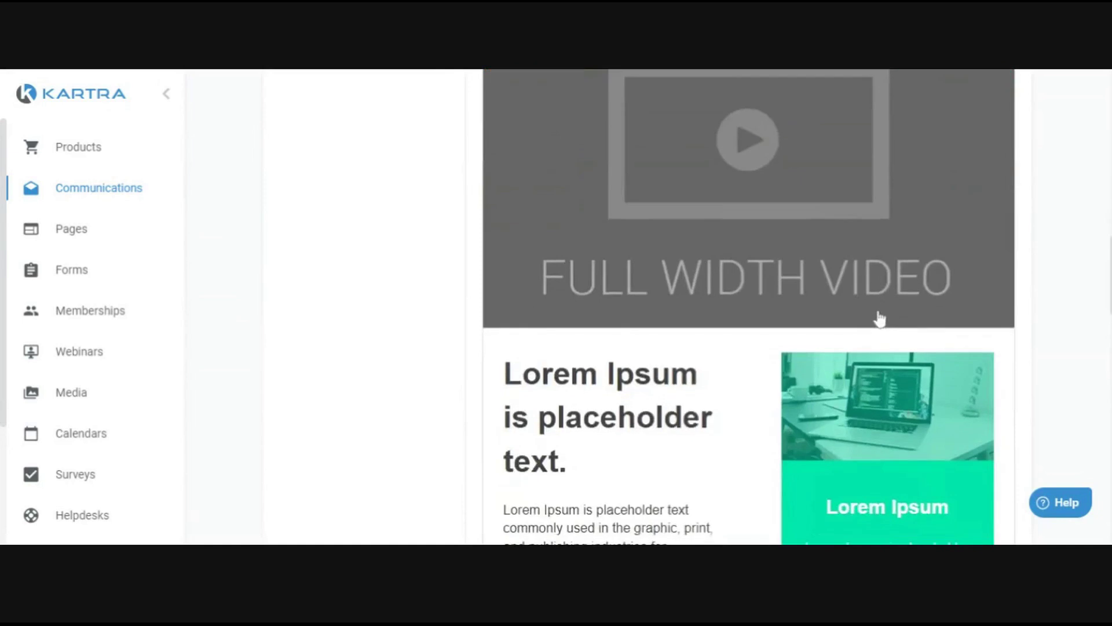
scroll(880, 318, "down", 4)
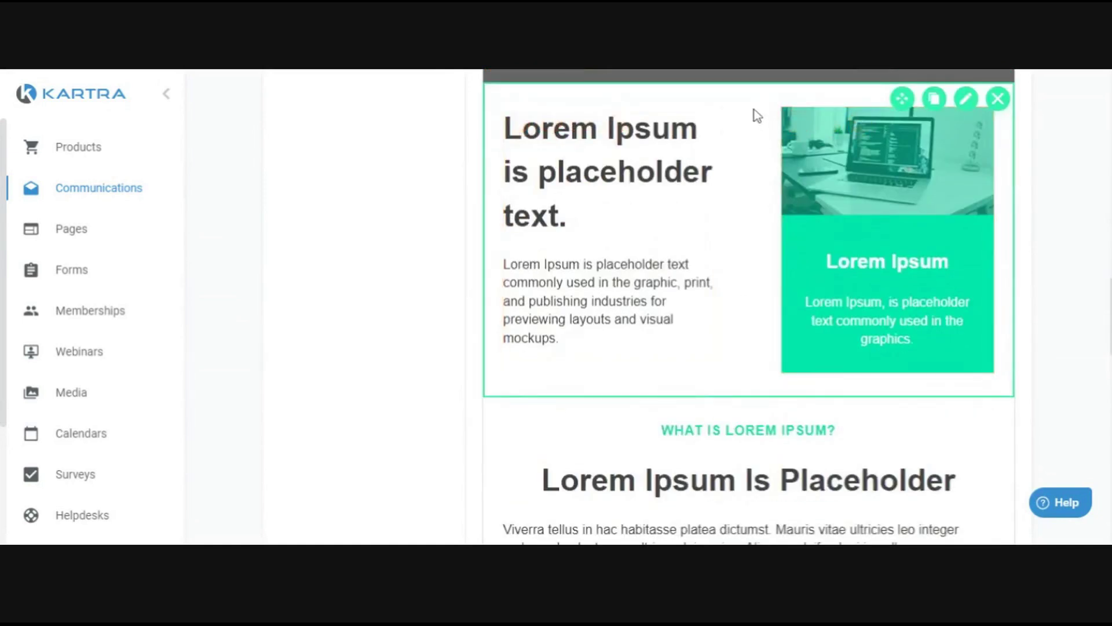
scroll(743, 226, "up", 1)
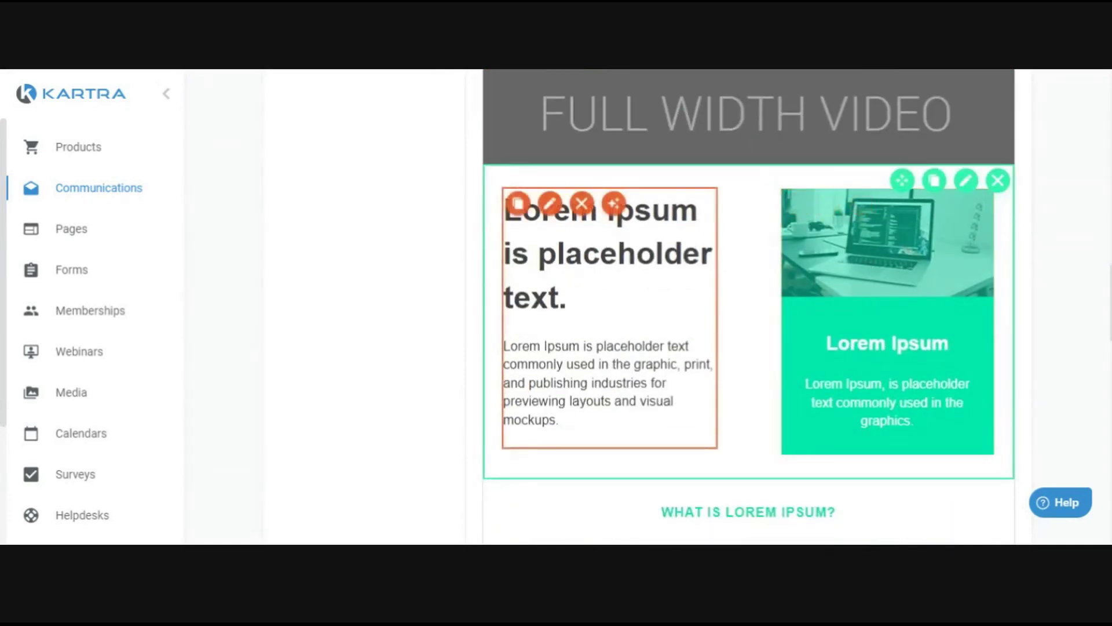
Step: Open the Lorem Ipsum section's Edit Background settings and select its heading text
left_click(965, 180)
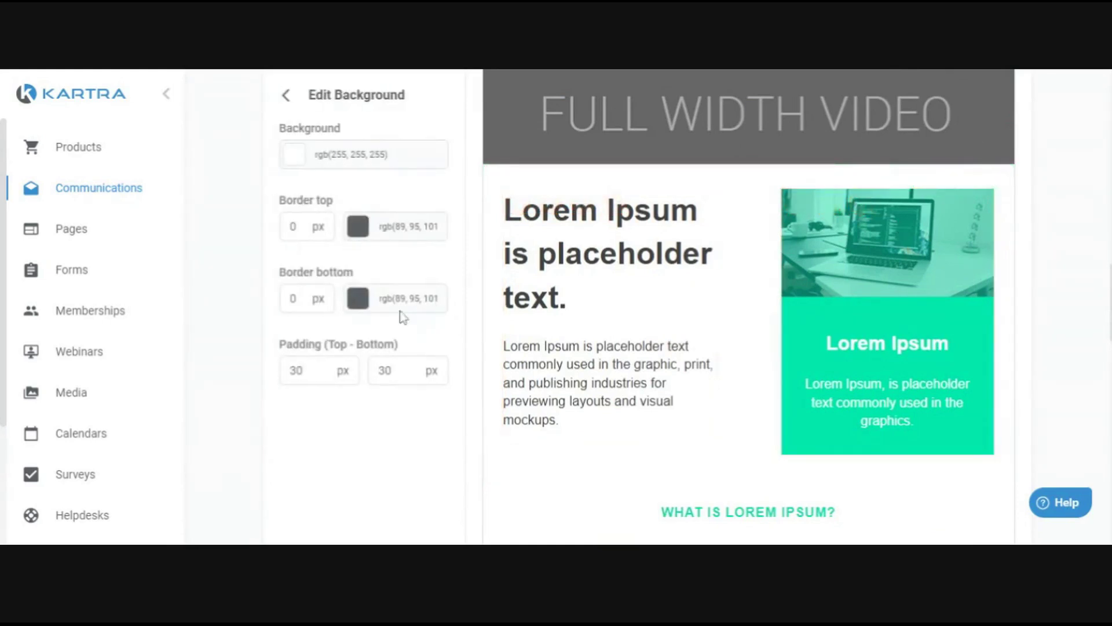
left_click(568, 296)
left_click_drag(568, 295, 501, 213)
left_click(739, 362)
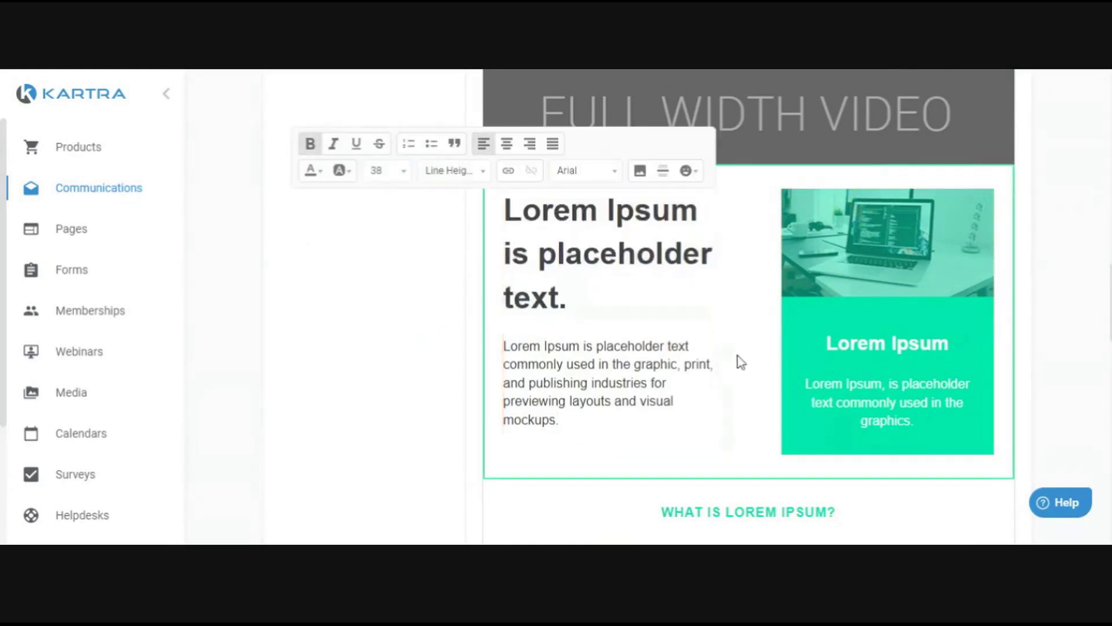
Step: Scroll through the email design from logo header down to the social footer
scroll(739, 363, "down", 5)
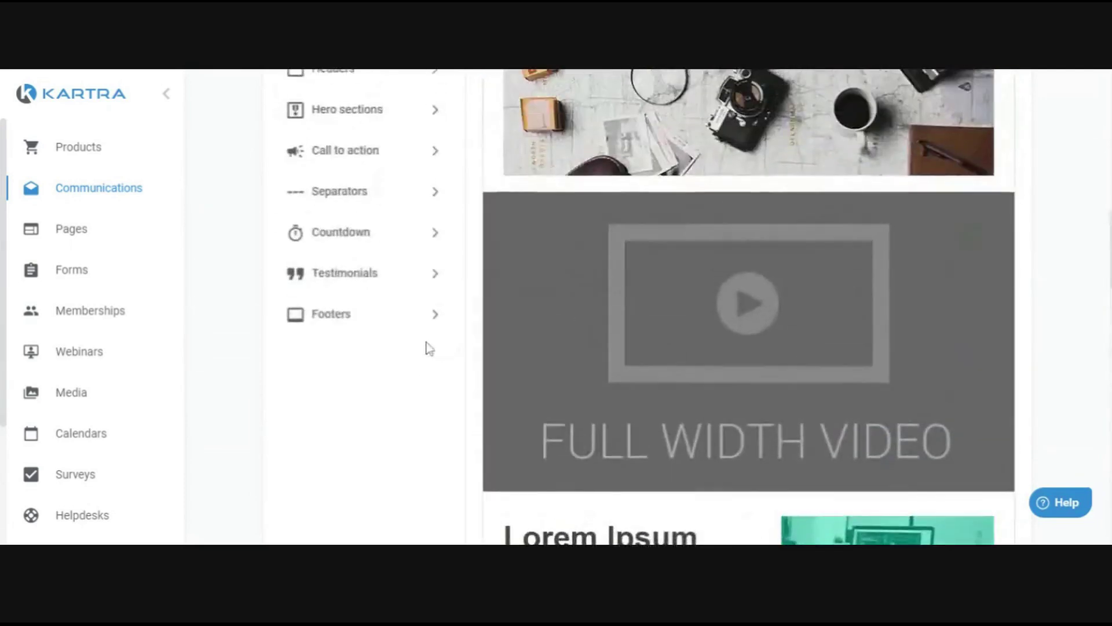
scroll(429, 348, "up", 2)
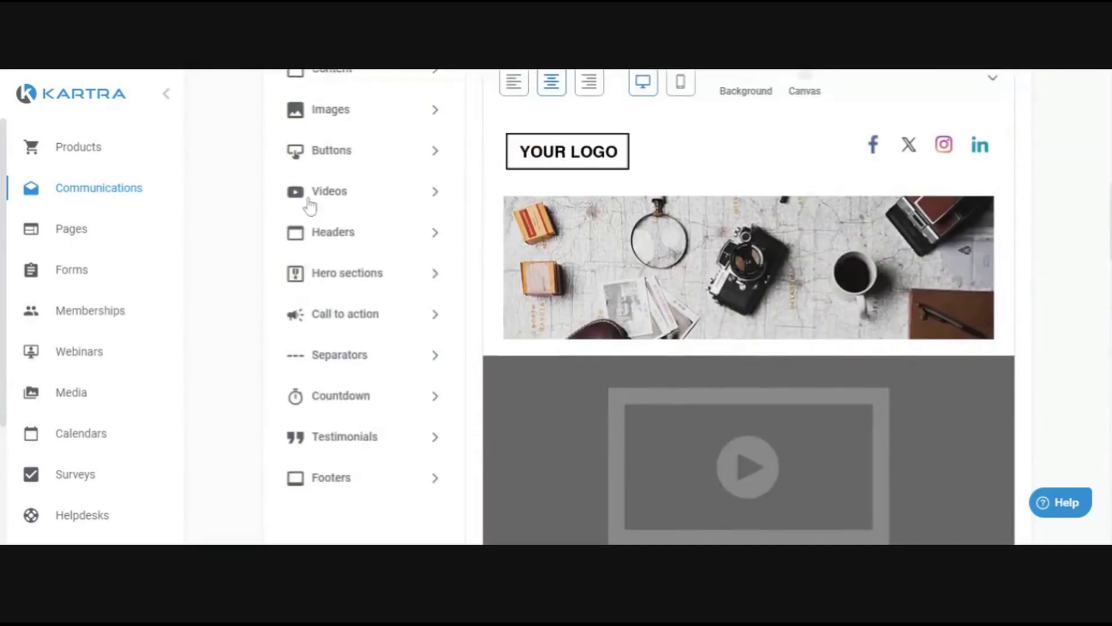
scroll(392, 293, "up", 1)
scroll(377, 371, "down", 1)
scroll(400, 383, "up", 1)
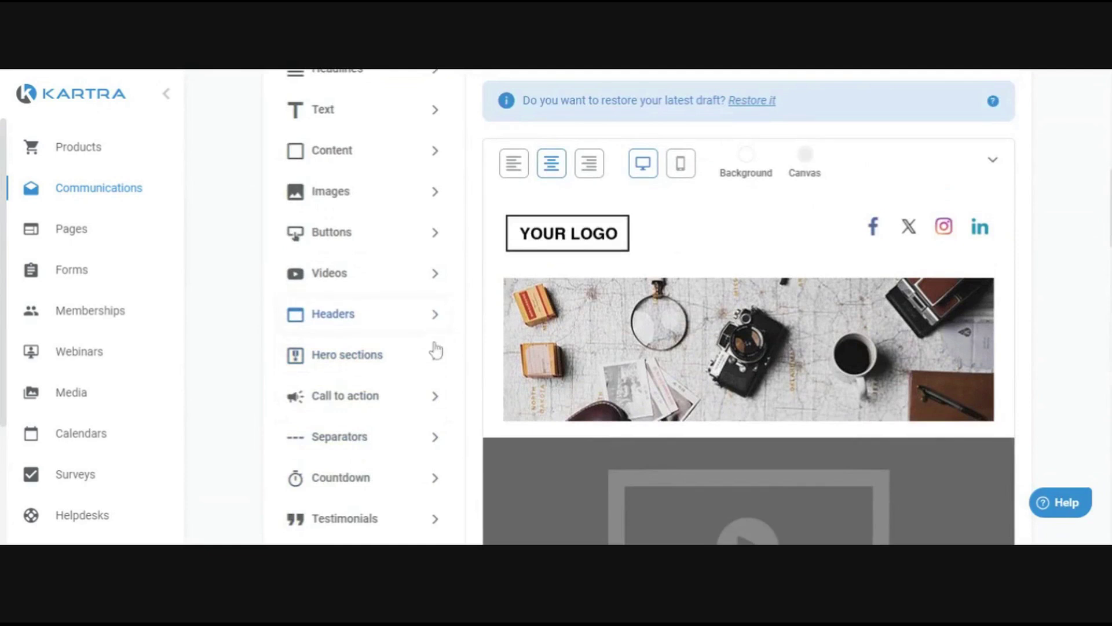
scroll(436, 351, "up", 2)
scroll(437, 353, "down", 3)
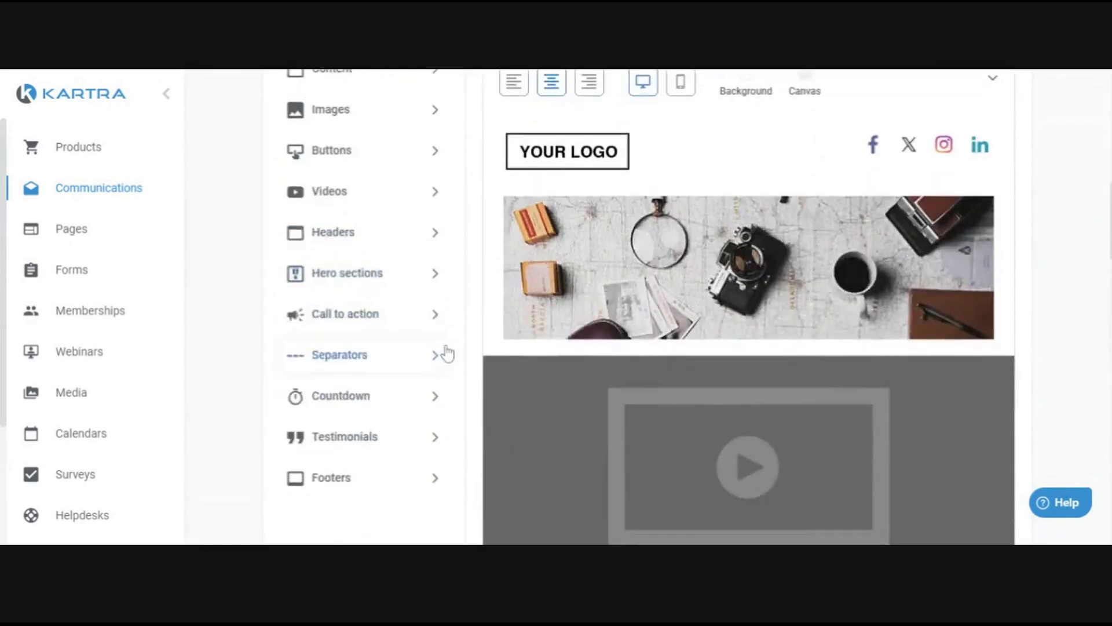
scroll(446, 336, "up", 3)
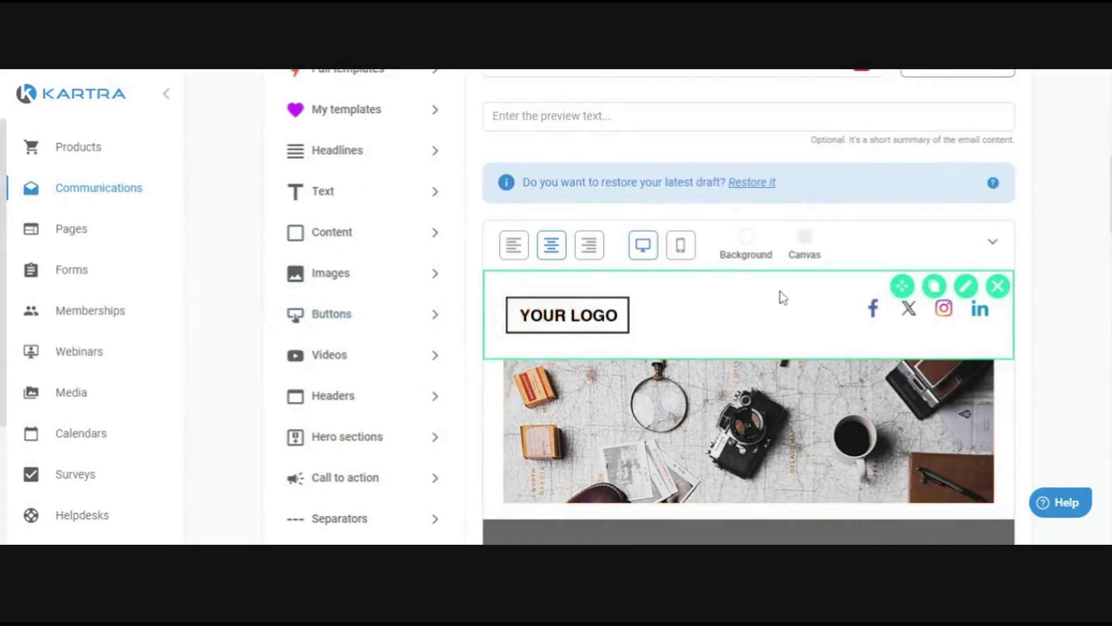
scroll(779, 302, "down", 10)
scroll(872, 392, "down", 10)
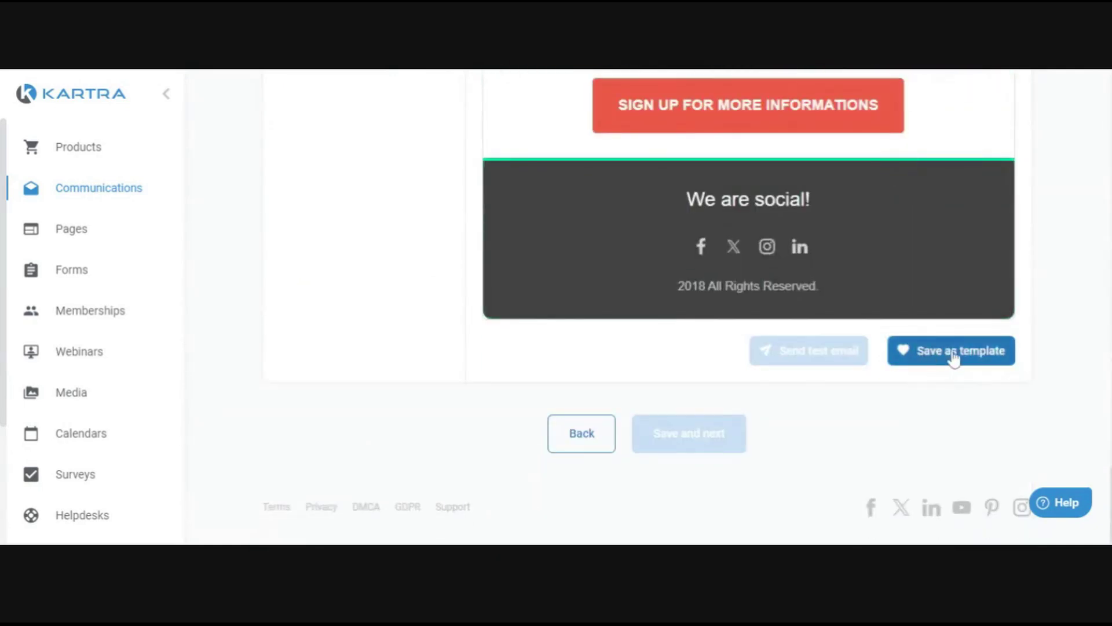
scroll(924, 371, "up", 20)
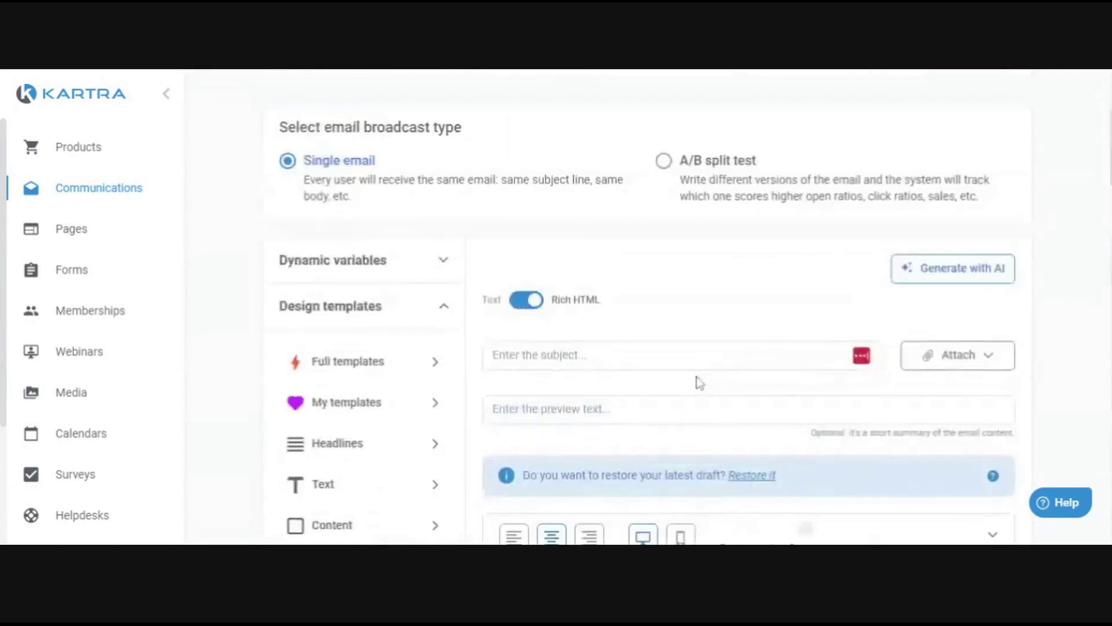
Step: Drag the saved Get Fit Stay Fit template from My templates onto the top of the email
left_click(328, 283)
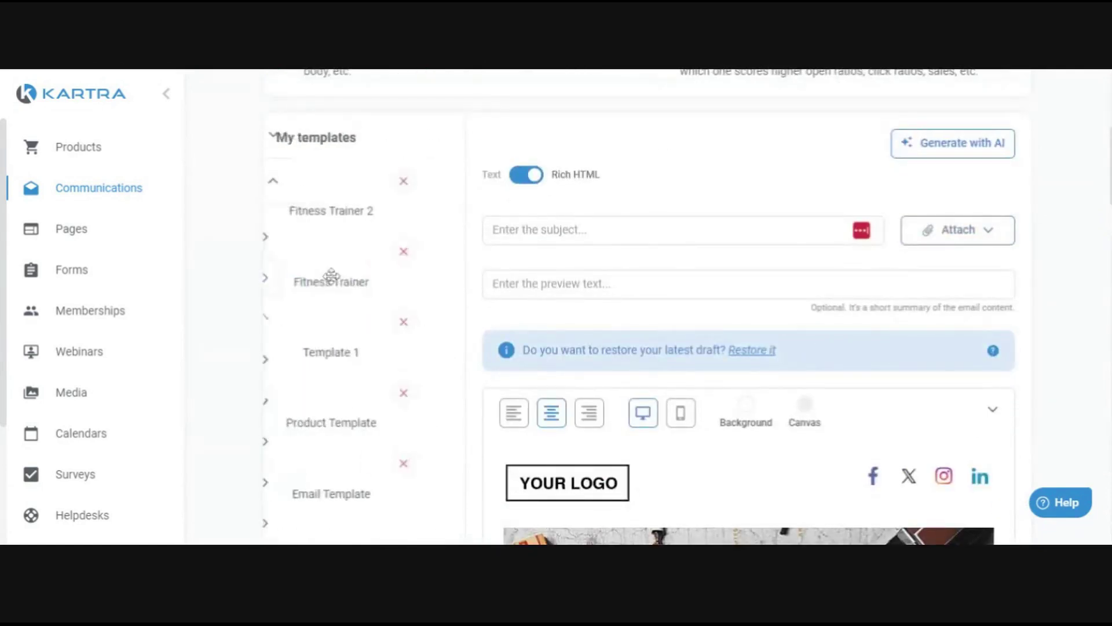
scroll(744, 341, "down", 4)
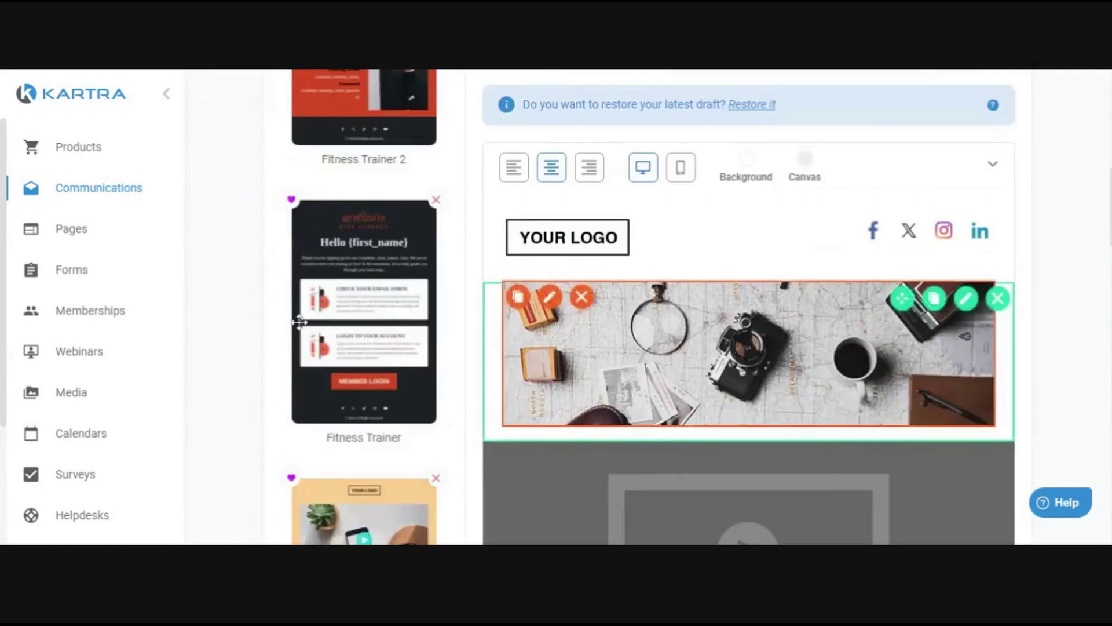
scroll(390, 243, "up", 2)
left_click_drag(390, 243, 729, 371)
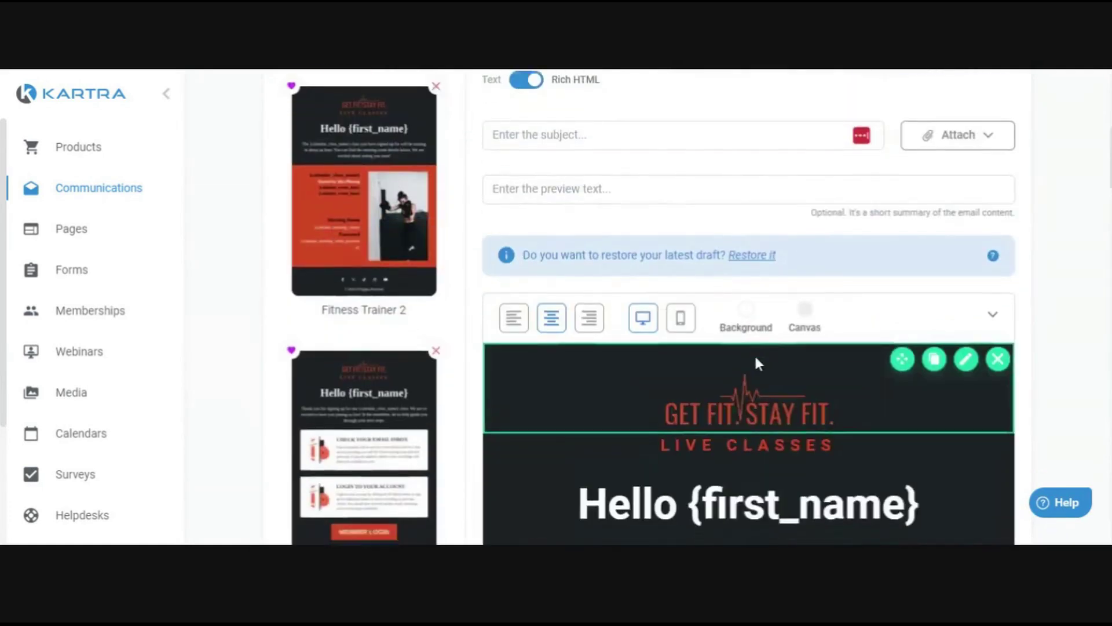
Step: Edit the greeting and class details text, selecting the calendar placeholders
scroll(608, 261, "down", 7)
scroll(869, 191, "down", 2)
scroll(869, 191, "up", 2)
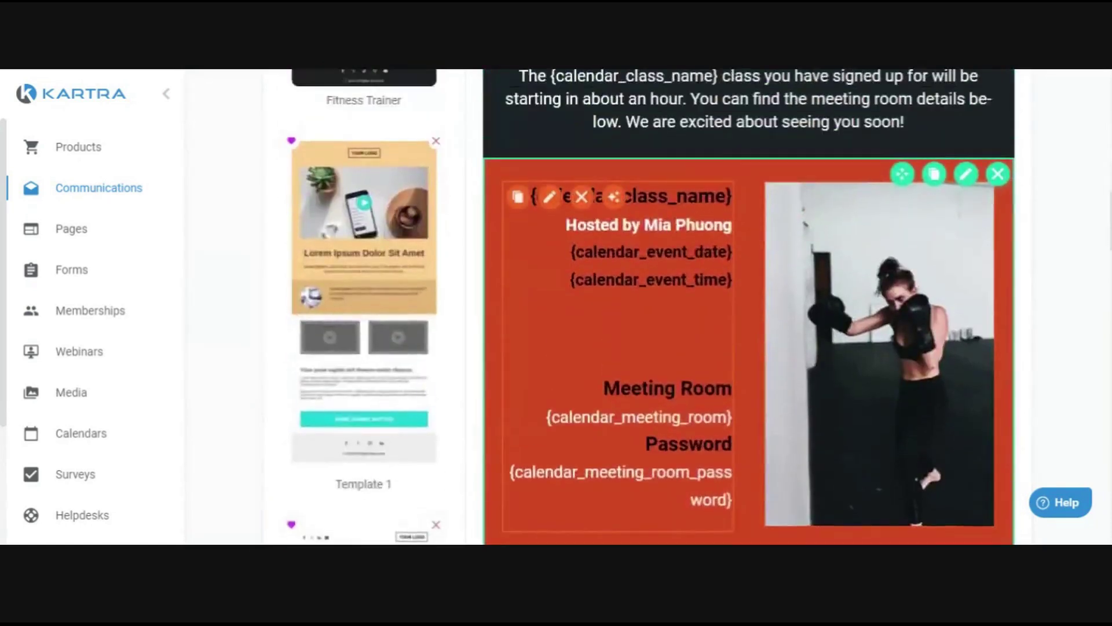
left_click(648, 167)
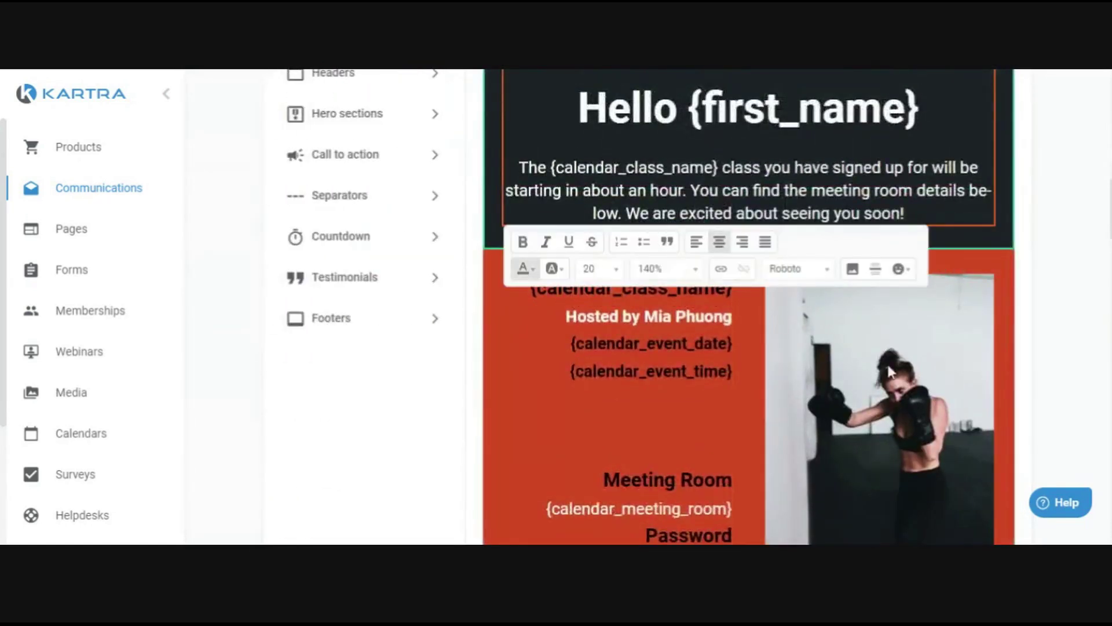
left_click(728, 398)
scroll(695, 409, "up", 1)
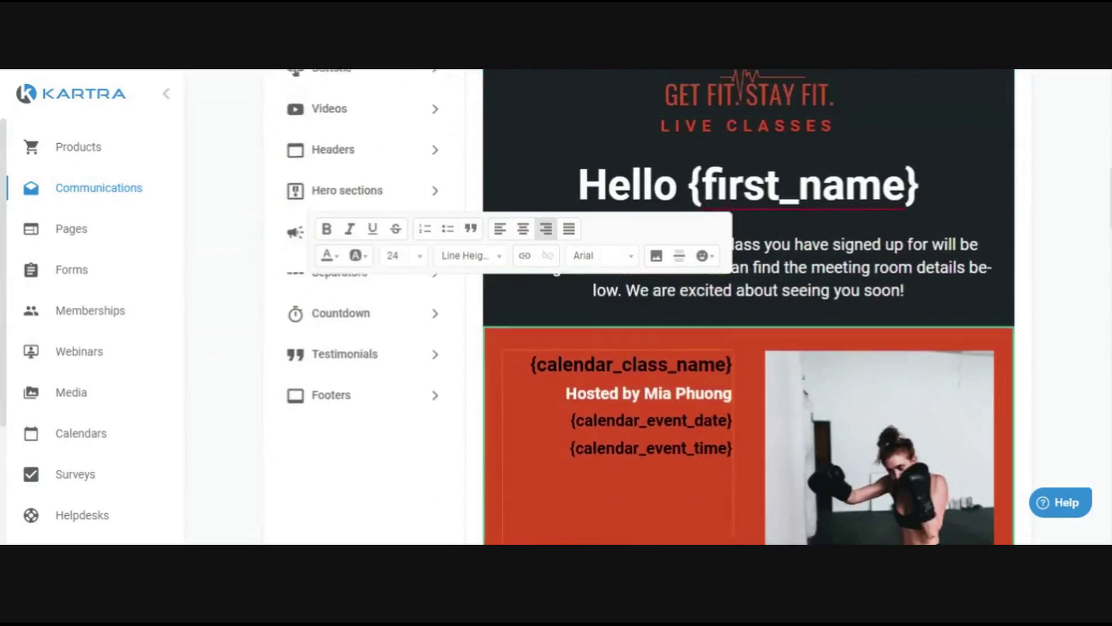
scroll(695, 409, "down", 5)
scroll(695, 412, "up", 5)
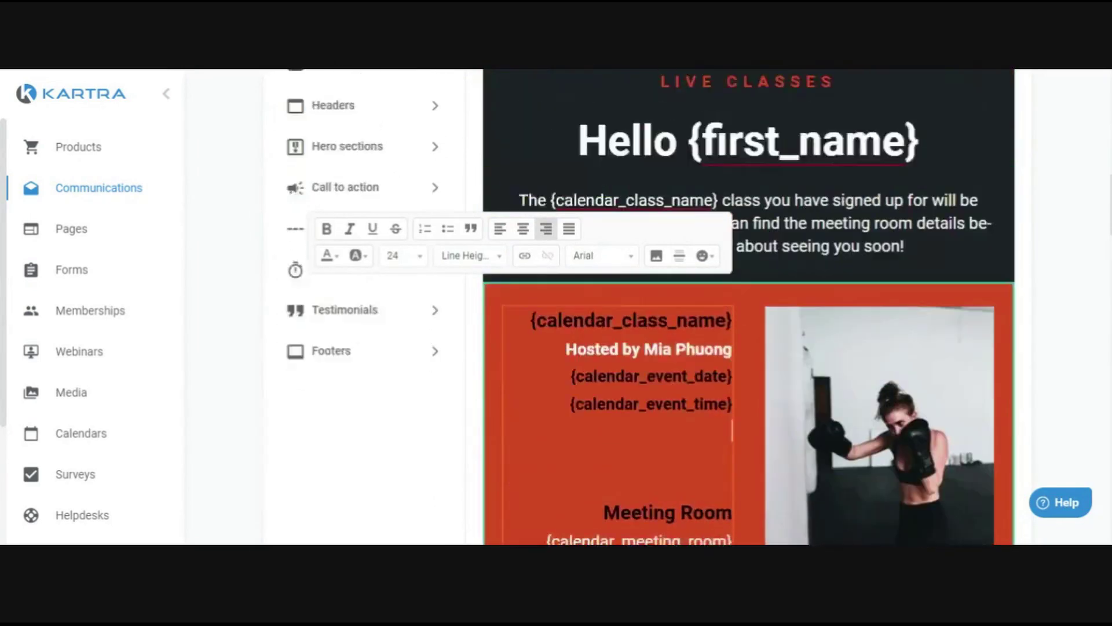
left_click_drag(694, 424, 733, 425)
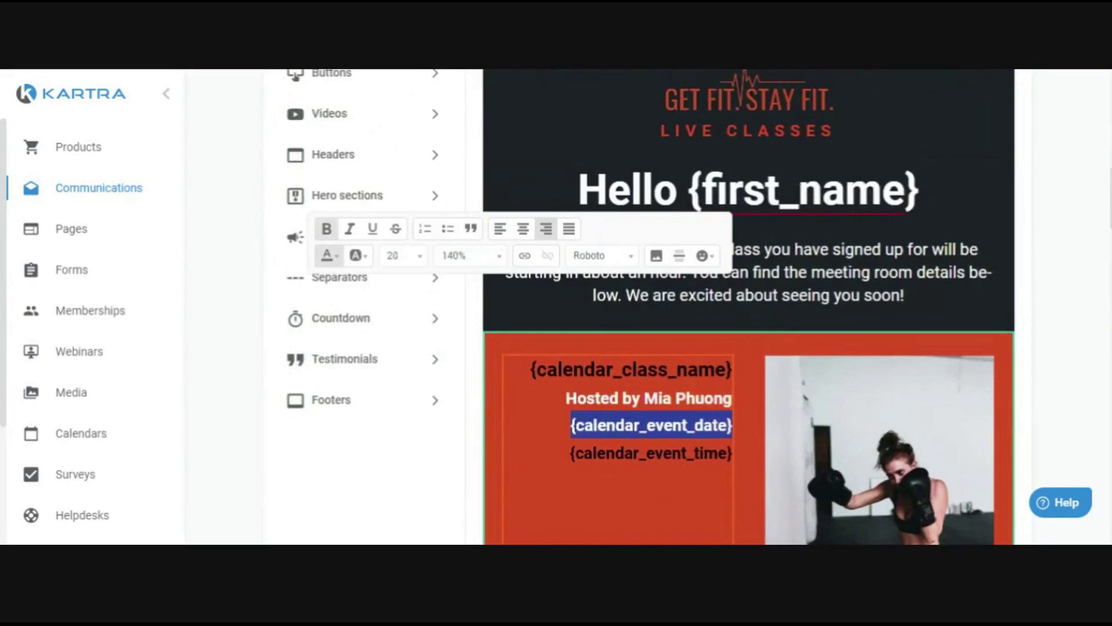
left_click_drag(571, 453, 733, 452)
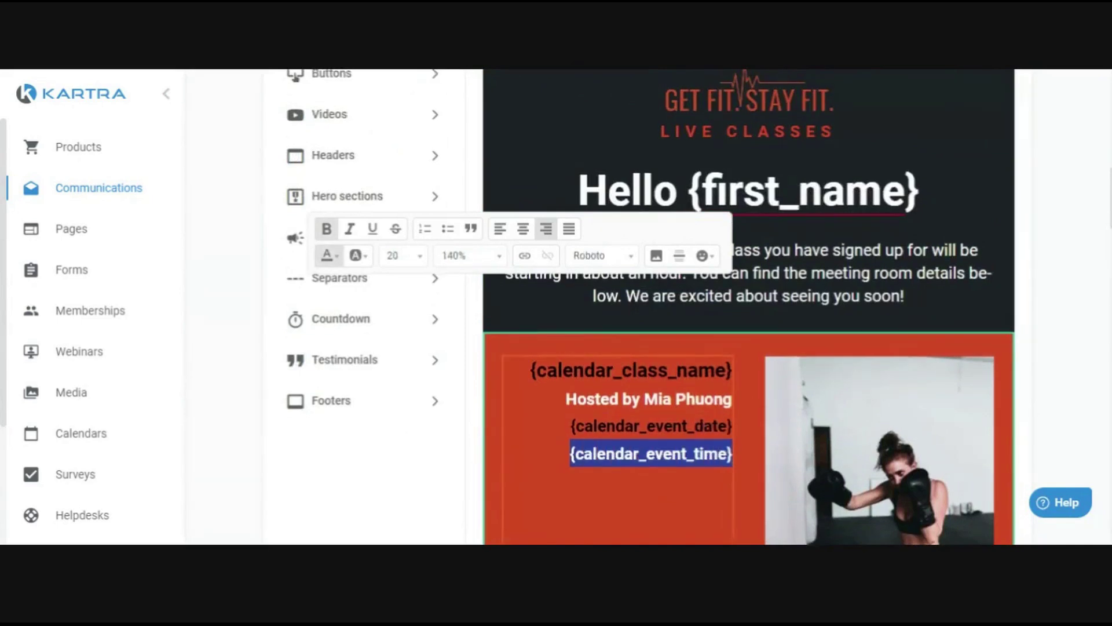
scroll(573, 427, "up", 6)
scroll(390, 318, "up", 4)
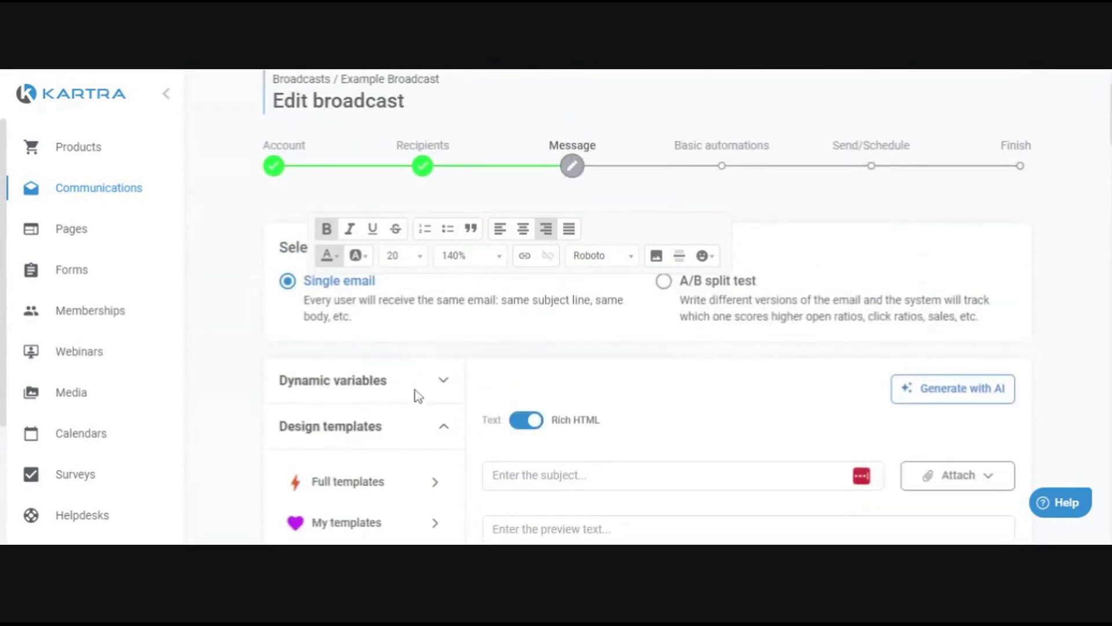
left_click(444, 385)
scroll(380, 433, "down", 11)
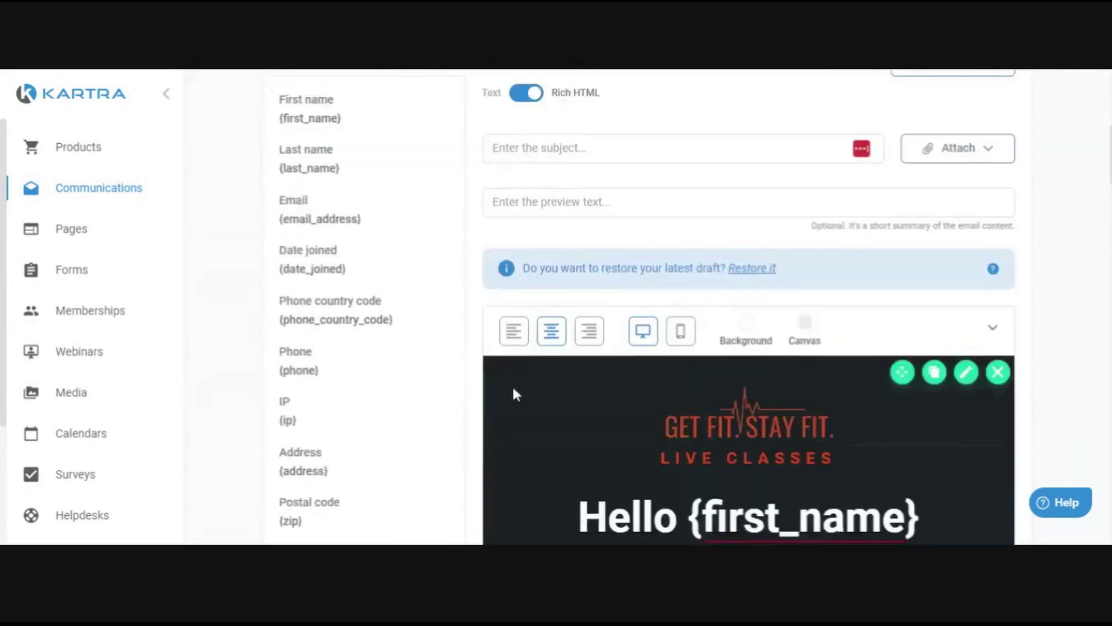
scroll(538, 395, "down", 7)
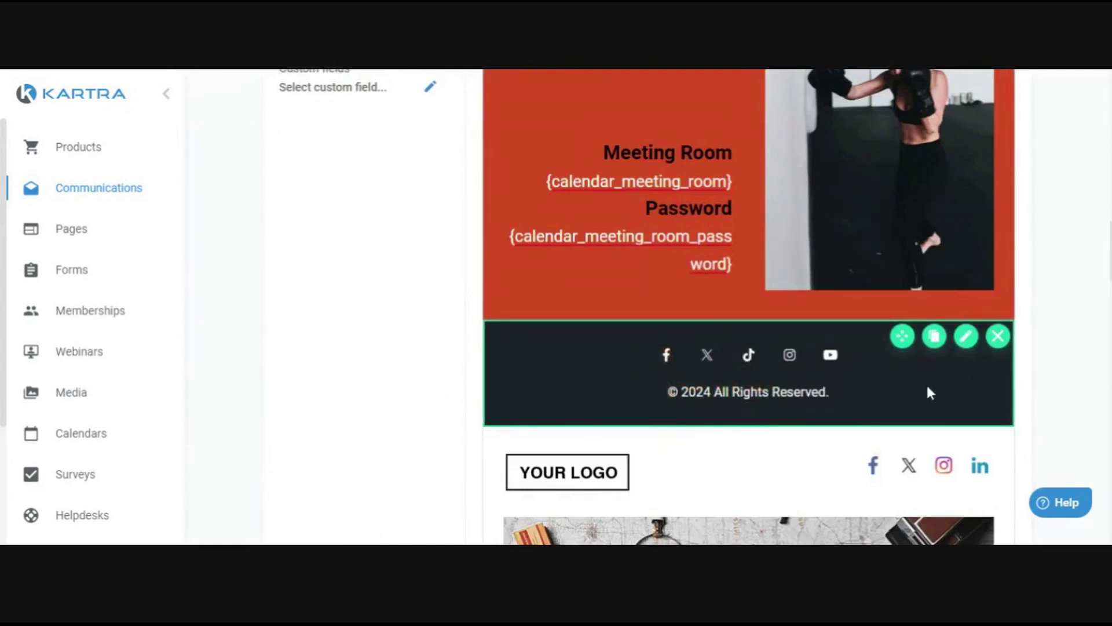
scroll(881, 412, "up", 10)
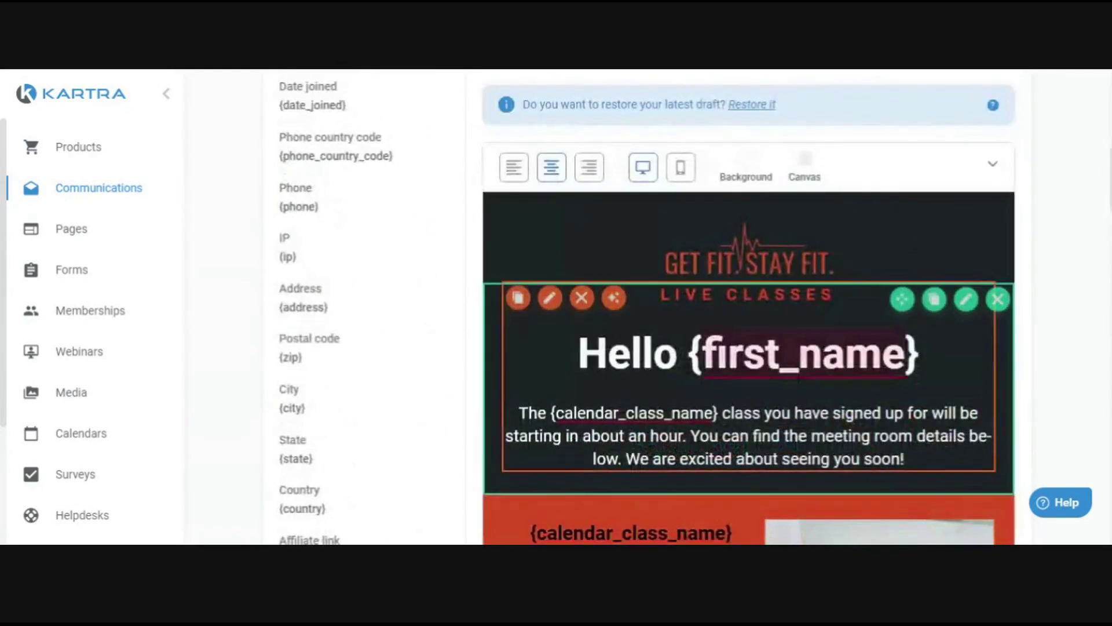
scroll(521, 268, "up", 4)
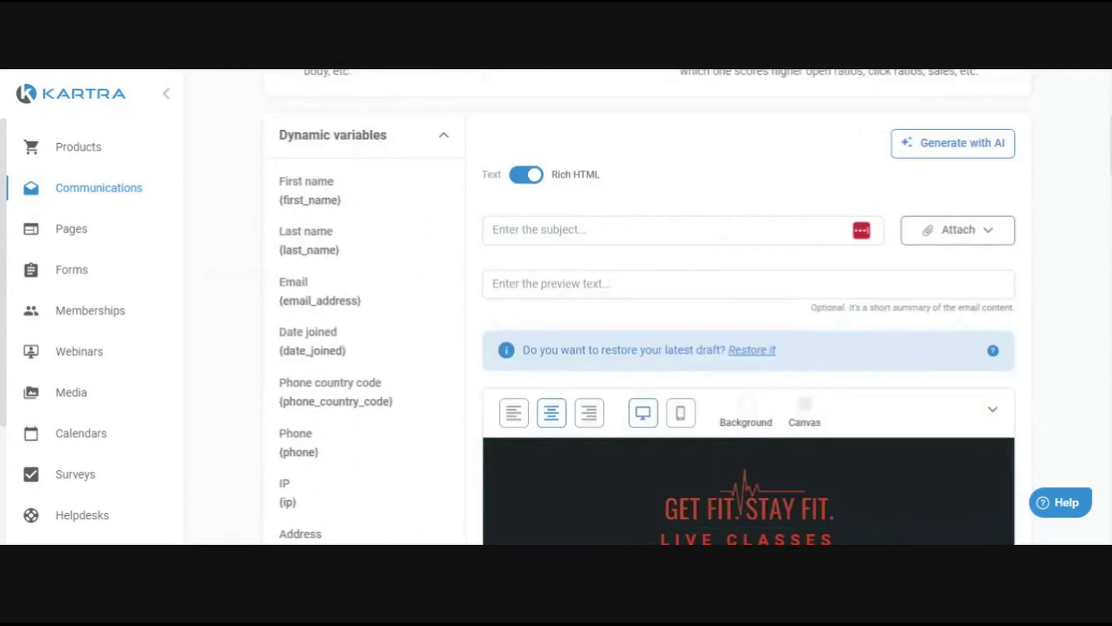
scroll(684, 304, "down", 8)
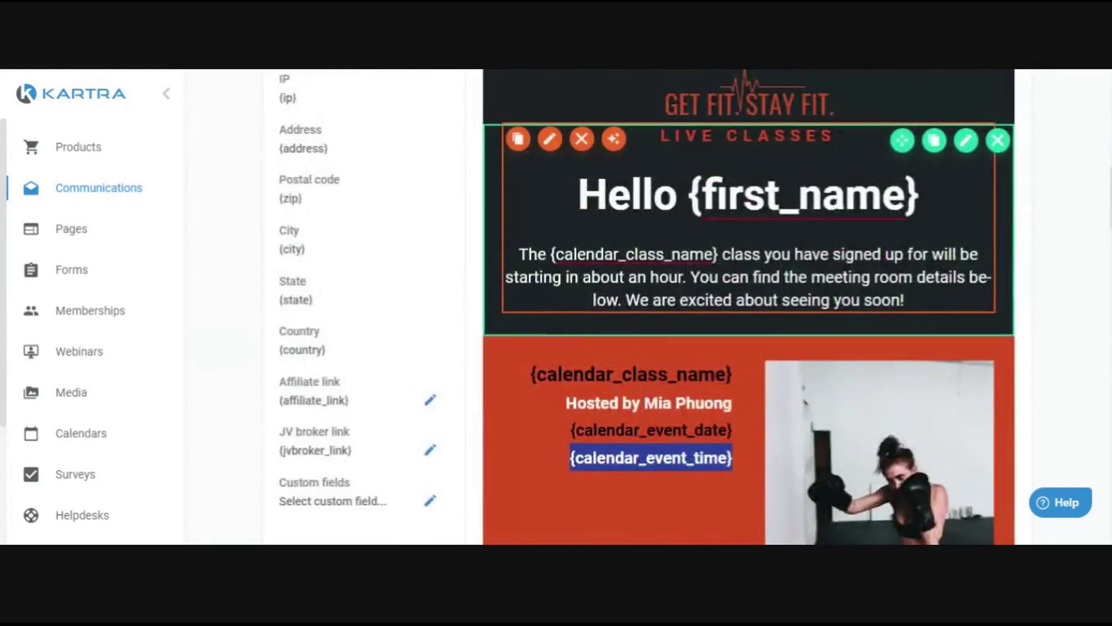
scroll(978, 173, "up", 1)
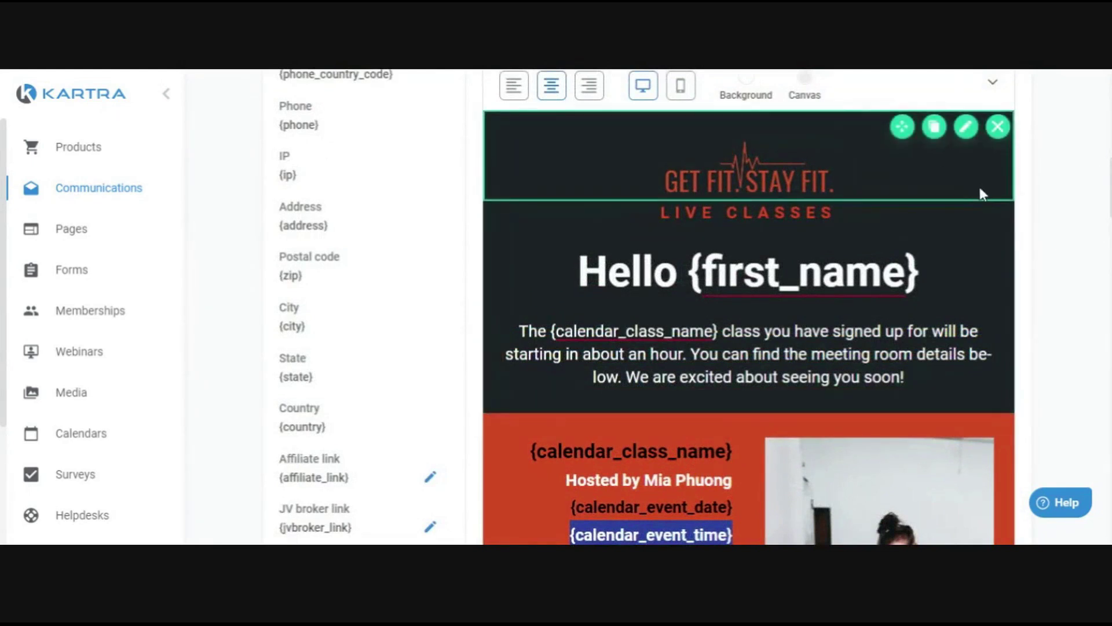
scroll(937, 355, "up", 7)
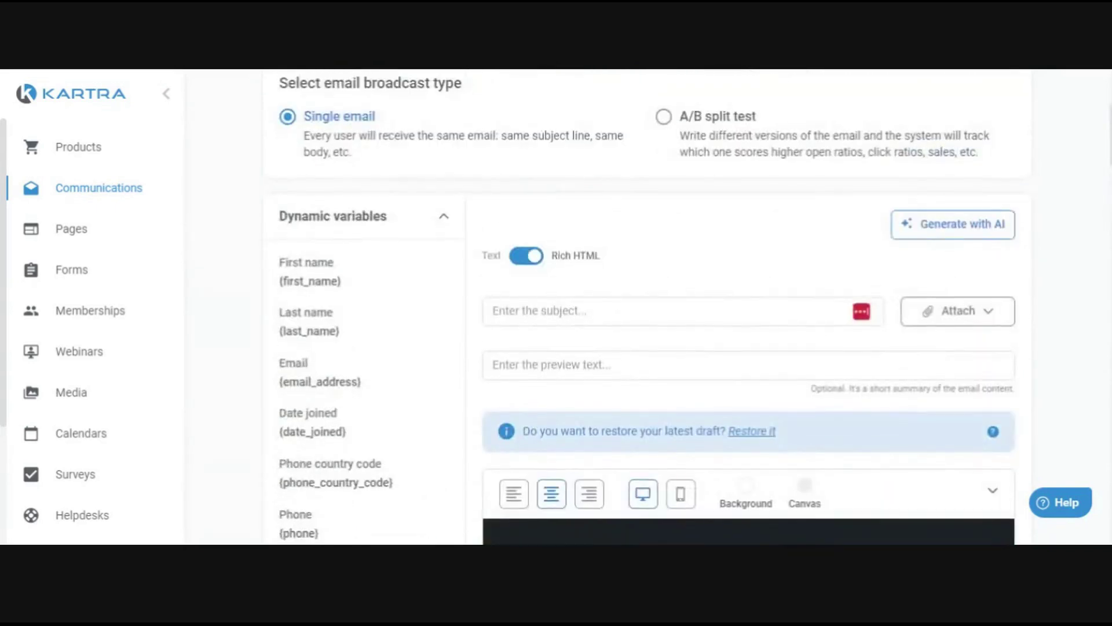
scroll(841, 346, "down", 15)
scroll(842, 345, "down", 5)
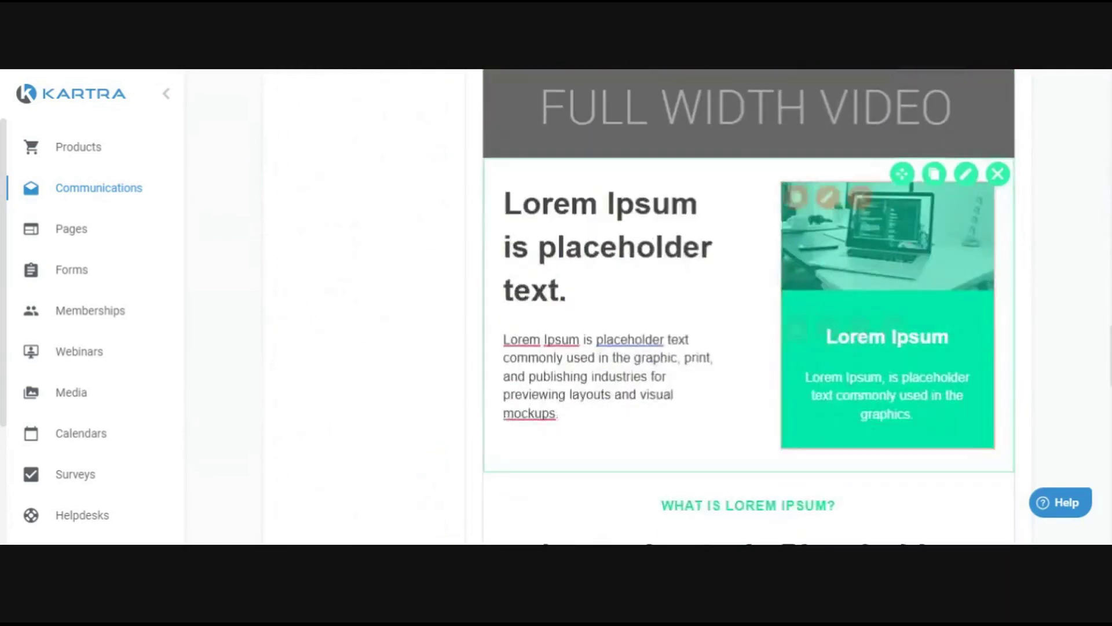
scroll(844, 367, "up", 20)
Step: Switch the email body to Text mode and bring up the Generate with AI assistant
left_click(520, 340)
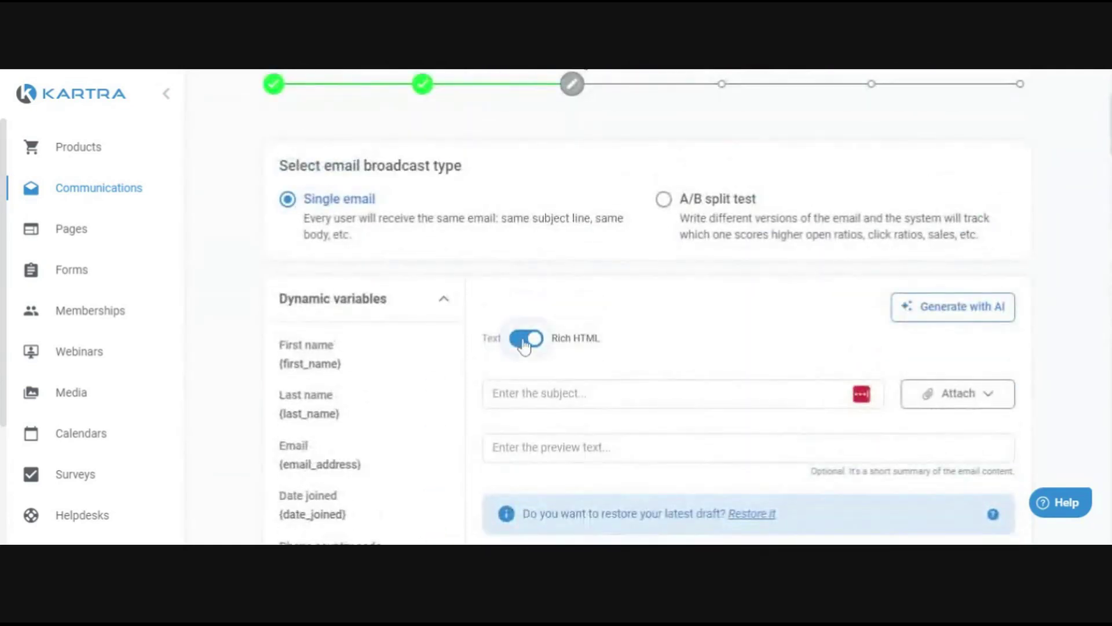
scroll(590, 327, "down", 3)
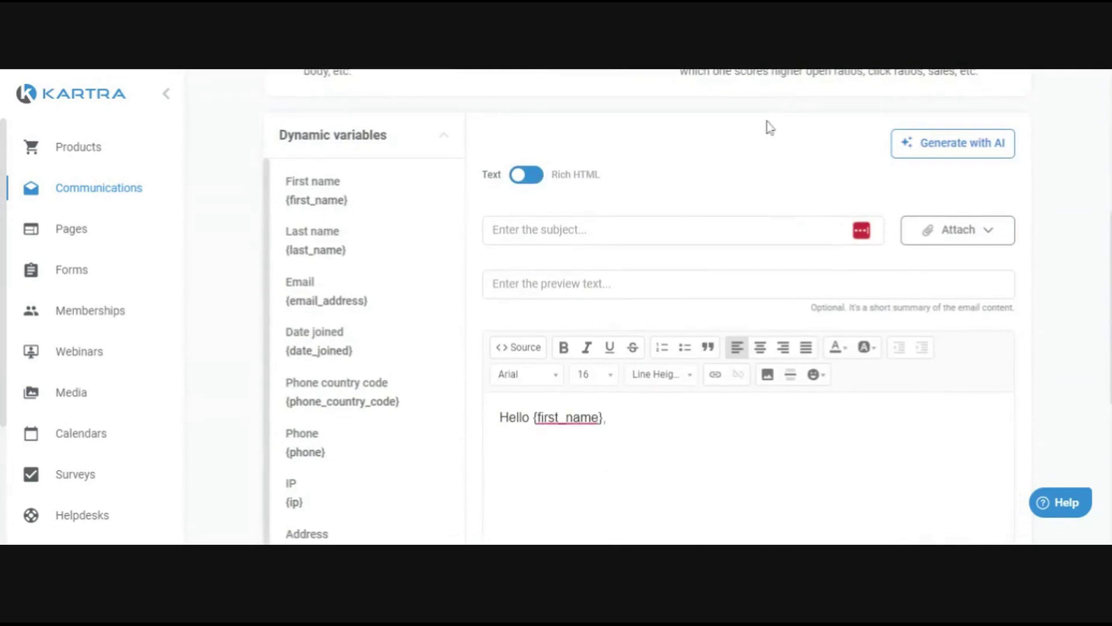
left_click(974, 156)
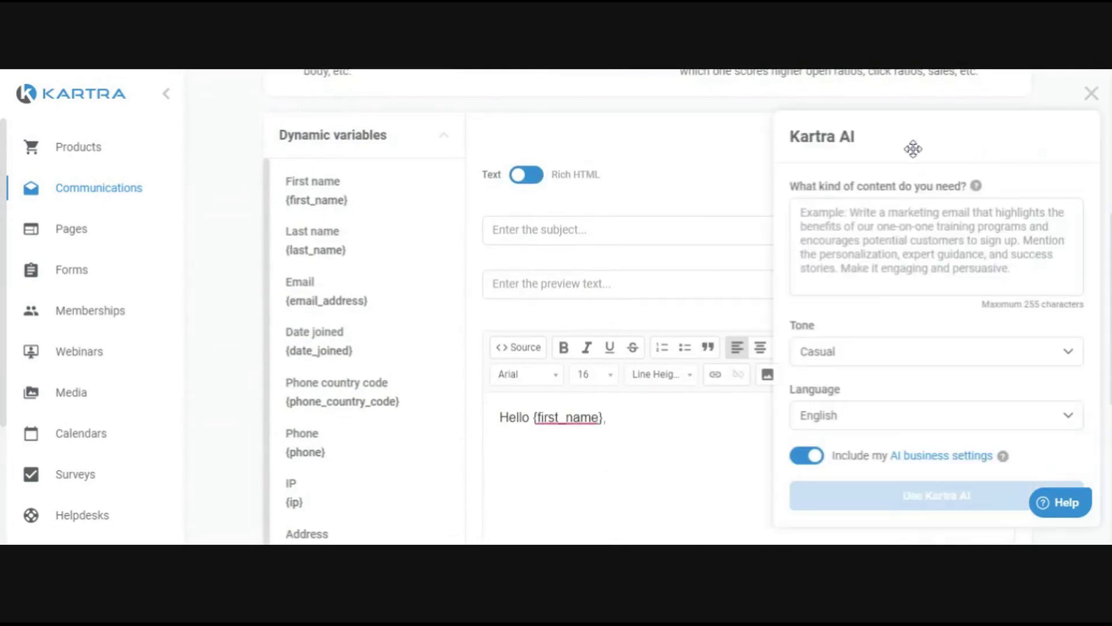
left_click_drag(911, 149, 583, 119)
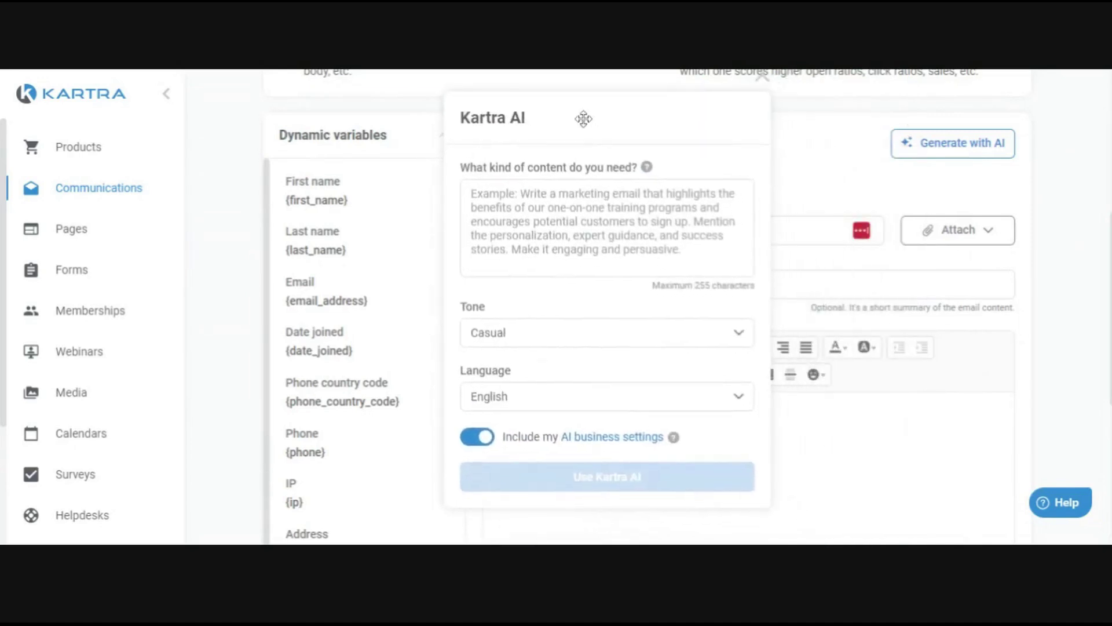
Step: Keep Casual tone and English language, turn off business settings, and close without generating
left_click(580, 214)
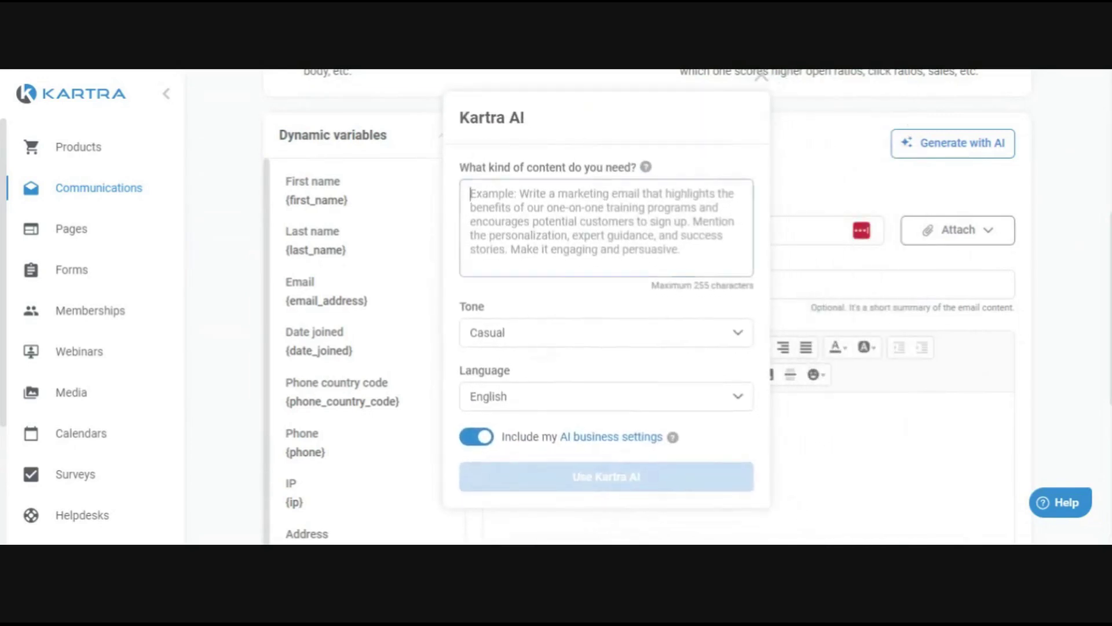
left_click(517, 342)
left_click(626, 336)
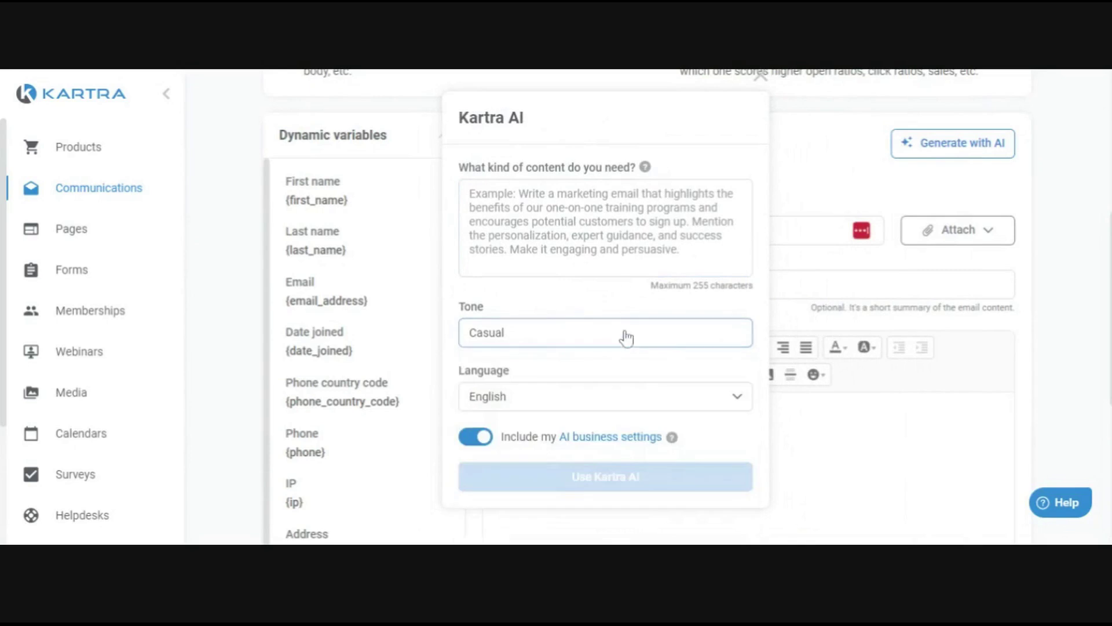
left_click(525, 398)
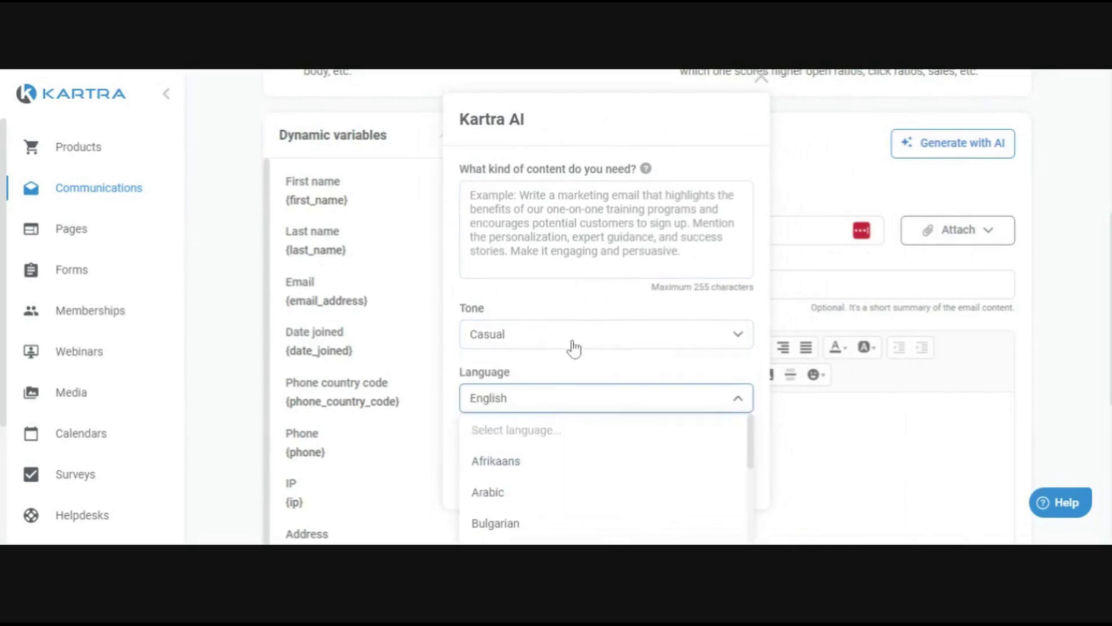
left_click(610, 311)
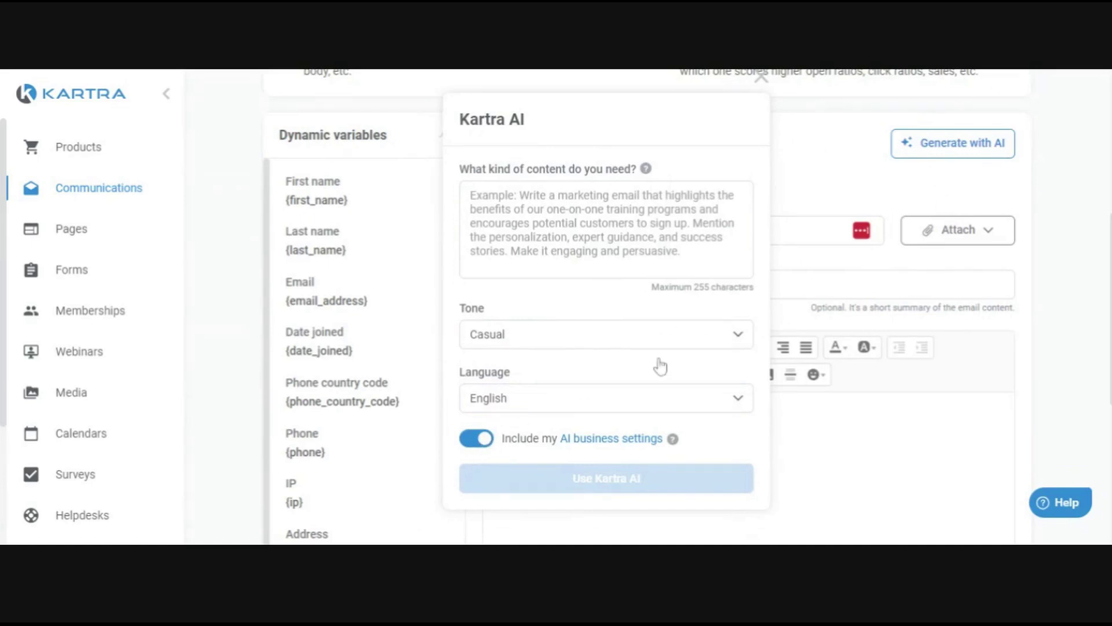
left_click(482, 451)
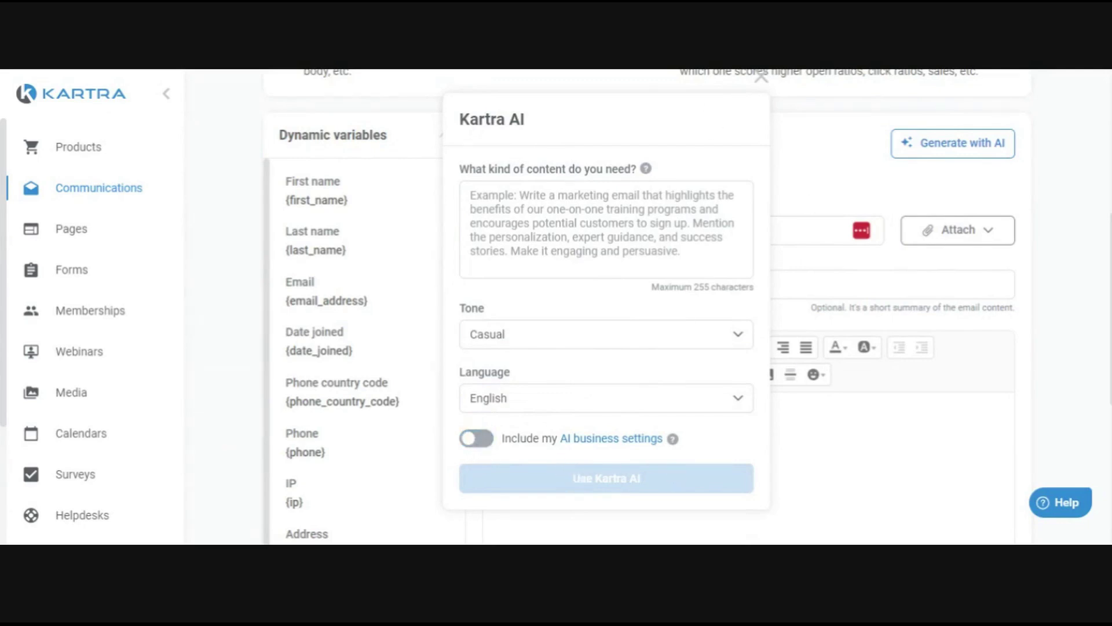
left_click(761, 78)
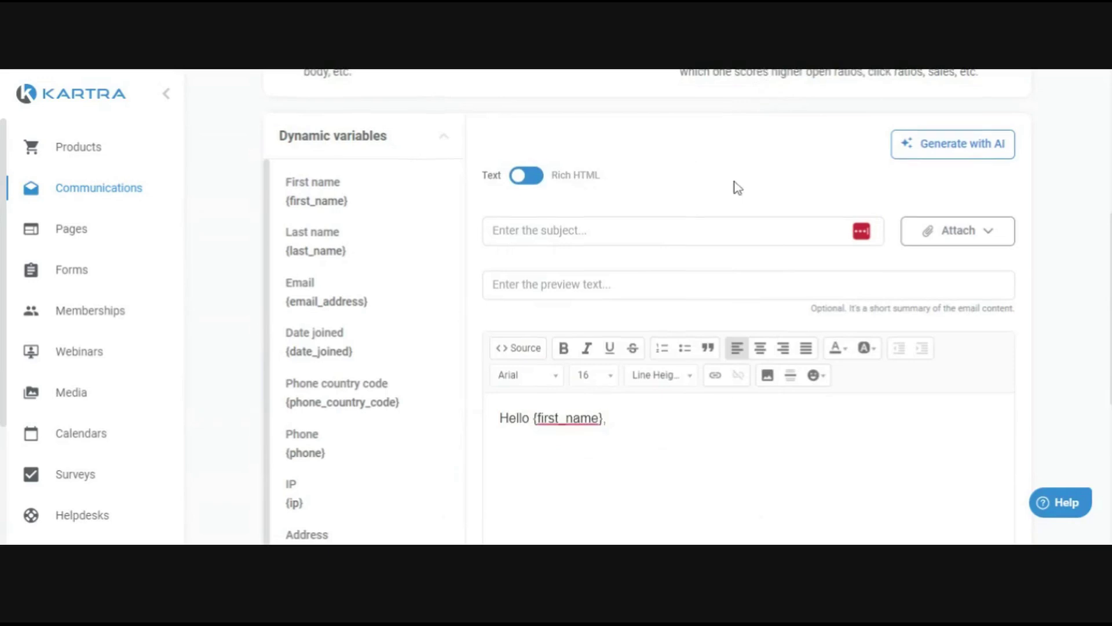
Step: Select all the text in the email body
scroll(732, 190, "up", 1)
scroll(729, 192, "down", 1)
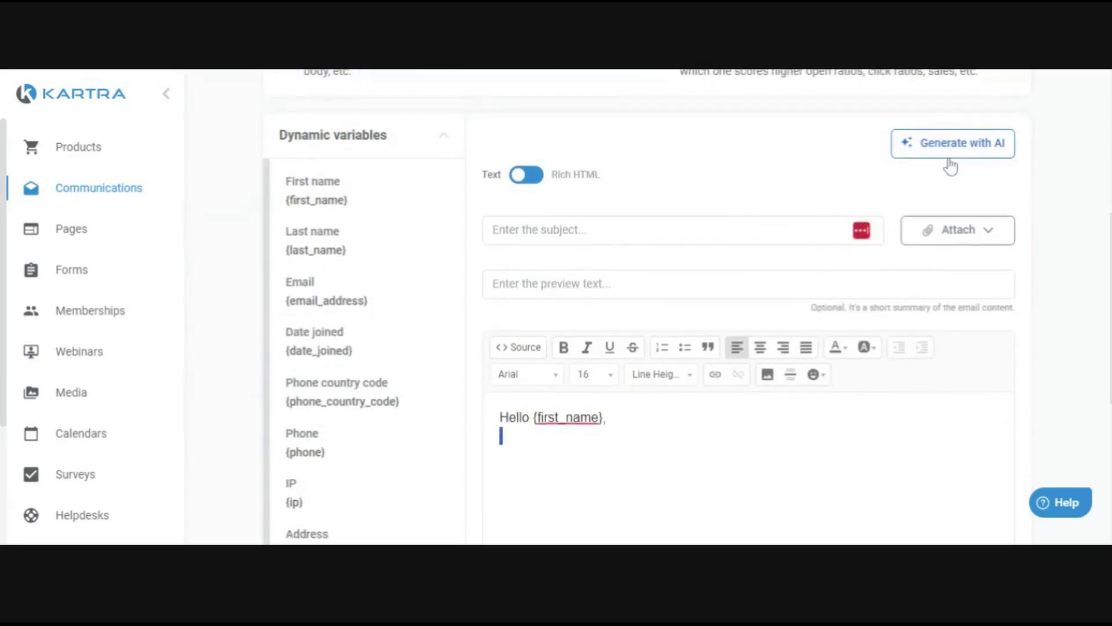
key("ctrl+a")
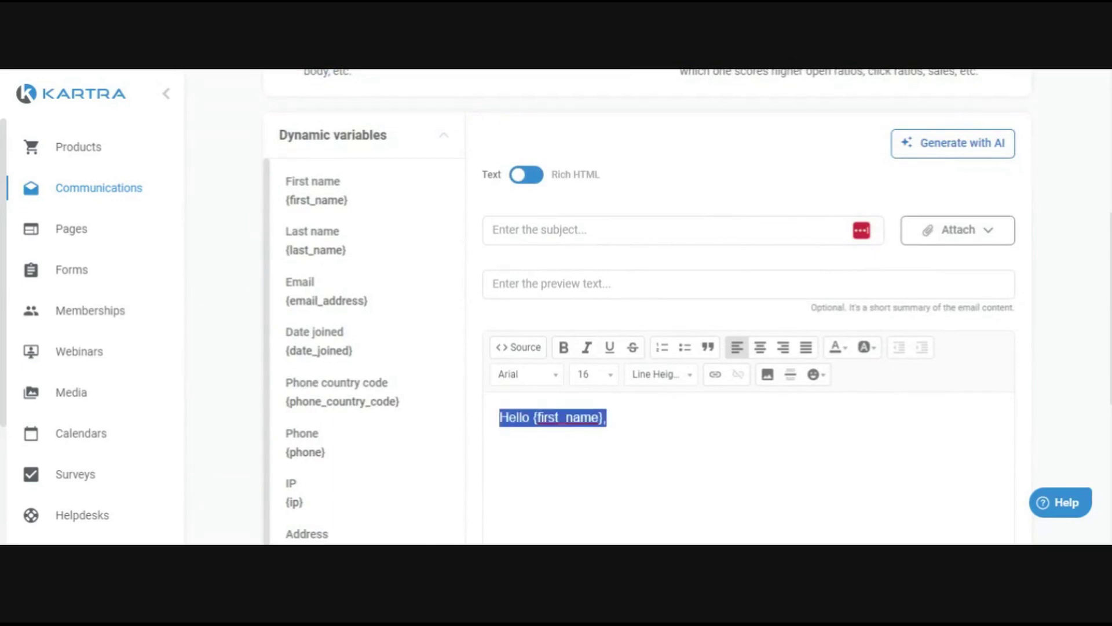
Step: Switch back to Rich HTML and review the Get Fit Stay Fit reminder above the Lorem Ipsum sections
left_click(536, 176)
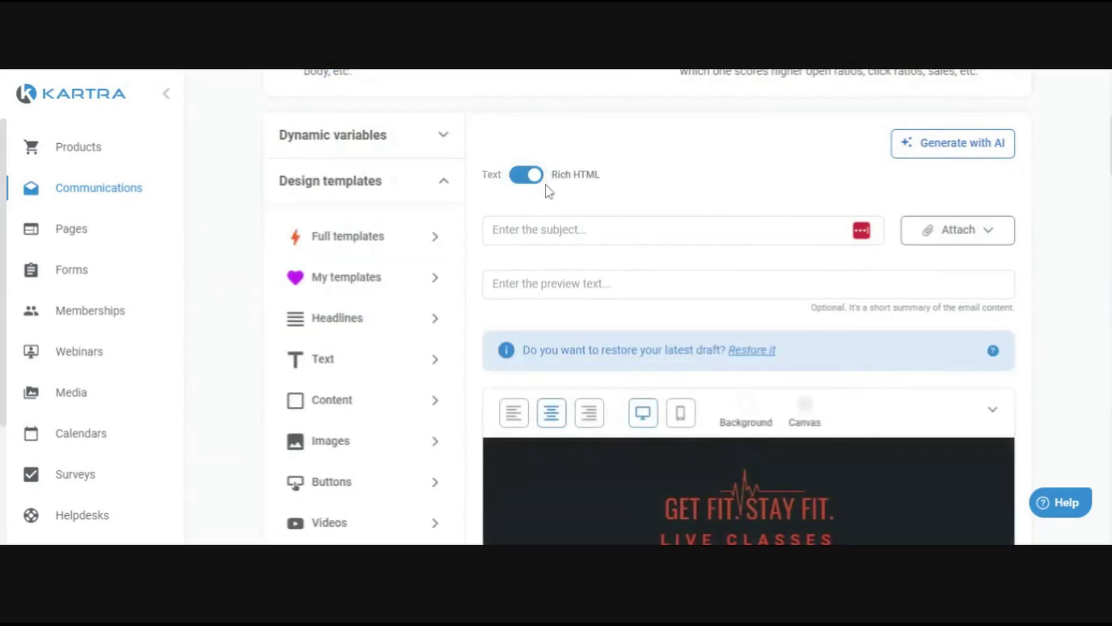
scroll(558, 243, "down", 4)
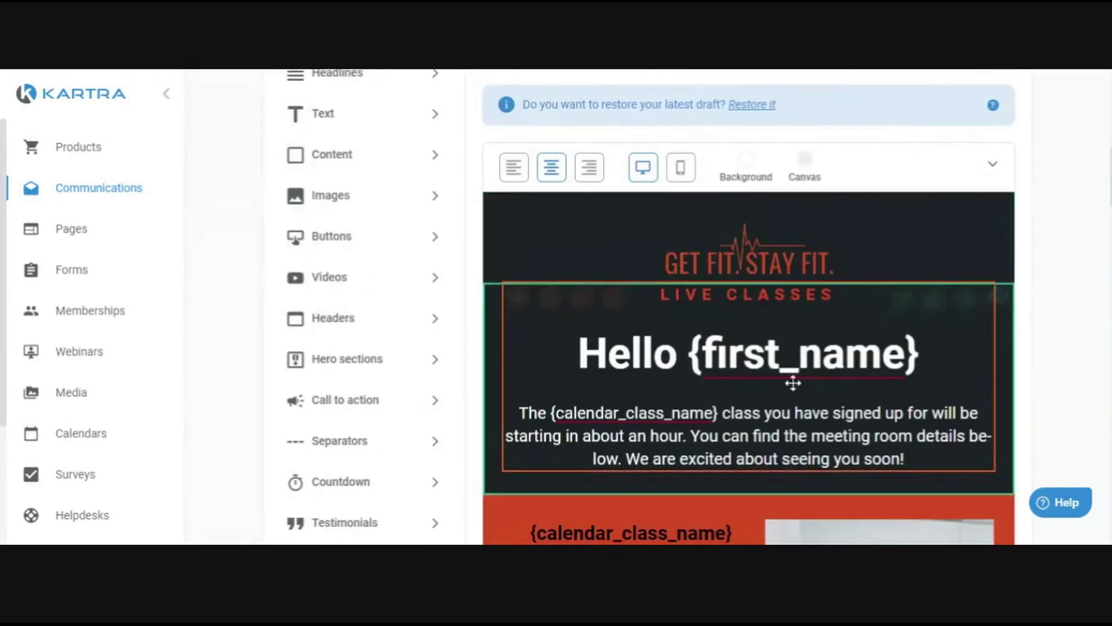
scroll(793, 382, "down", 5)
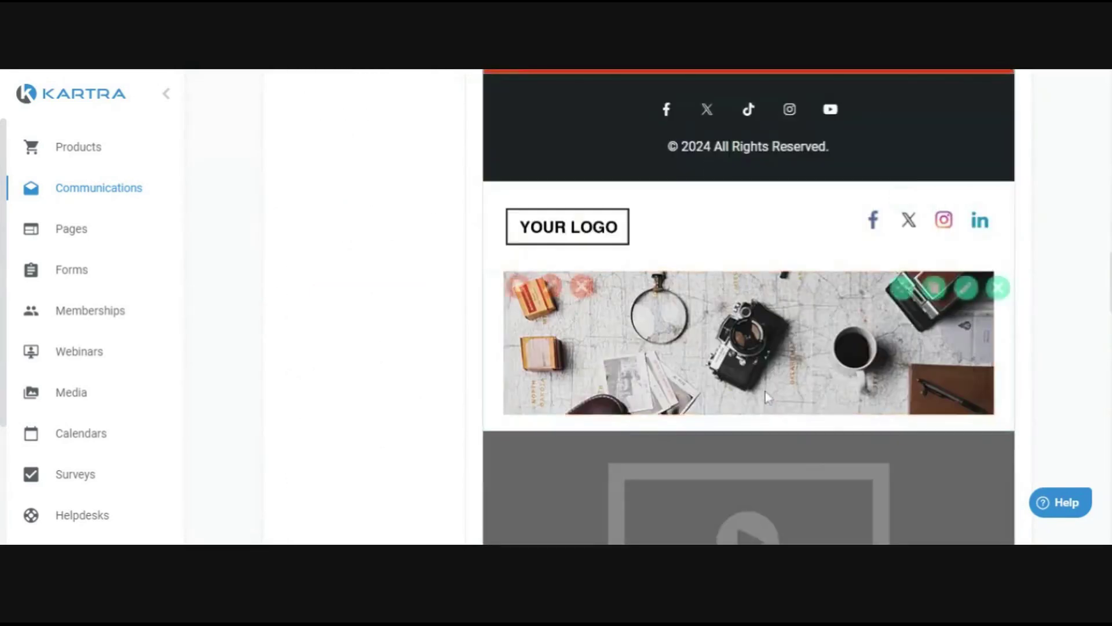
scroll(695, 377, "up", 15)
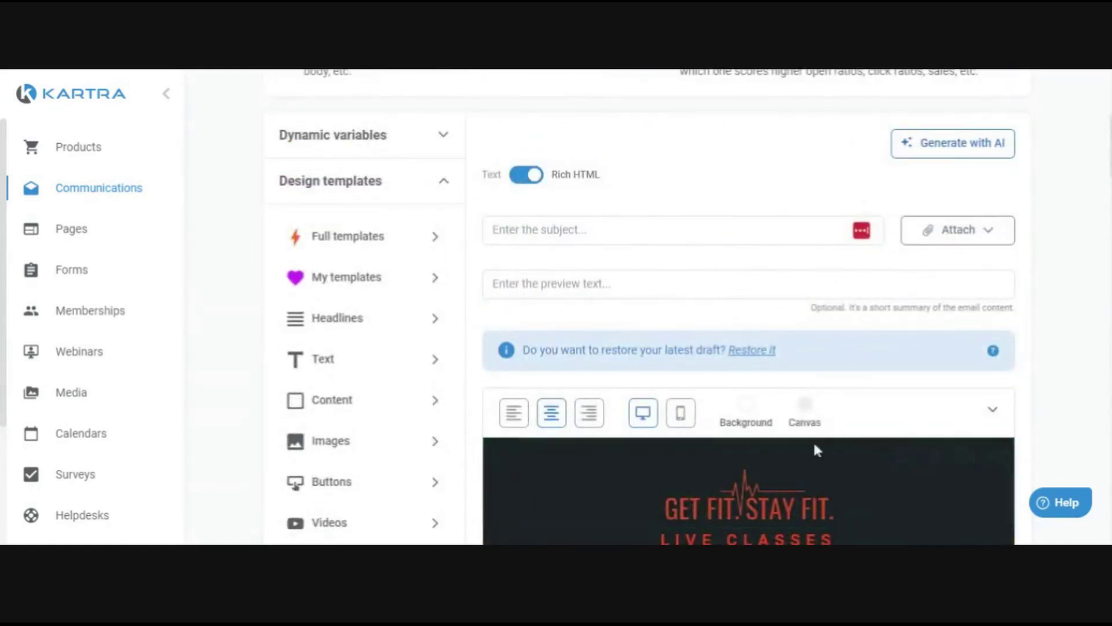
scroll(724, 449, "down", 5)
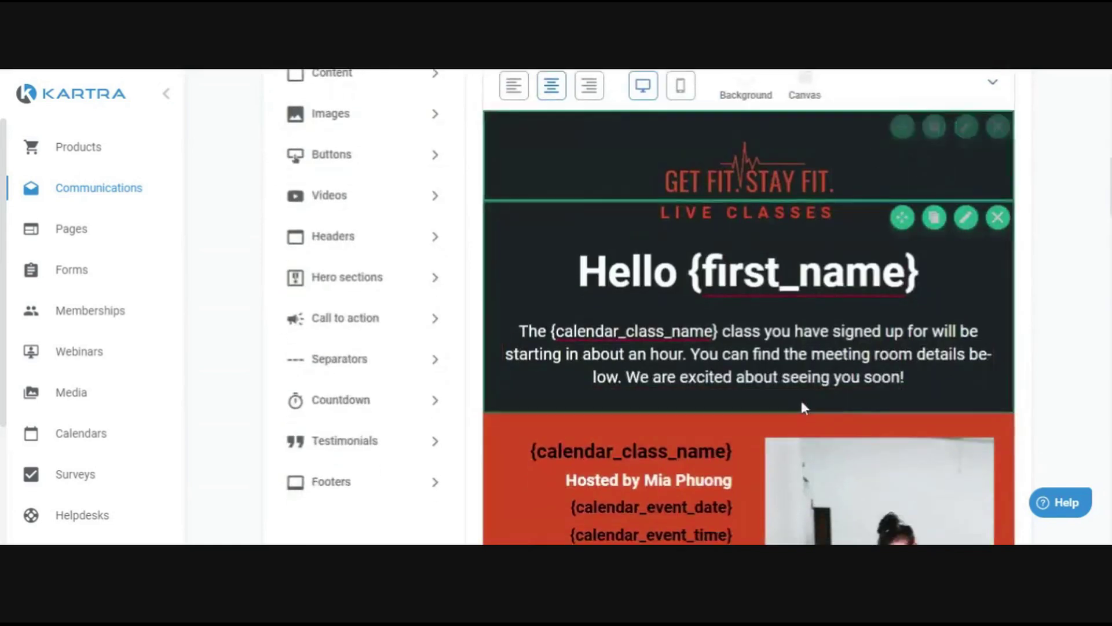
scroll(725, 335, "up", 5)
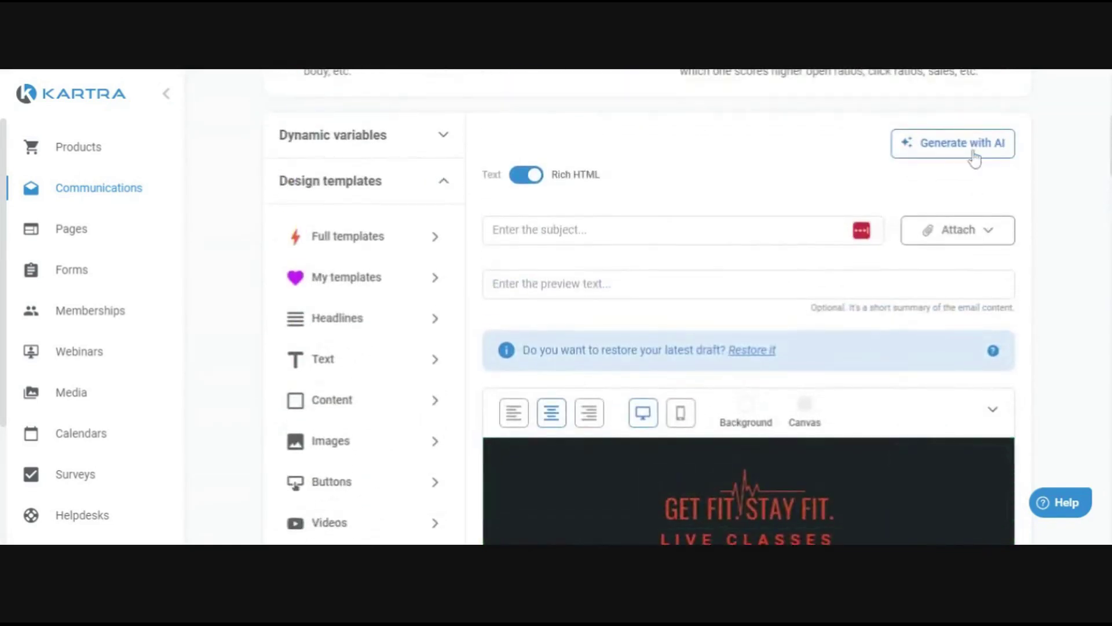
scroll(709, 320, "down", 10)
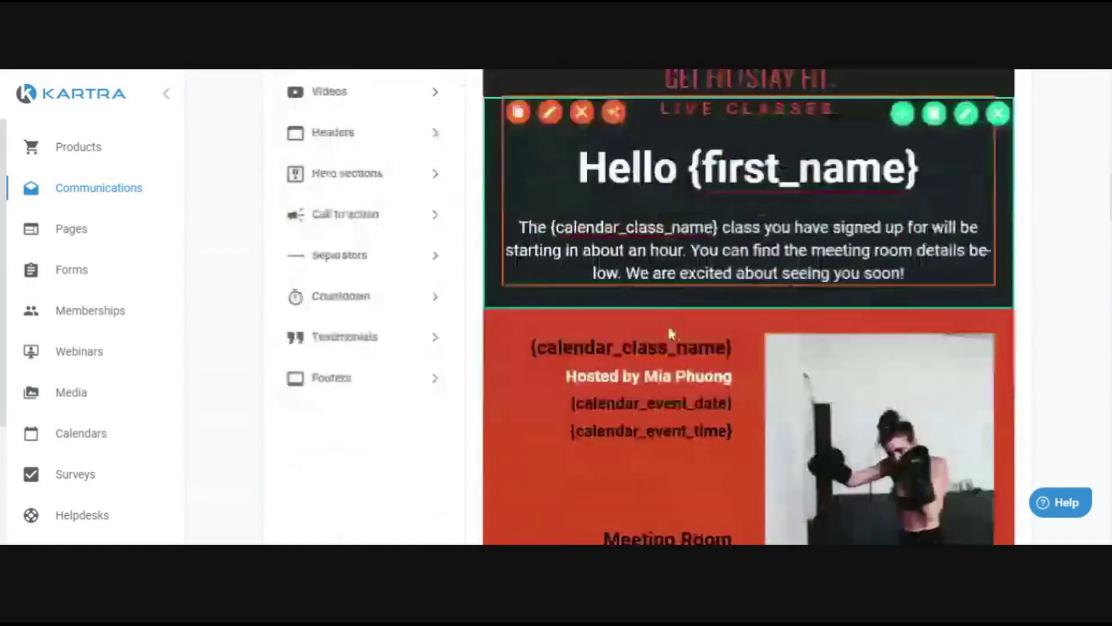
scroll(881, 340, "down", 9)
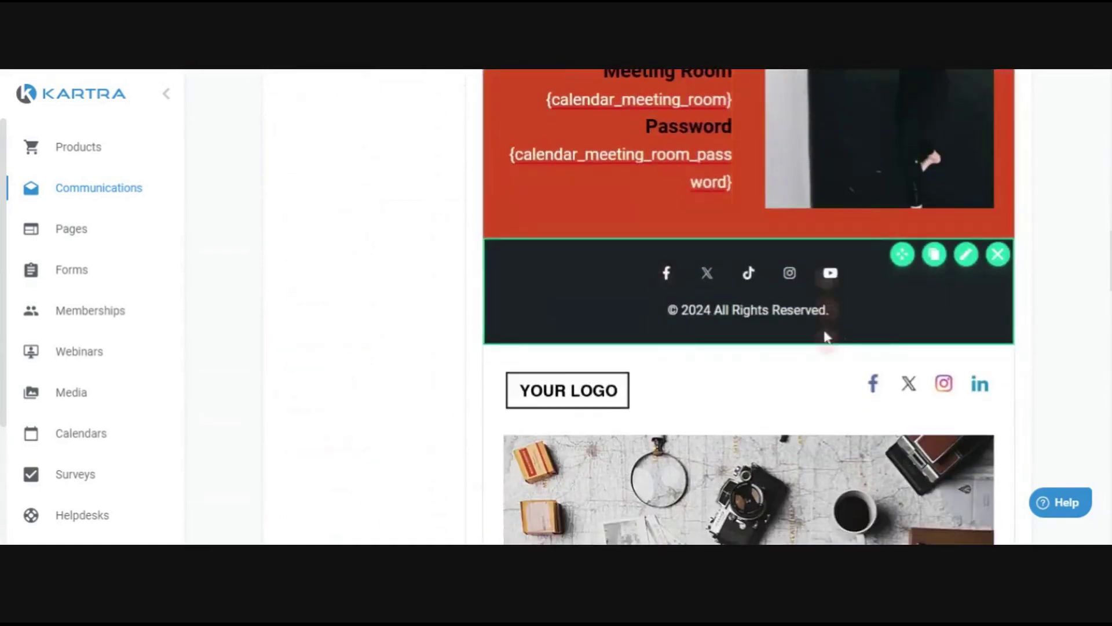
scroll(780, 338, "up", 9)
scroll(800, 351, "up", 10)
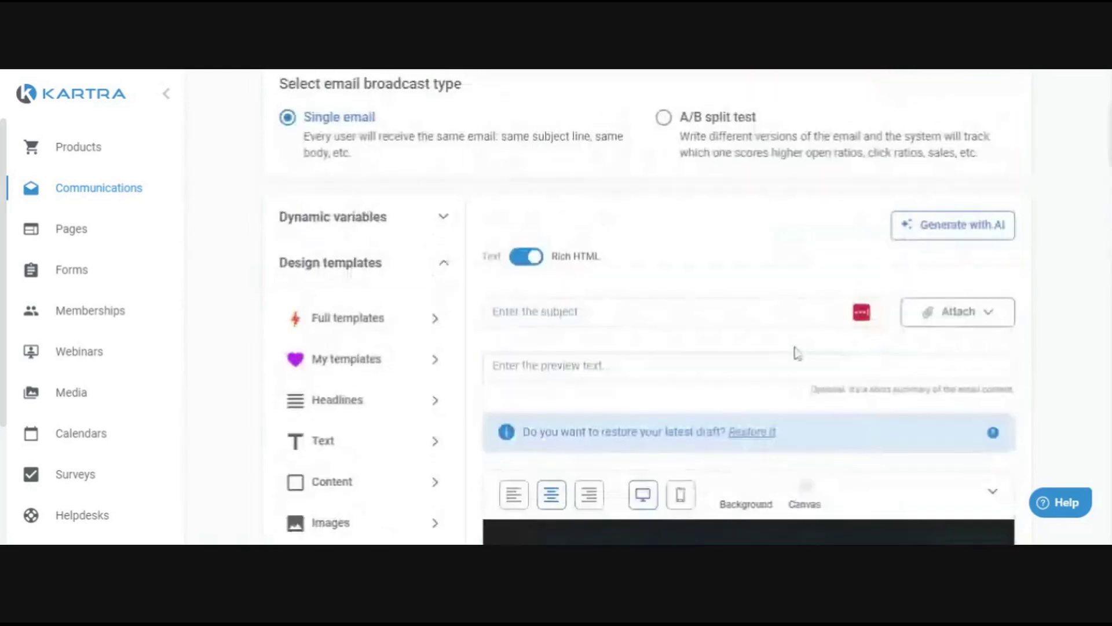
scroll(697, 246, "up", 2)
scroll(840, 376, "down", 12)
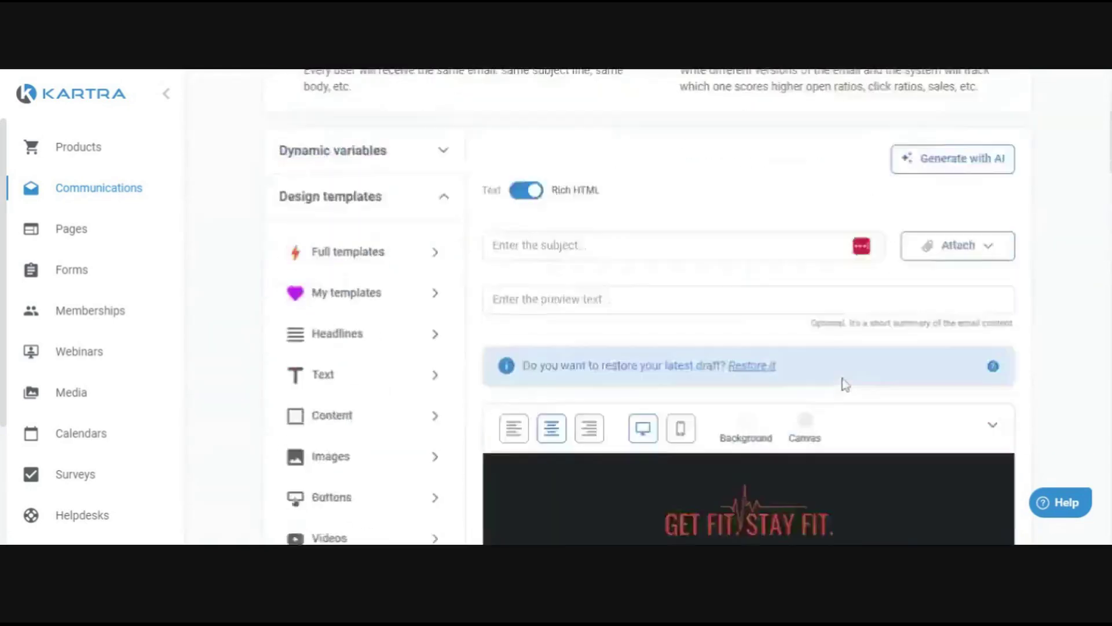
scroll(838, 366, "down", 10)
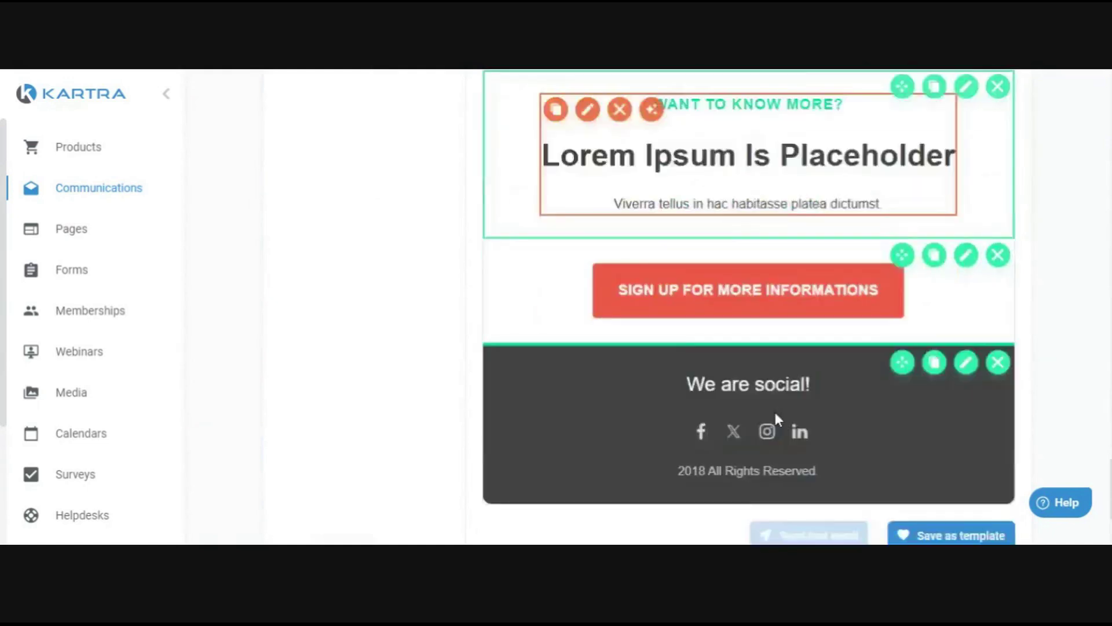
scroll(811, 475, "up", 15)
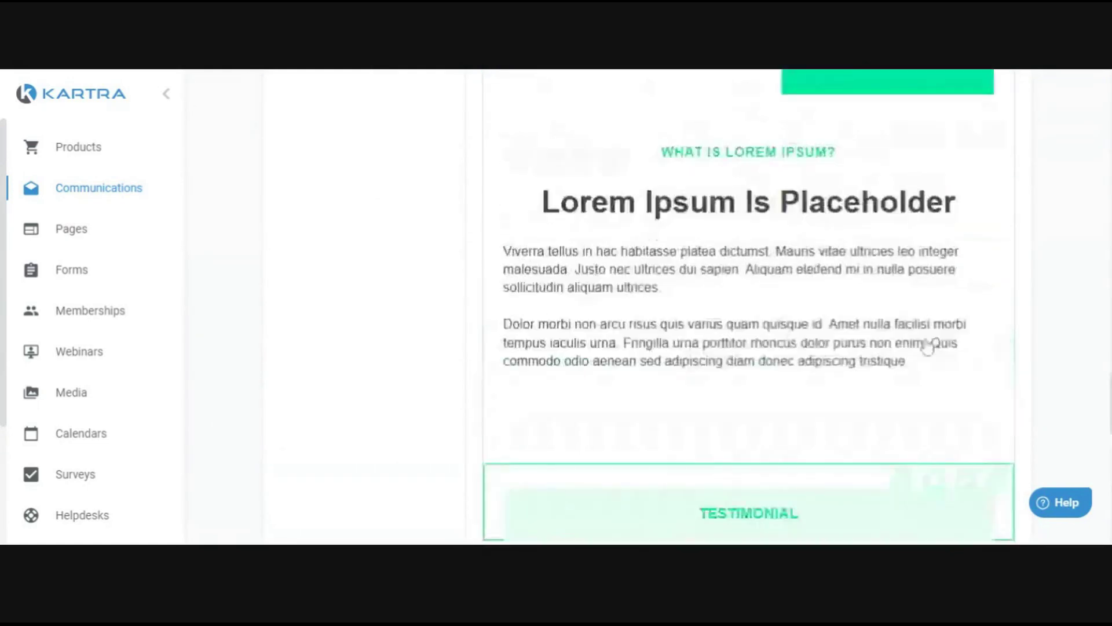
Step: Enter subject 'Headline' and preview text 'Preview', then save and continue
scroll(999, 332, "up", 1)
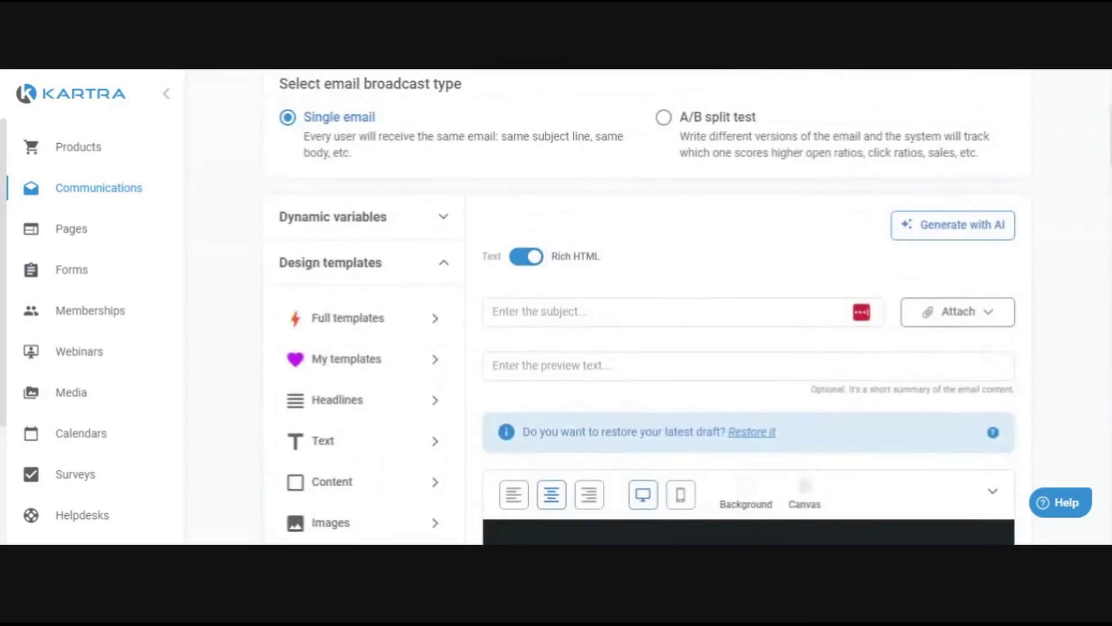
left_click(684, 312)
type("Headline")
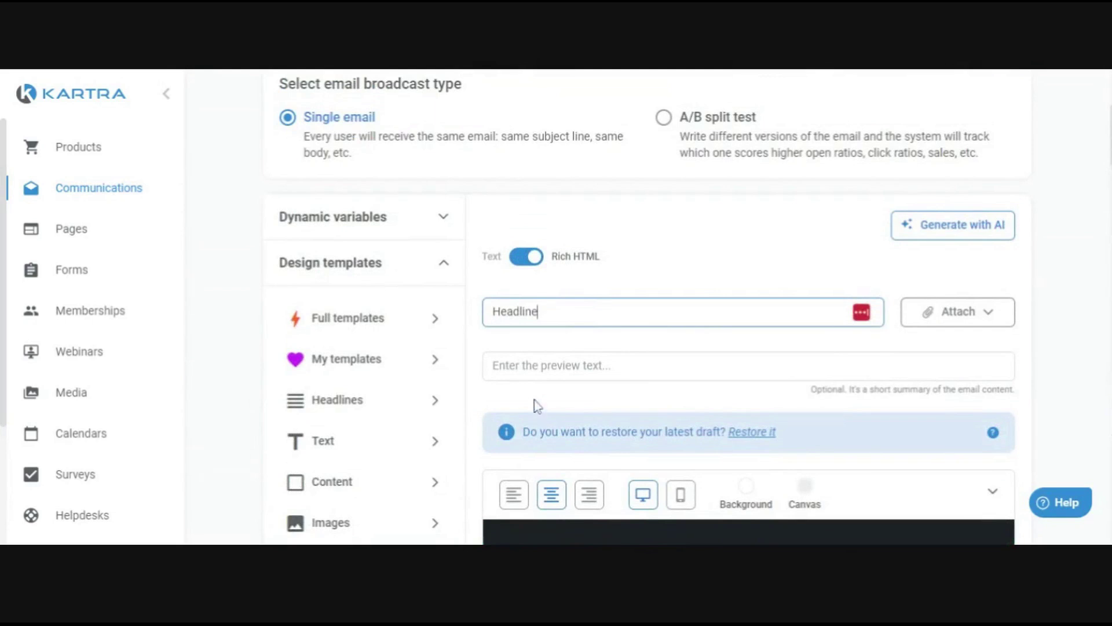
key("Tab")
type("Pre")
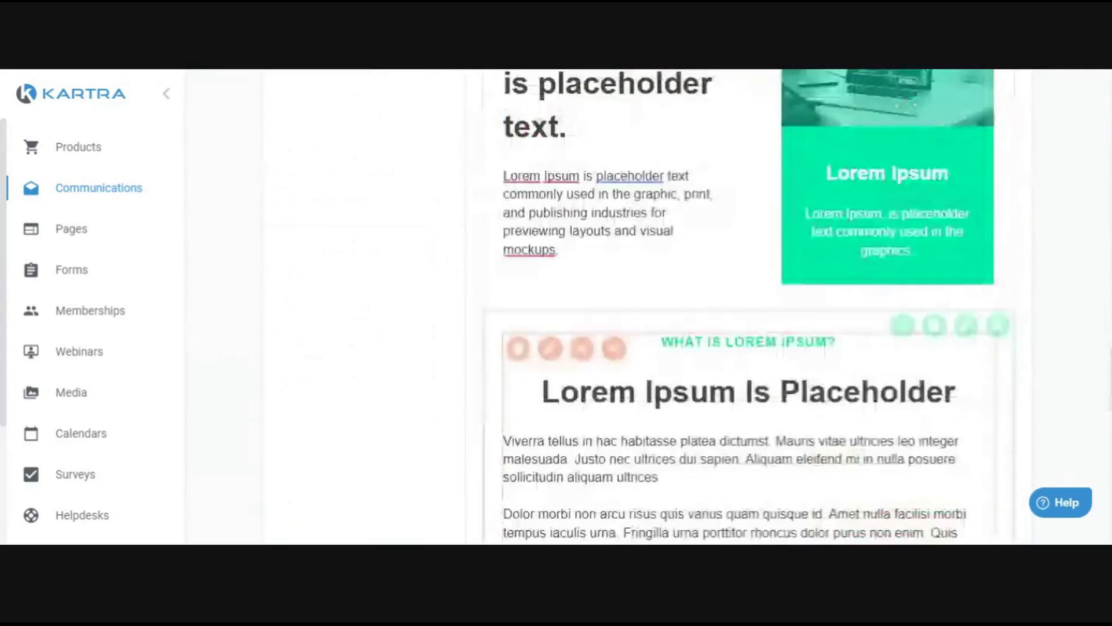
scroll(804, 360, "down", 10)
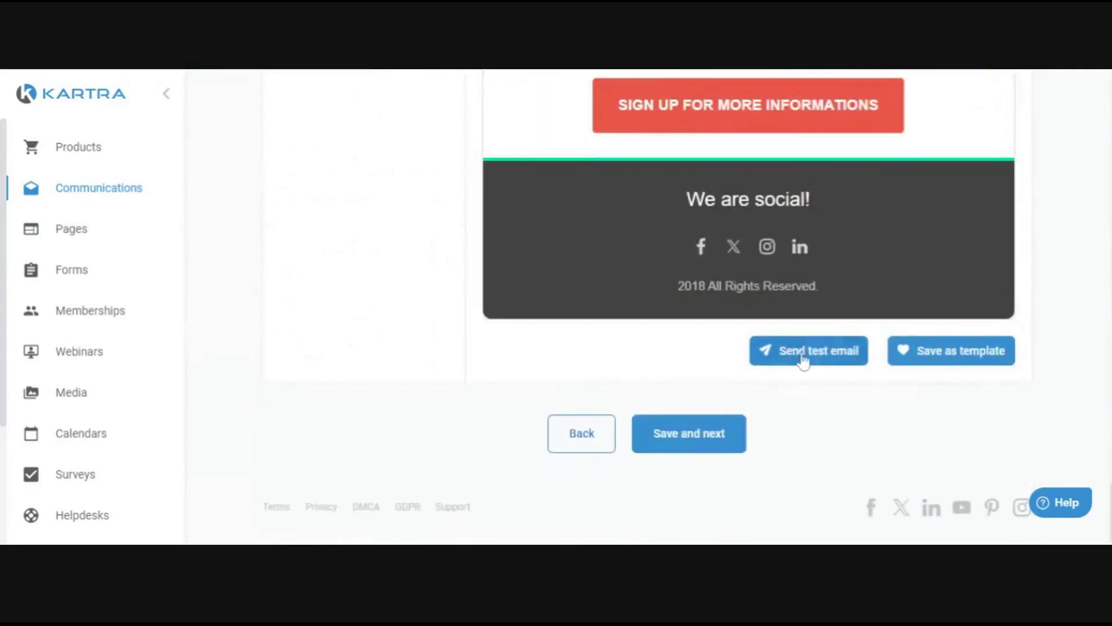
left_click(710, 442)
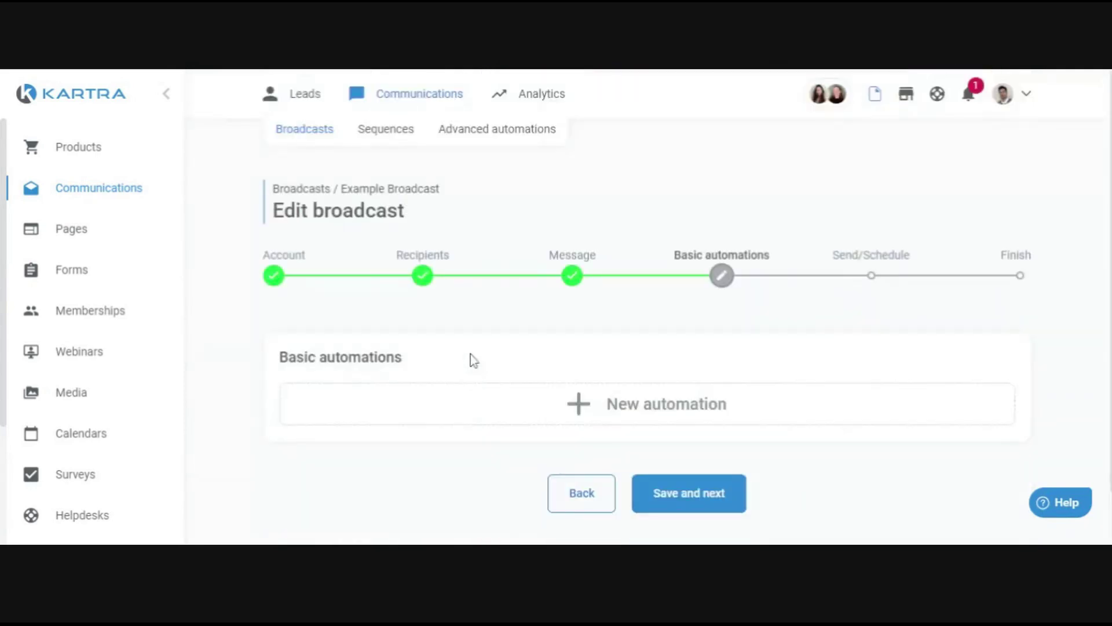
Step: Start a new automation: IF Lead opens this email, THEN subscribe to a list
left_click(618, 424)
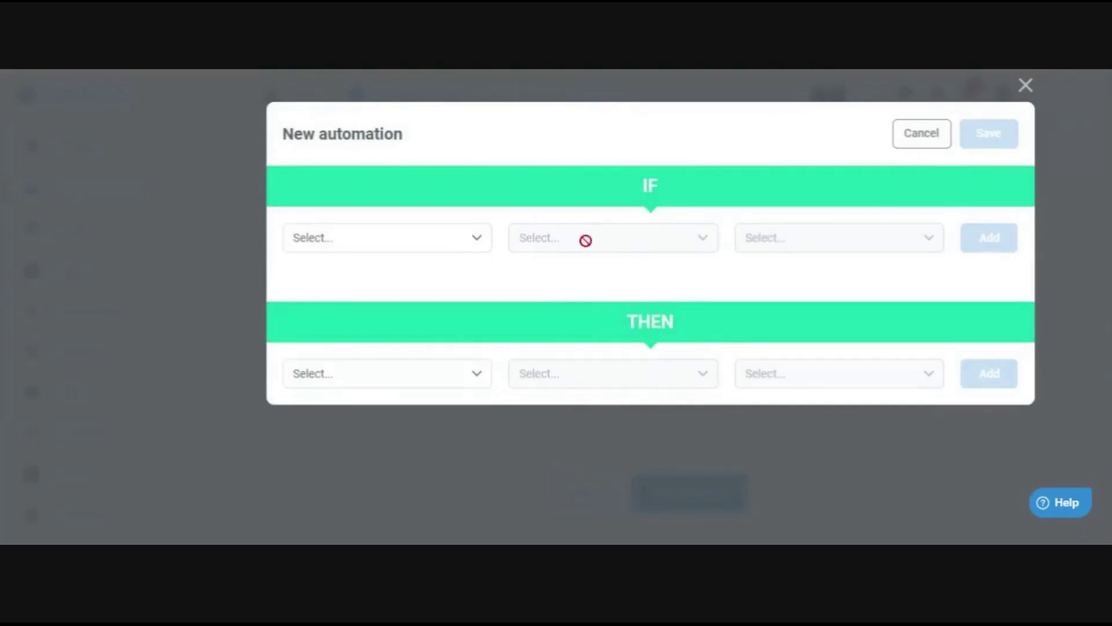
left_click(451, 253)
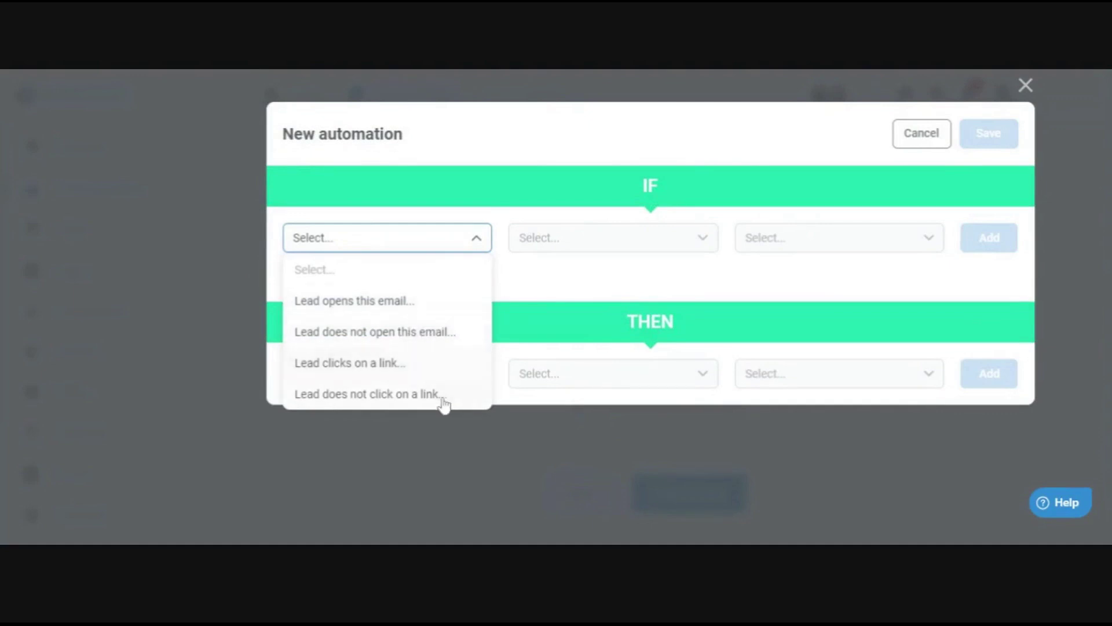
left_click(521, 314)
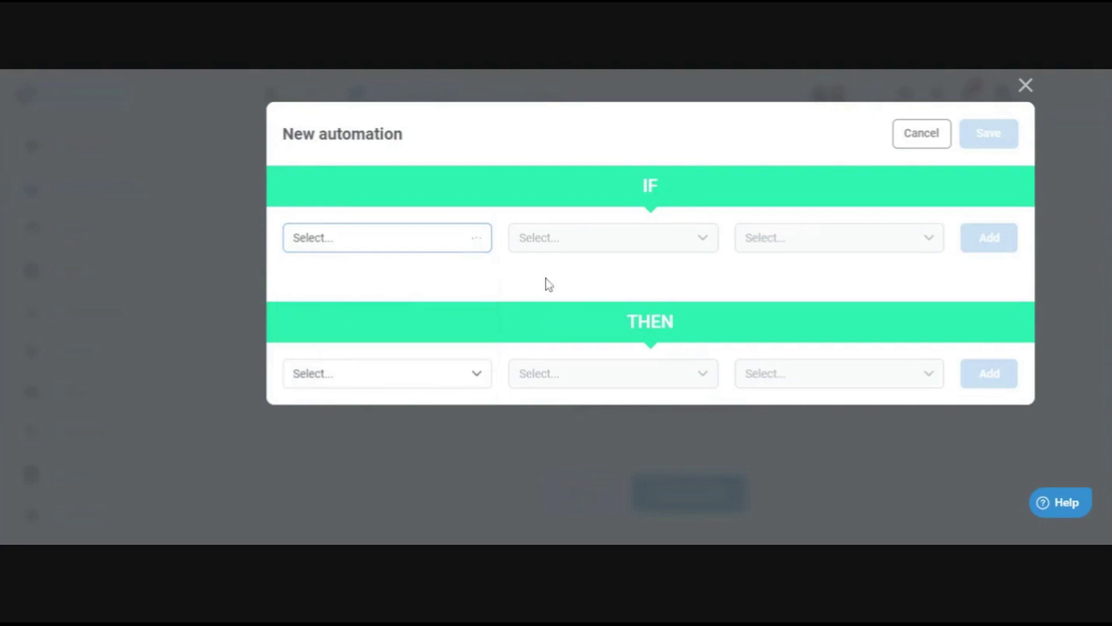
left_click(477, 248)
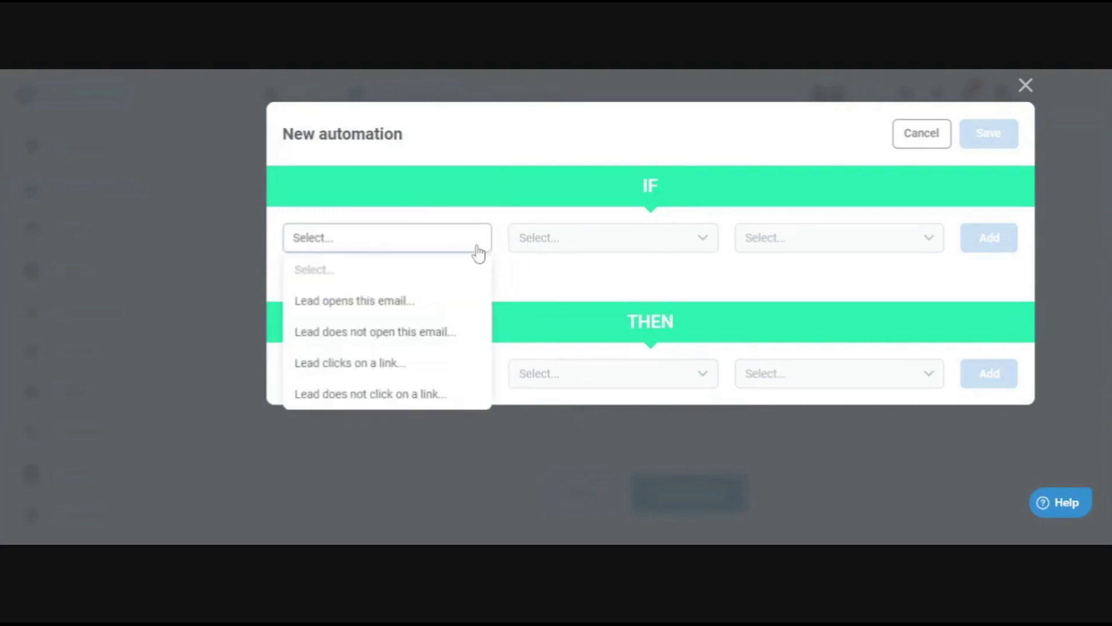
left_click(429, 302)
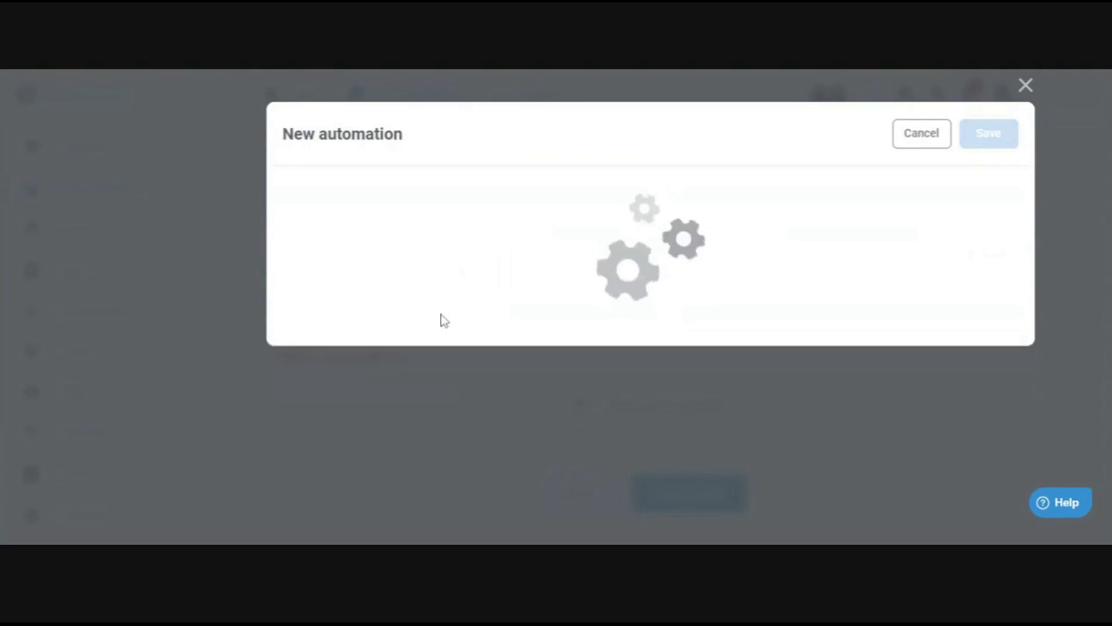
left_click(451, 373)
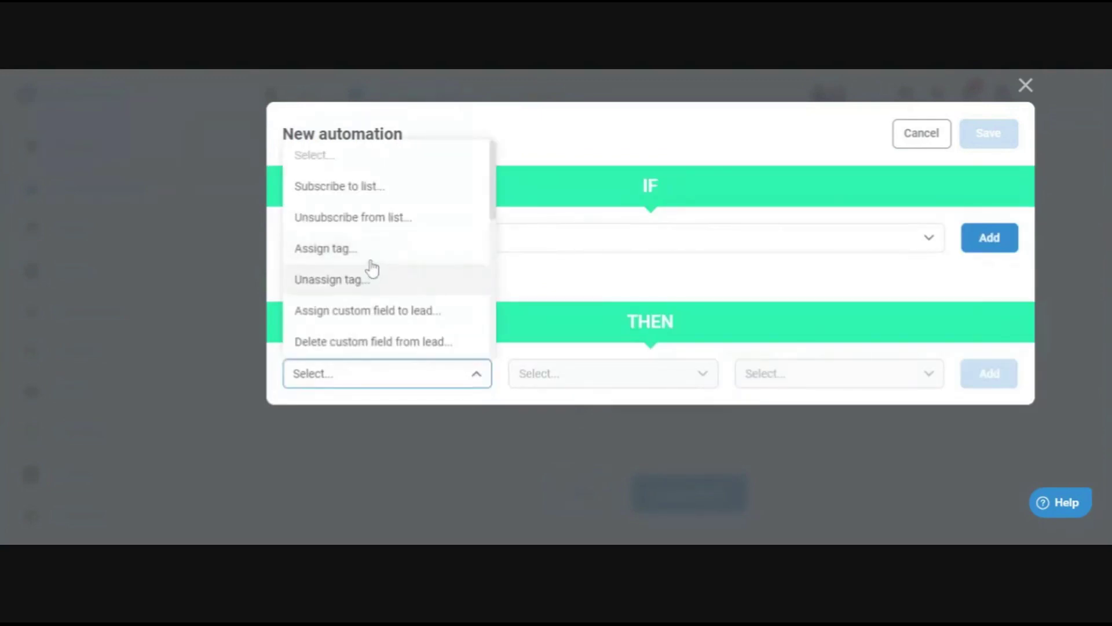
left_click(385, 188)
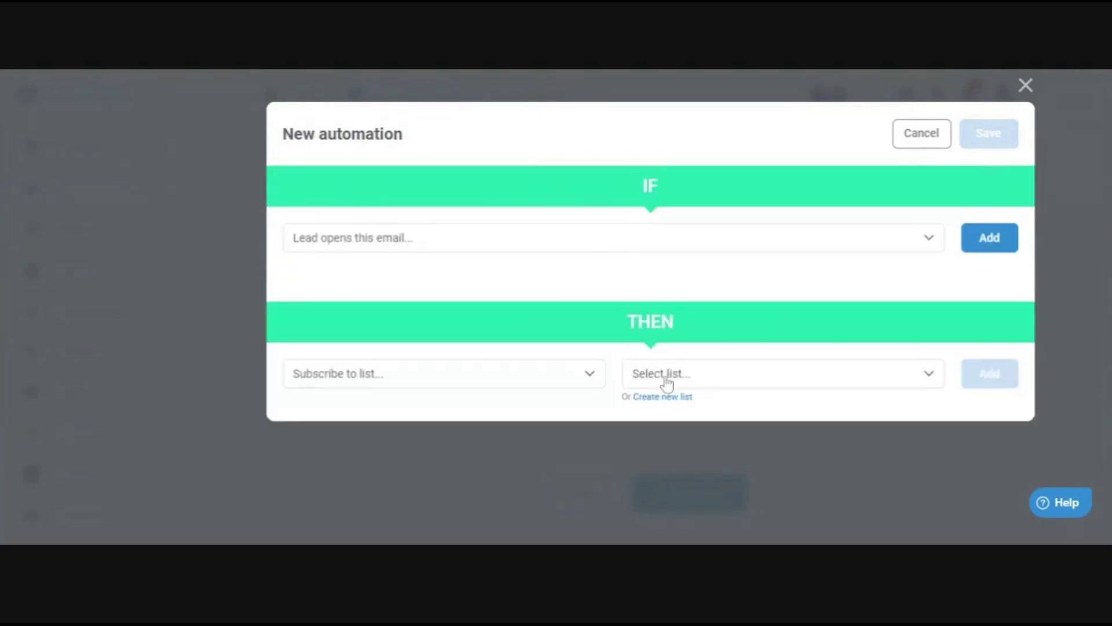
Step: Change the action to Assign tag, then discard the automation and continue to Send/Schedule
left_click(558, 383)
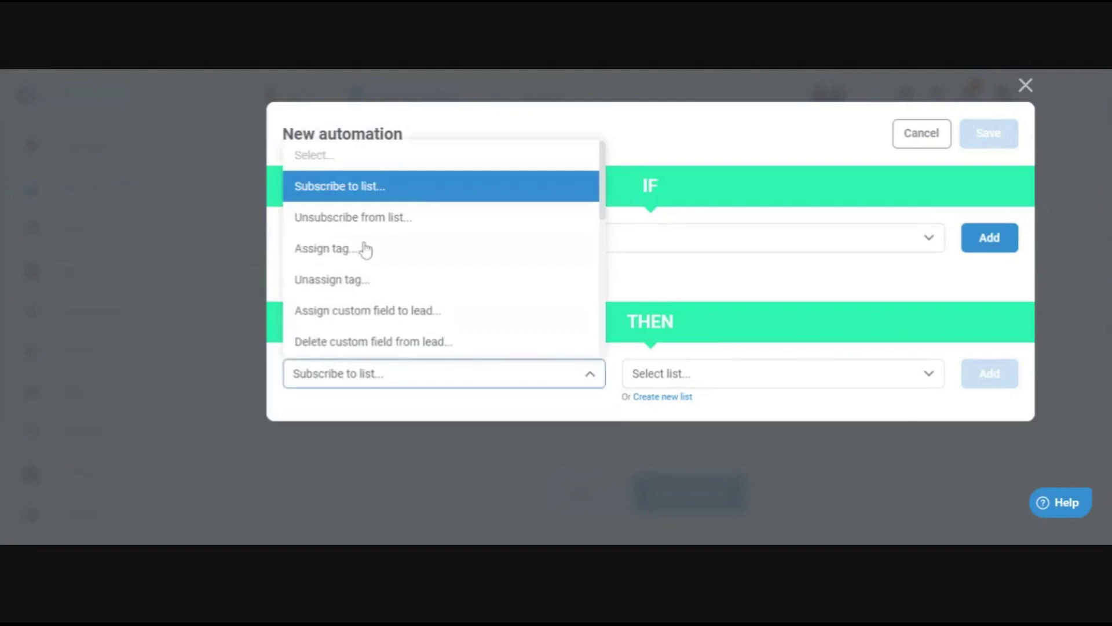
left_click(365, 249)
left_click(414, 390)
scroll(405, 293, "down", 5)
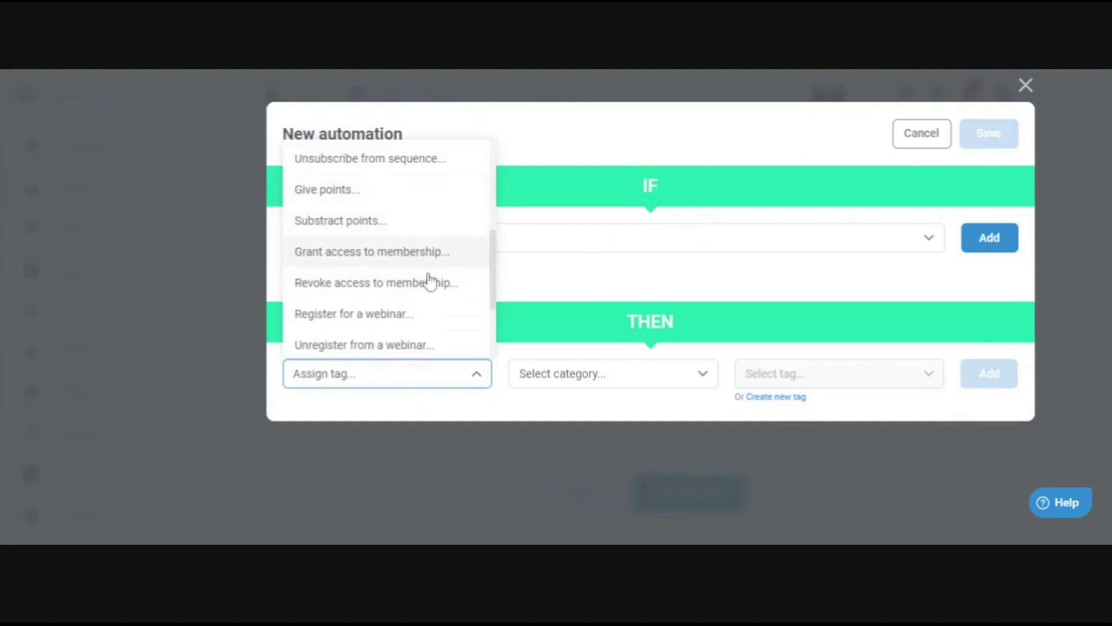
left_click(557, 320)
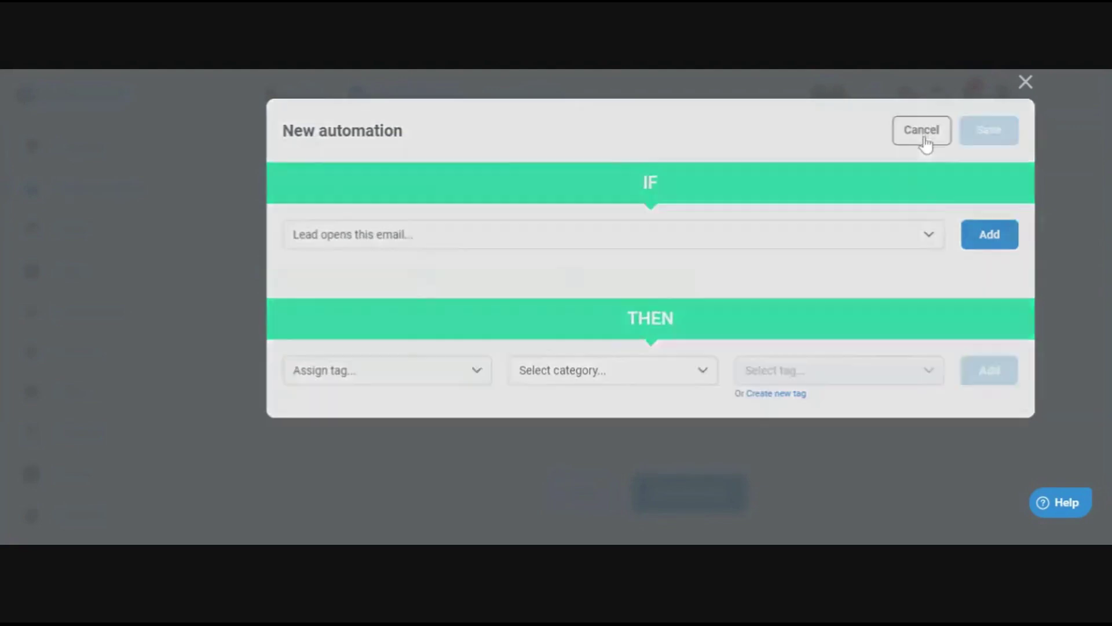
left_click(922, 138)
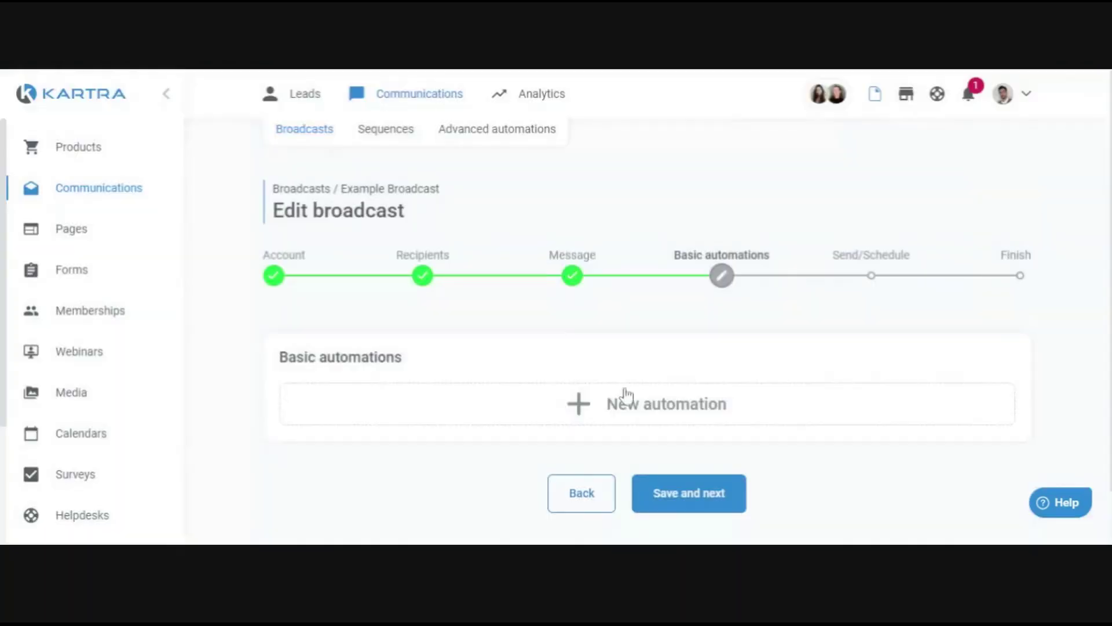
left_click_drag(259, 356, 531, 368)
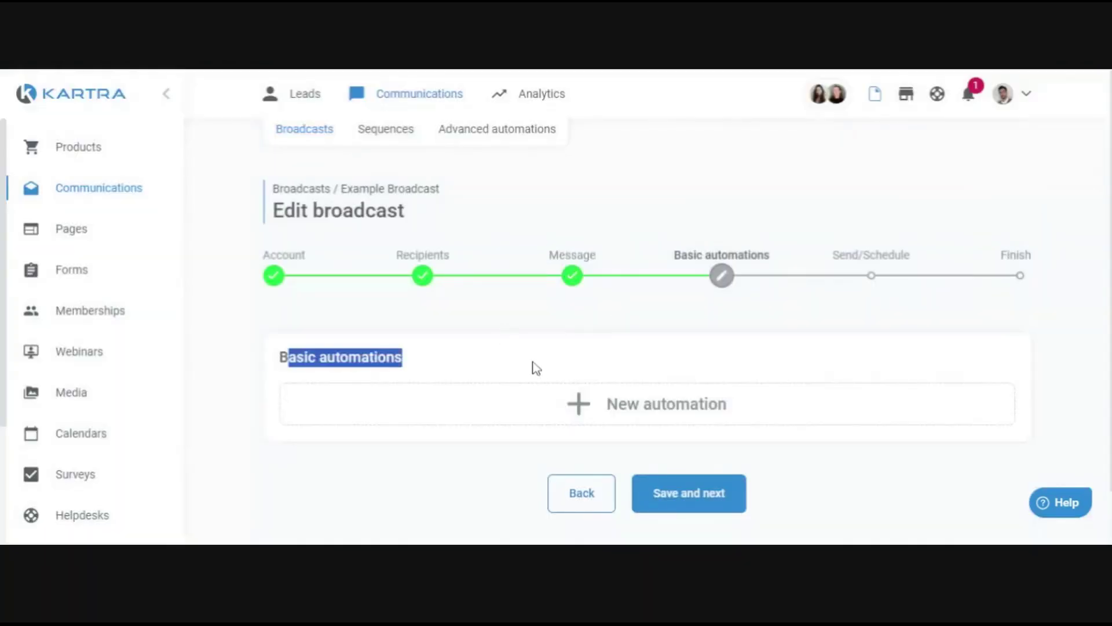
left_click(718, 497)
Step: Try Schedule for later, keeping the send date 10 Sep 2024
scroll(655, 310, "down", 1)
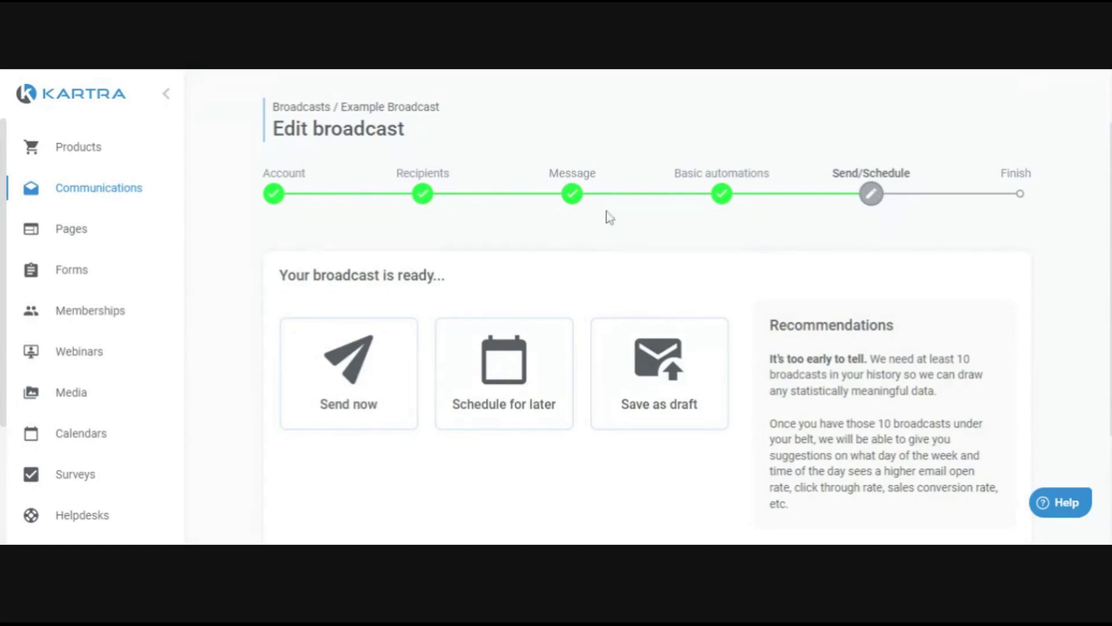
scroll(610, 217, "down", 3)
scroll(713, 411, "up", 4)
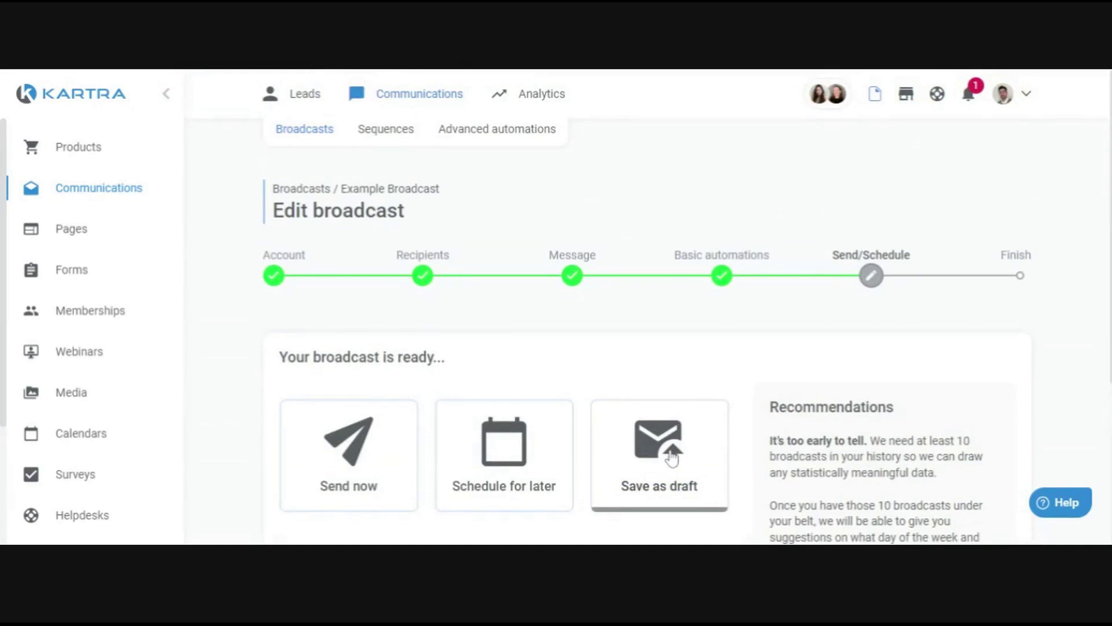
scroll(363, 197, "down", 2)
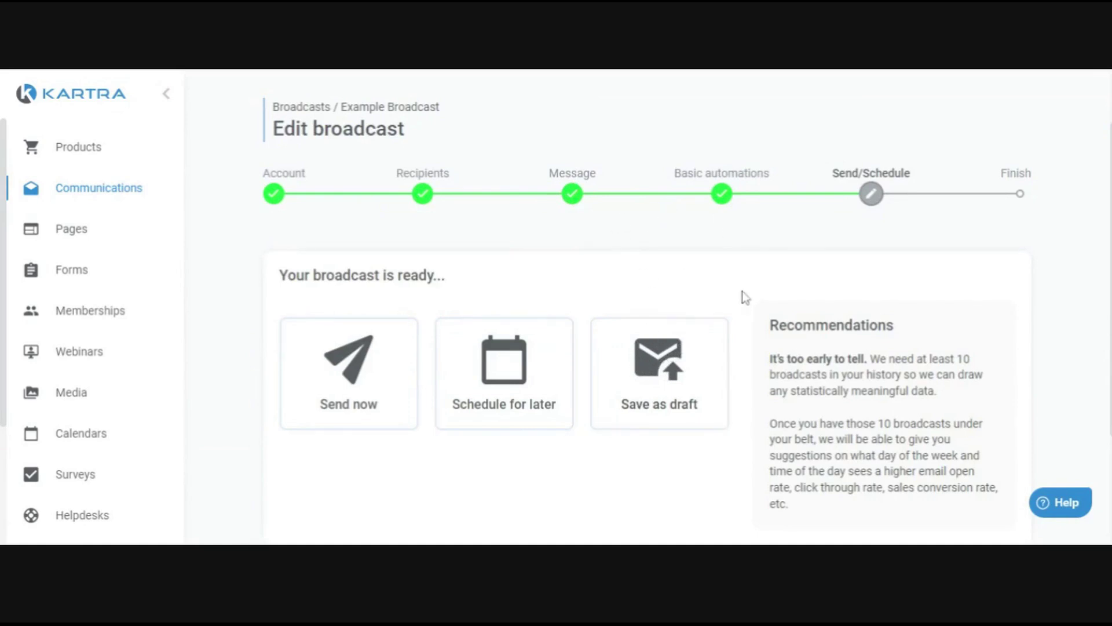
scroll(522, 269, "down", 2)
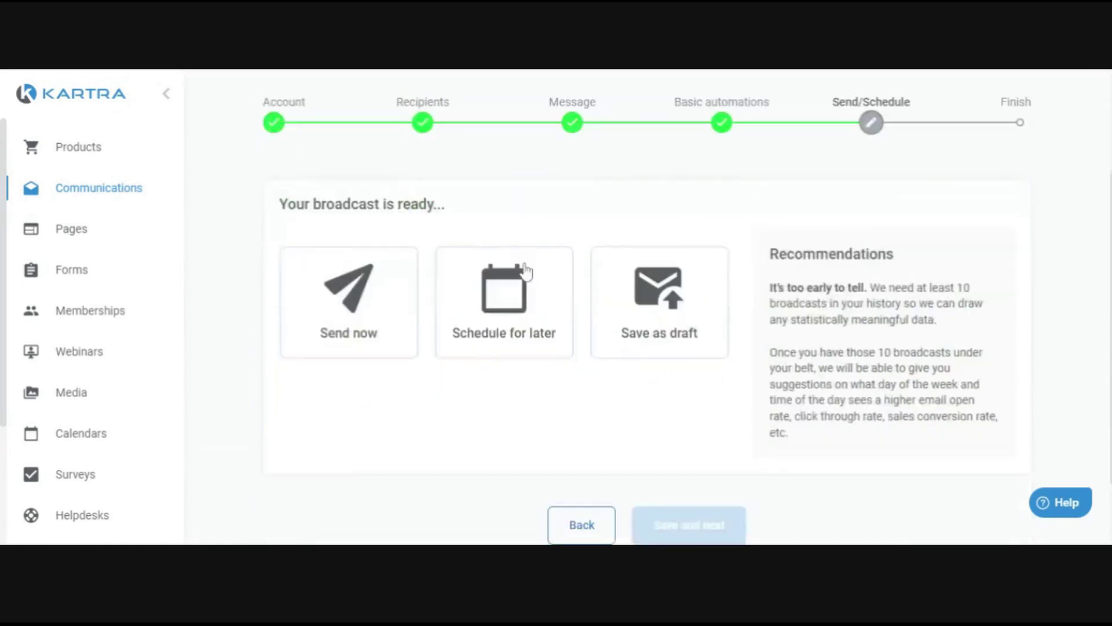
left_click(506, 313)
scroll(525, 303, "down", 3)
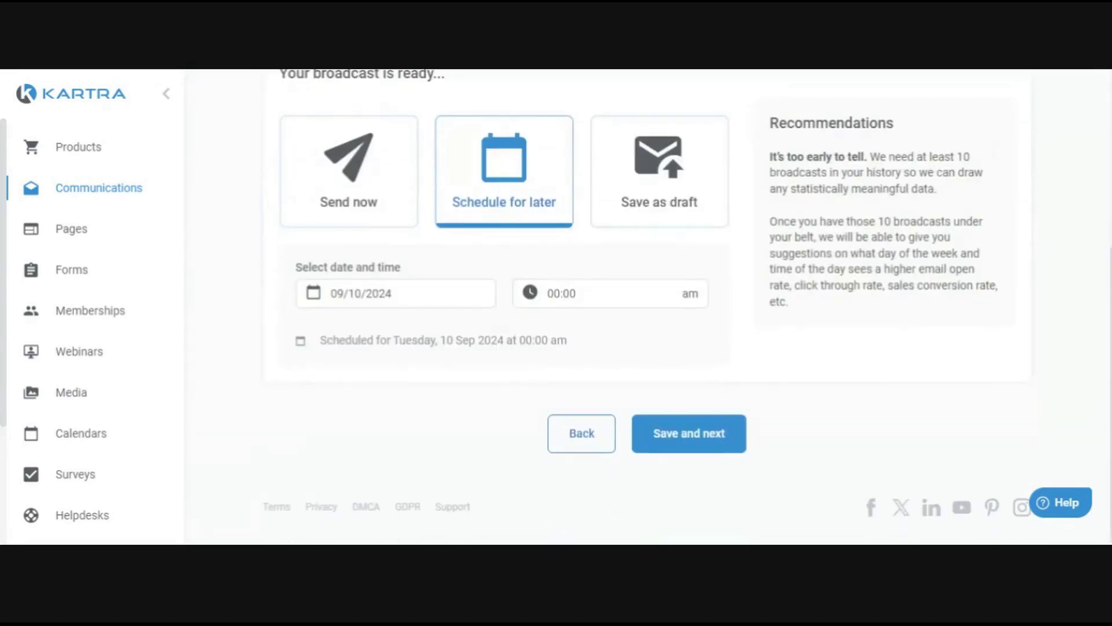
left_click(400, 293)
left_click(513, 258)
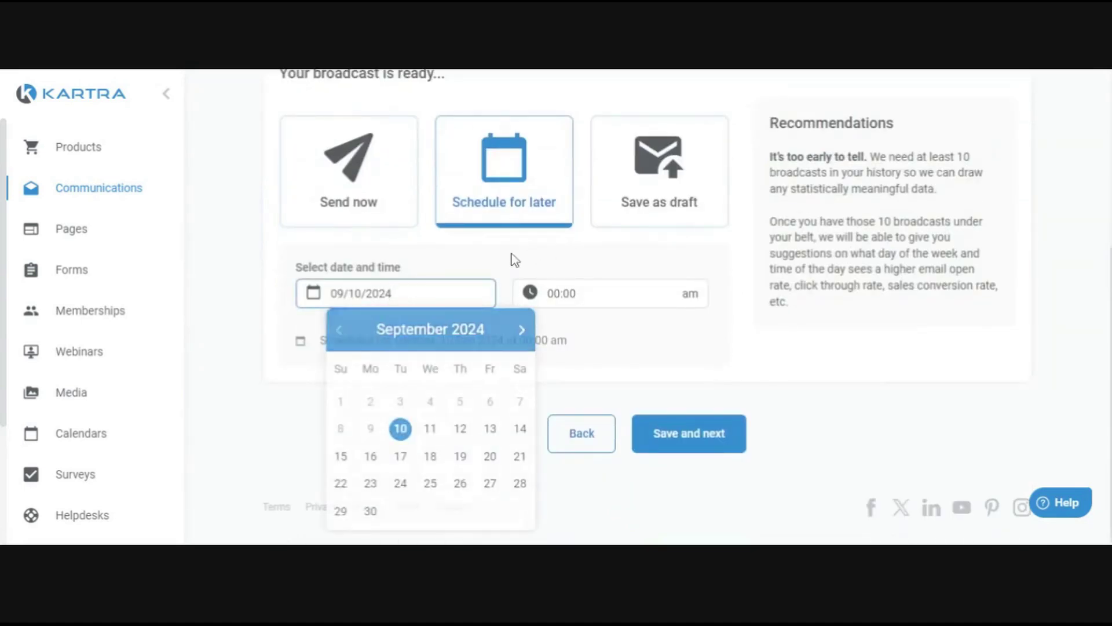
Step: Try Send now, then choose Save as draft and finish the broadcast
left_click(374, 183)
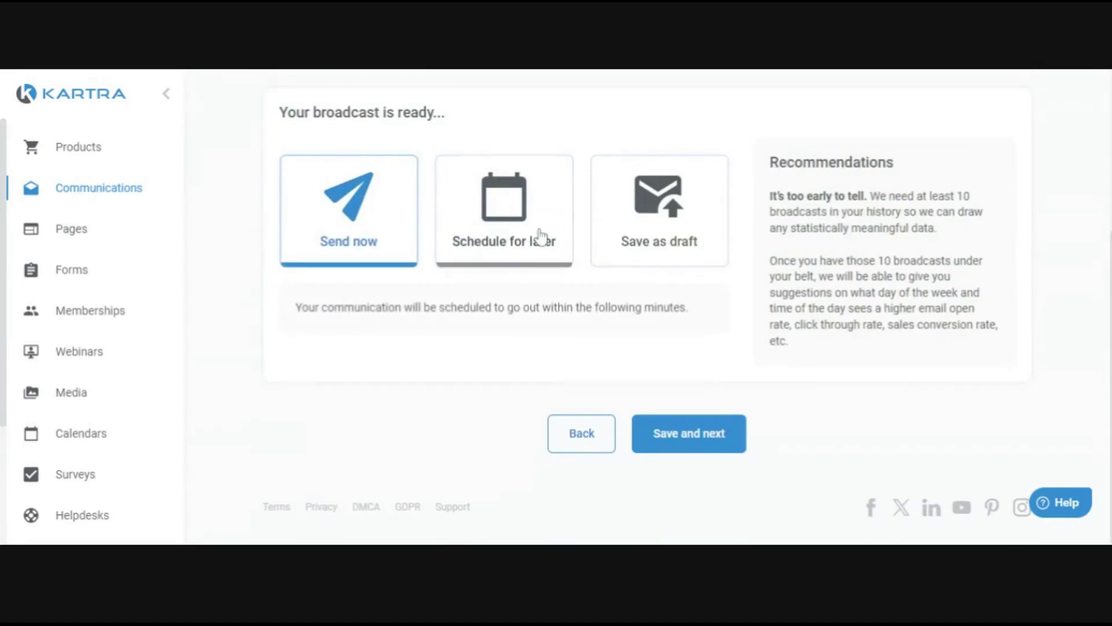
left_click(538, 238)
left_click(658, 263)
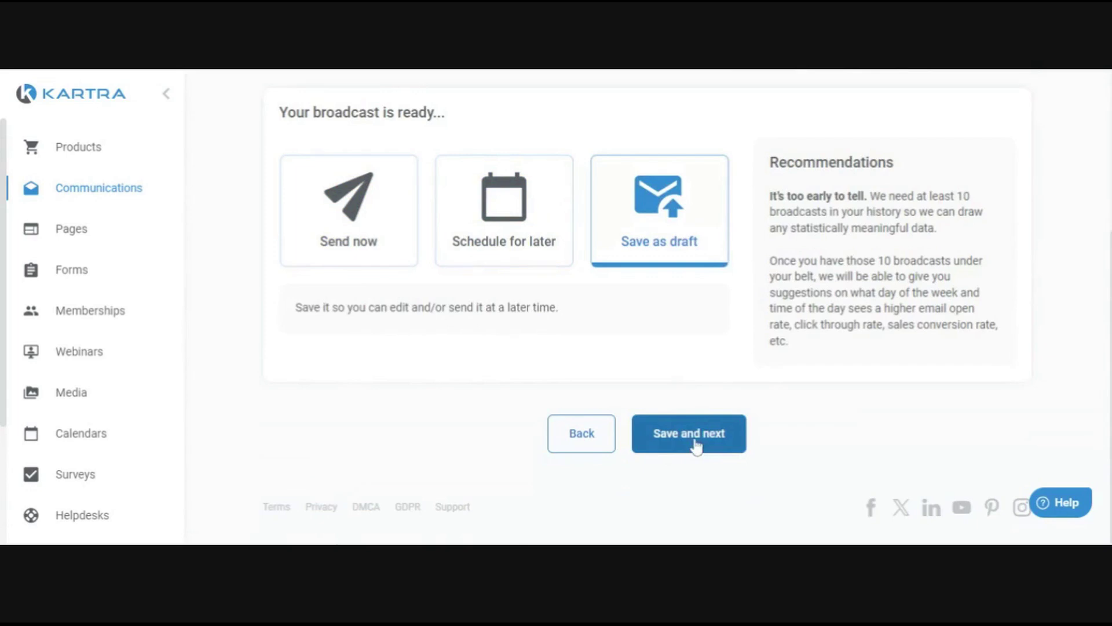
left_click(697, 444)
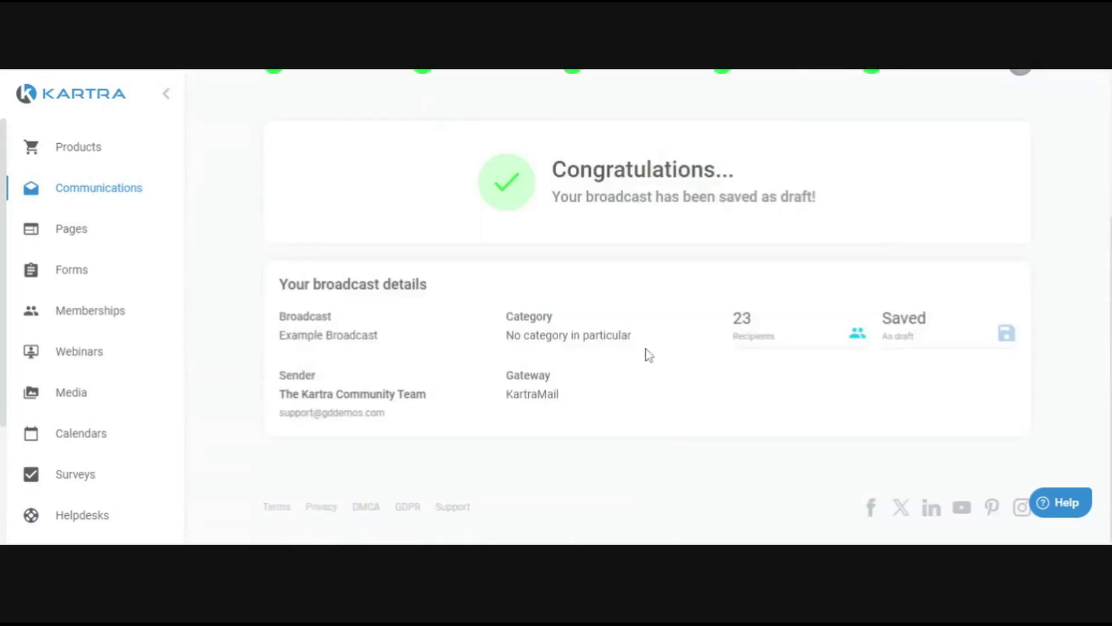
scroll(649, 355, "up", 3)
scroll(662, 331, "down", 2)
scroll(802, 332, "up", 3)
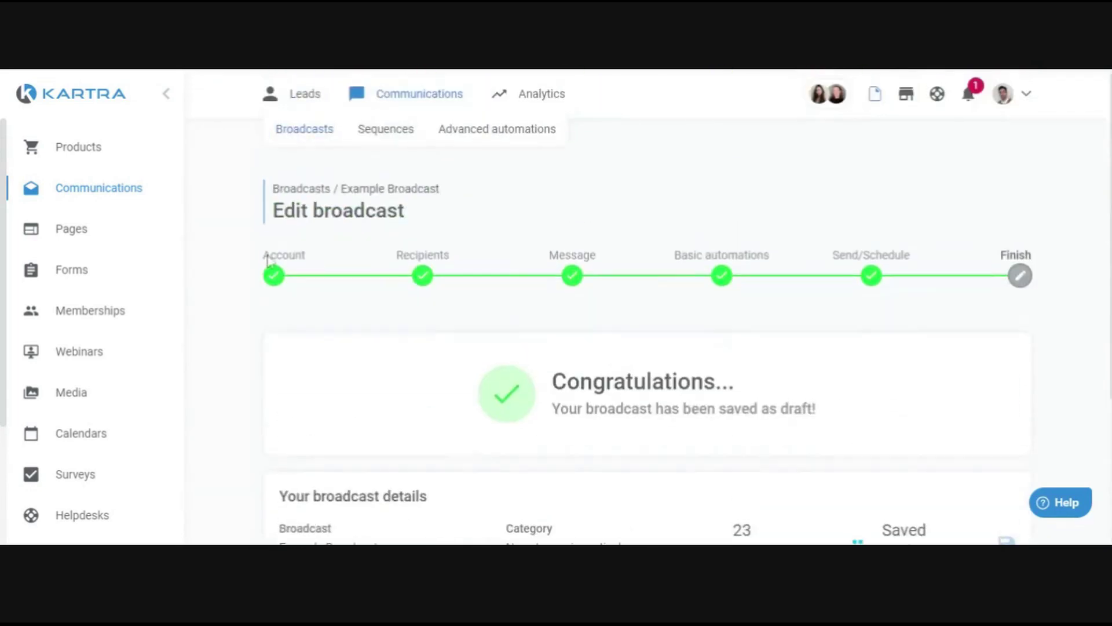
Step: Go to Communications > Sequences and open Simple Marketing Sequence in the sequence builder
left_click(118, 194)
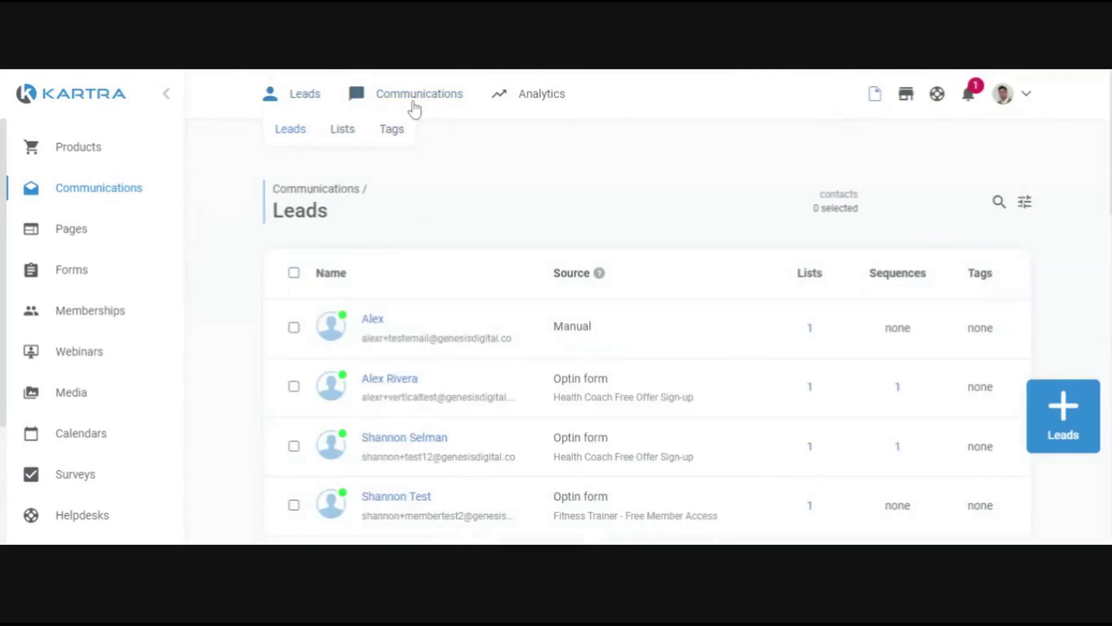
left_click(329, 132)
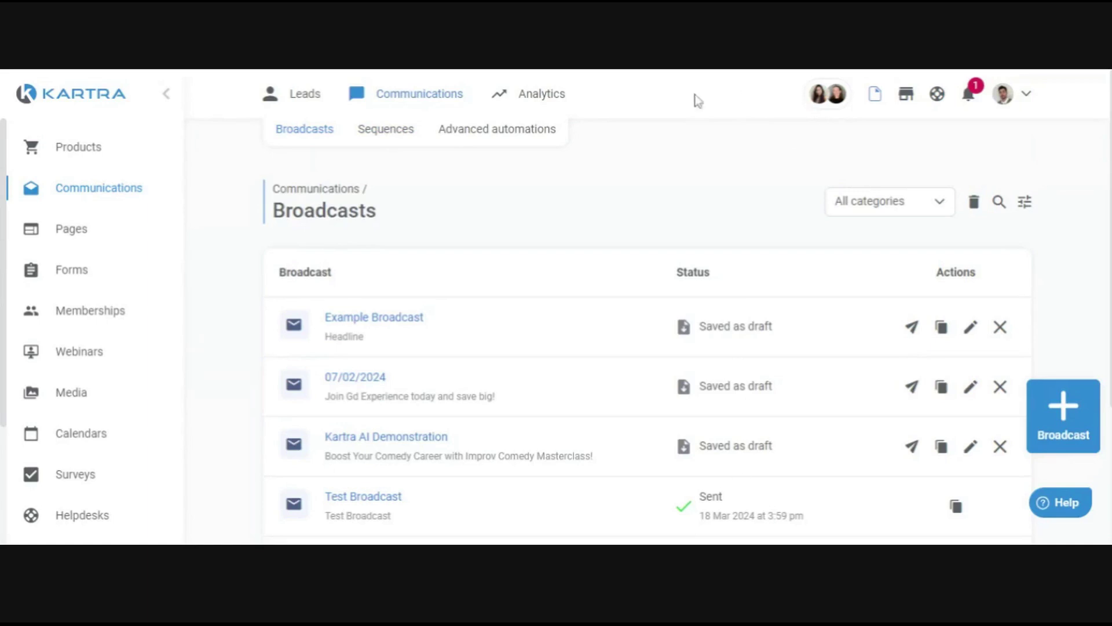
left_click(392, 139)
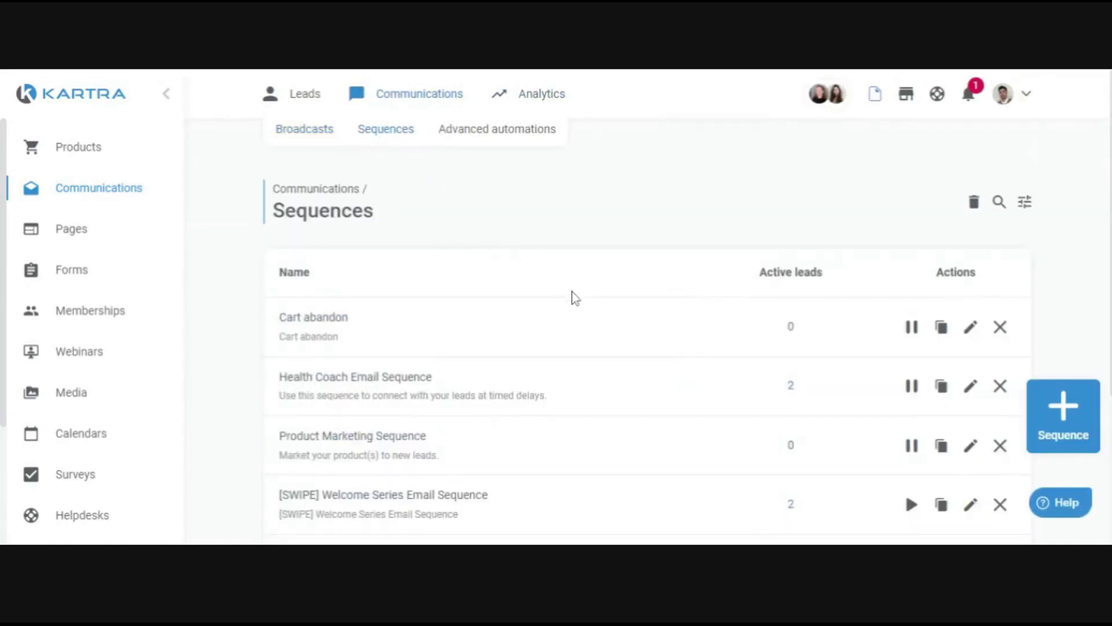
scroll(573, 298, "down", 3)
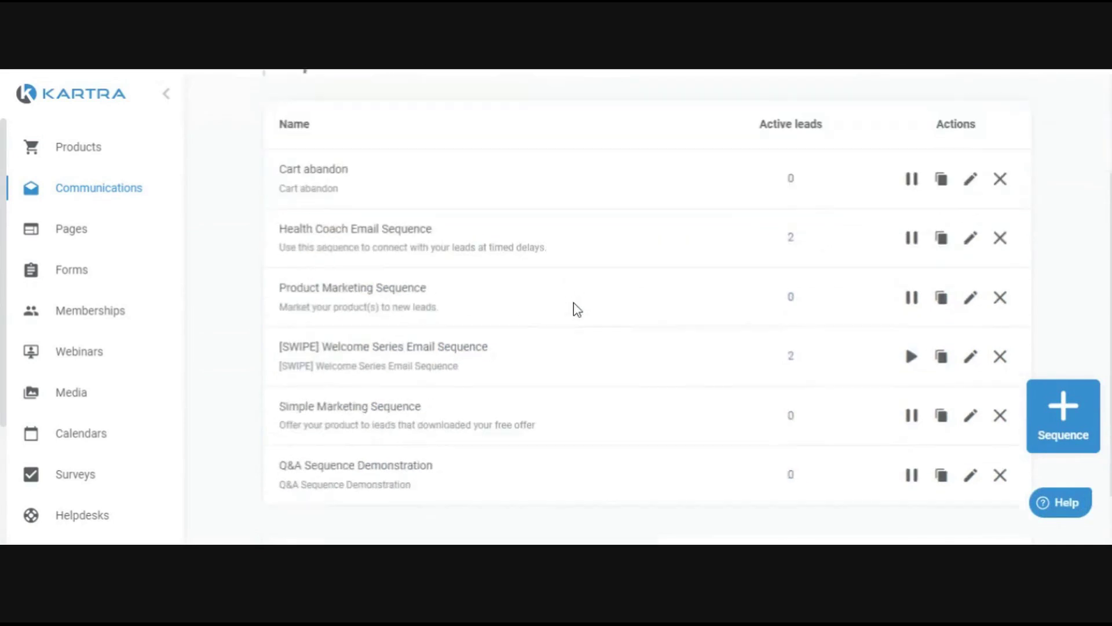
left_click(971, 404)
Step: Confirm opening the sequence editor and collapse the step palette to icons to widen the canvas
left_click(799, 133)
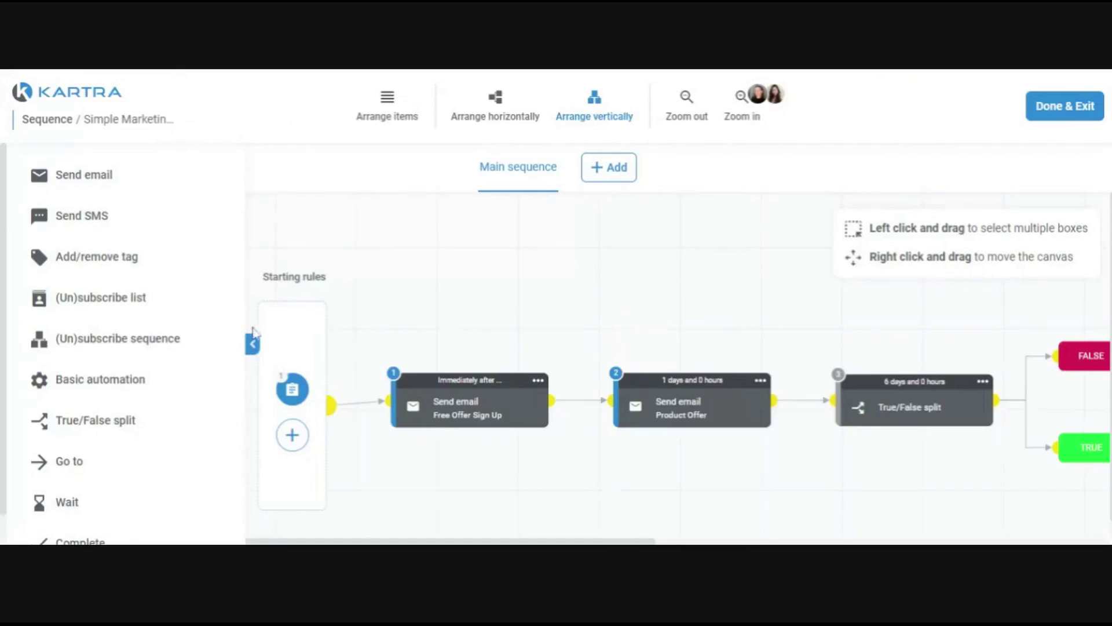
left_click(253, 342)
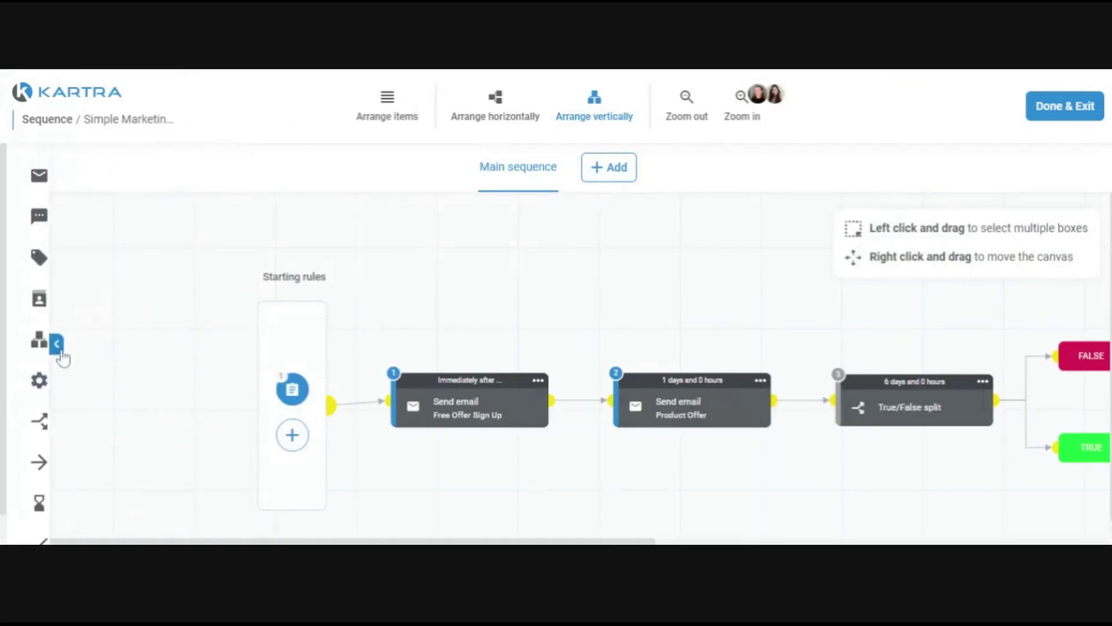
left_click(57, 344)
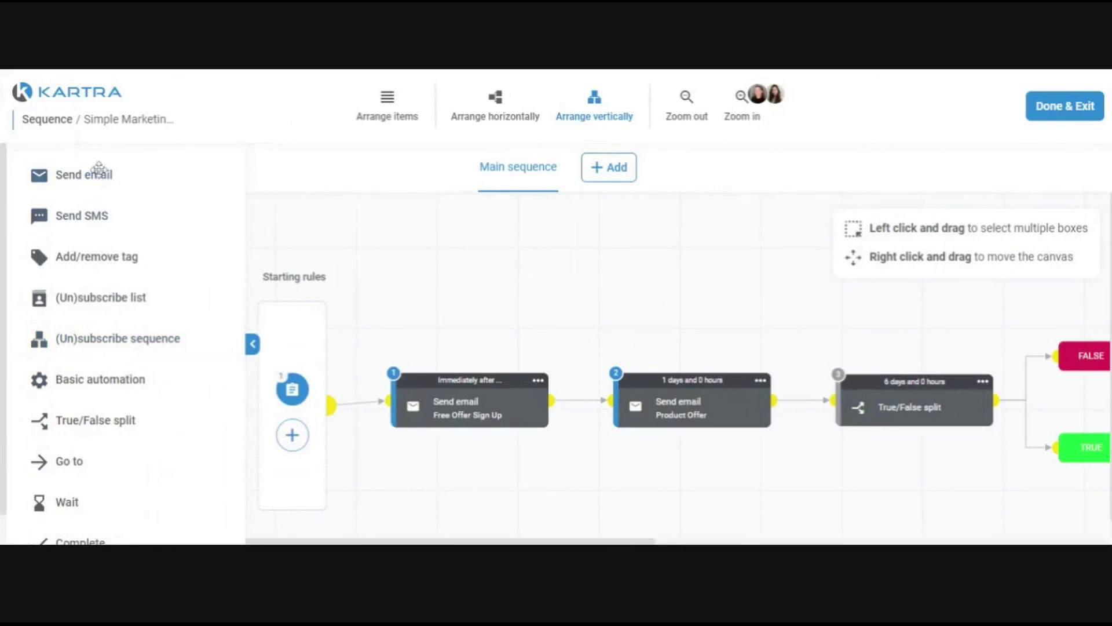
scroll(99, 470, "down", 1)
scroll(87, 440, "up", 1)
left_click(253, 345)
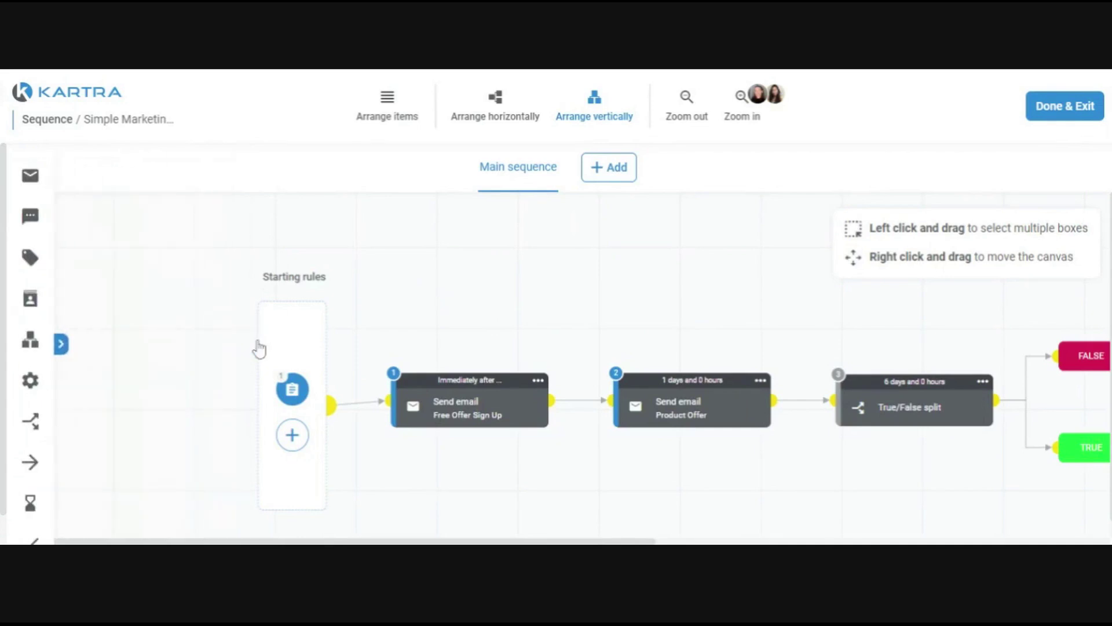
Step: Pan across the sequence steps and open the Starting rules dialog with its Free Offer Sign Up trigger
left_click(464, 373)
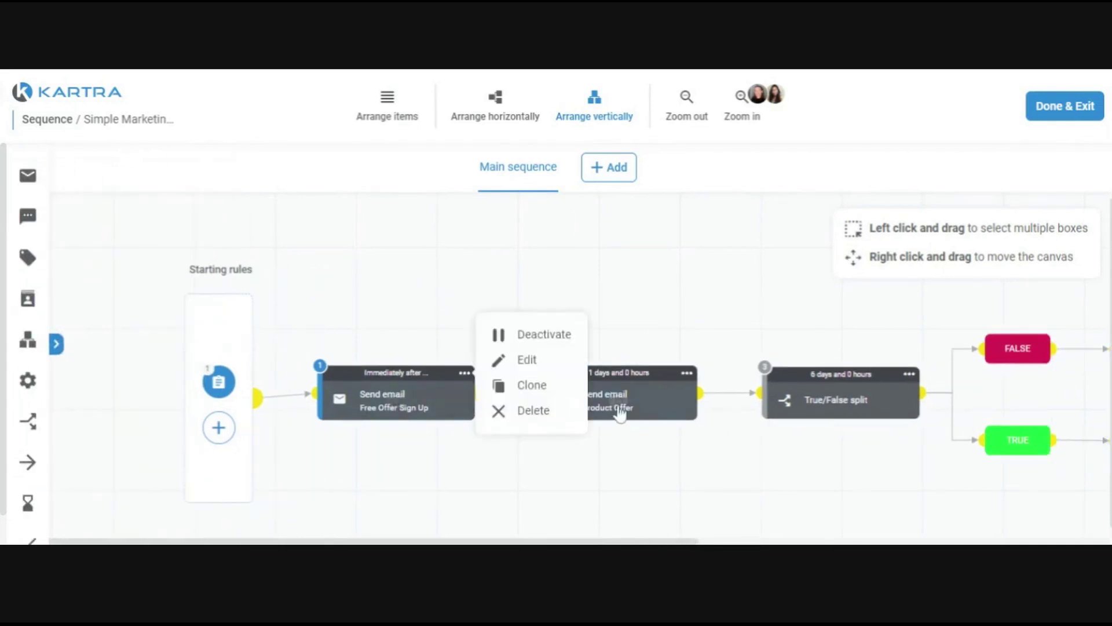
left_click(910, 374)
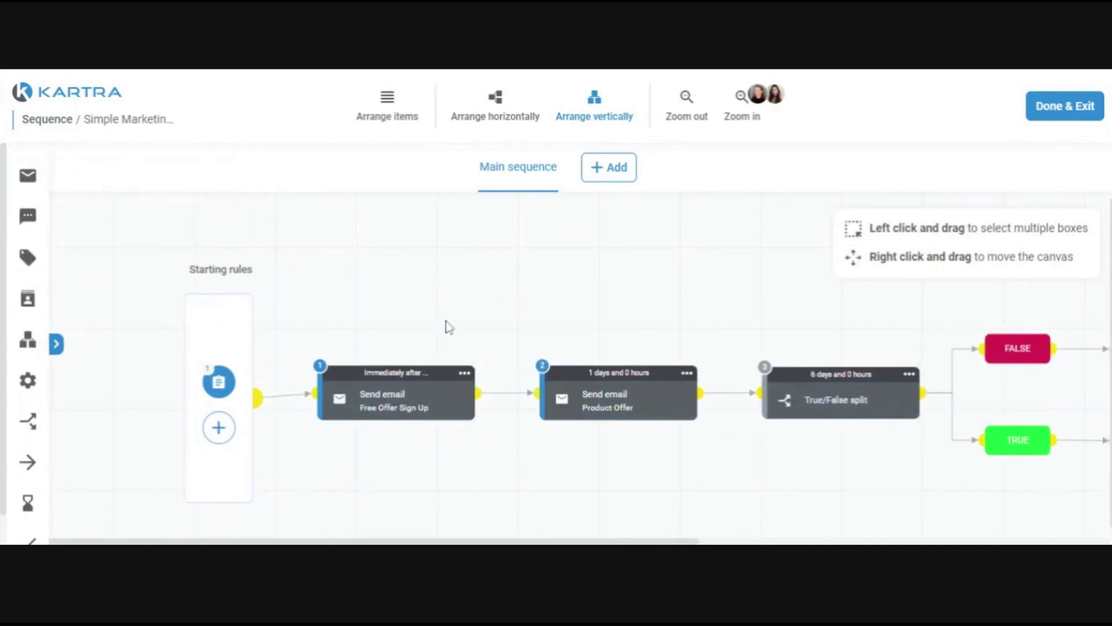
left_click_drag(446, 321, 432, 318)
left_click_drag(504, 289, 482, 301)
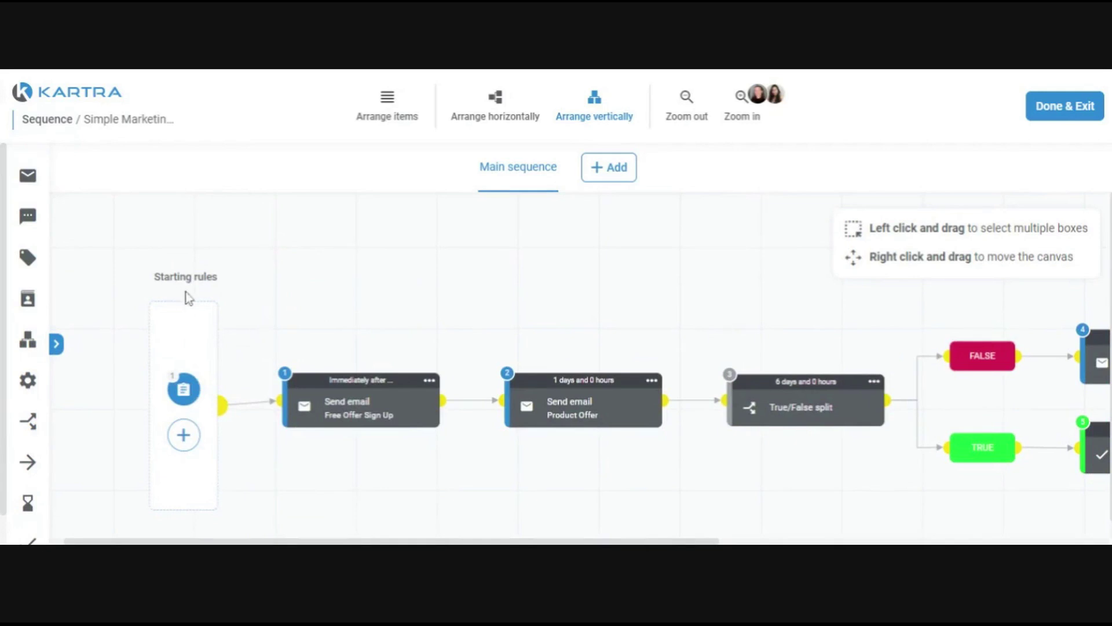
left_click(191, 448)
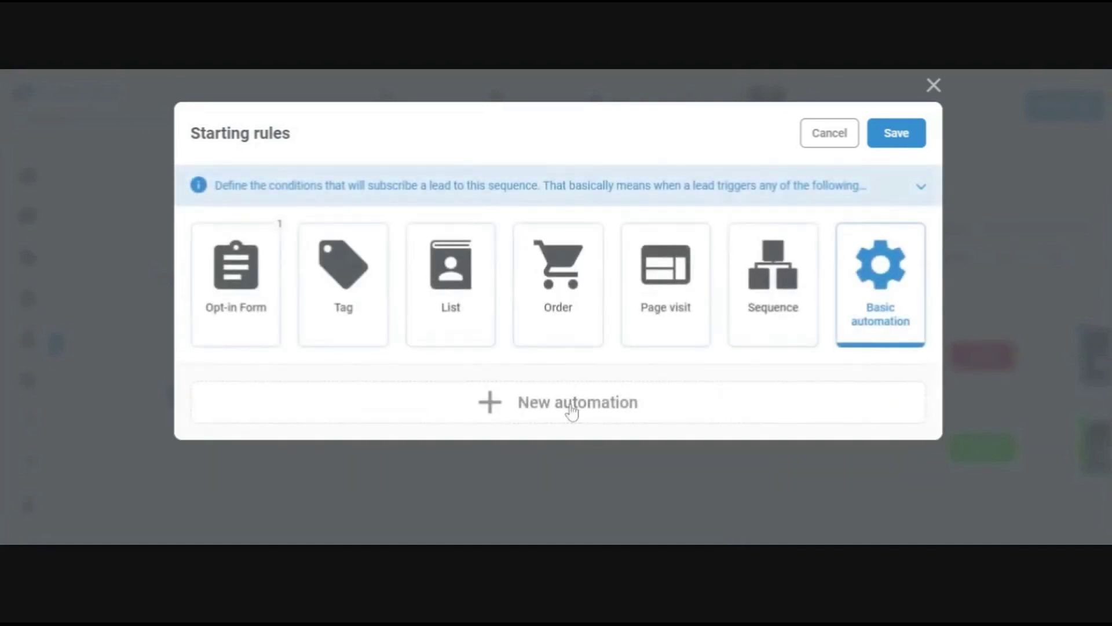
Step: Start a new automation, browse the IF condition options, then cancel it without saving
left_click(572, 404)
left_click(347, 237)
scroll(322, 338, "down", 5)
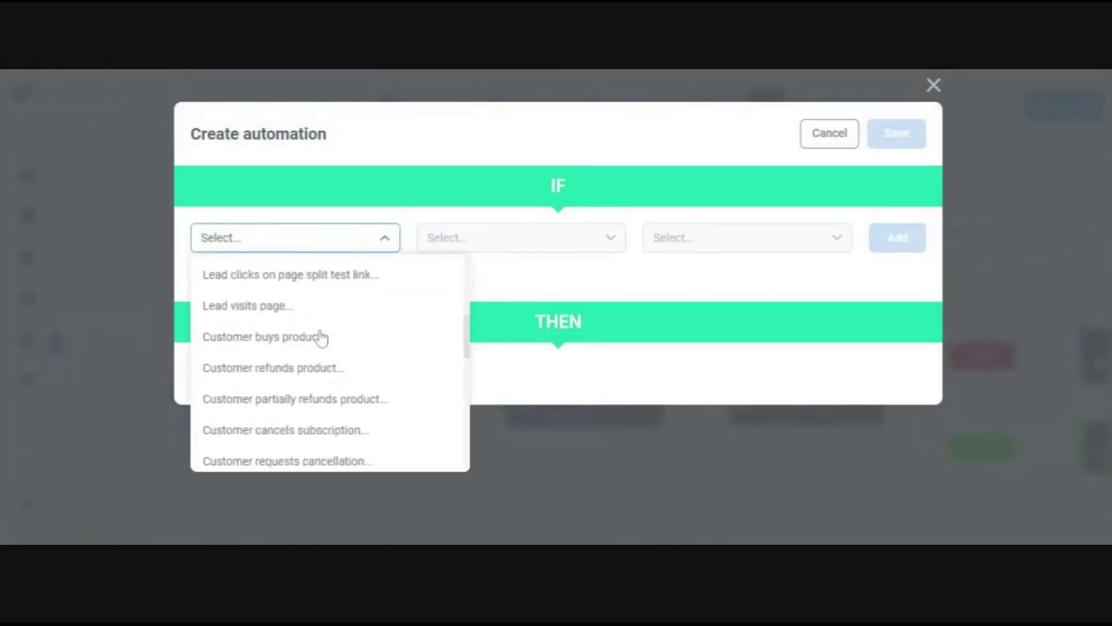
scroll(322, 338, "down", 10)
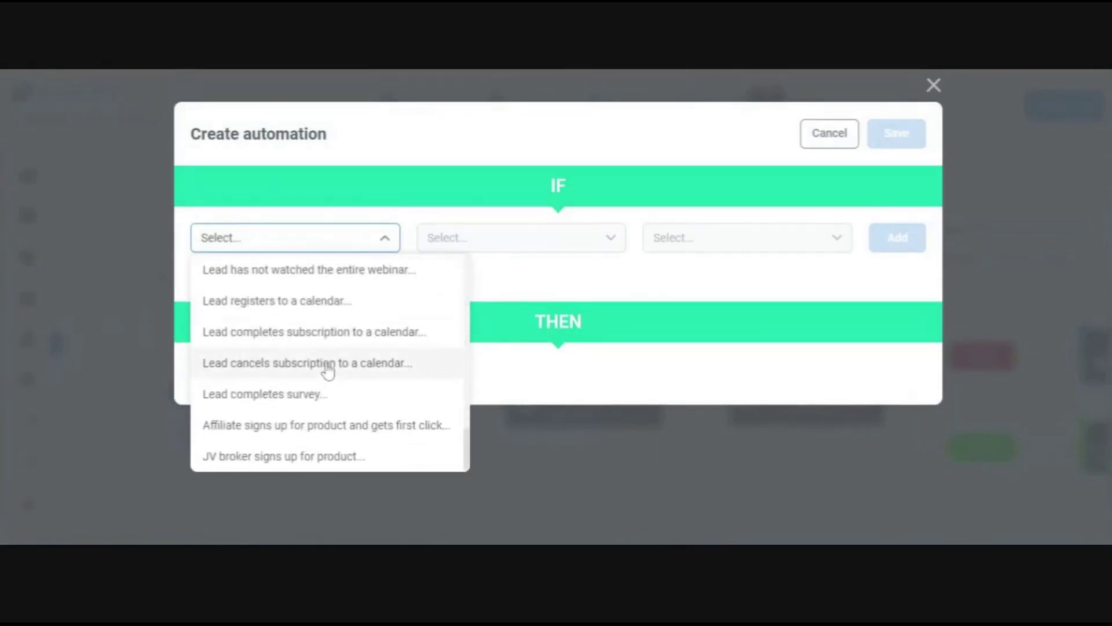
left_click(829, 133)
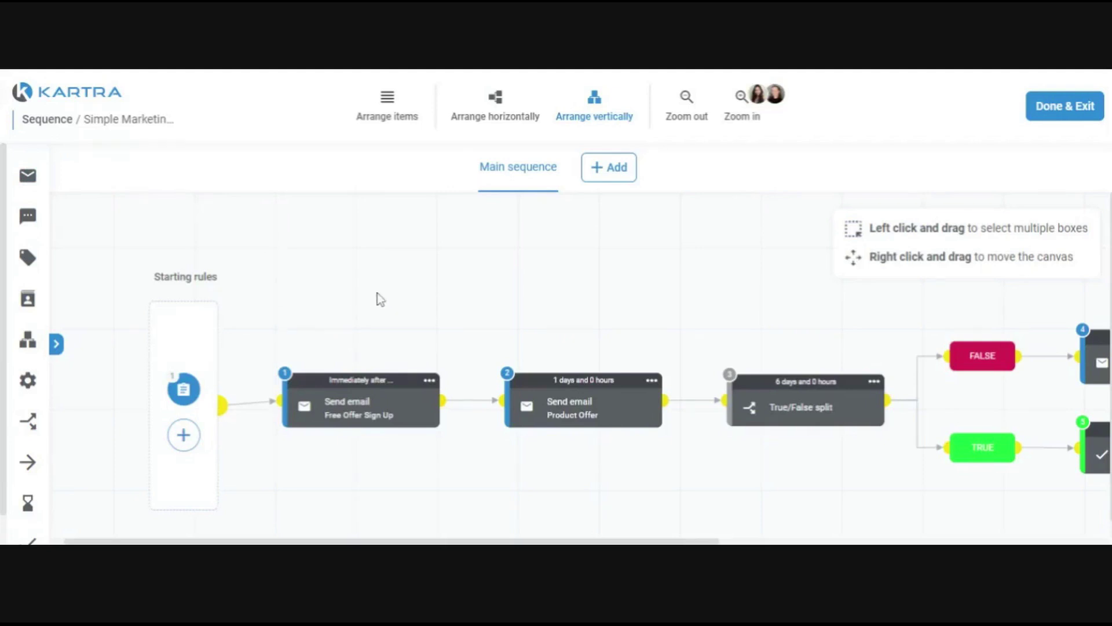
Step: Drag a Send email step onto the canvas, opening Add step at its Delay stage
left_click_drag(400, 265, 350, 263)
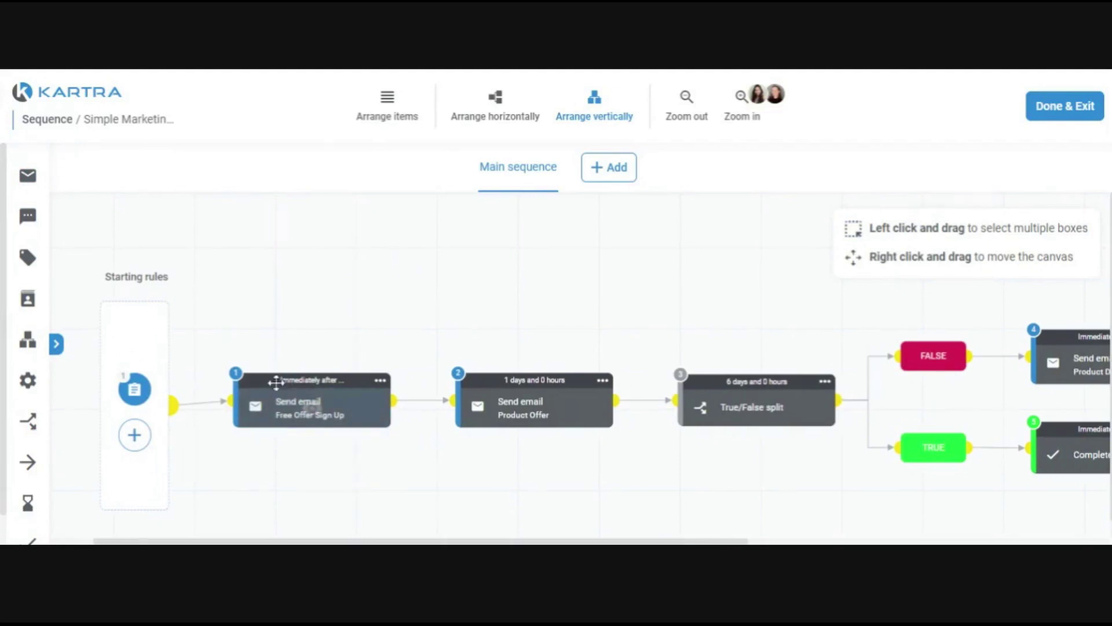
left_click(380, 380)
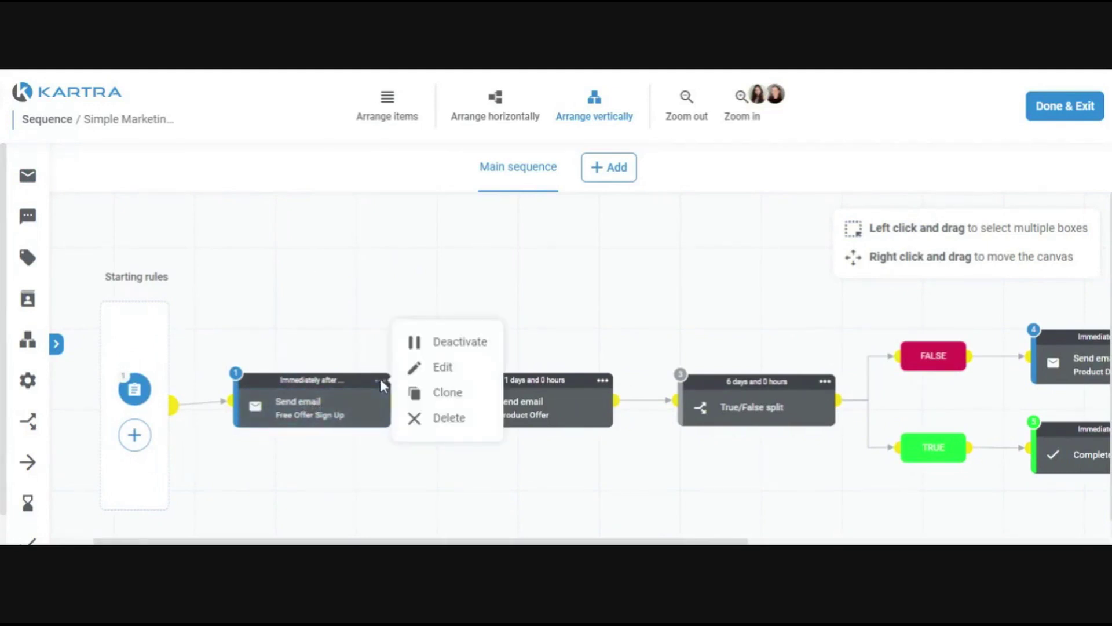
left_click(56, 344)
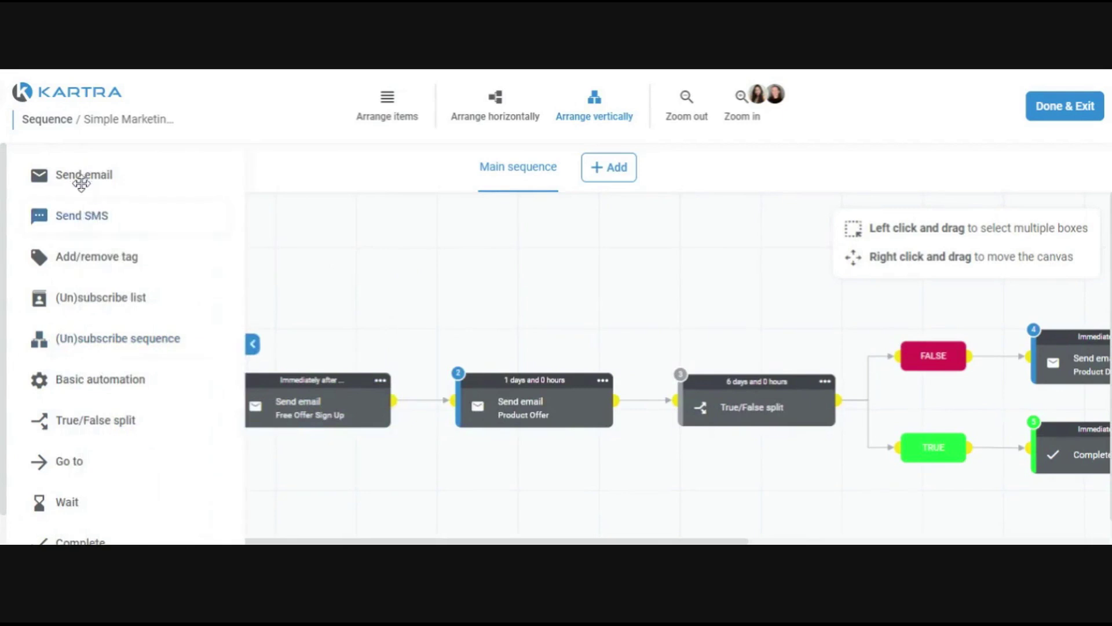
left_click_drag(75, 180, 395, 282)
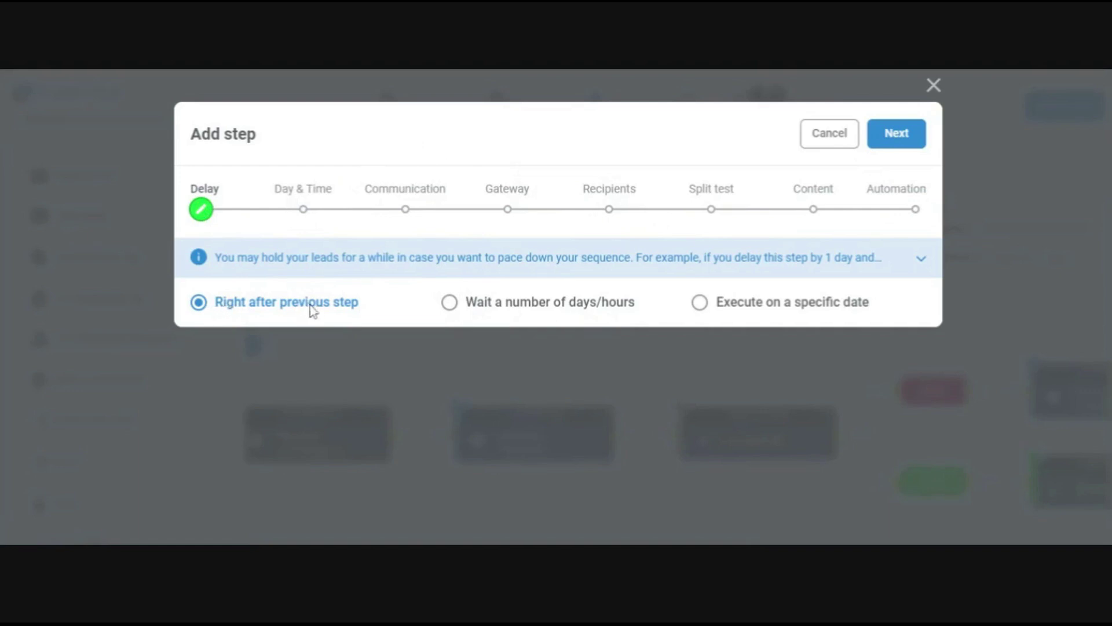
Step: Try a 2-day wait, revert to Right after previous step, and advance to Day & Time
left_click(503, 311)
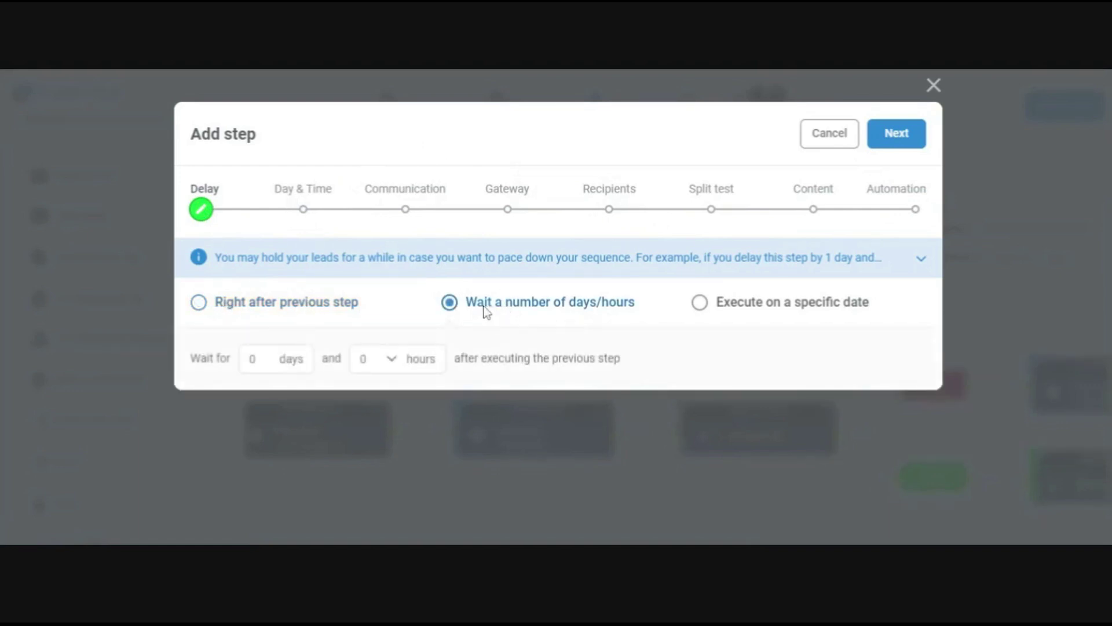
left_click(243, 367)
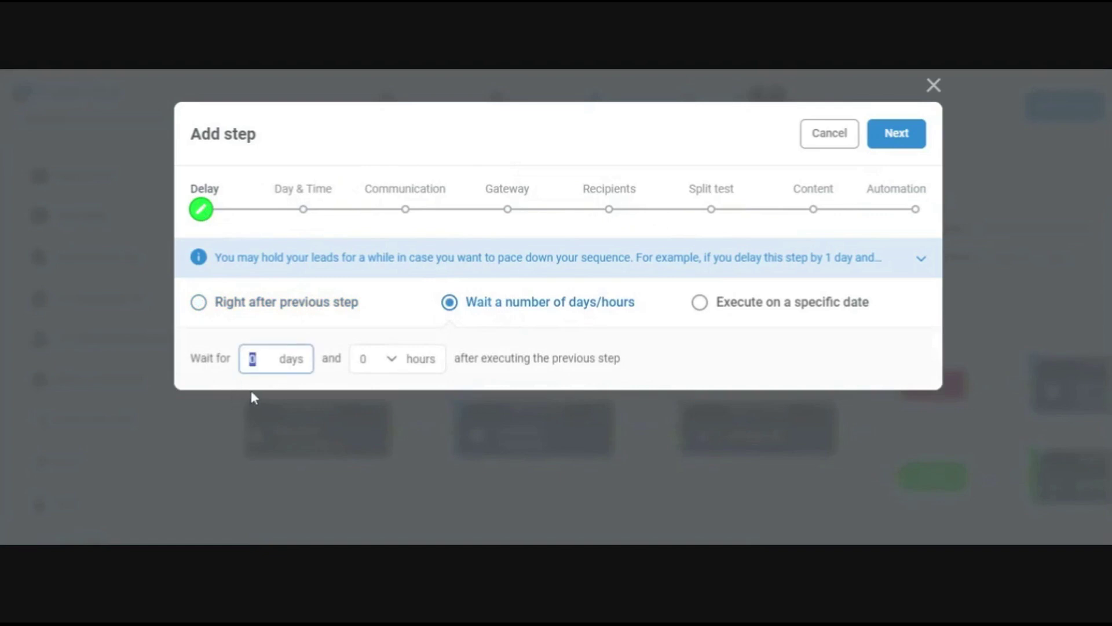
type("2")
left_click(238, 304)
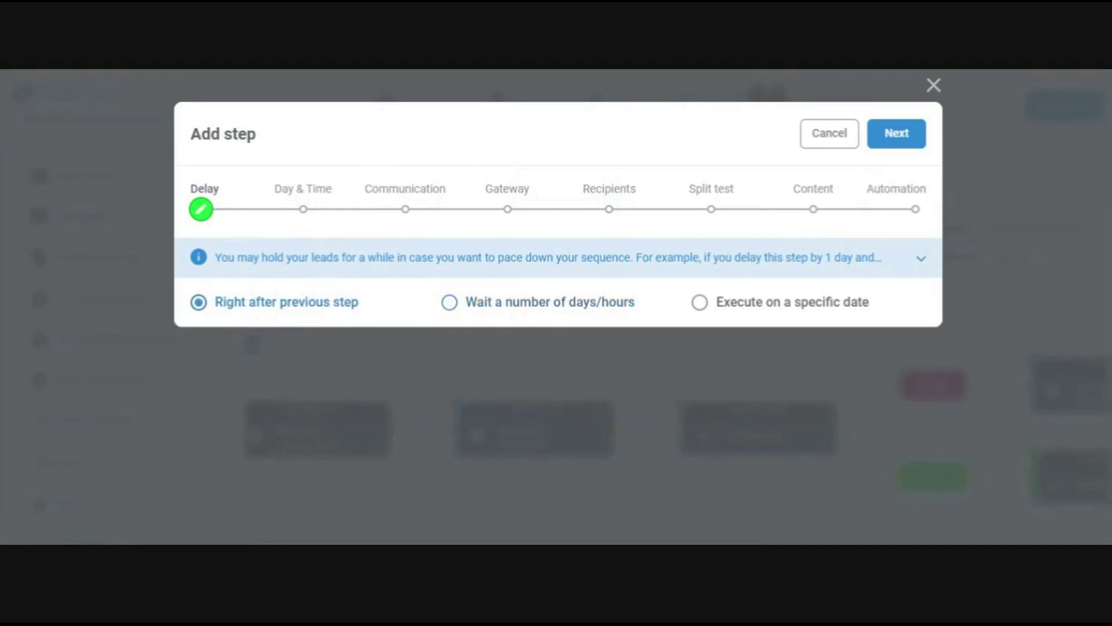
left_click(901, 138)
scroll(295, 238, "down", 1)
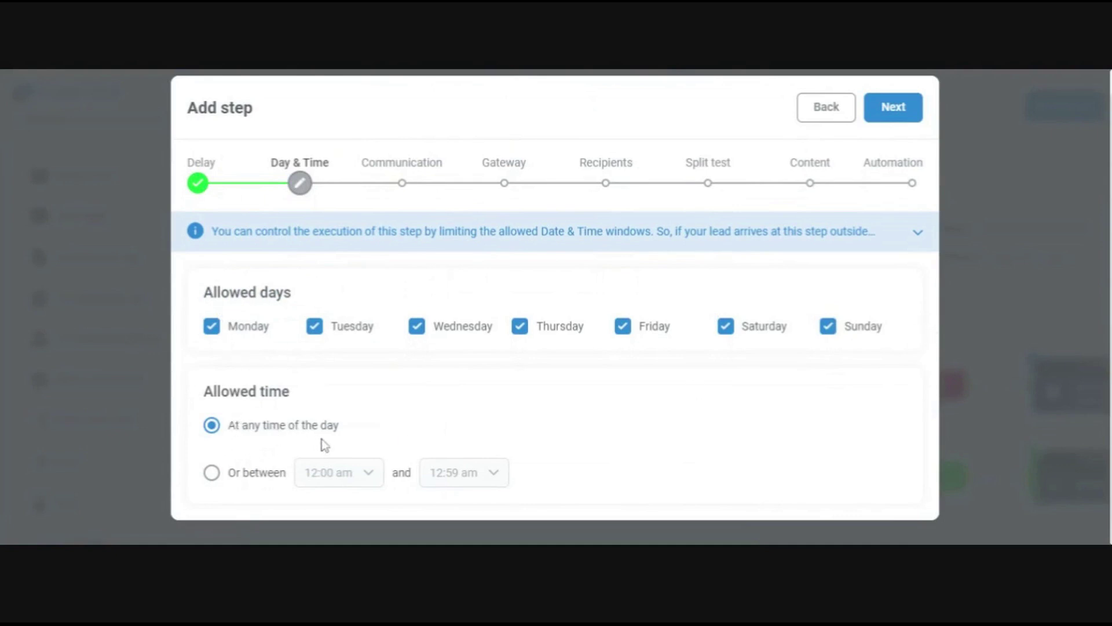
Step: Exclude Saturday and Sunday and limit sending to 9:00 am–4:59 pm
left_click(730, 333)
left_click(828, 334)
left_click(212, 474)
left_click(365, 473)
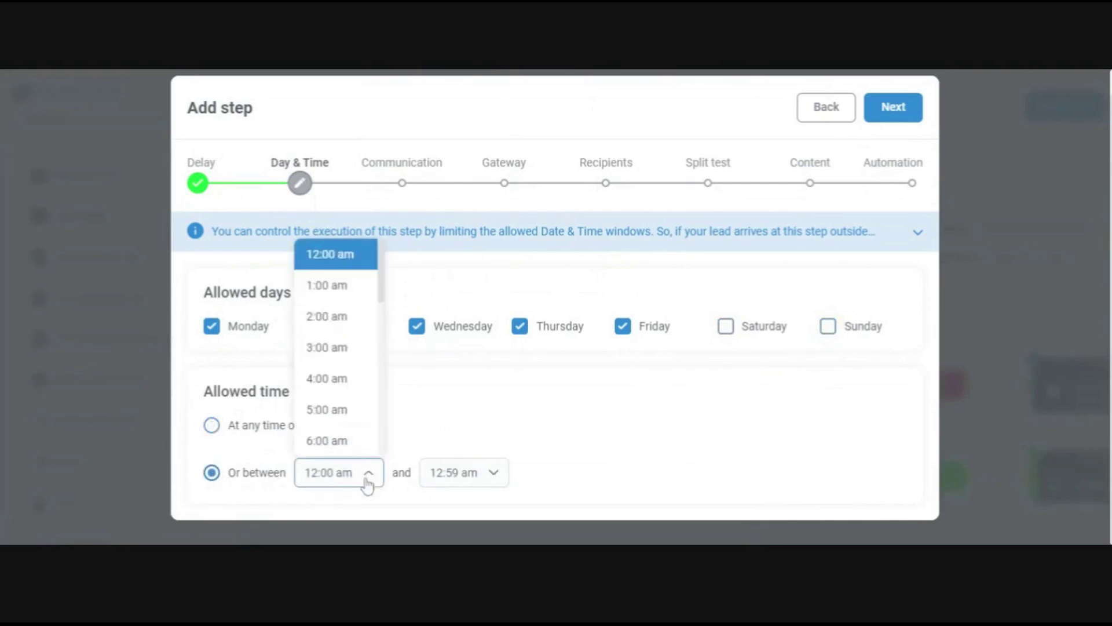
scroll(340, 396, "down", 4)
left_click(324, 285)
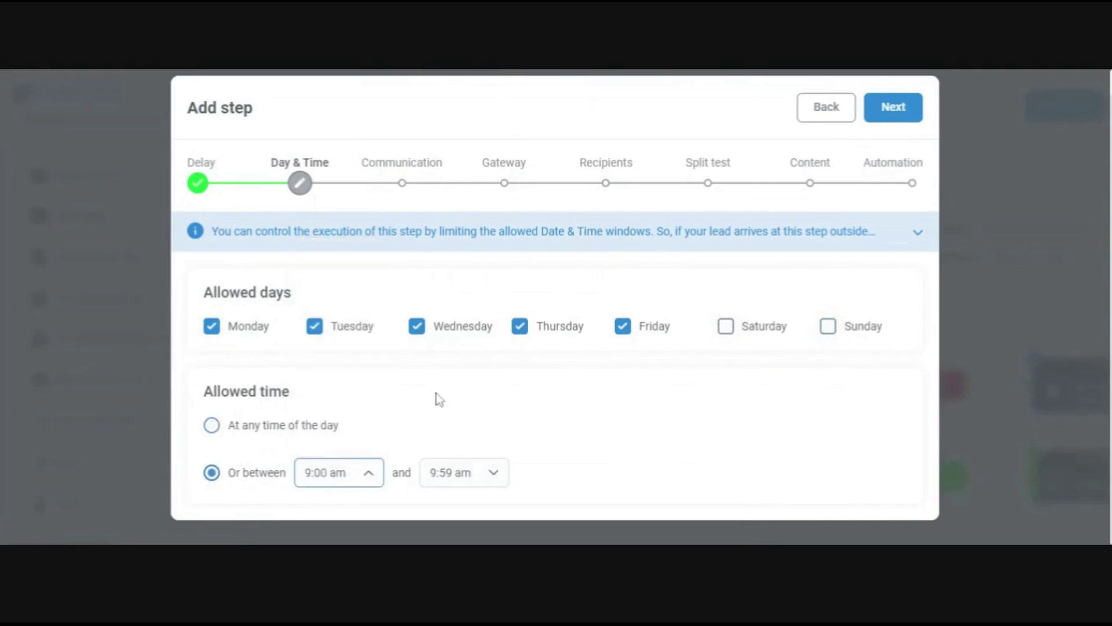
left_click(469, 479)
scroll(462, 379, "down", 5)
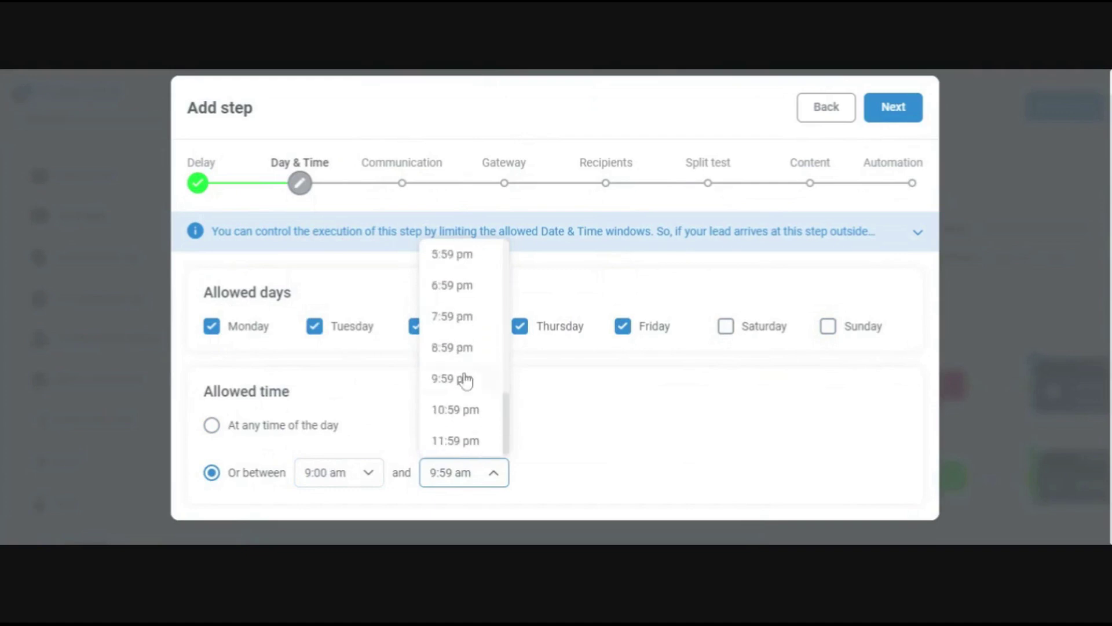
scroll(466, 381, "up", 3)
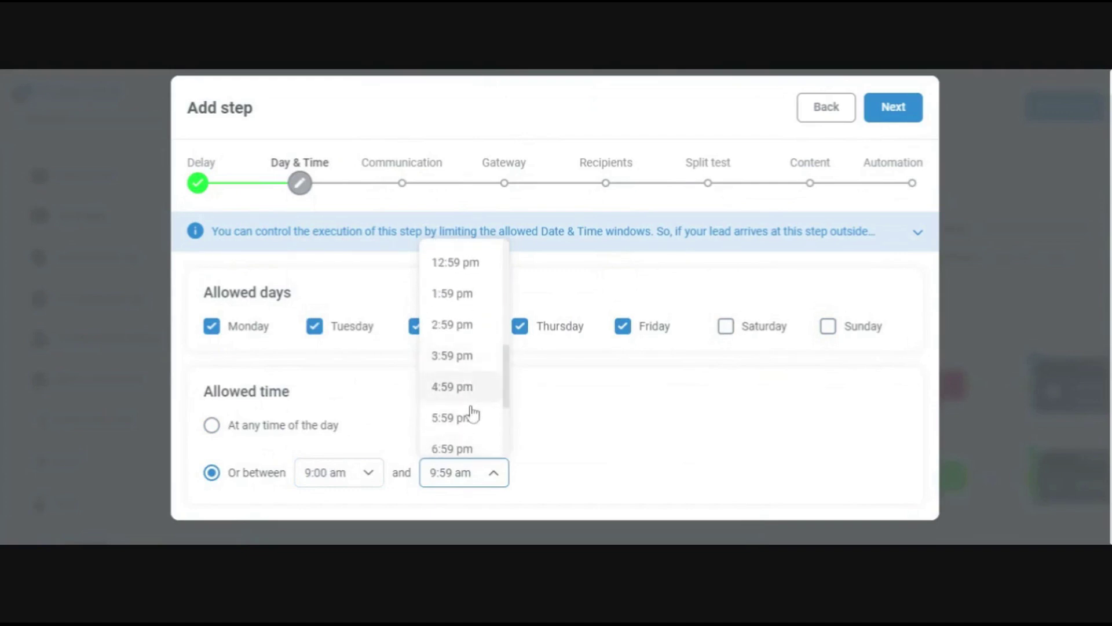
left_click(473, 396)
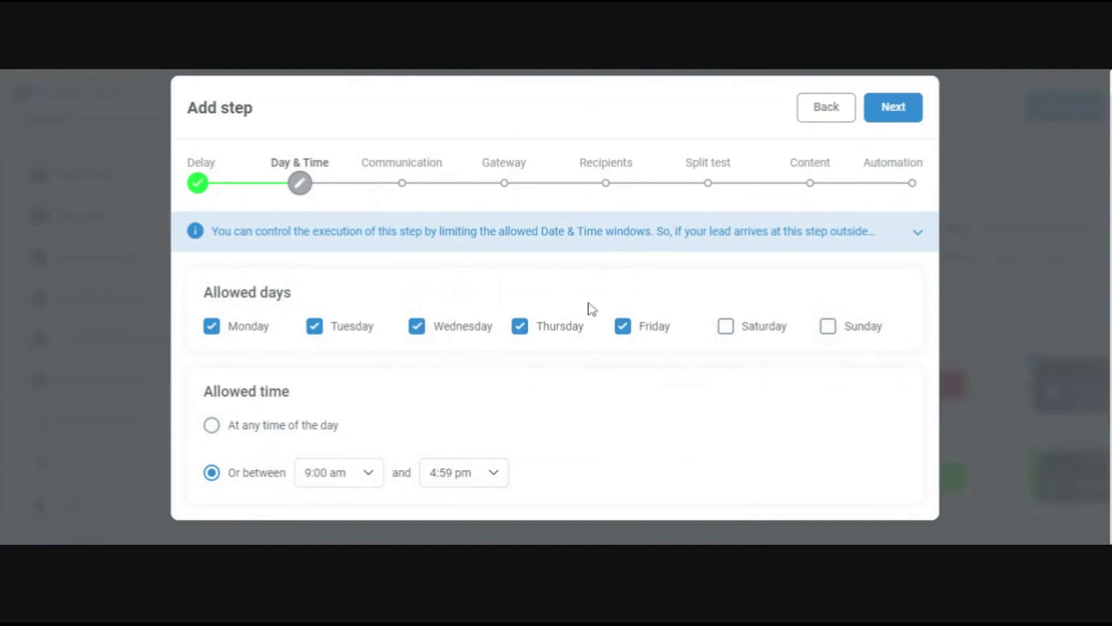
Step: Restore all seven days at any time and continue to the communication settings
left_click(740, 332)
left_click(827, 327)
left_click(213, 426)
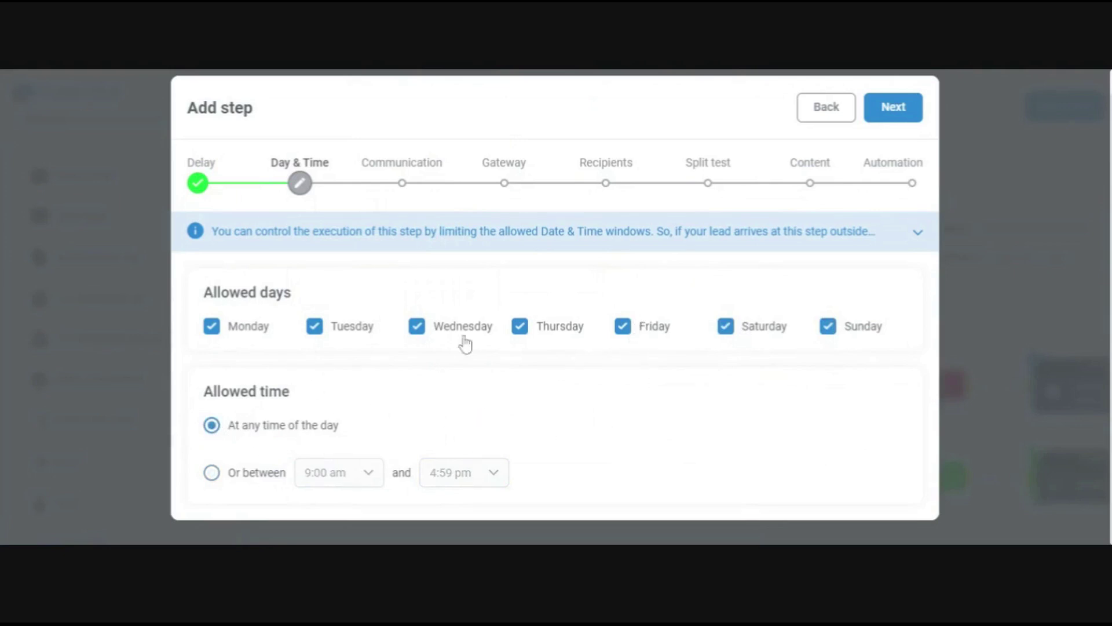
left_click(912, 103)
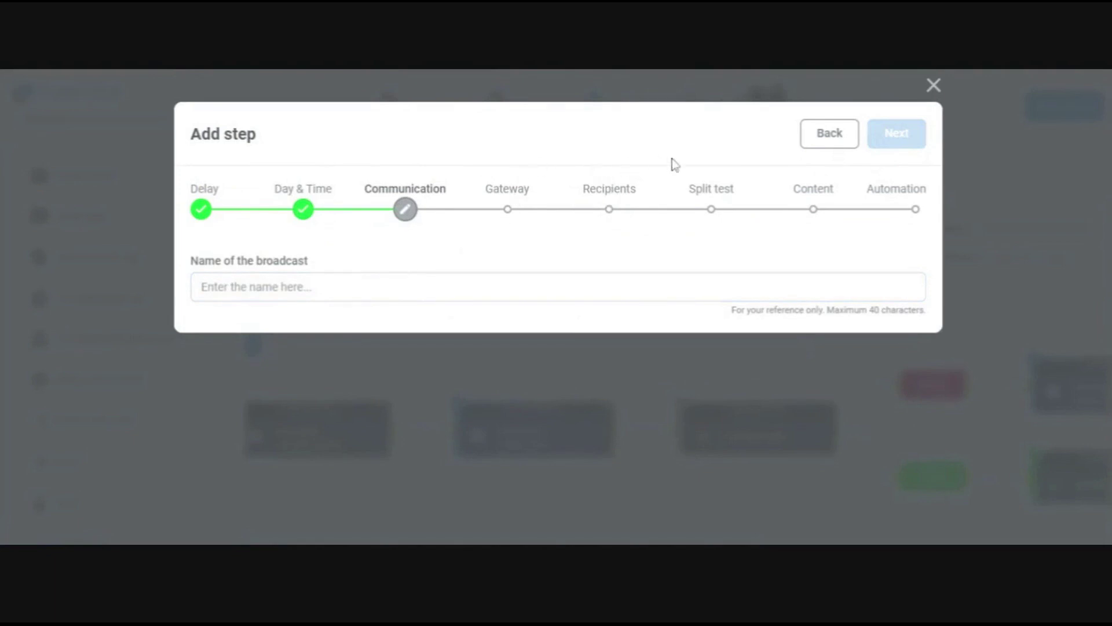
Step: Go back, close the step setup without adding it, and collapse the action panel
left_click(834, 143)
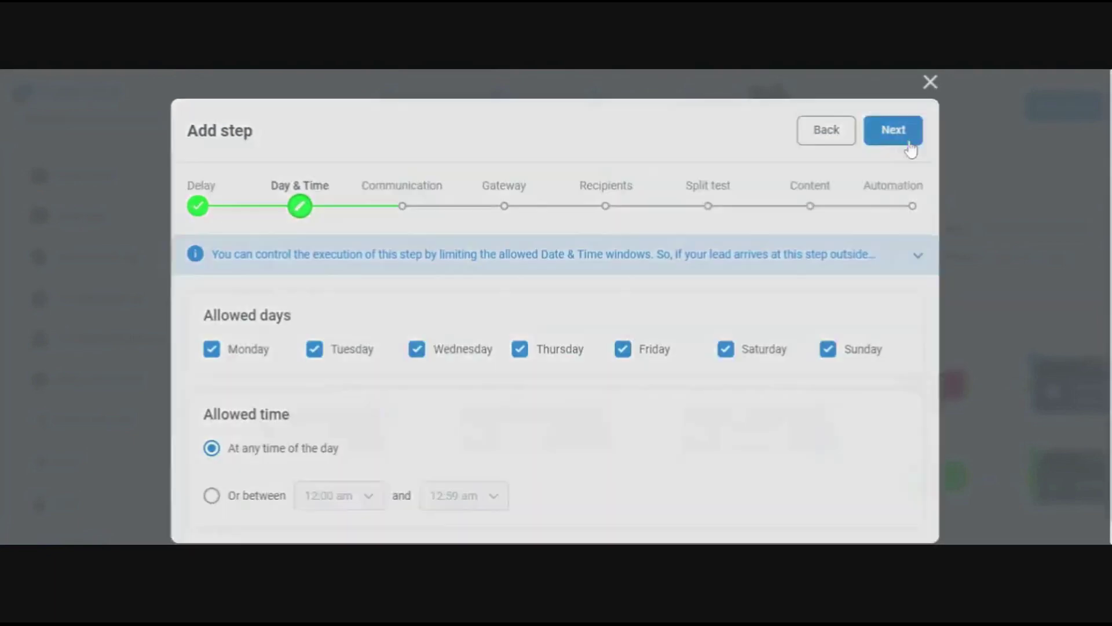
left_click(930, 83)
left_click(253, 345)
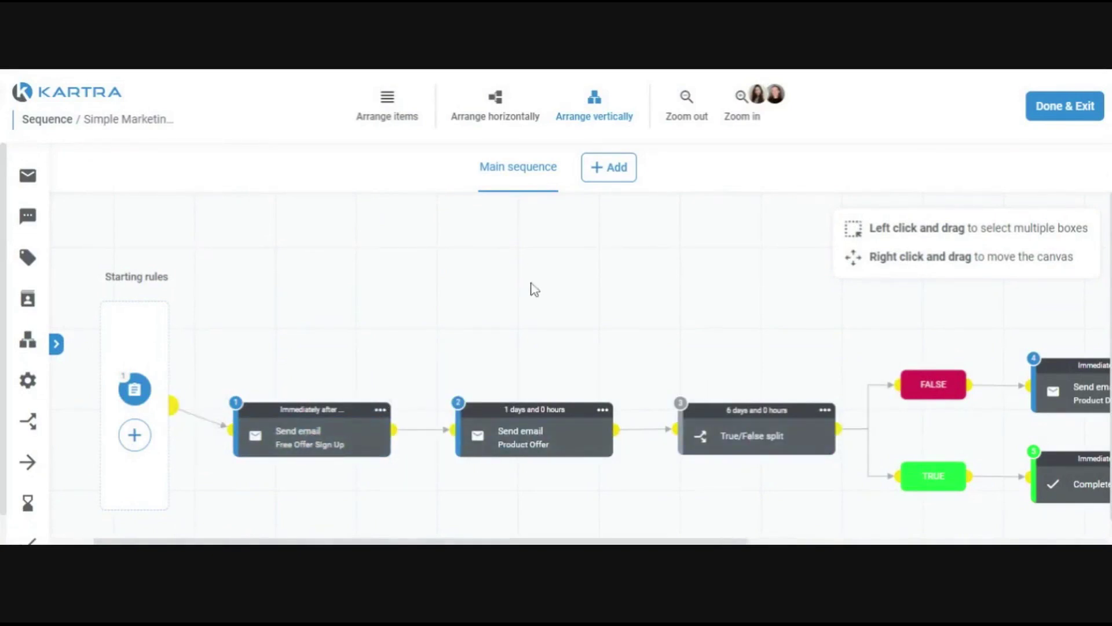
left_click_drag(543, 293, 474, 291)
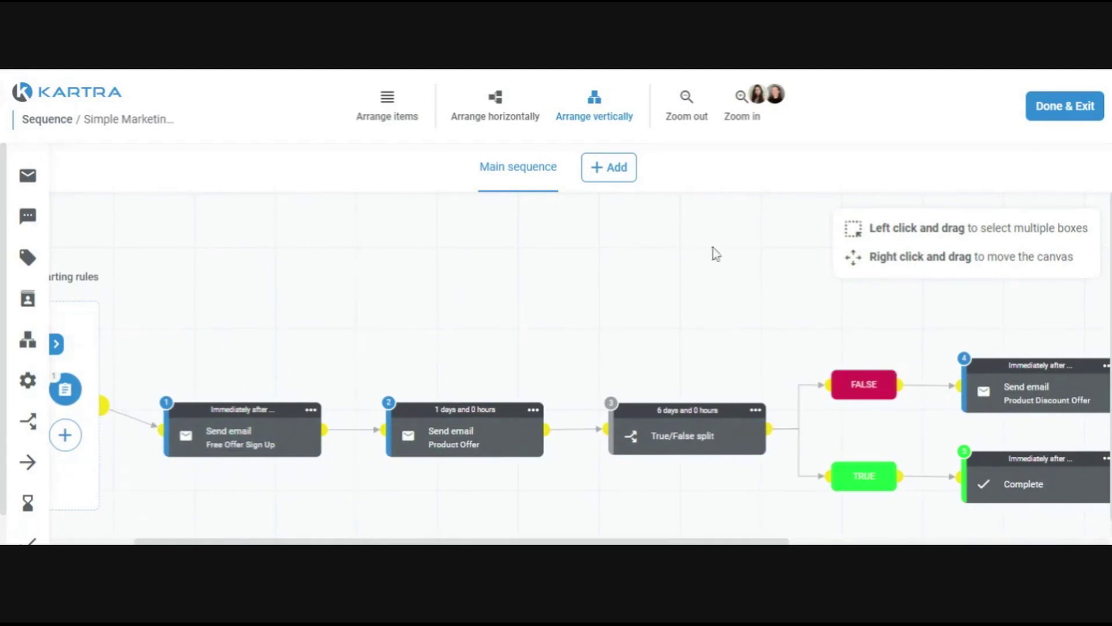
Step: Auto-tidy the sequence layout and bring the FALSE/TRUE branches into view
left_click_drag(867, 316, 753, 339)
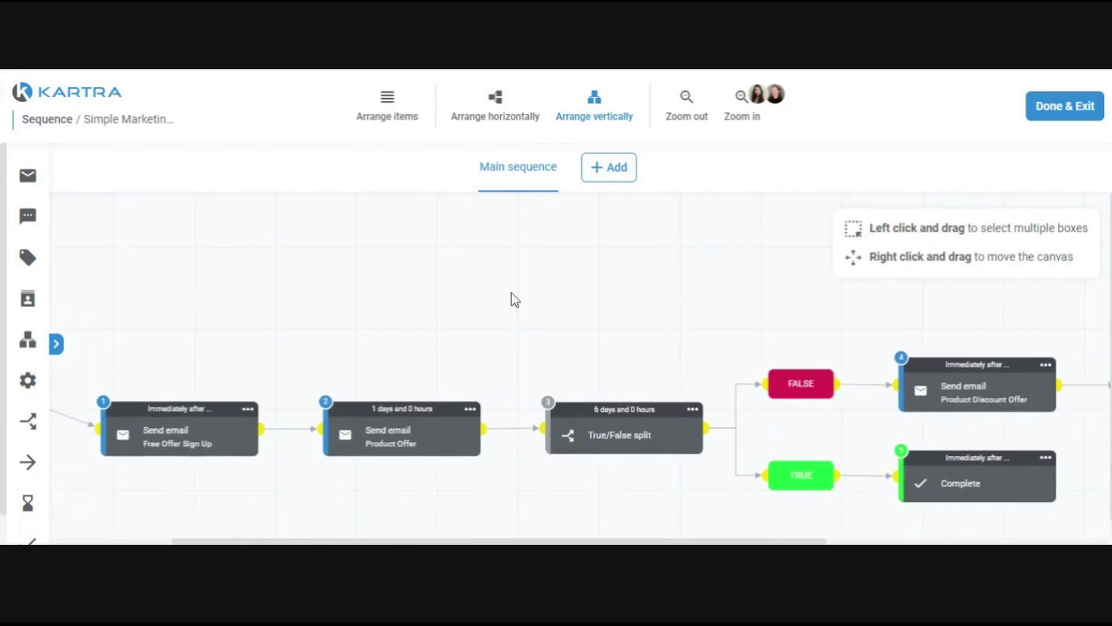
left_click_drag(631, 309, 945, 313)
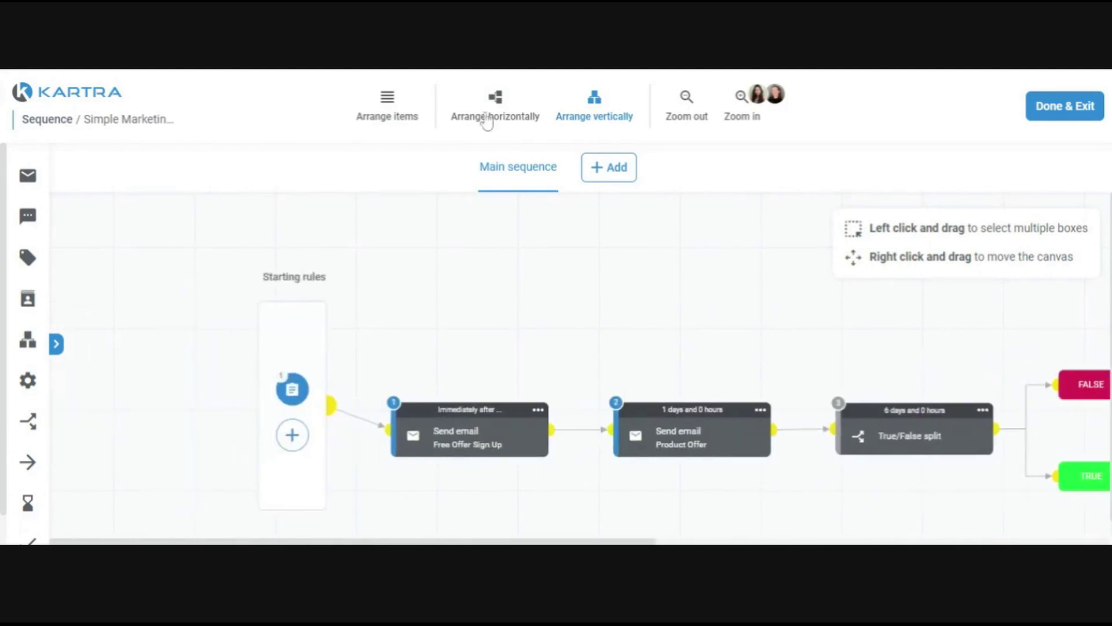
left_click(396, 122)
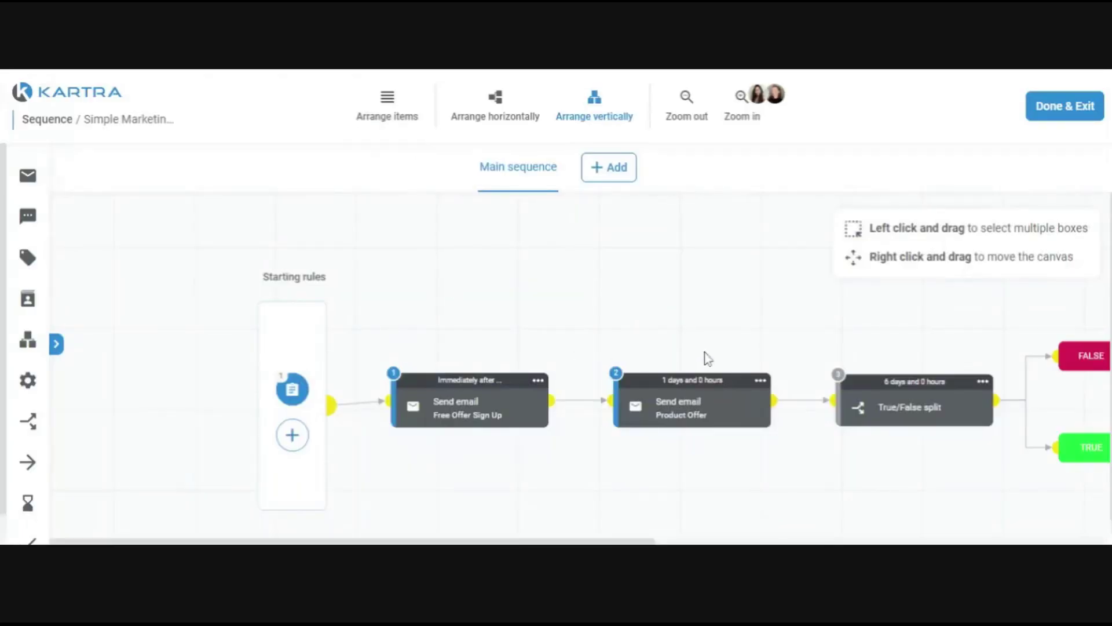
left_click_drag(703, 360, 523, 350)
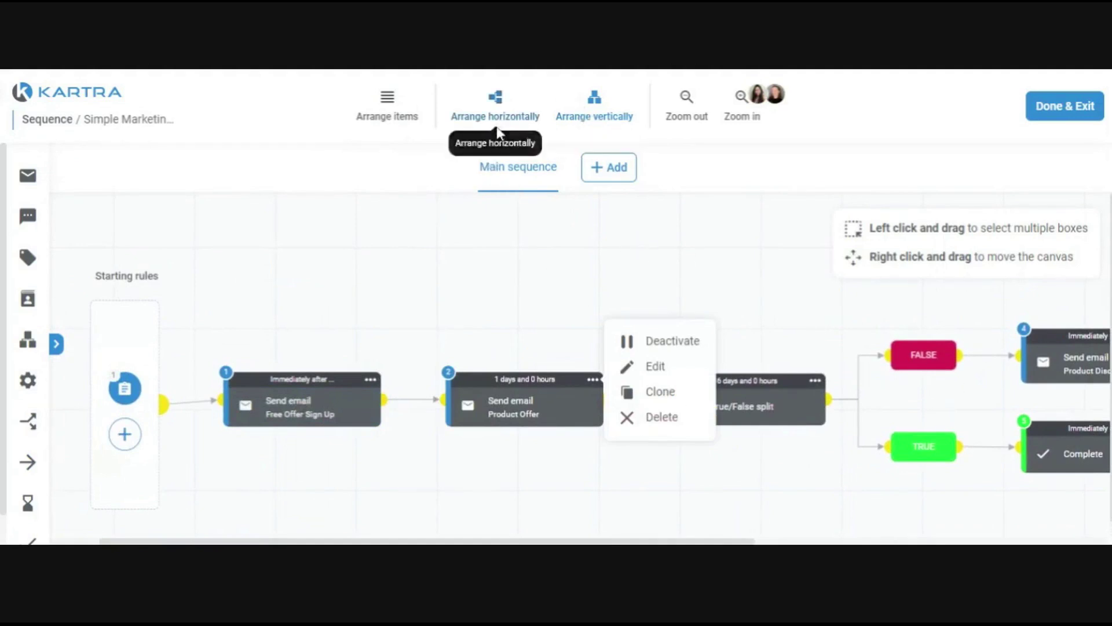
Step: Arrange the sequence vertically, return it to horizontal, then expand the labelled step-type panel
left_click(595, 110)
scroll(597, 268, "down", 5)
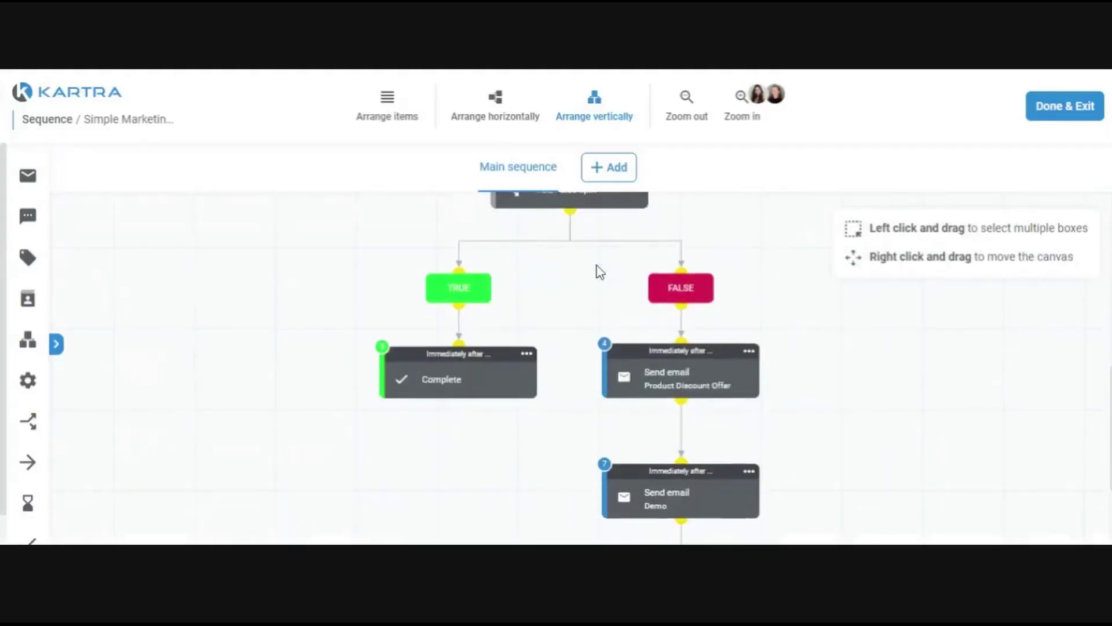
scroll(597, 268, "up", 5)
scroll(603, 336, "up", 4)
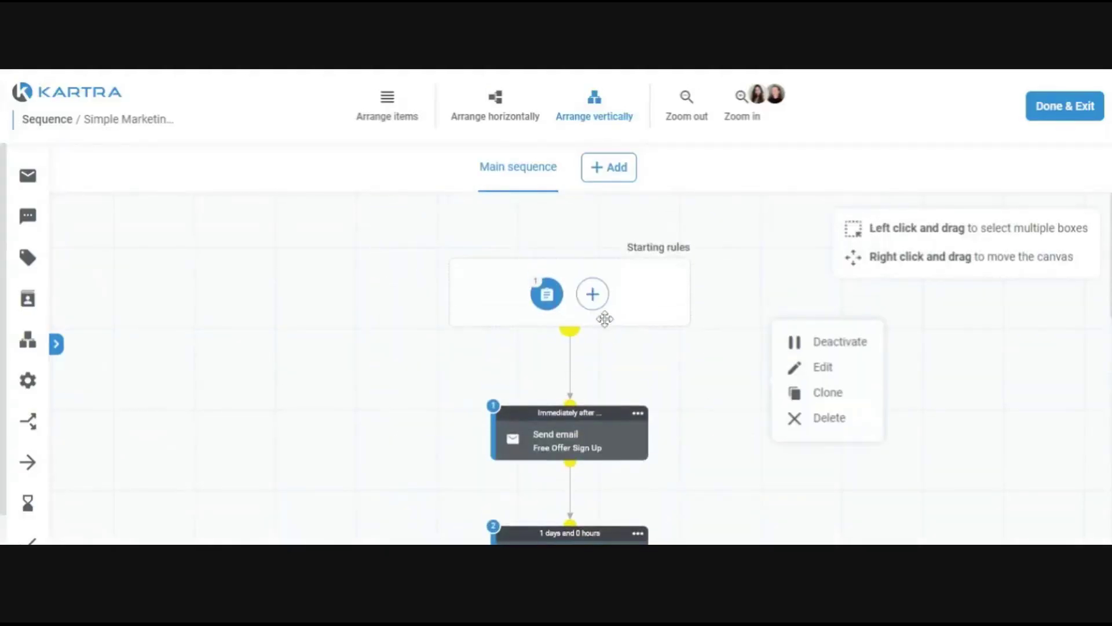
scroll(588, 353, "down", 7)
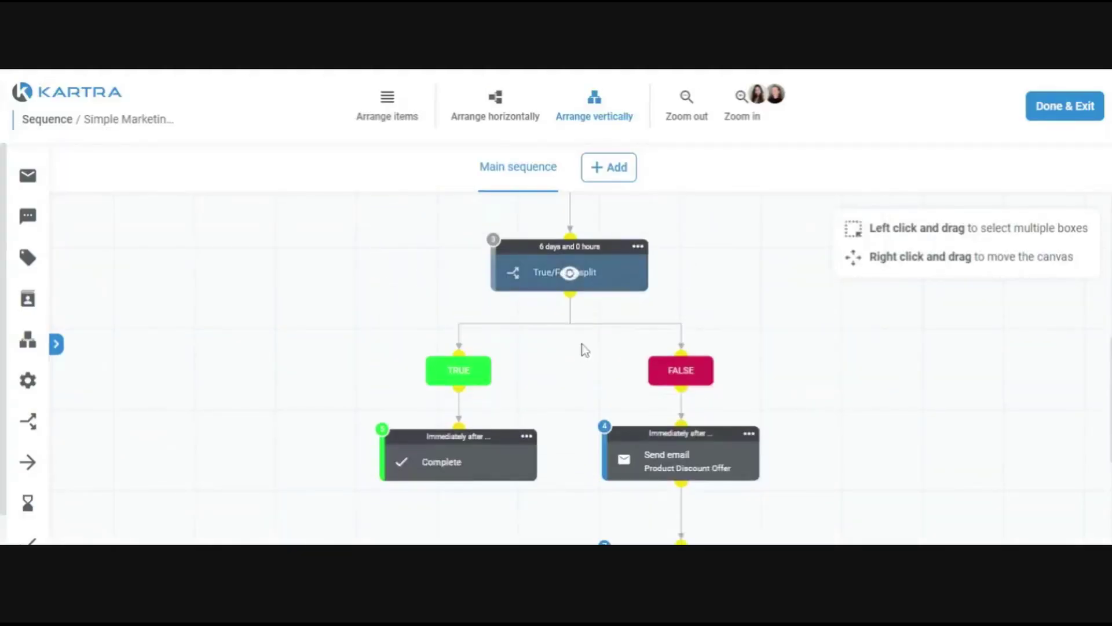
left_click(495, 119)
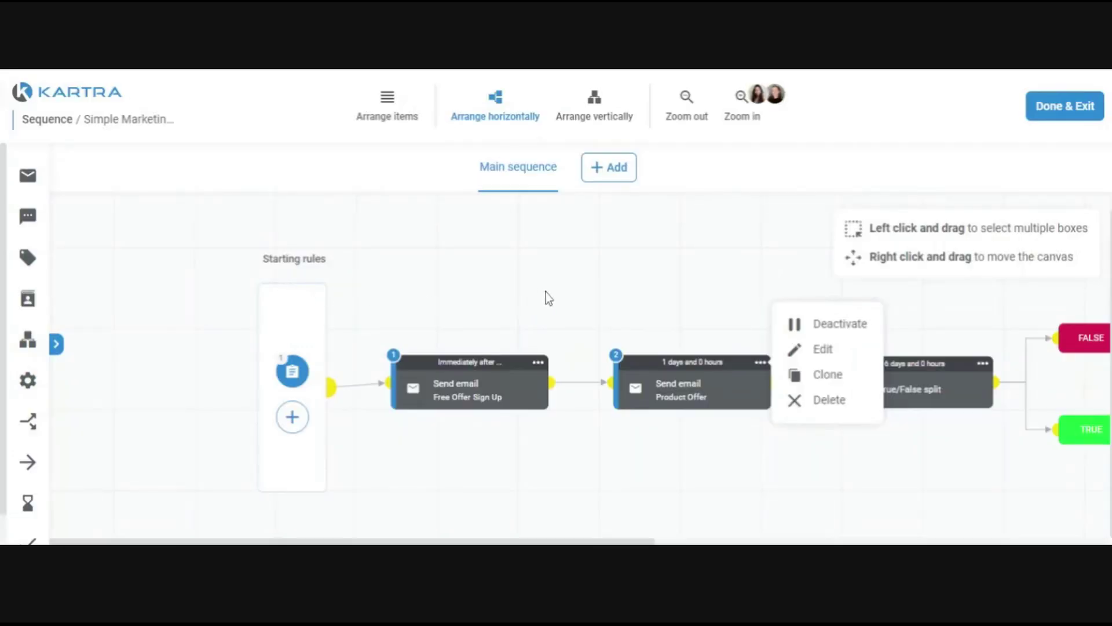
left_click(57, 344)
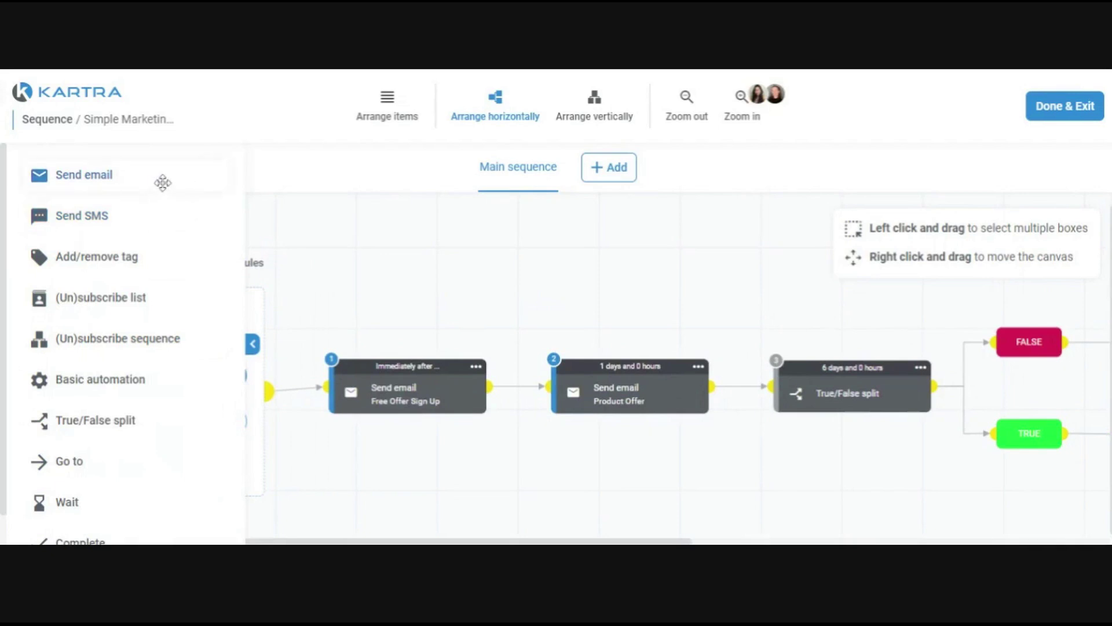
Step: Open the True/False split's Edit settings: 6-day wait, any time, Has purchased product Any product
scroll(169, 290, "down", 1)
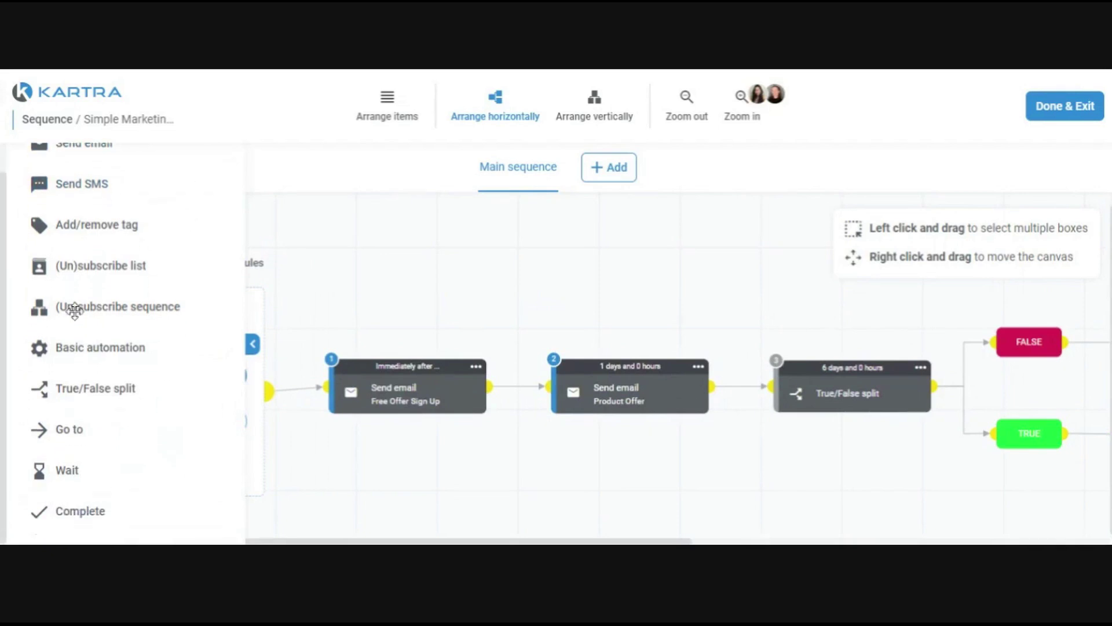
scroll(85, 494, "up", 1)
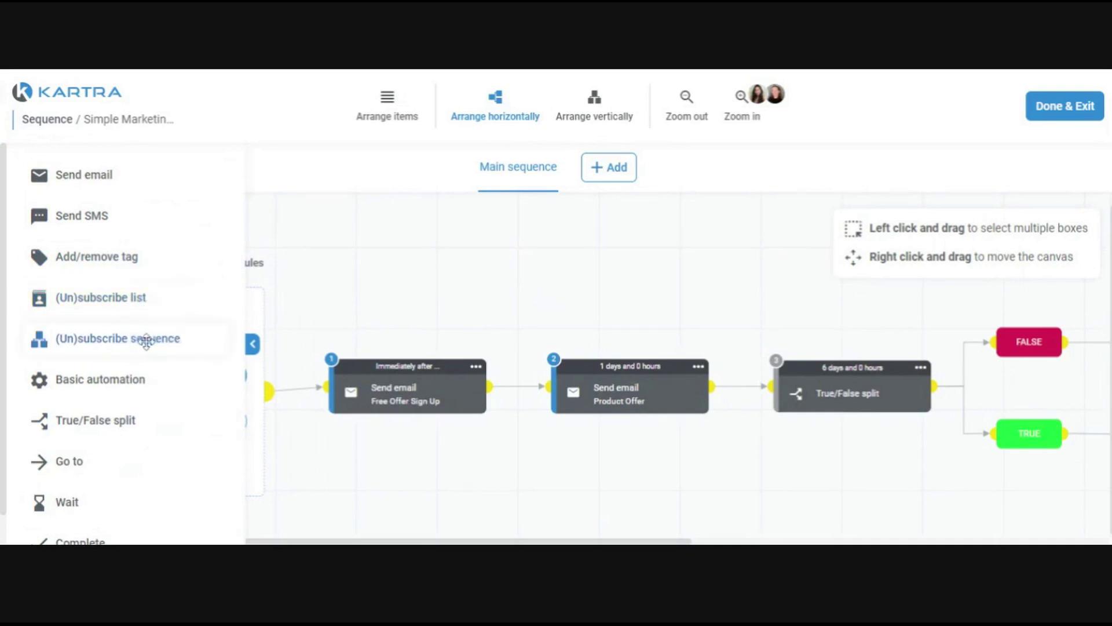
scroll(144, 340, "down", 1)
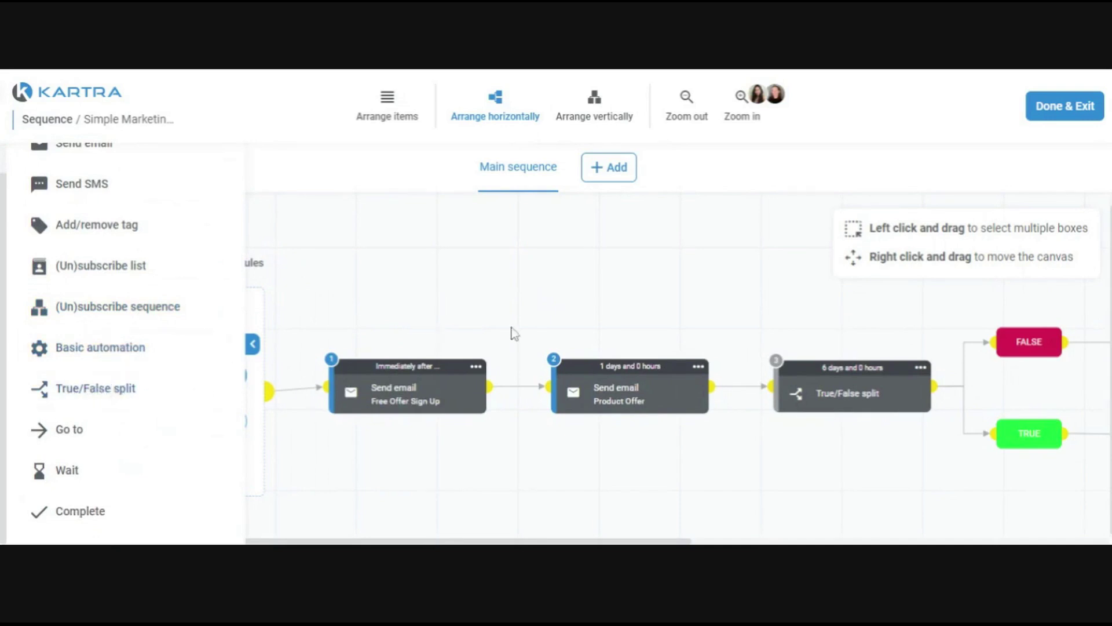
left_click_drag(512, 330, 265, 331)
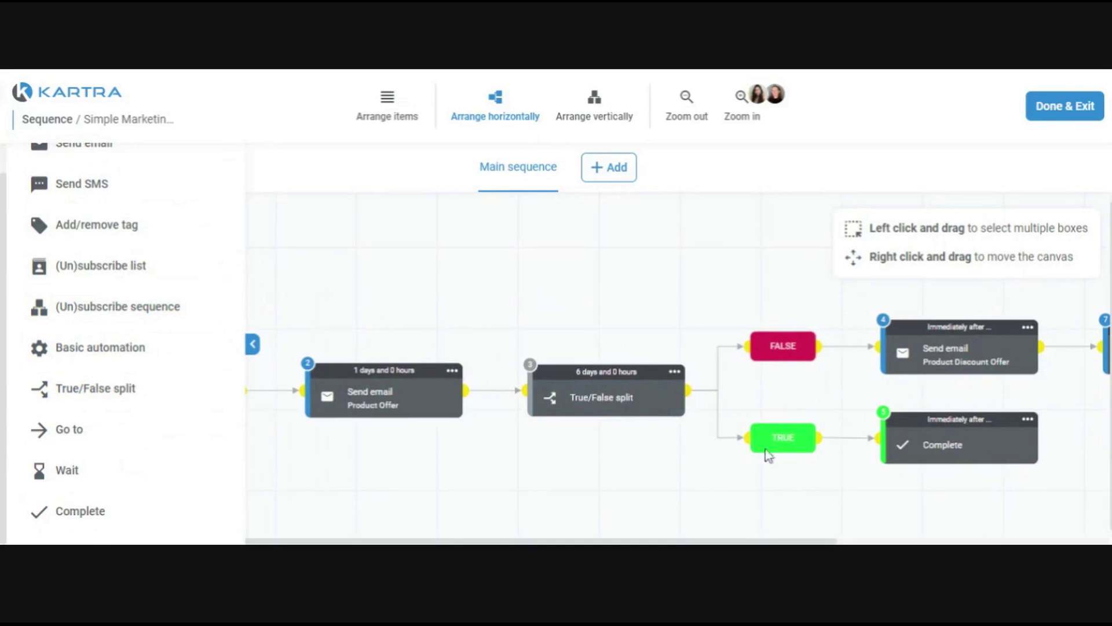
left_click(674, 371)
left_click(738, 348)
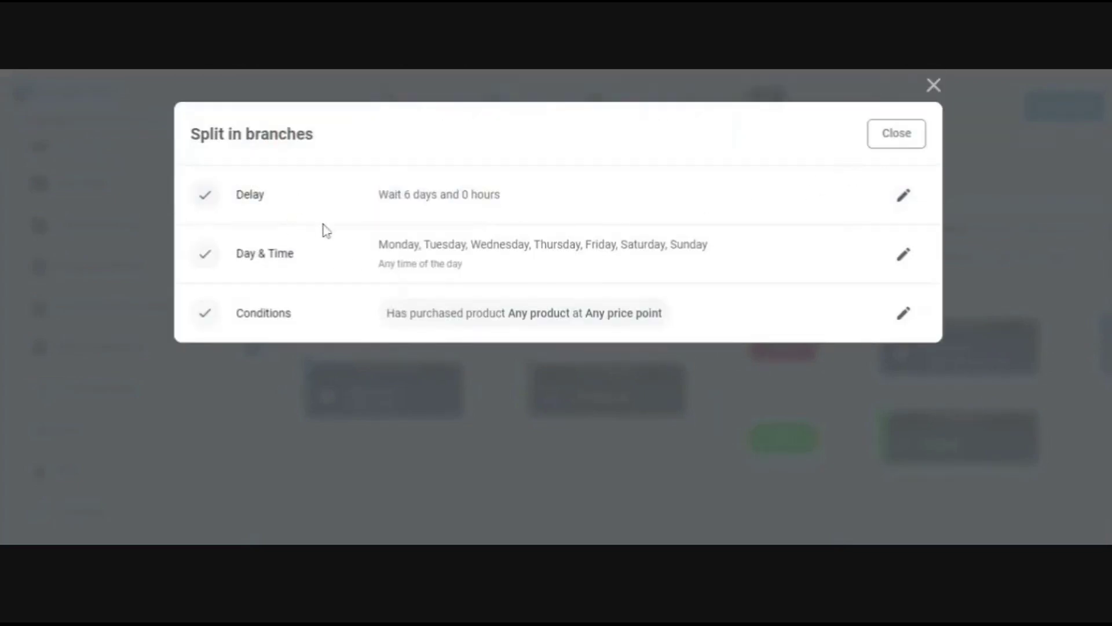
Step: View the split's Has purchased product condition, then close the split settings
left_click(904, 316)
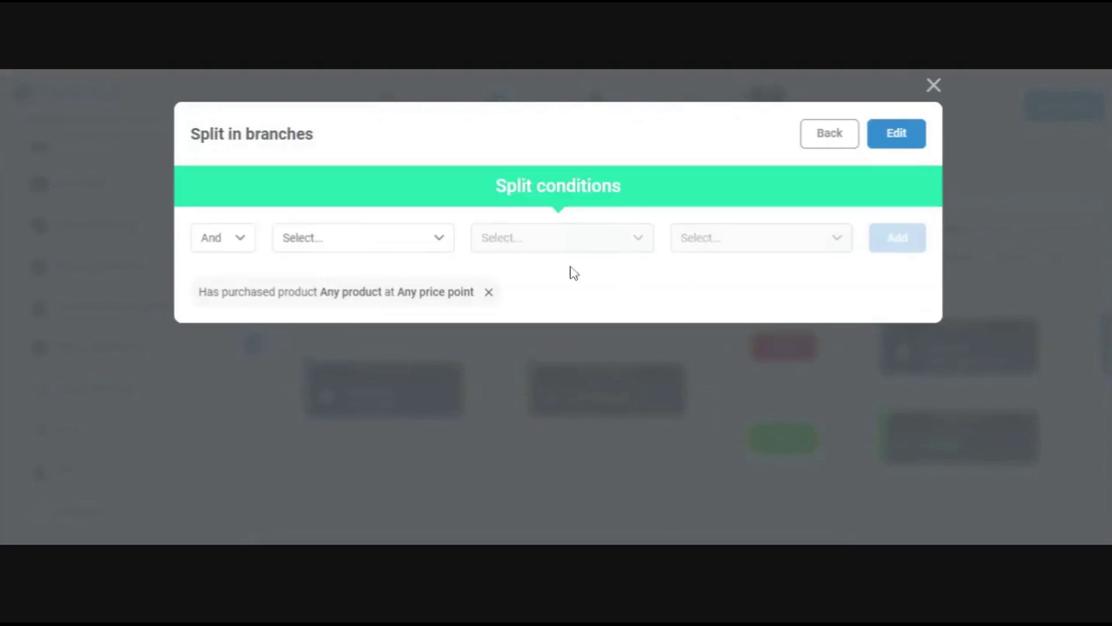
left_click_drag(199, 291, 476, 292)
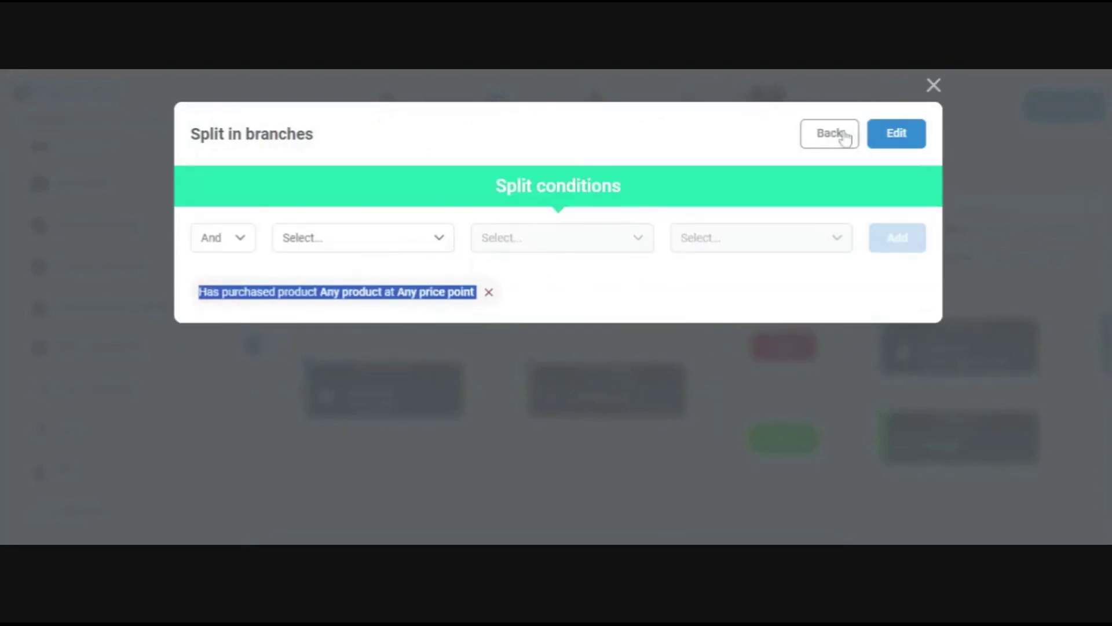
left_click(933, 85)
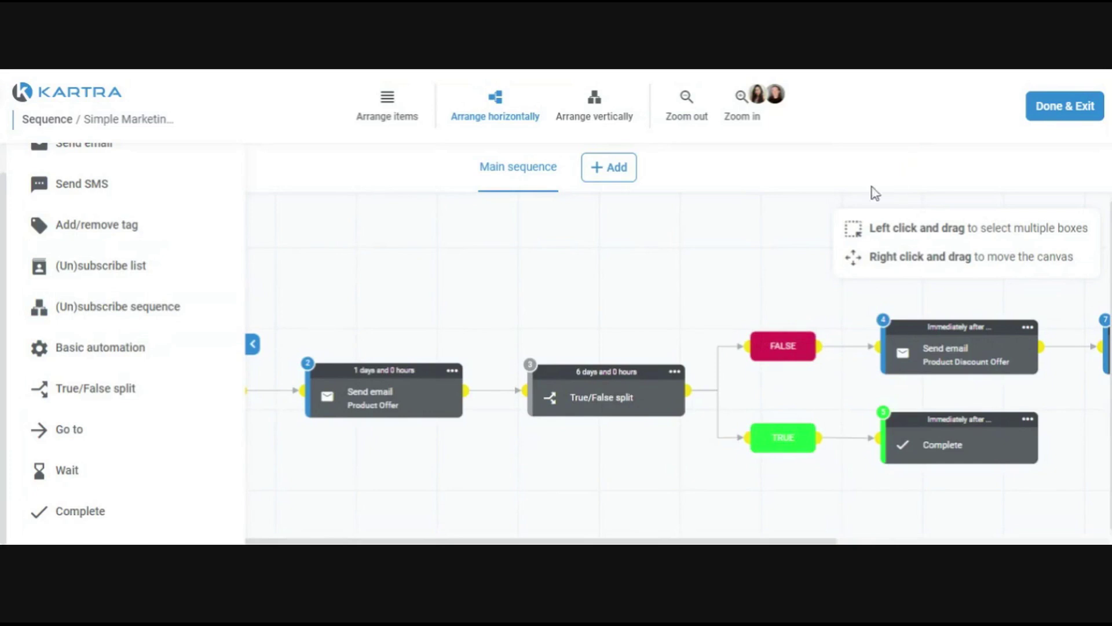
left_click_drag(641, 308, 559, 318)
left_click_drag(456, 308, 707, 338)
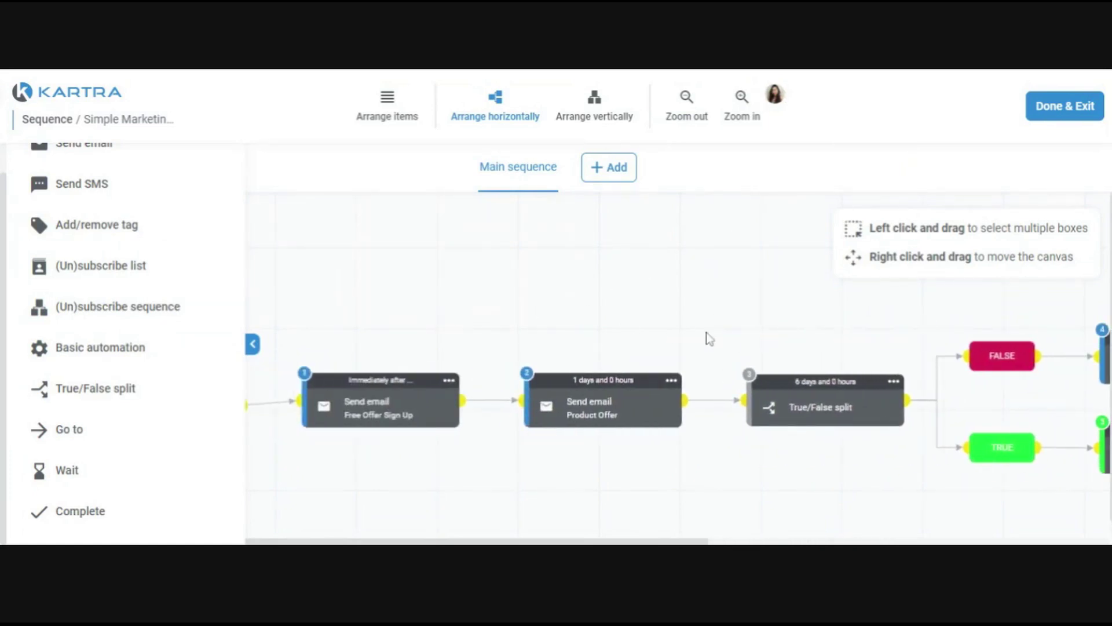
left_click_drag(355, 313, 524, 345)
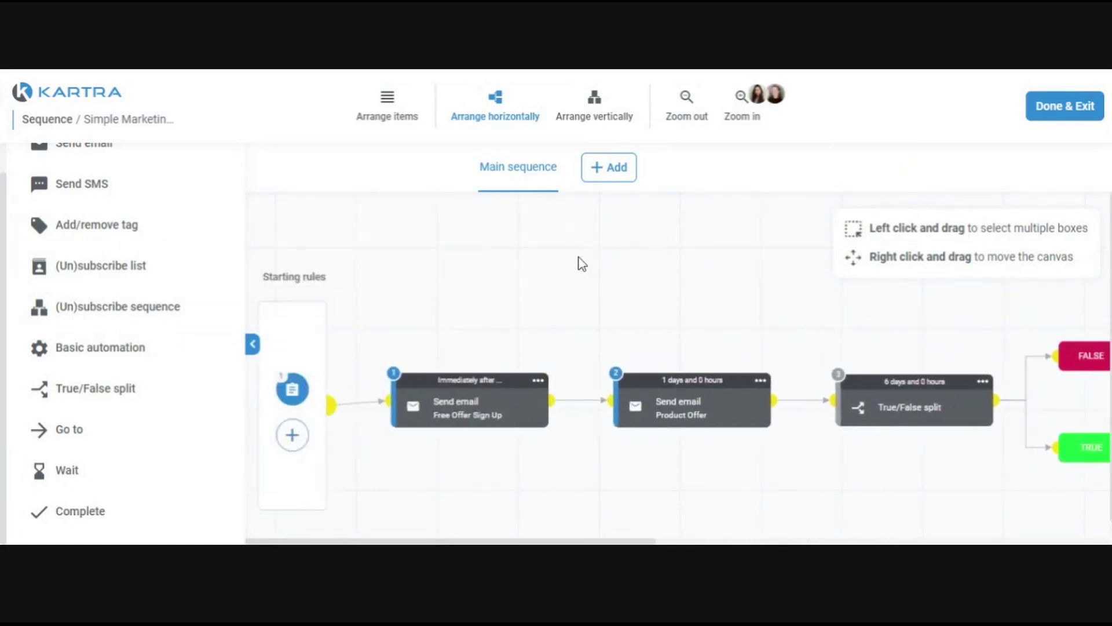
left_click_drag(571, 302, 350, 301)
left_click_drag(715, 310, 522, 313)
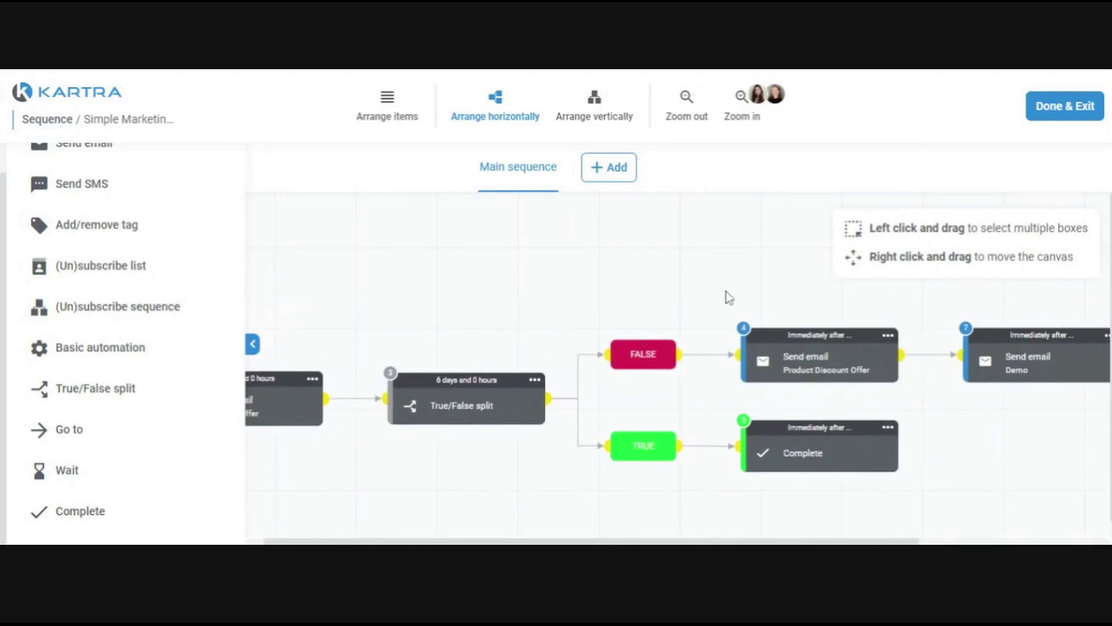
left_click_drag(727, 294, 695, 301)
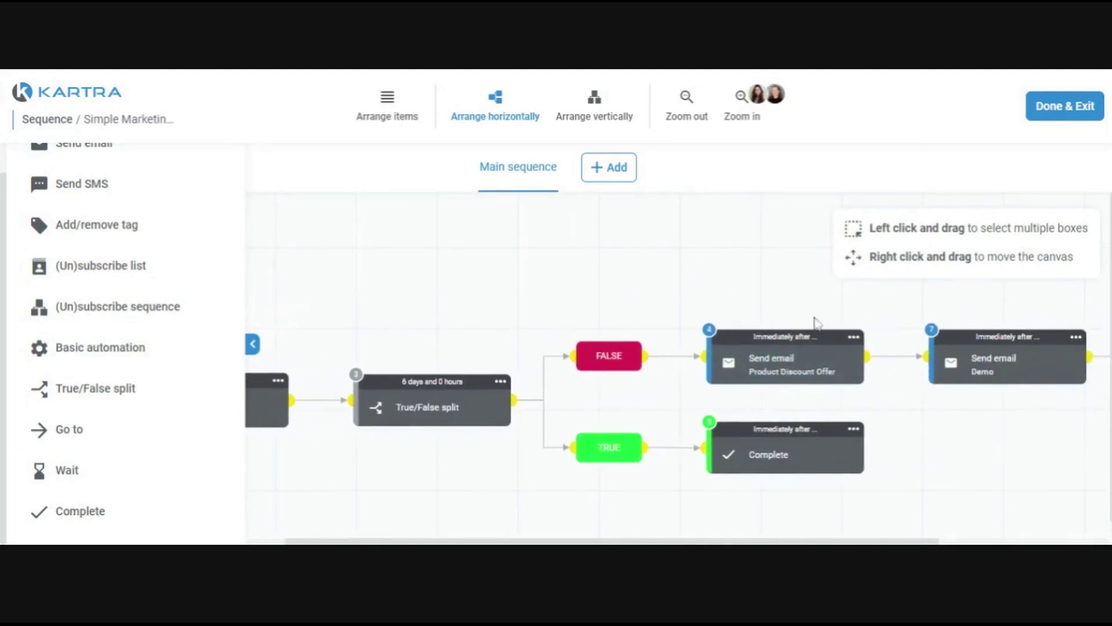
left_click_drag(588, 283, 751, 284)
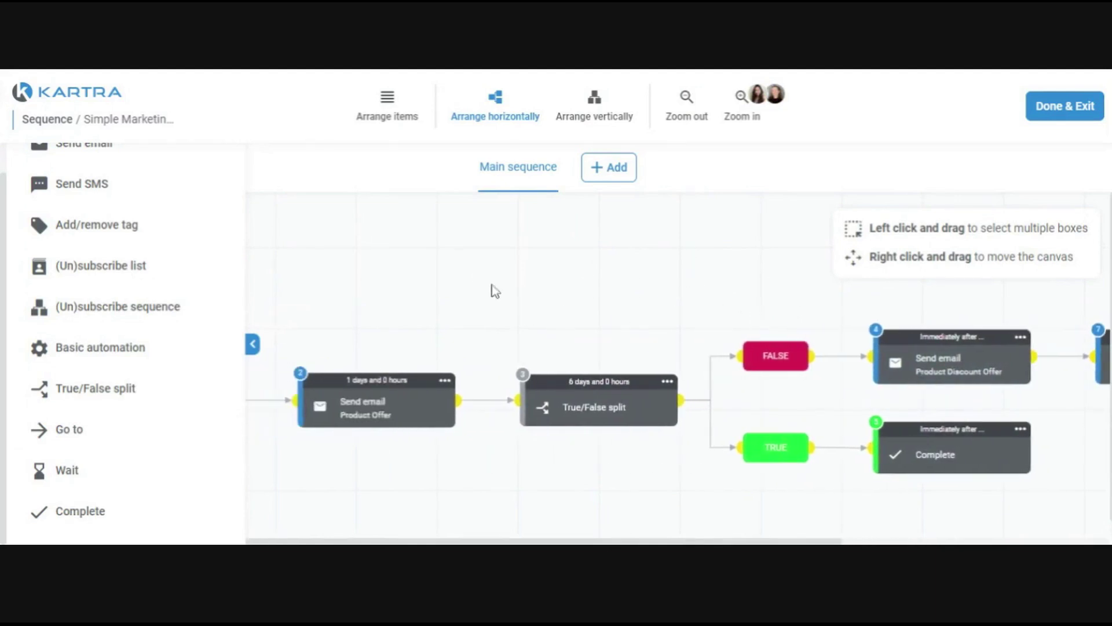
left_click_drag(492, 291, 632, 289)
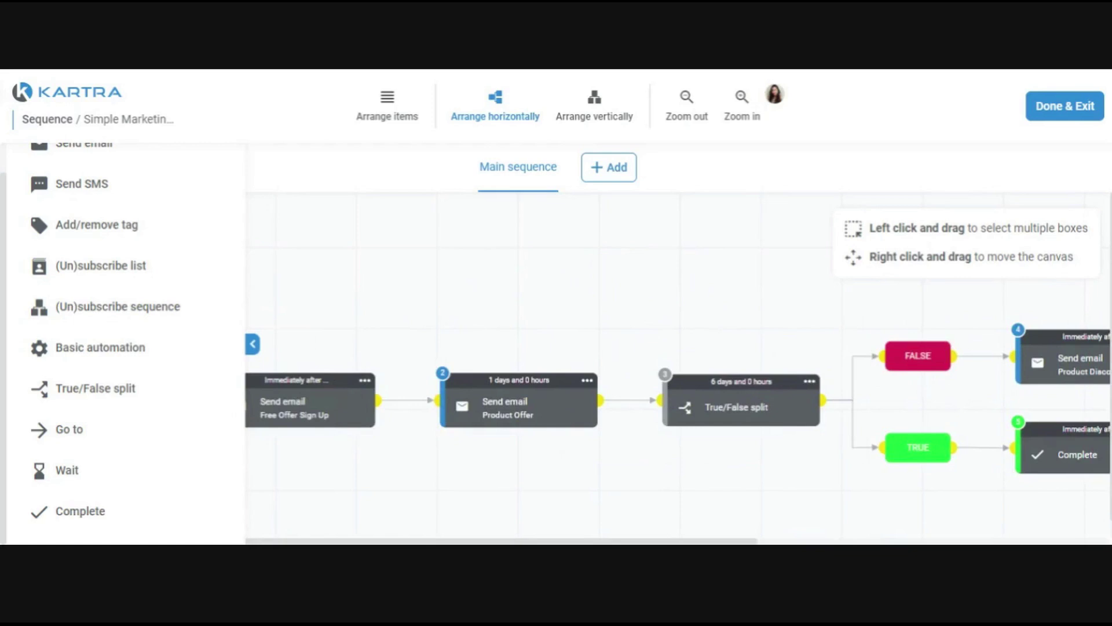
left_click_drag(664, 330, 582, 341)
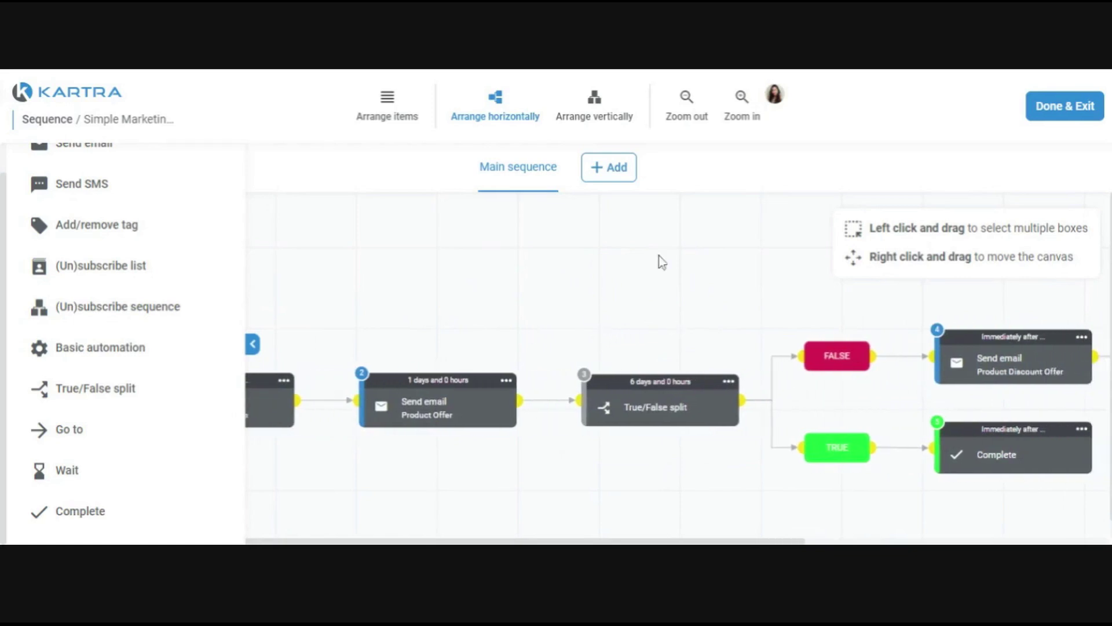
left_click_drag(731, 339, 783, 333)
left_click_drag(404, 321, 614, 338)
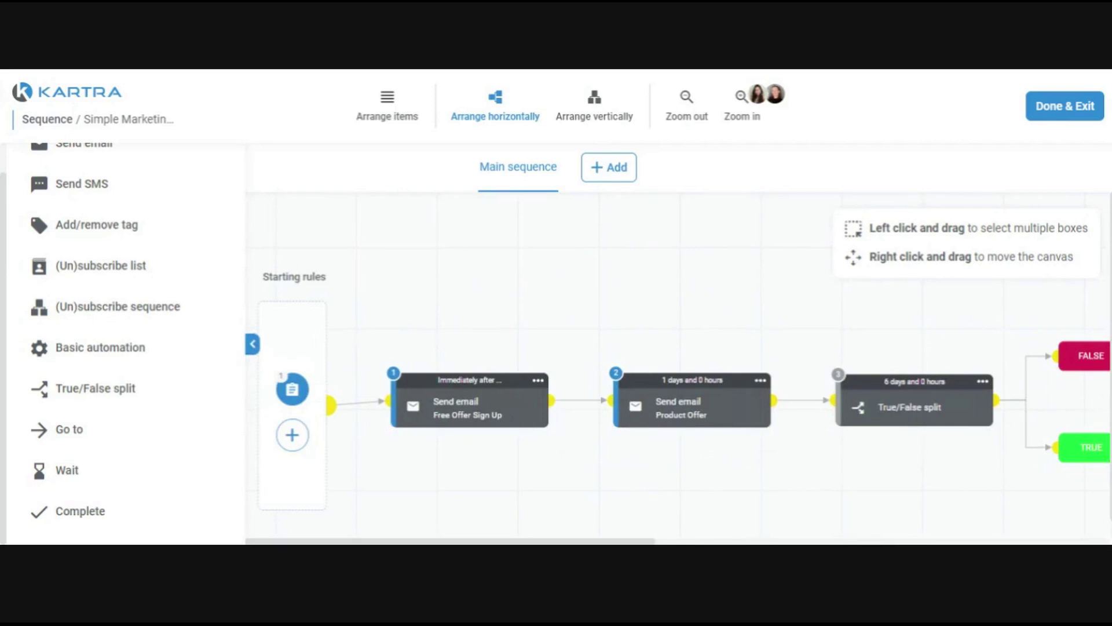
Step: Toggle the step-type panel while panning across the sequence, leaving it collapsed to icons
left_click(253, 345)
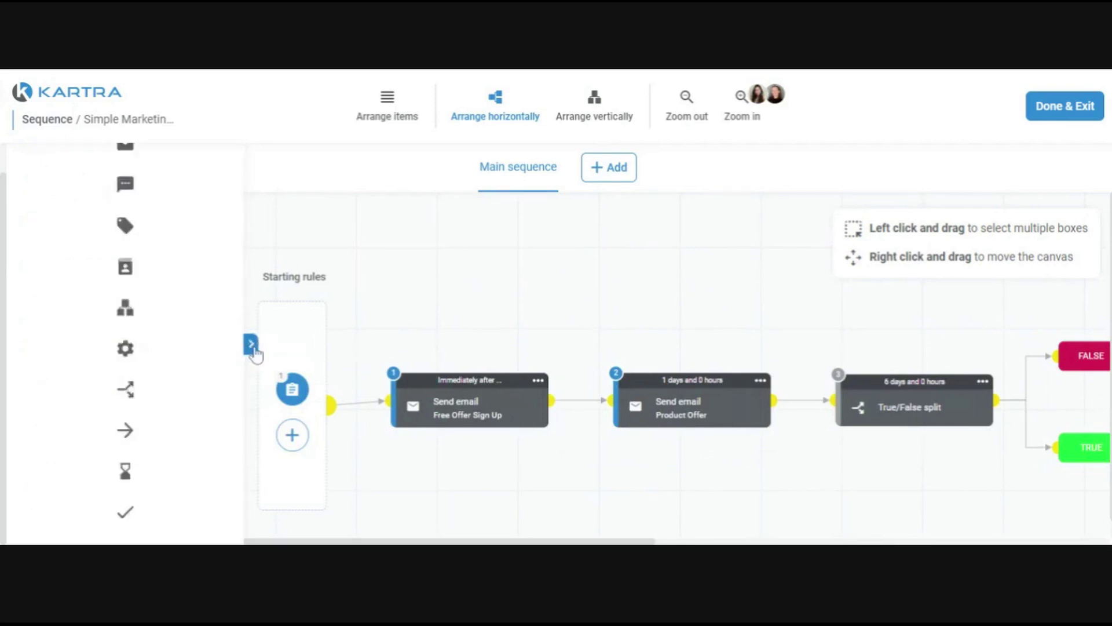
left_click_drag(553, 307, 410, 293)
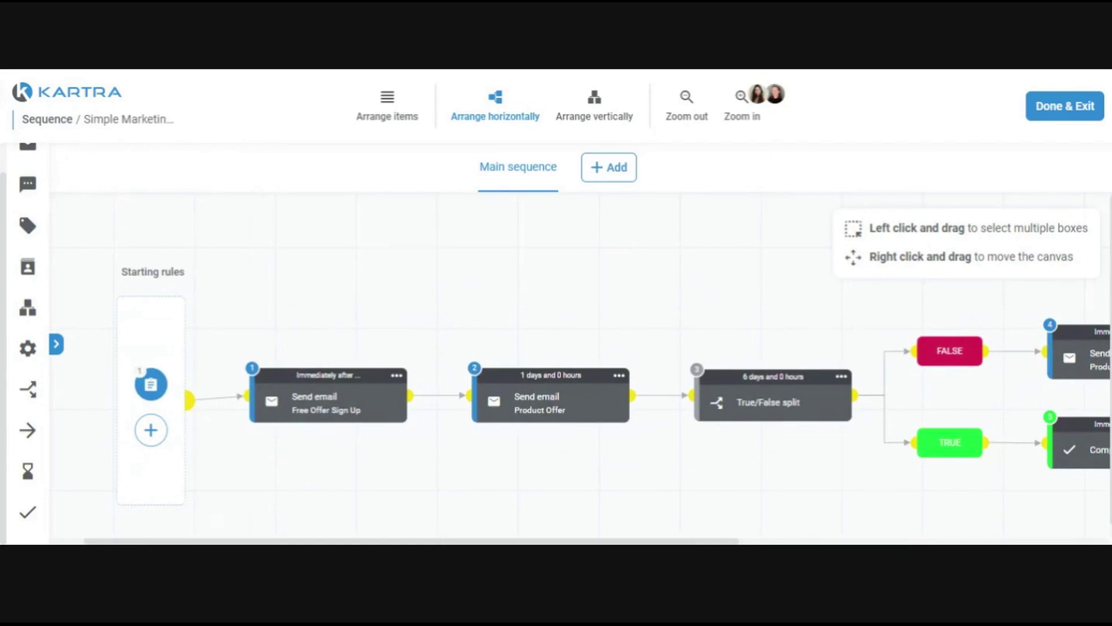
left_click(56, 344)
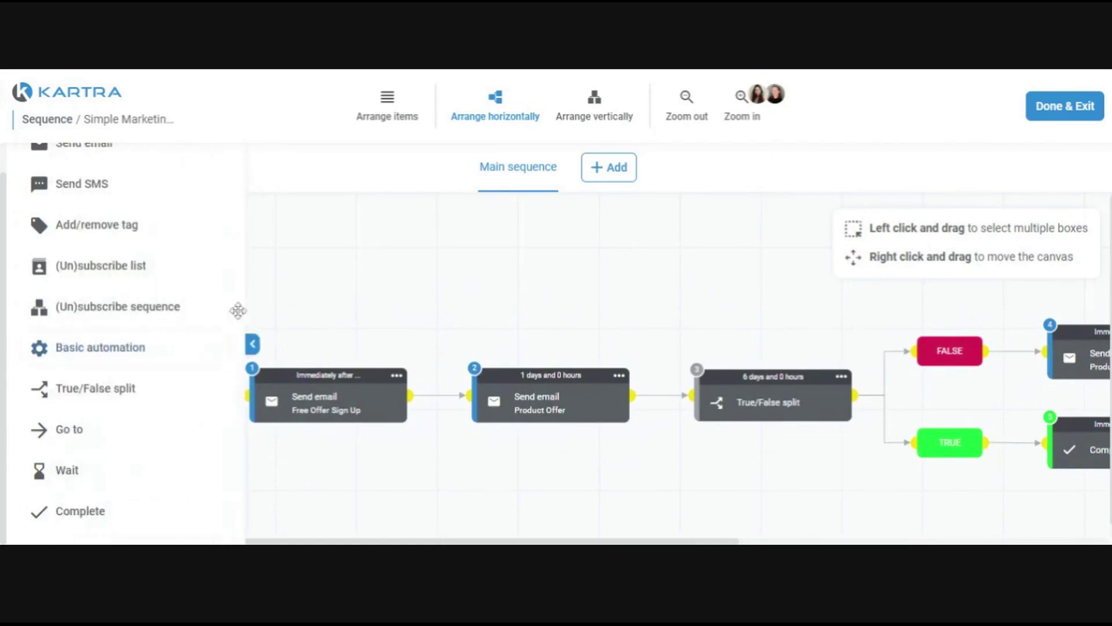
left_click_drag(378, 283, 504, 291)
left_click(253, 344)
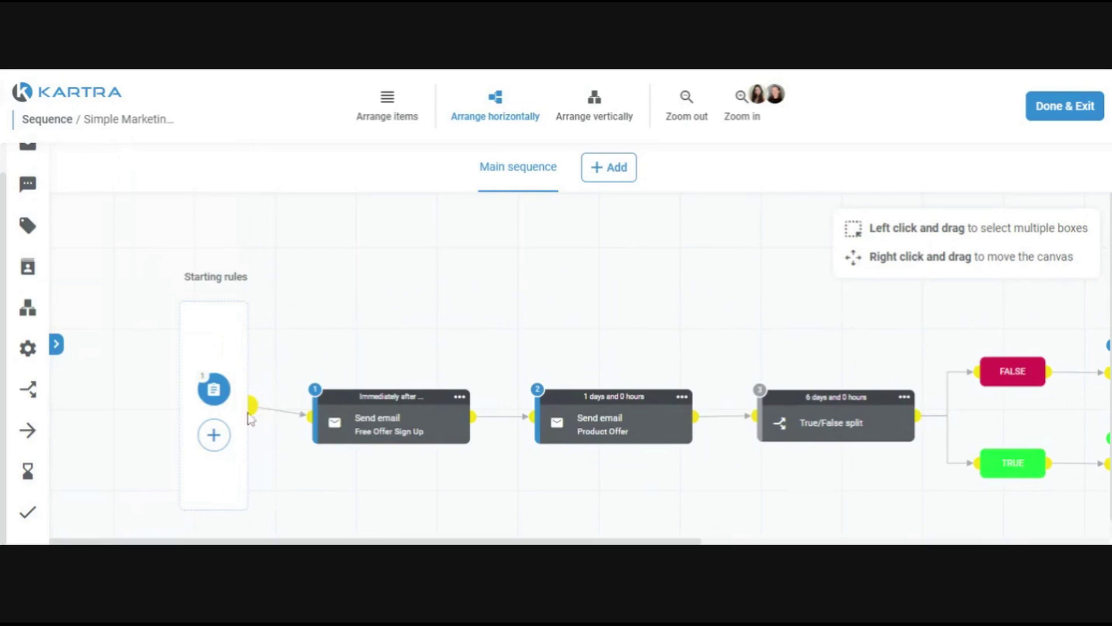
left_click_drag(348, 330, 281, 328)
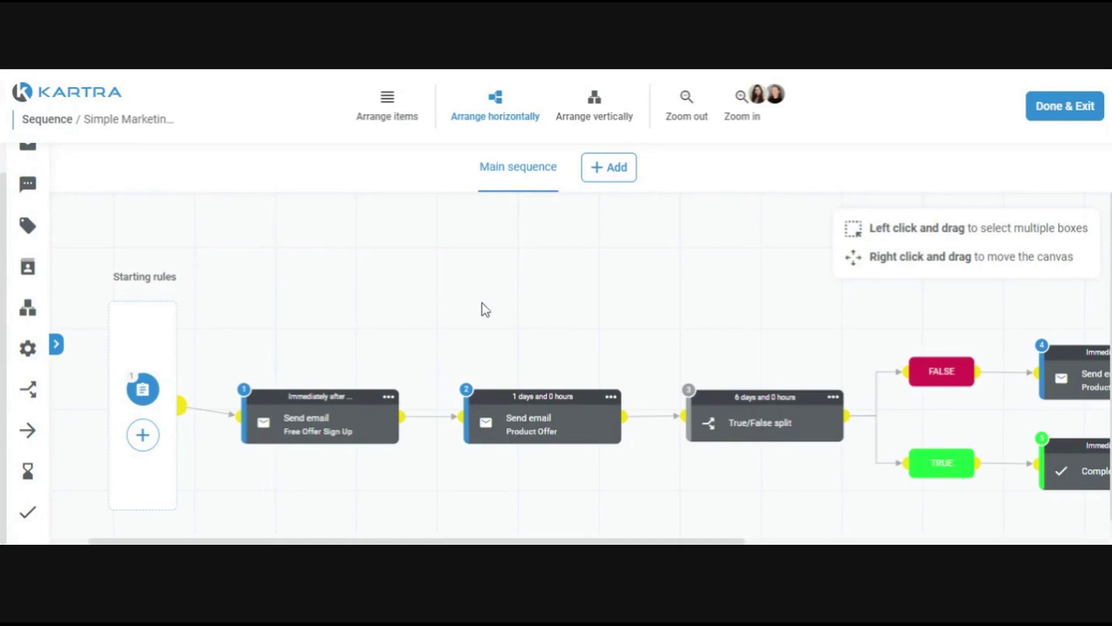
left_click_drag(483, 304, 453, 301)
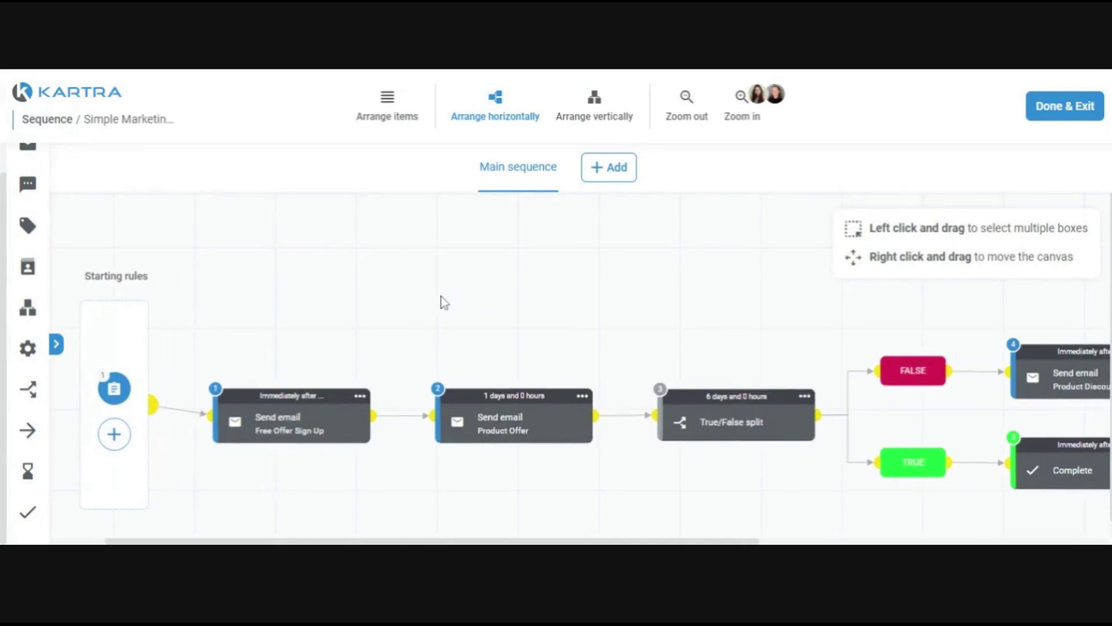
left_click(58, 345)
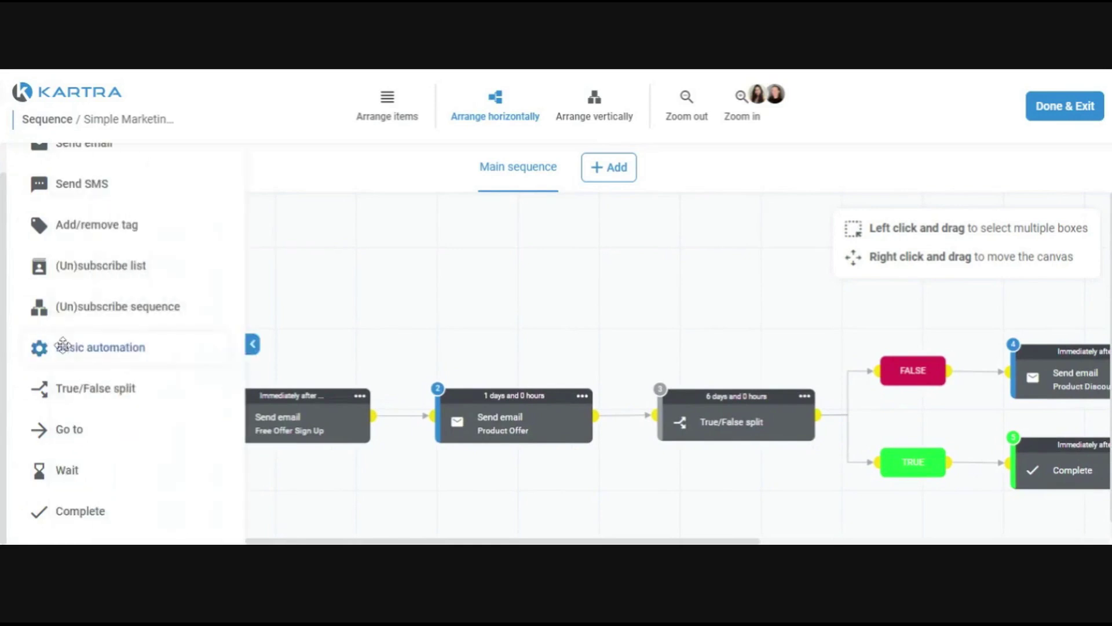
left_click(253, 345)
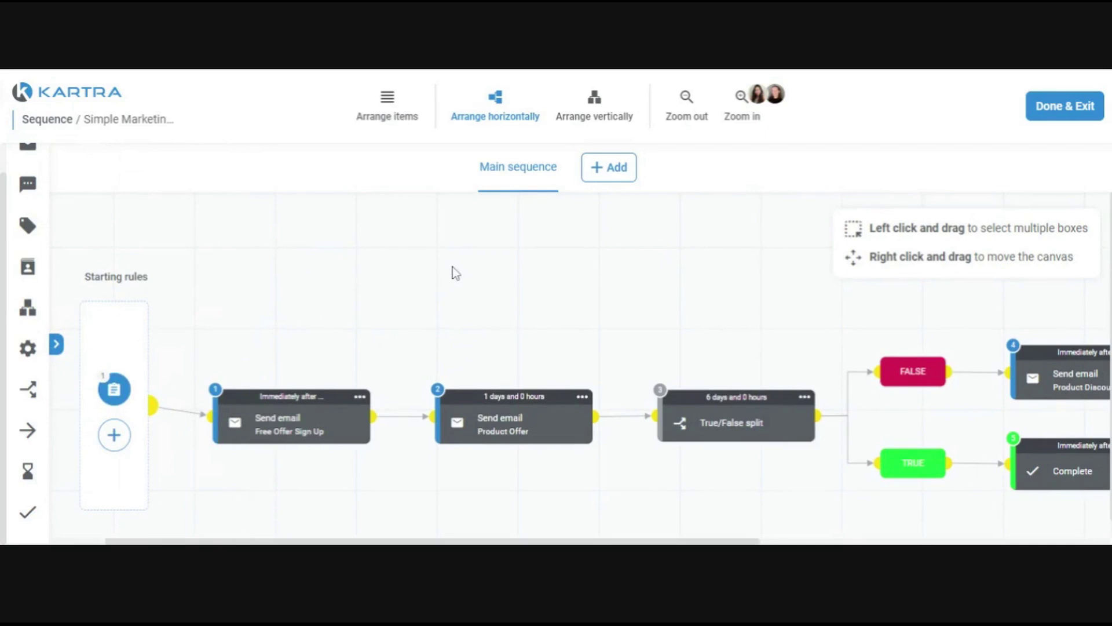
left_click(122, 440)
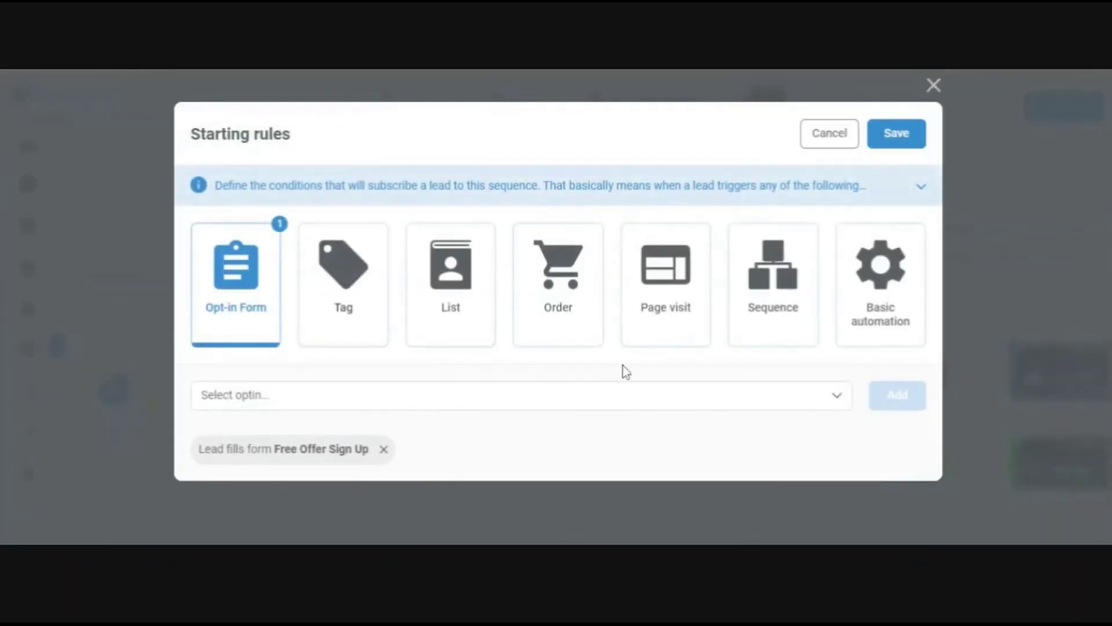
left_click(905, 299)
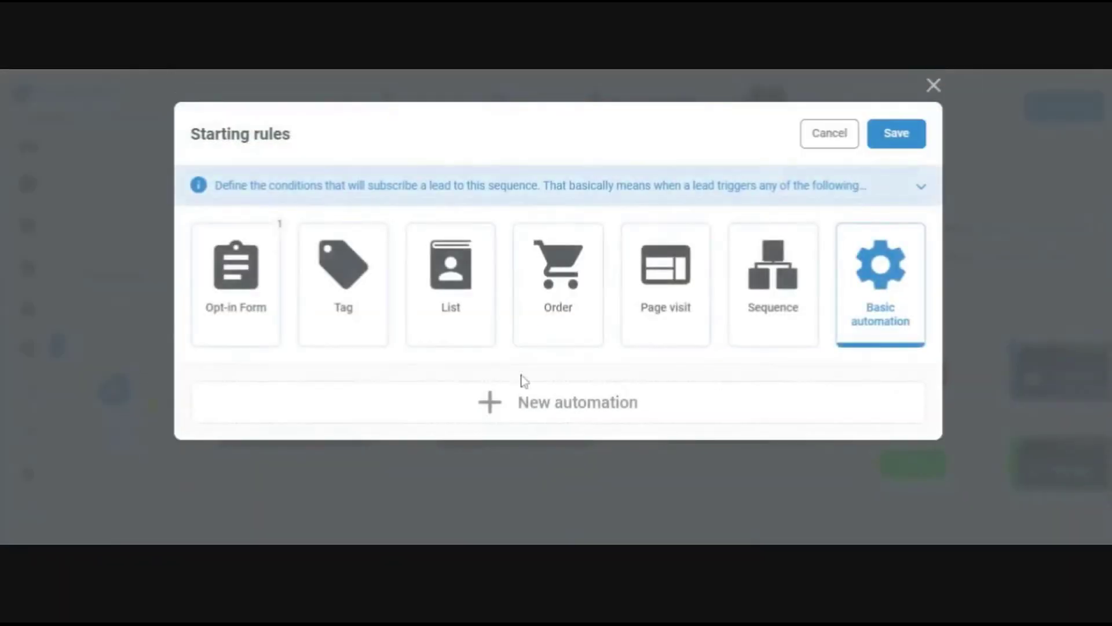
left_click(479, 412)
left_click(348, 244)
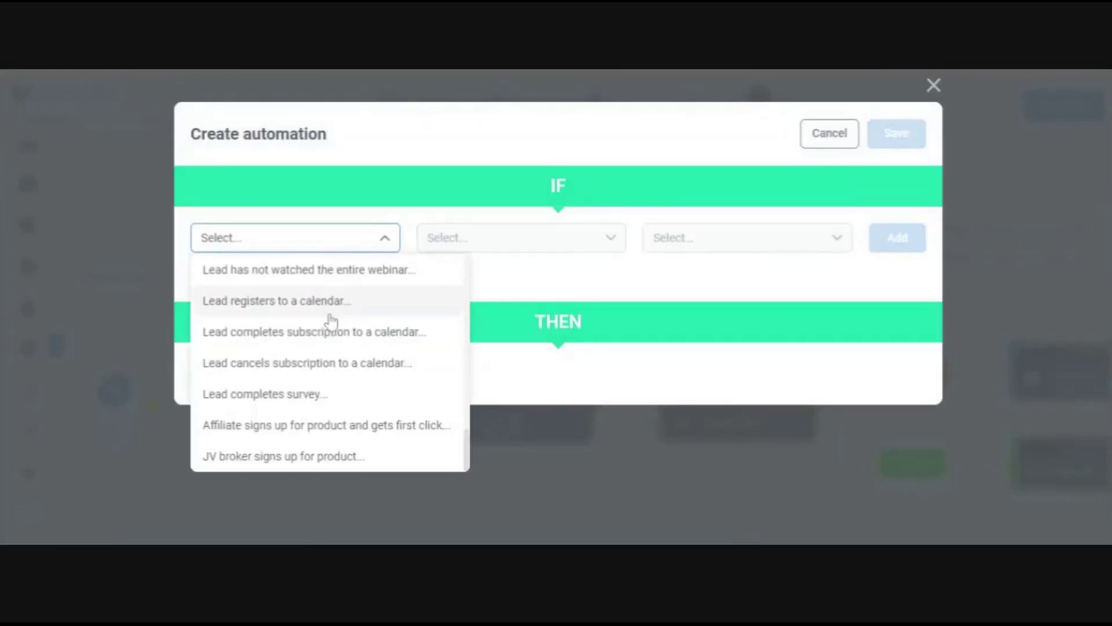
scroll(331, 330, "up", 2)
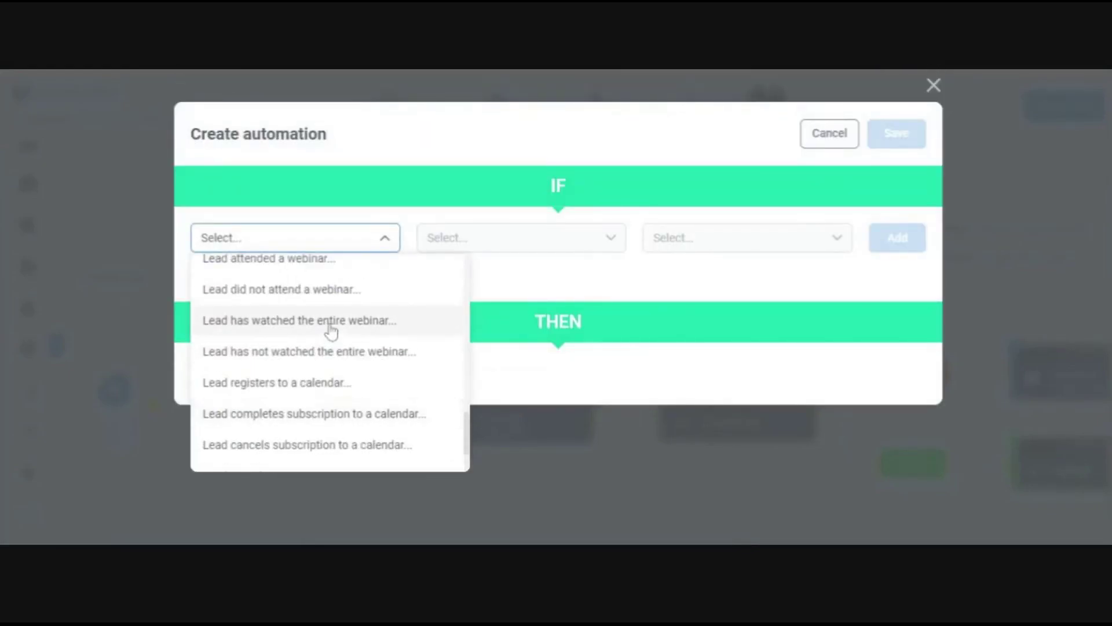
scroll(335, 315, "up", 6)
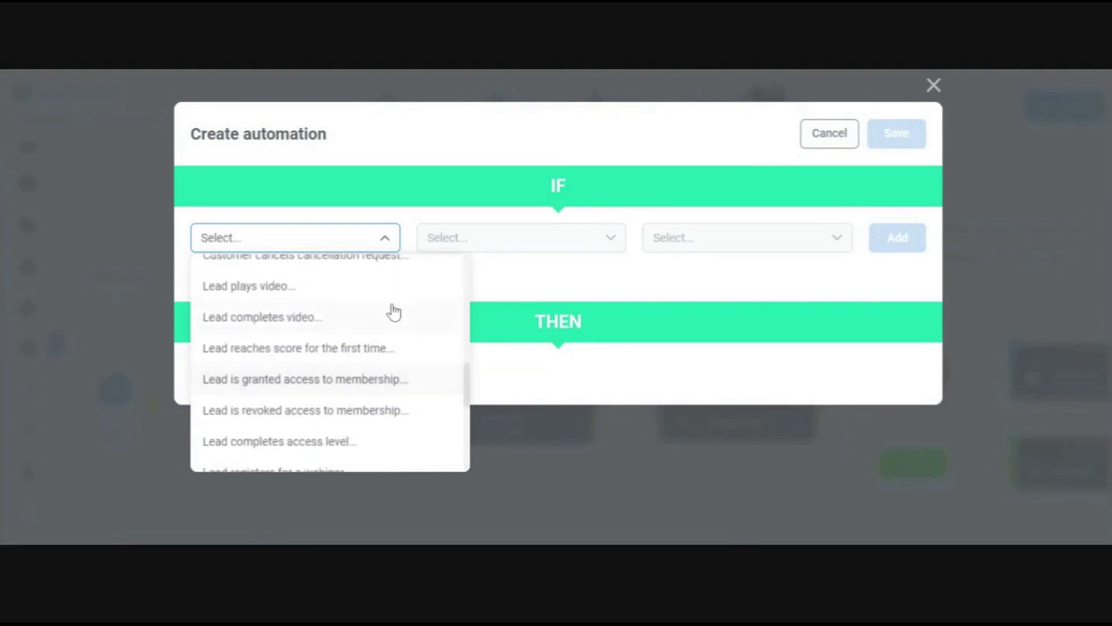
scroll(389, 310, "up", 6)
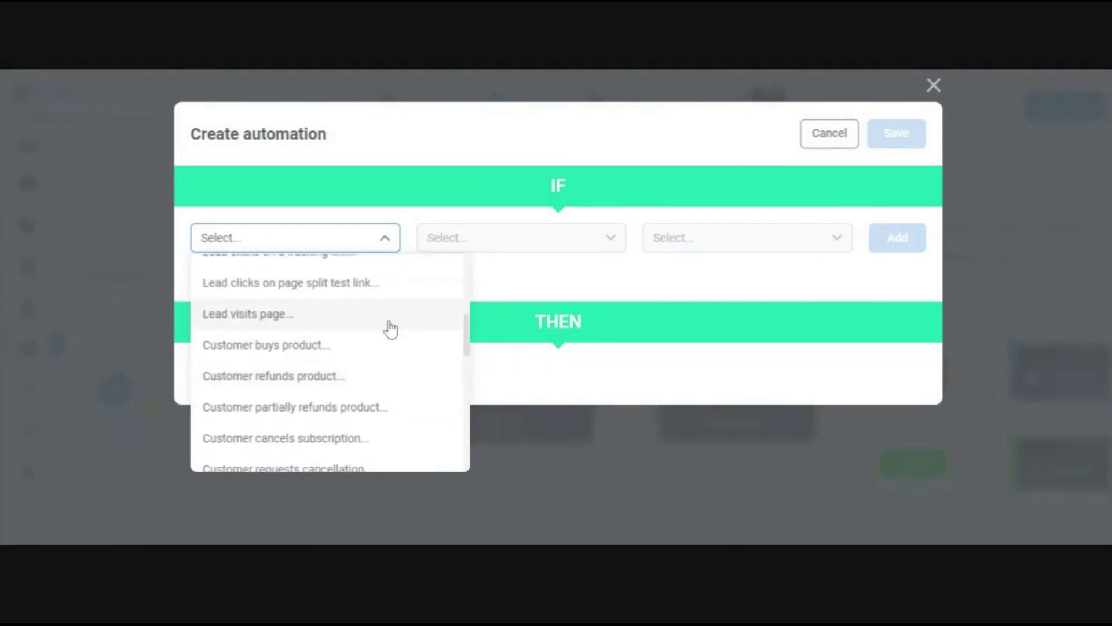
left_click(499, 287)
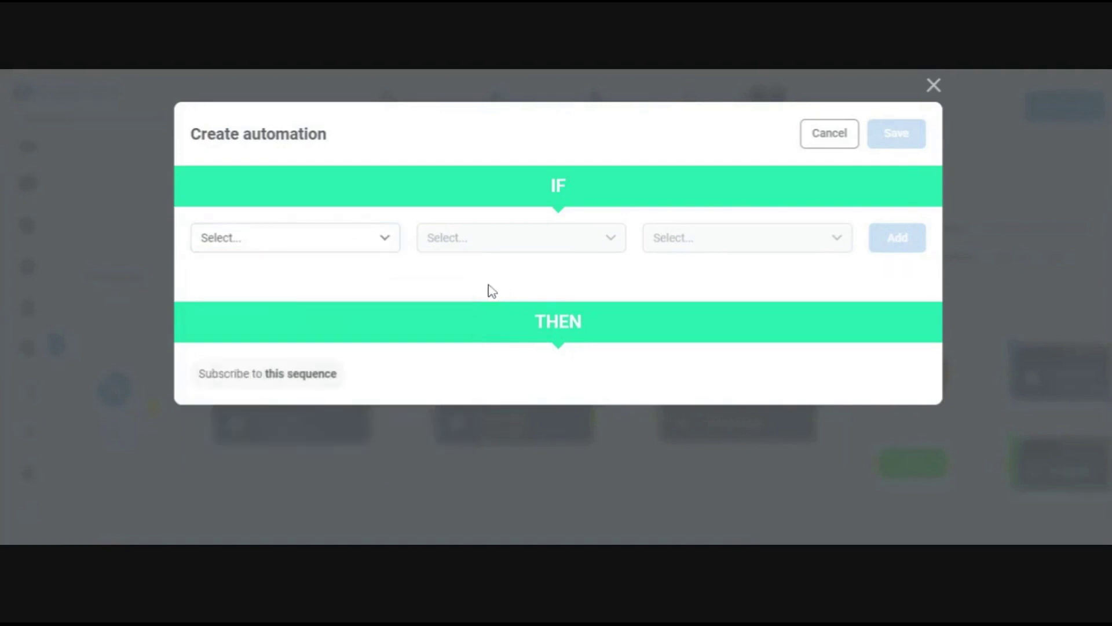
left_click(377, 236)
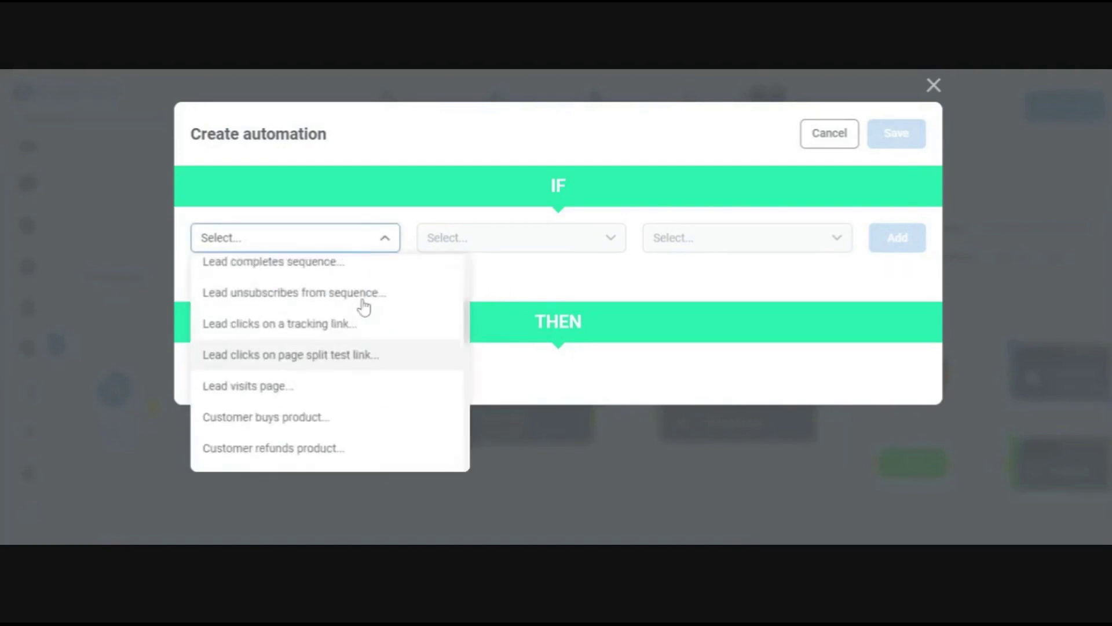
scroll(365, 308, "up", 2)
scroll(369, 313, "up", 3)
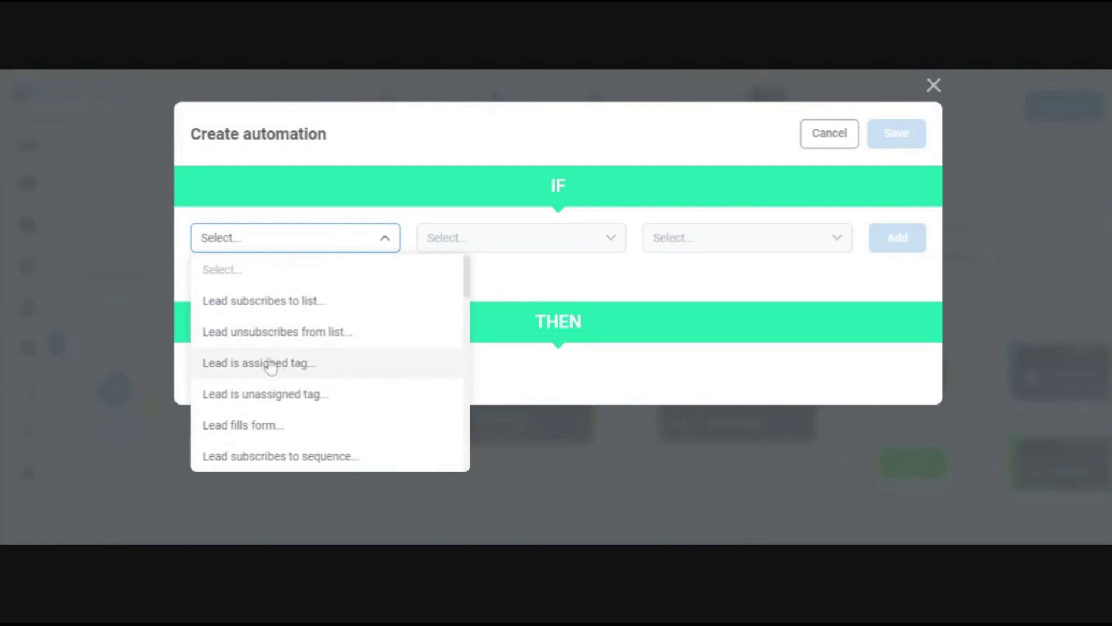
left_click(815, 182)
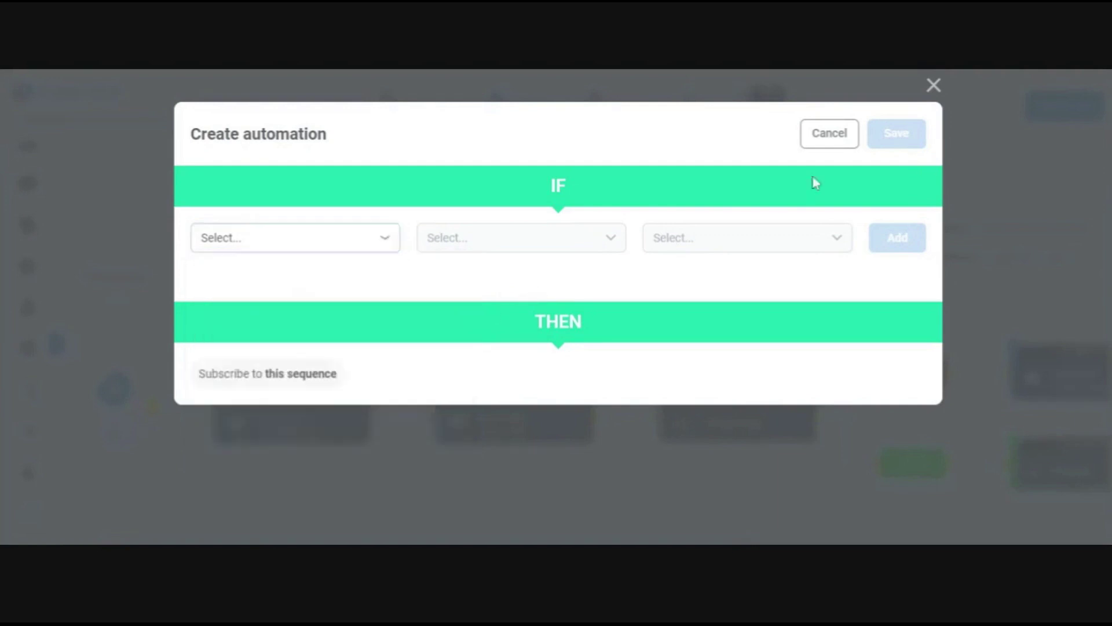
left_click(830, 133)
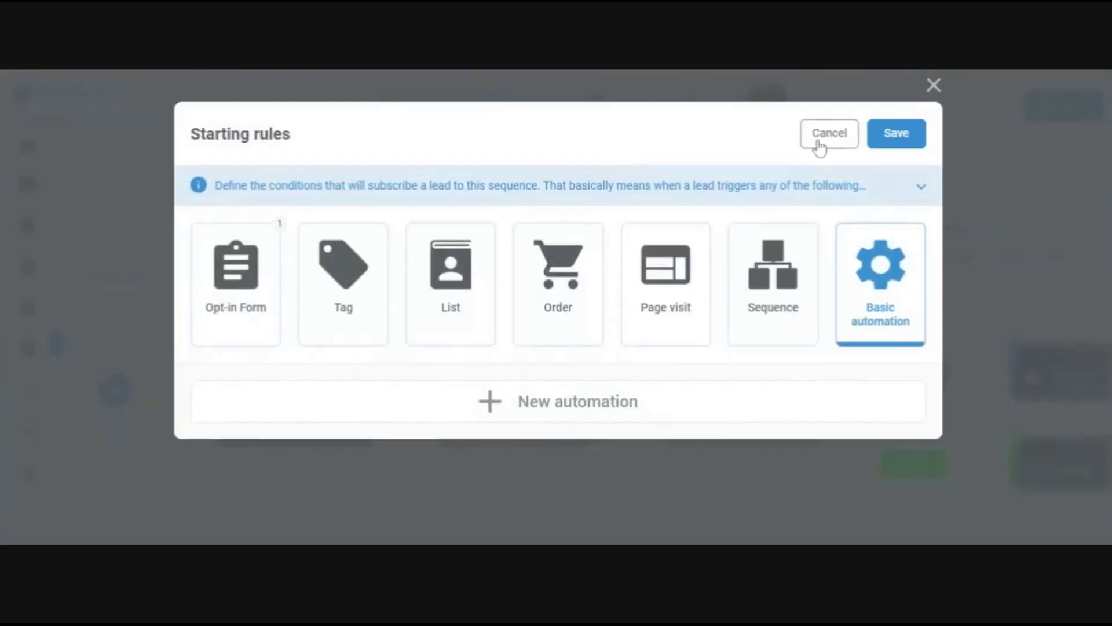
left_click(823, 139)
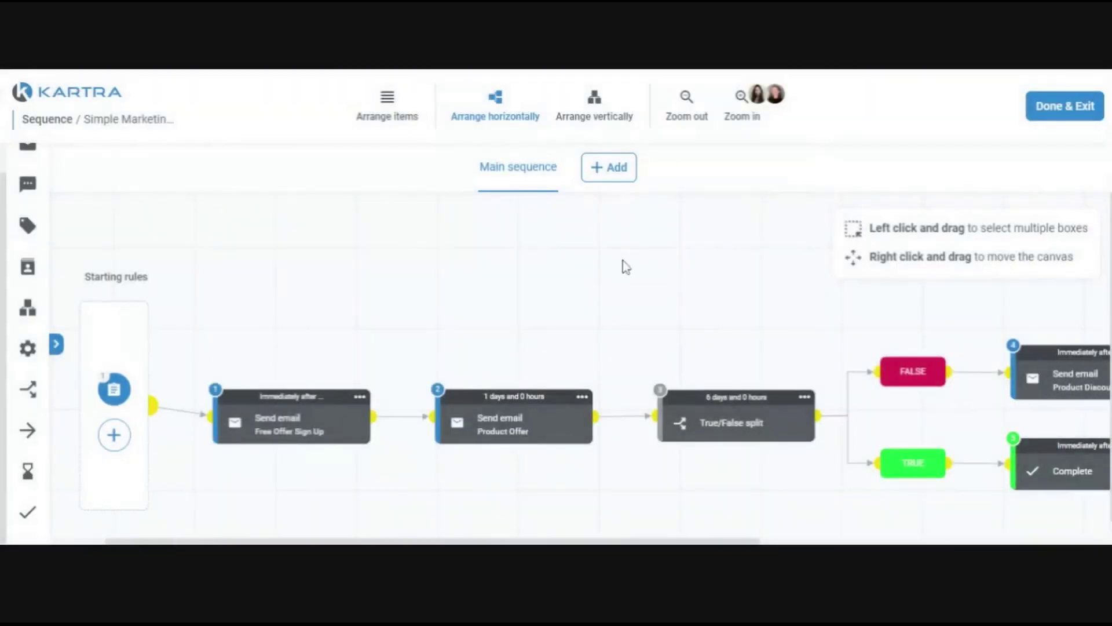
Step: Open the GET FIT. STAY FIT. product for editing from the Products page
left_click(115, 104)
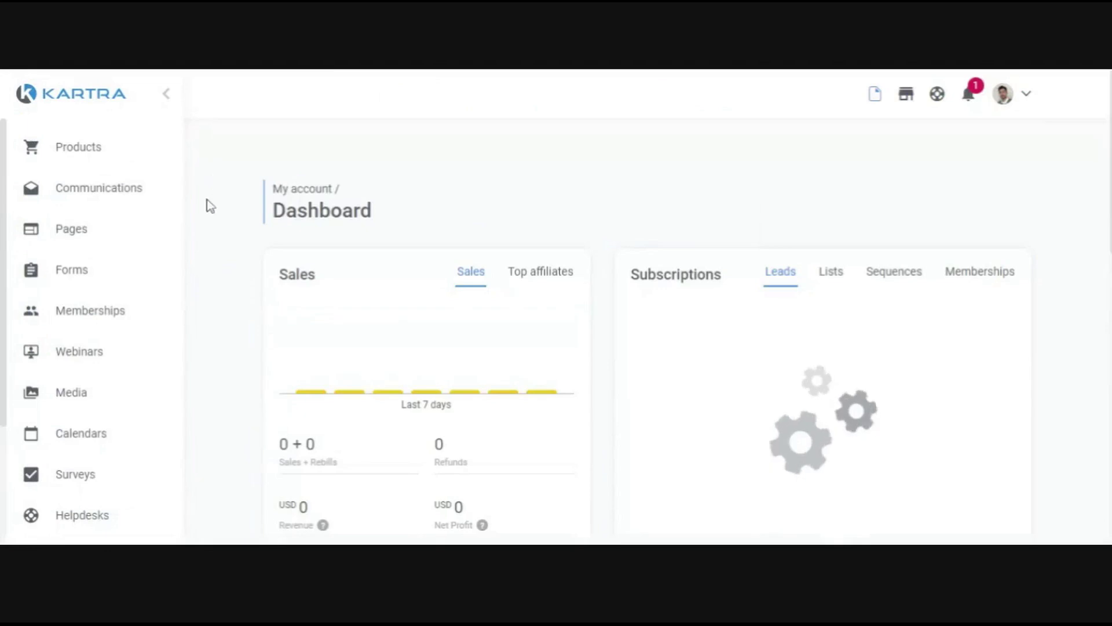
left_click(89, 155)
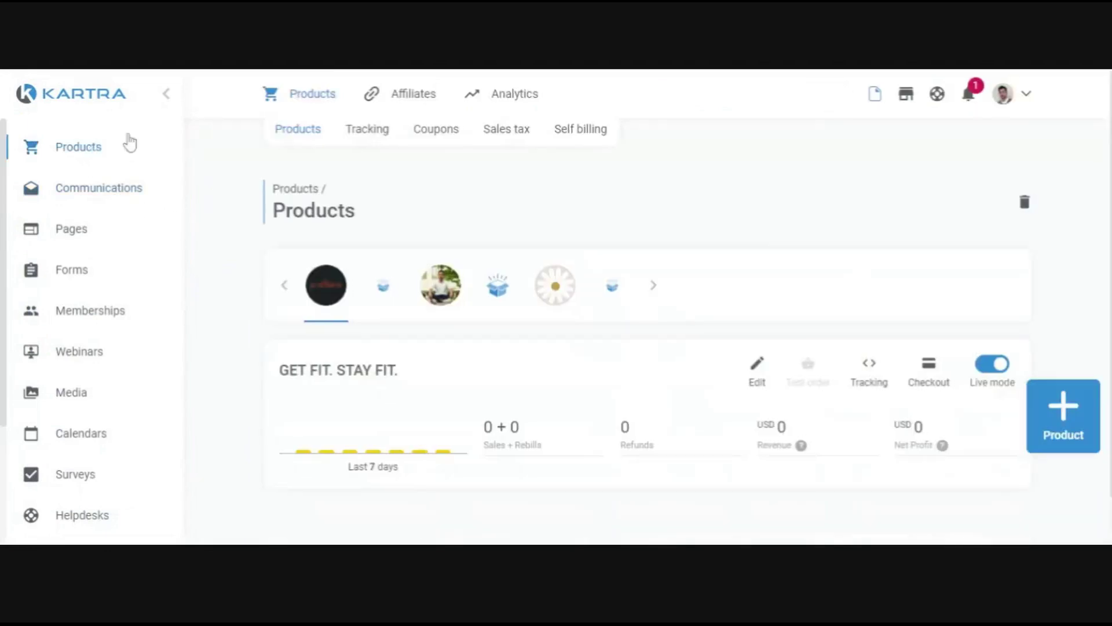
left_click(757, 371)
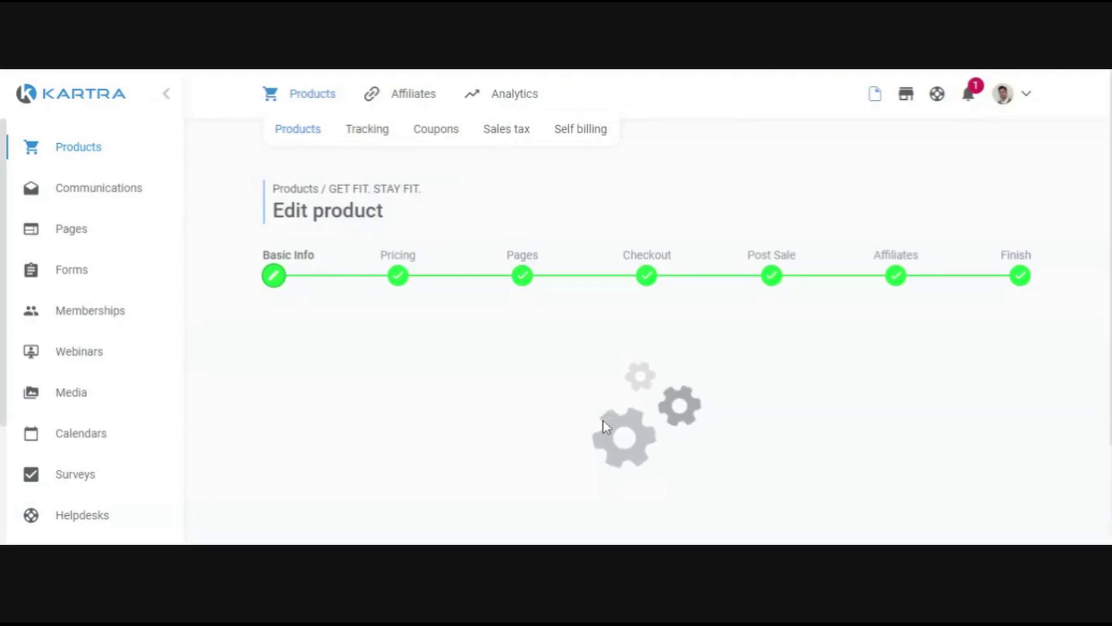
Step: Advance through Pricing and Pages to Checkout and highlight the Cart abandonment tagging heading
scroll(598, 410, "down", 5)
left_click(633, 435)
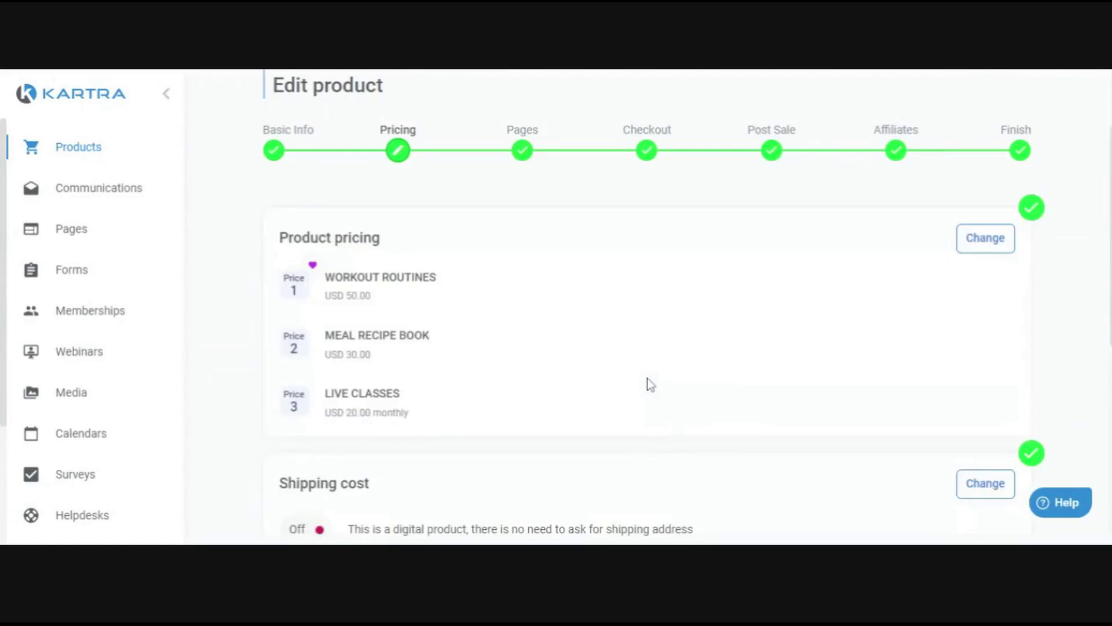
scroll(650, 386, "down", 5)
left_click(661, 435)
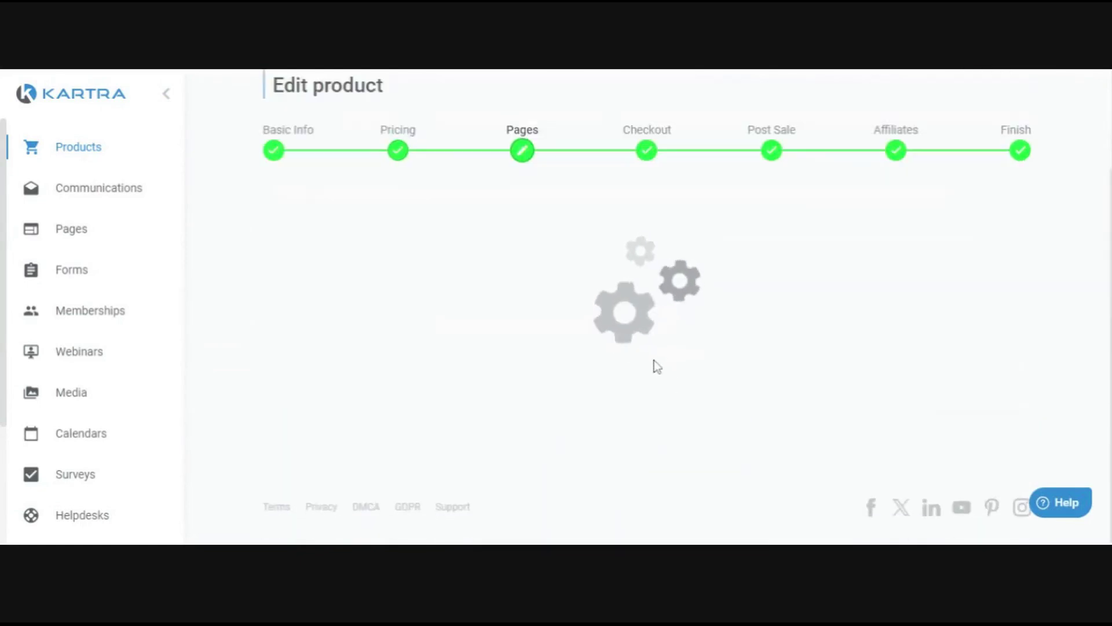
left_click(714, 444)
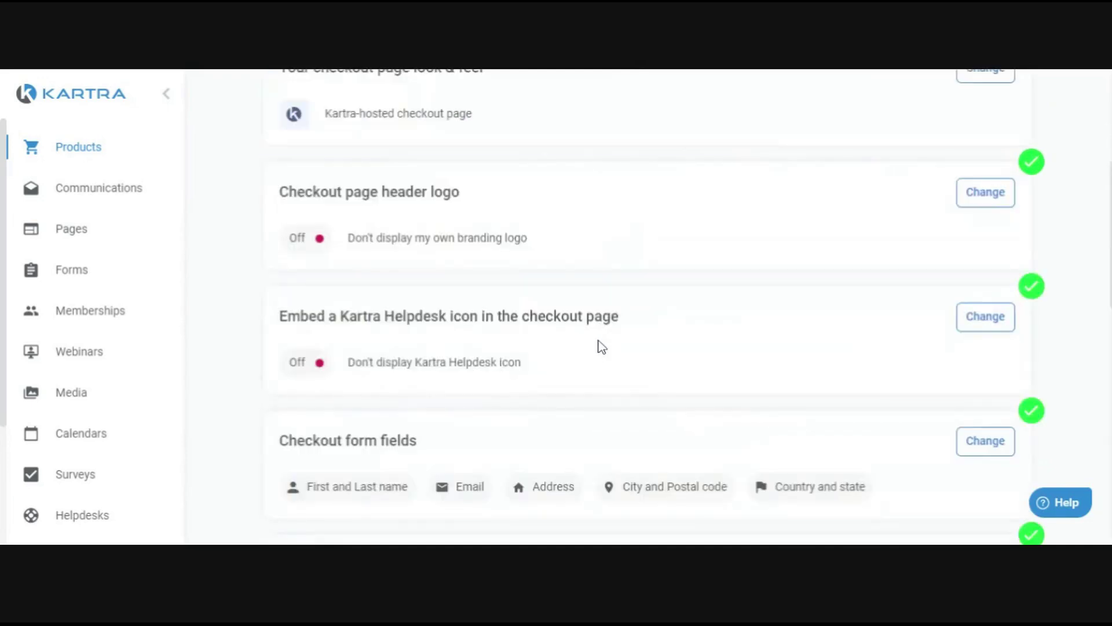
scroll(600, 346, "up", 4)
scroll(606, 359, "down", 10)
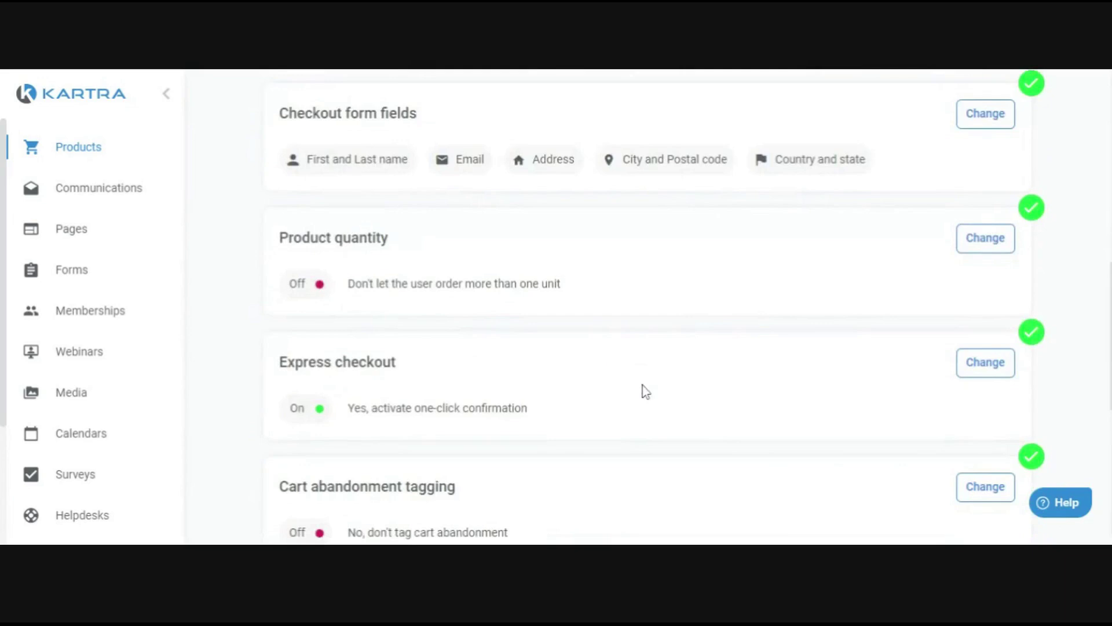
scroll(620, 387, "down", 1)
left_click_drag(279, 323, 459, 330)
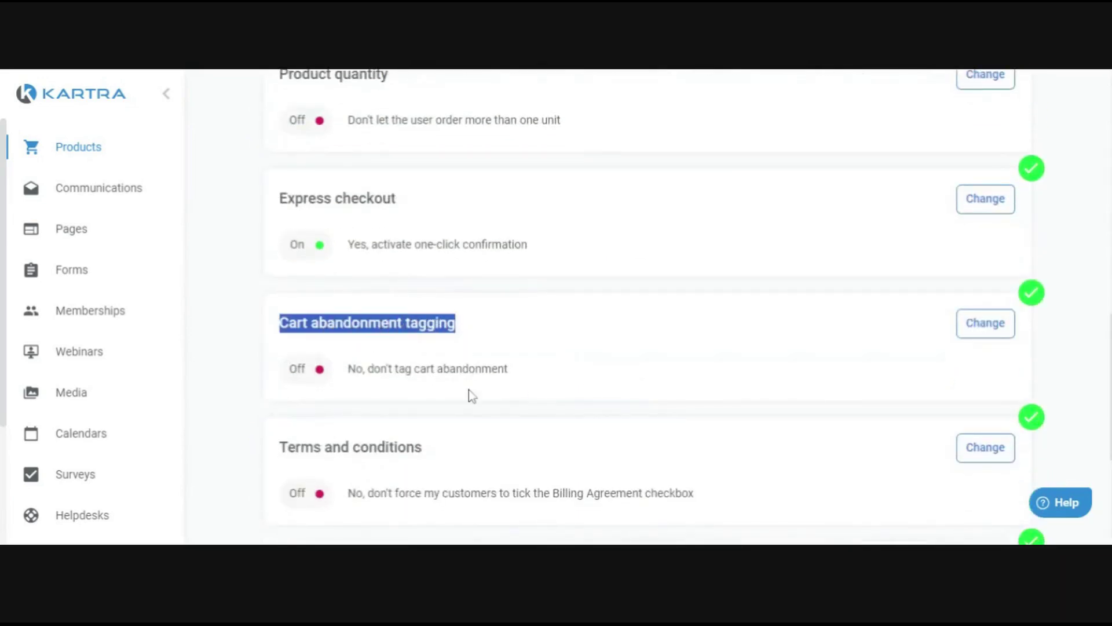
Step: Change cart abandonment tagging to 'Yes, tag them if they leave' and highlight its heading
left_click(983, 328)
scroll(598, 348, "down", 1)
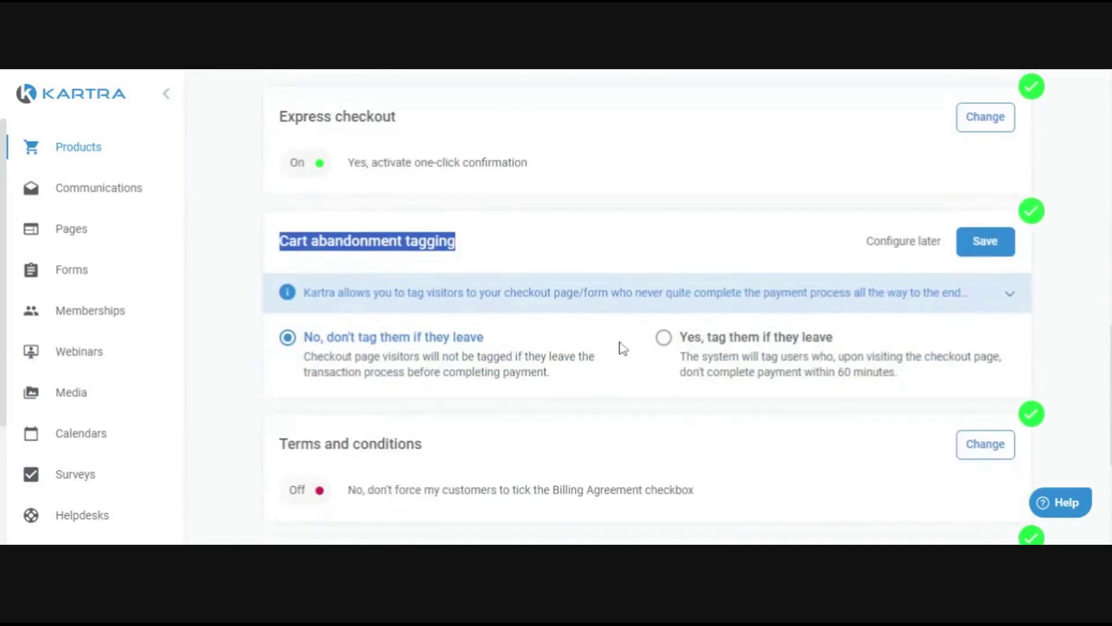
left_click(672, 345)
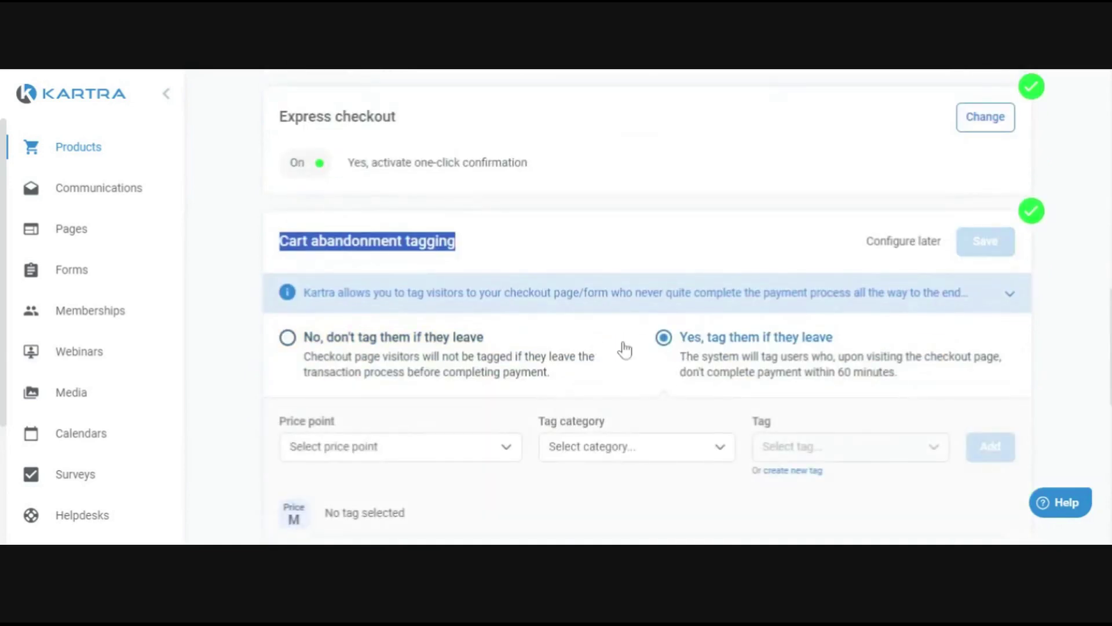
scroll(624, 355, "down", 1)
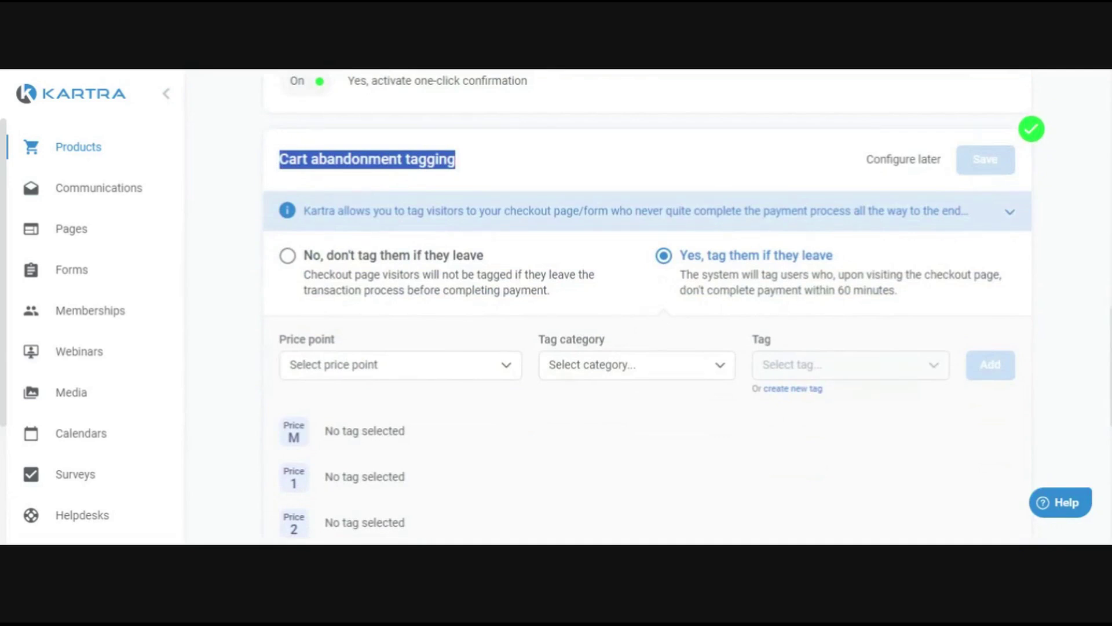
left_click(636, 180)
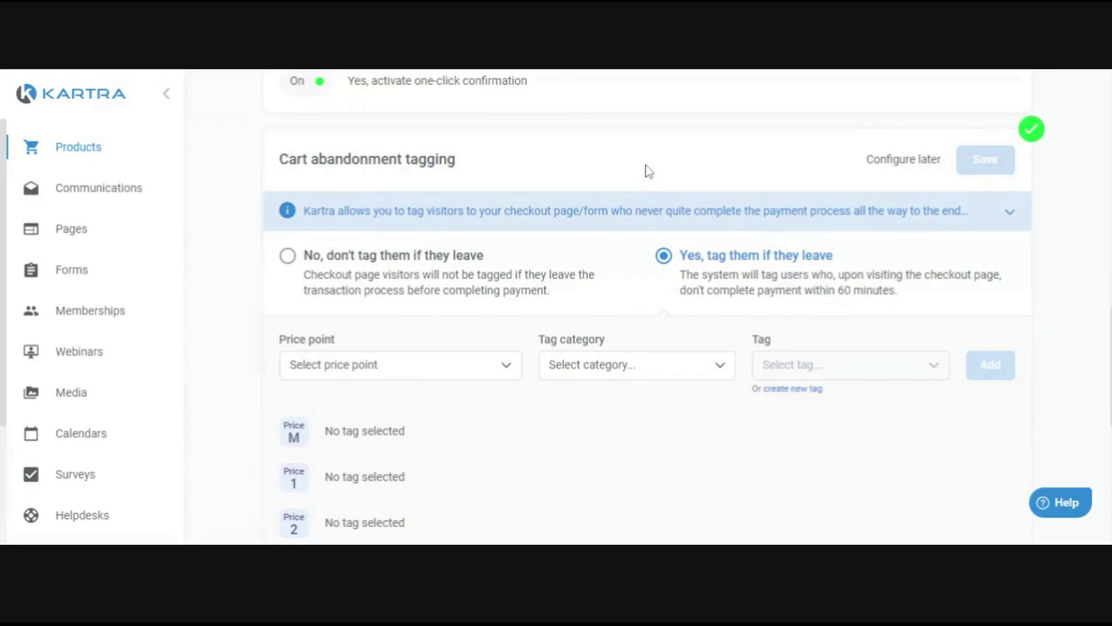
left_click_drag(275, 162, 462, 168)
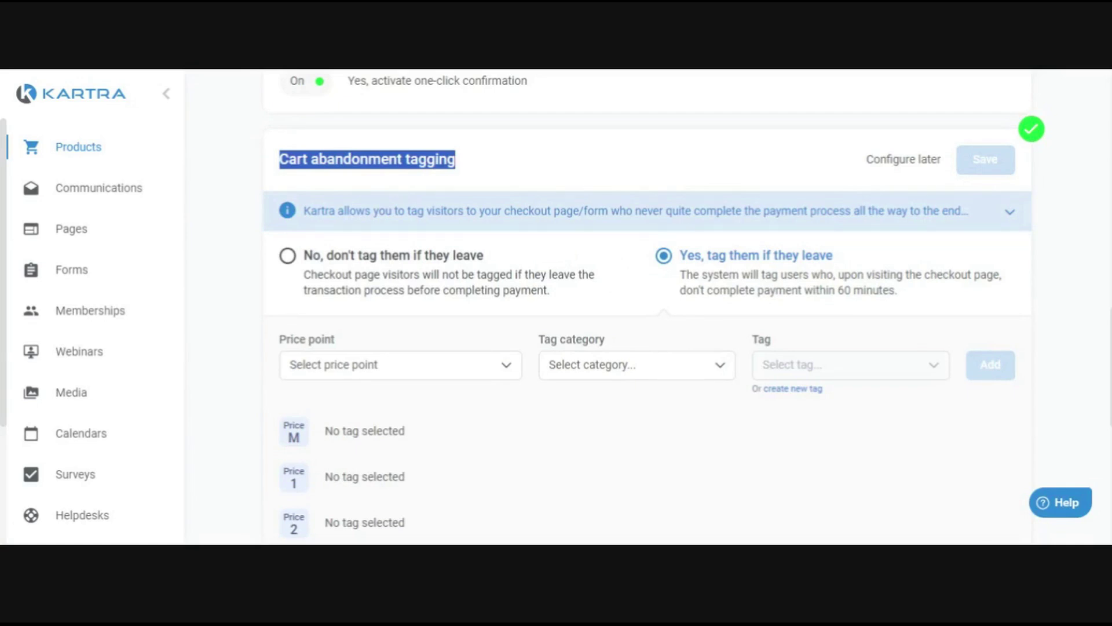
scroll(613, 273, "up", 1)
scroll(613, 273, "down", 1)
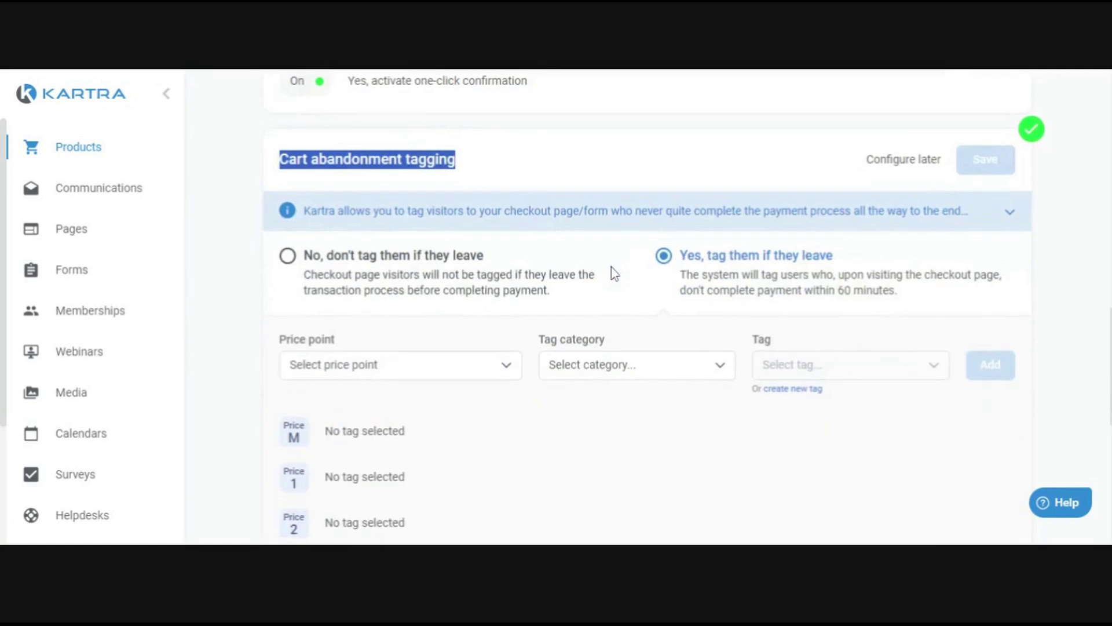